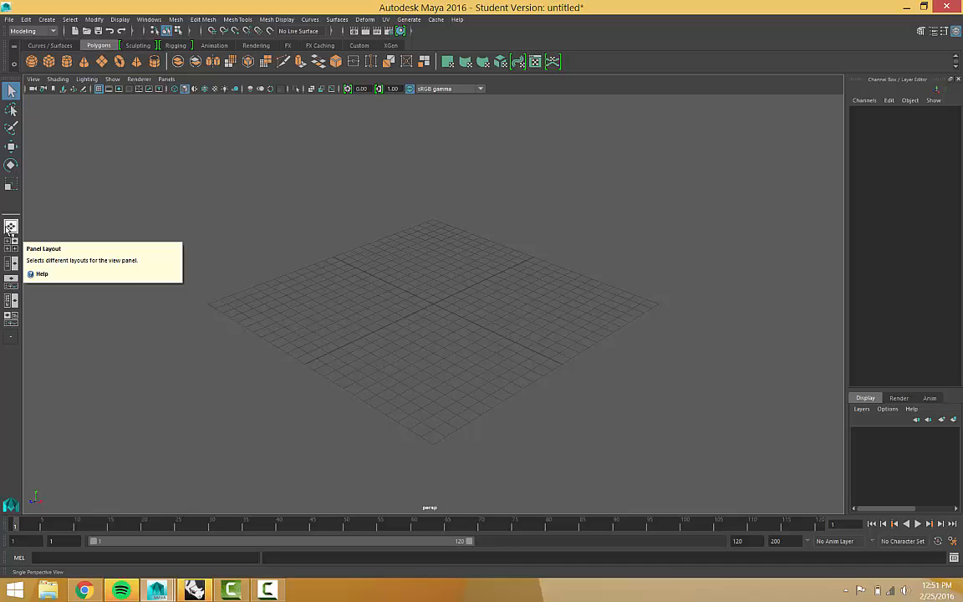
Look through the Rigging, Animation and FX menu sets and return to the Modeling menu set.
left_click(32, 32)
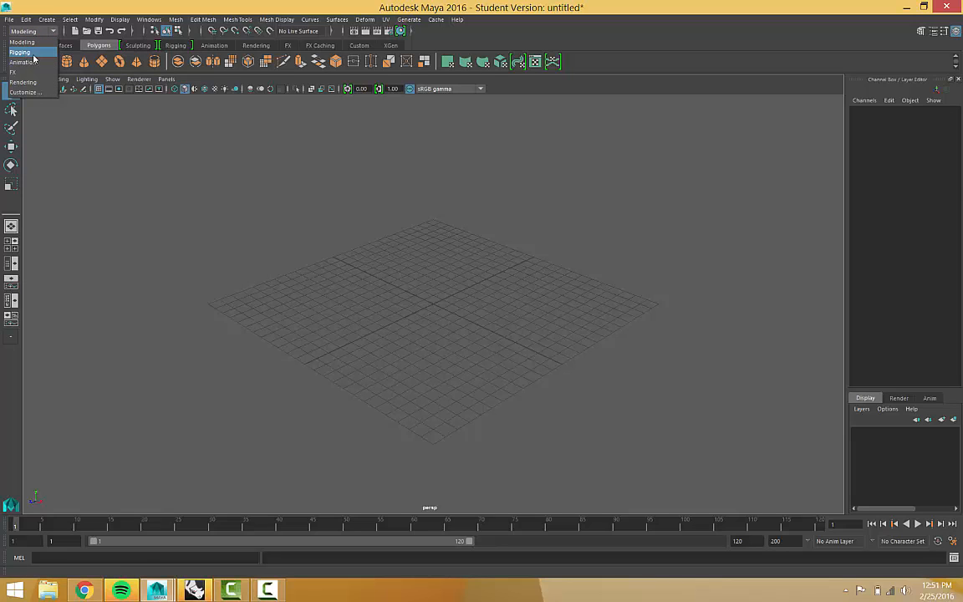
left_click(32, 53)
left_click(30, 31)
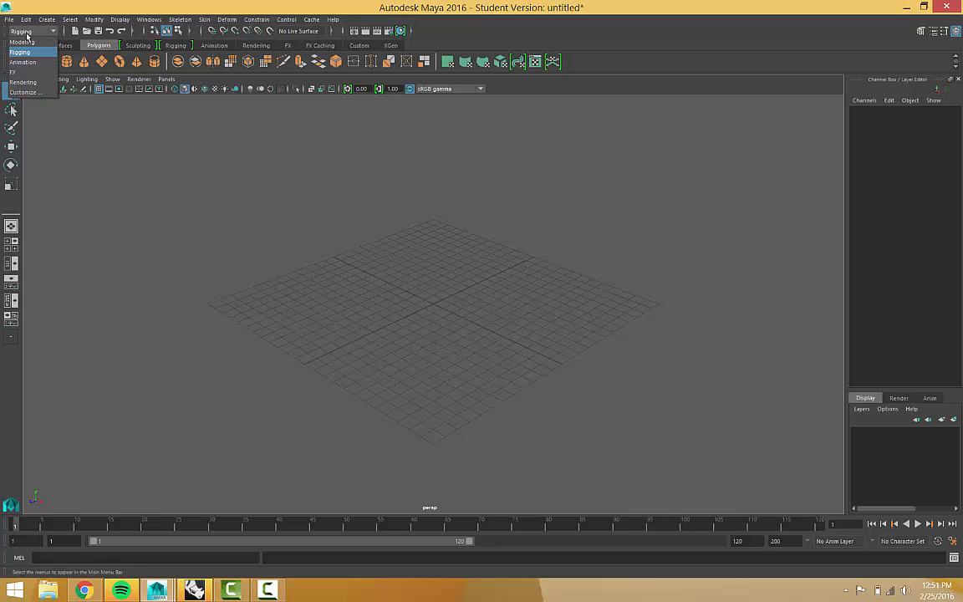
left_click(26, 63)
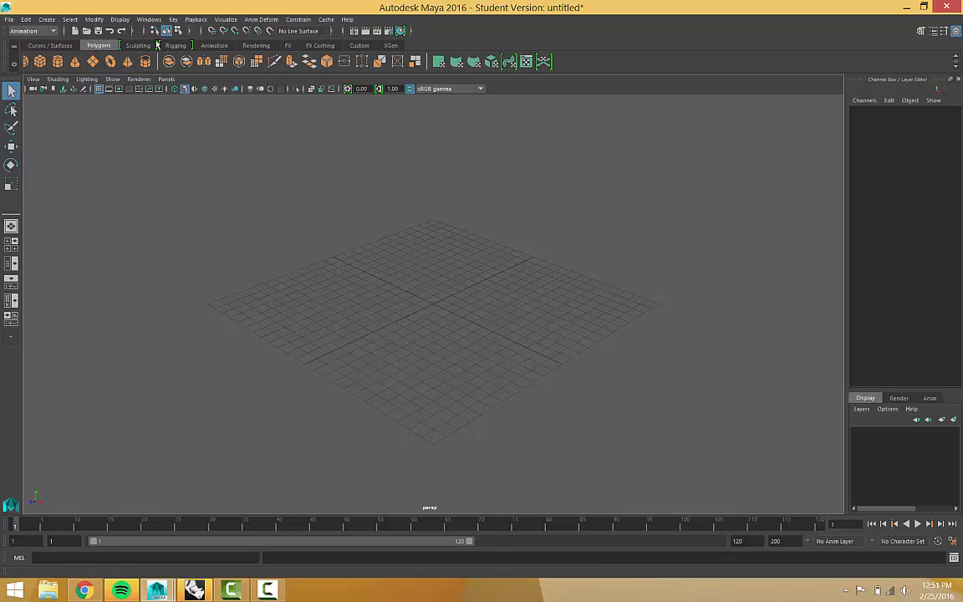
left_click(30, 31)
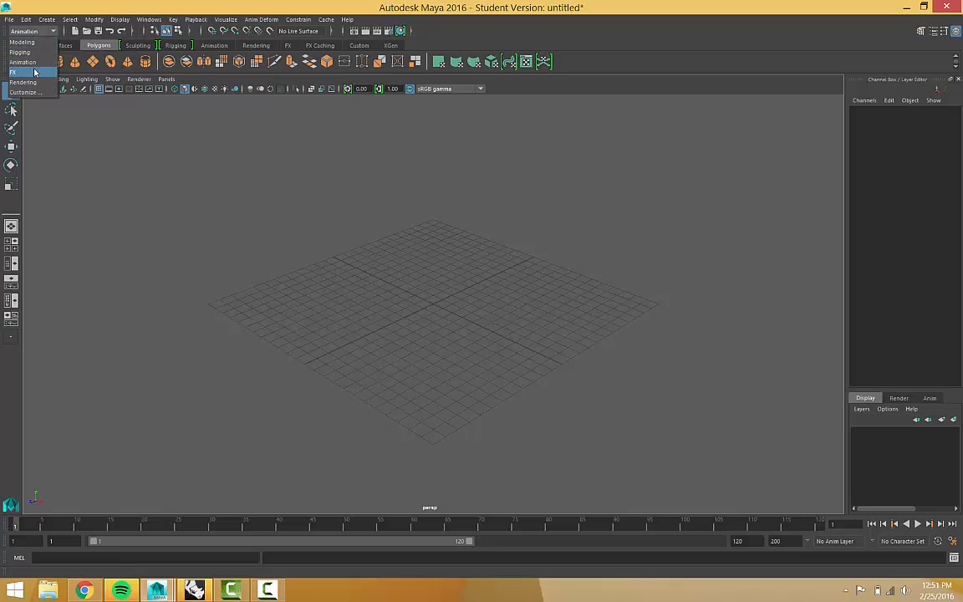
left_click(30, 72)
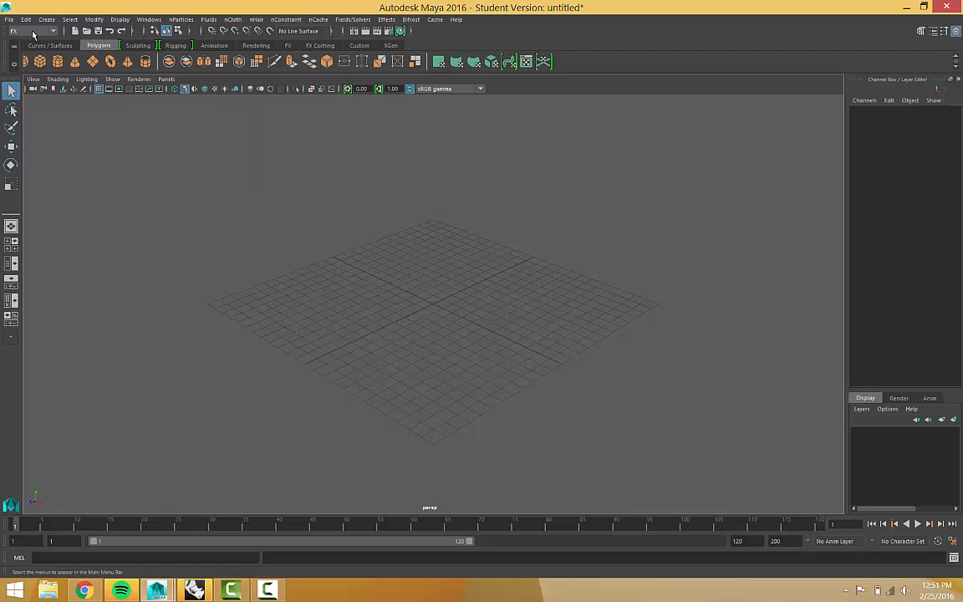
left_click(32, 31)
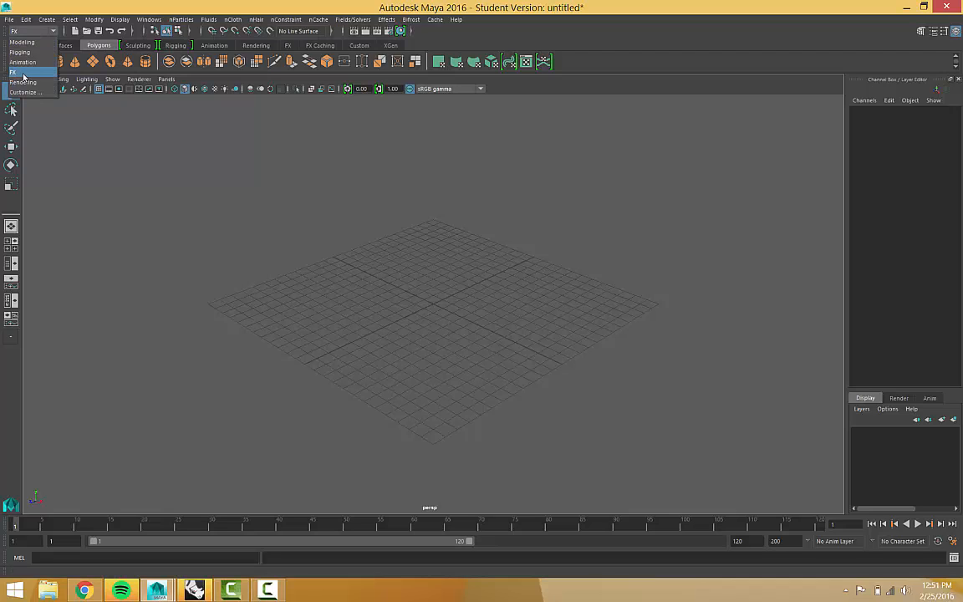
left_click(23, 76)
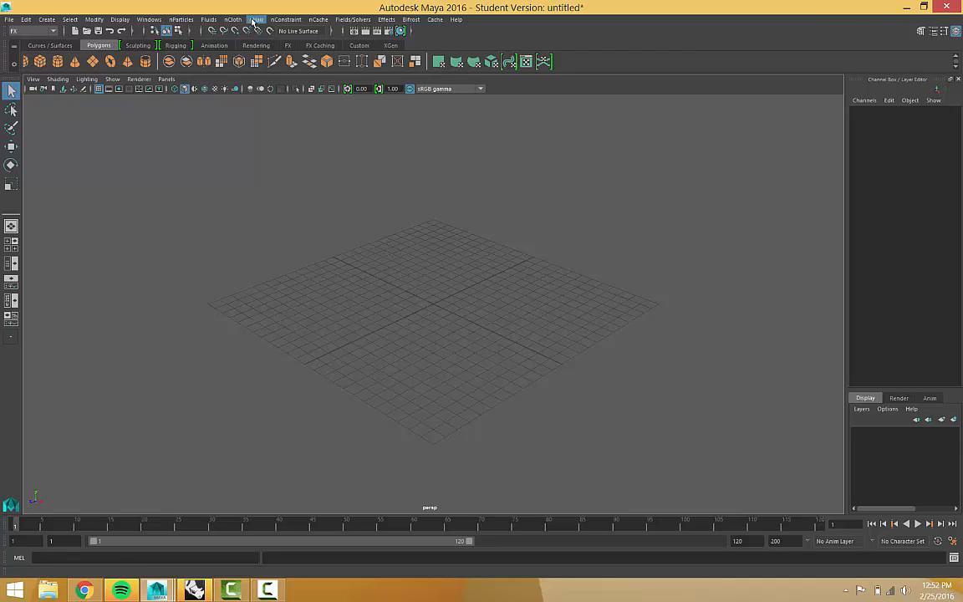
left_click(39, 33)
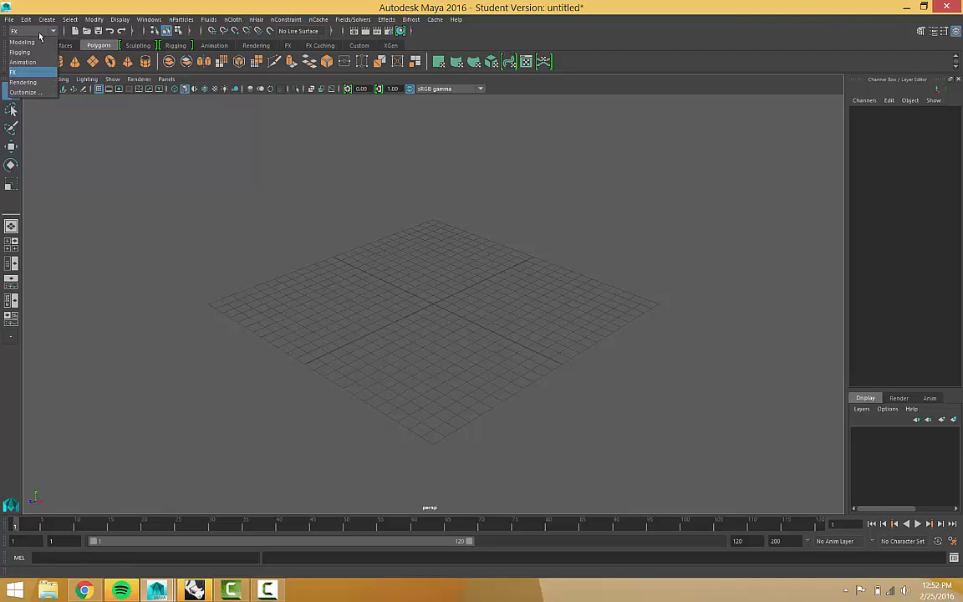
left_click(22, 42)
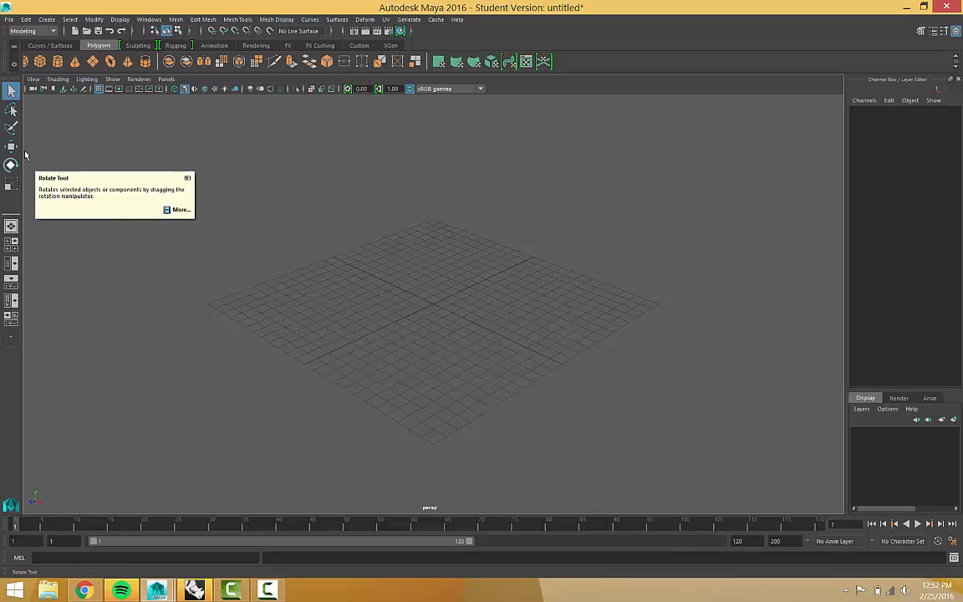
Switch to the FX menu set and look over the nCloth commands.
scroll(236, 211, "down", 2)
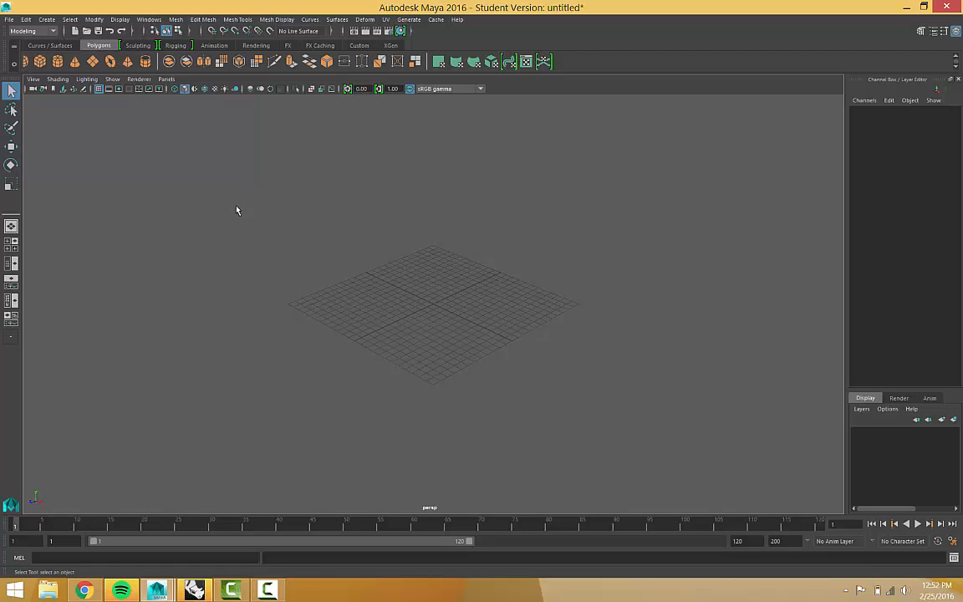
left_click(35, 32)
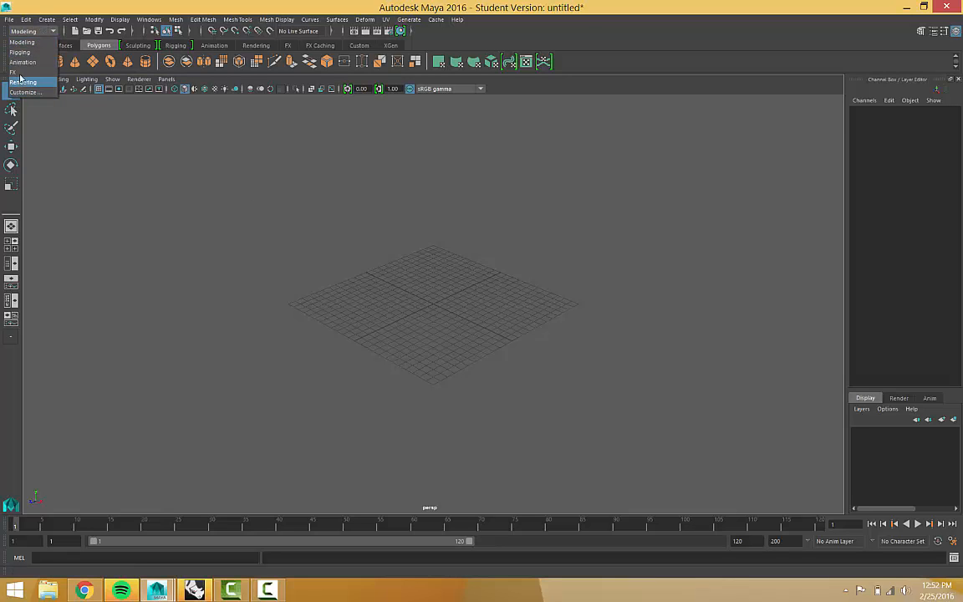
left_click(17, 73)
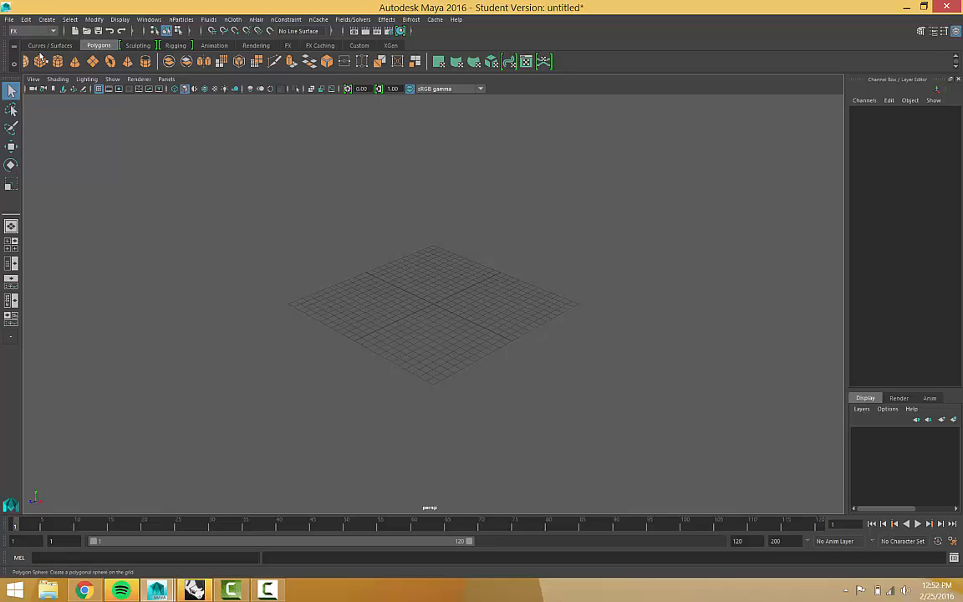
left_click(234, 19)
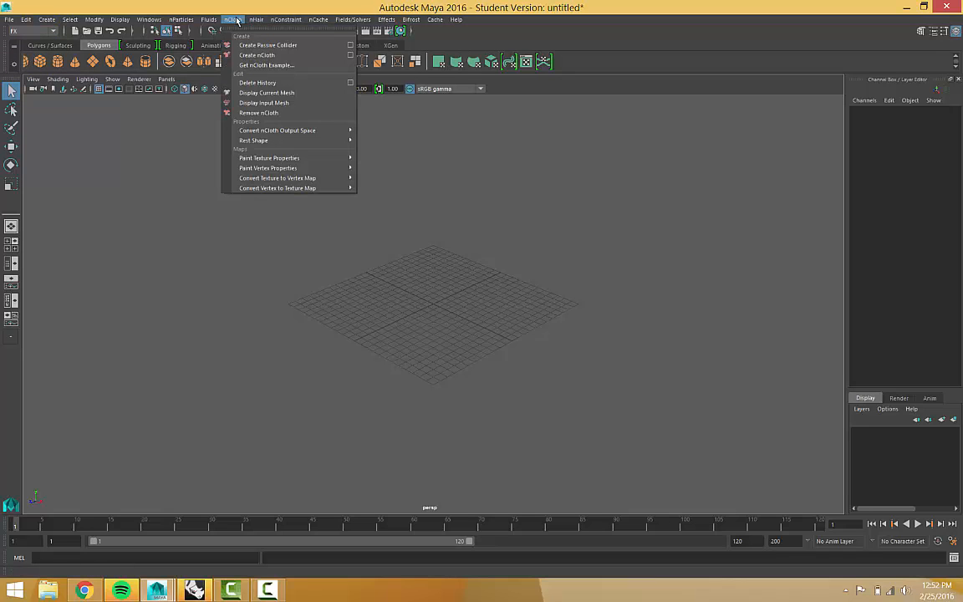
left_click(134, 134)
scroll(134, 134, "down", 1)
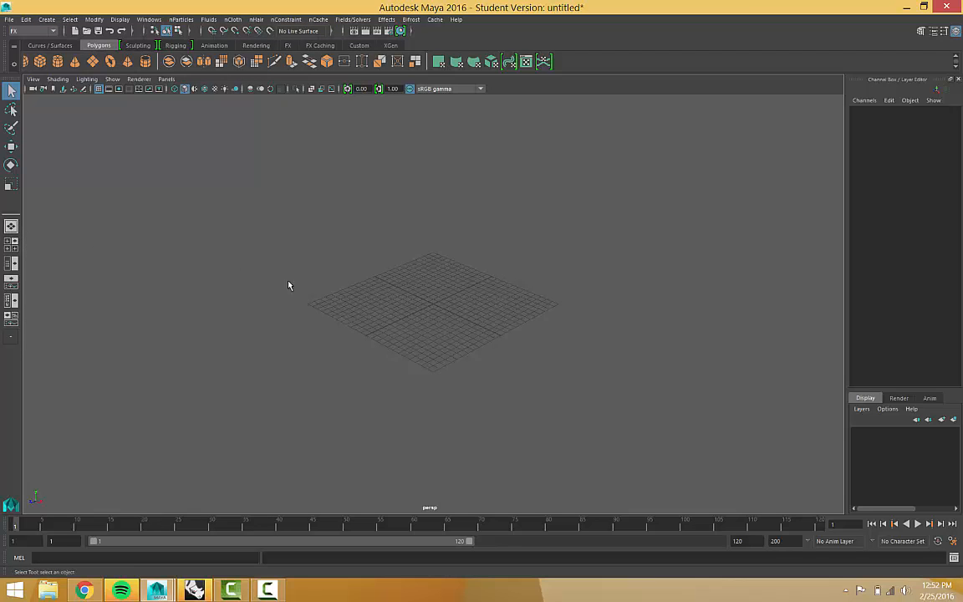
scroll(291, 286, "up", 5)
scroll(293, 289, "down", 4)
scroll(288, 289, "up", 3)
Compare the four-view layout with the single perspective view by switching between them.
left_click(11, 247)
left_click(11, 228)
left_click(11, 229)
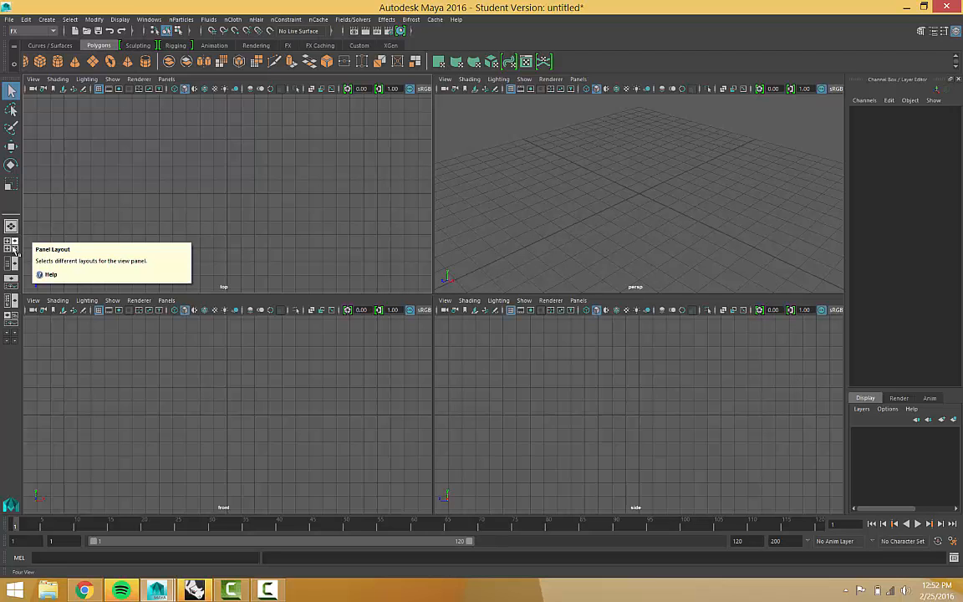
left_click(11, 228)
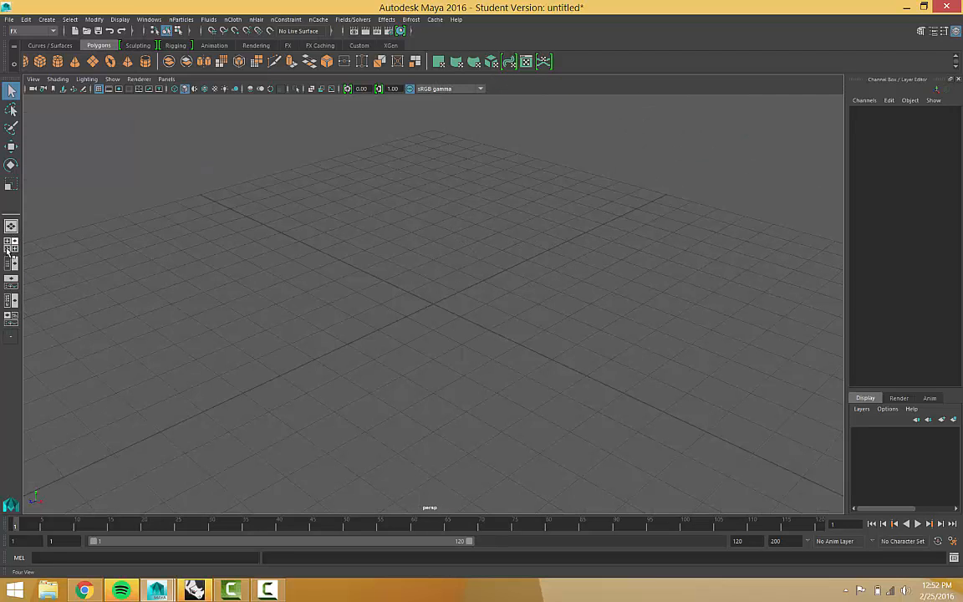
left_click(11, 229)
Look through the preset panel layouts that pair the perspective view with the Outliner, Graph Editor, Hypershade and Hypergraph.
left_click(8, 264)
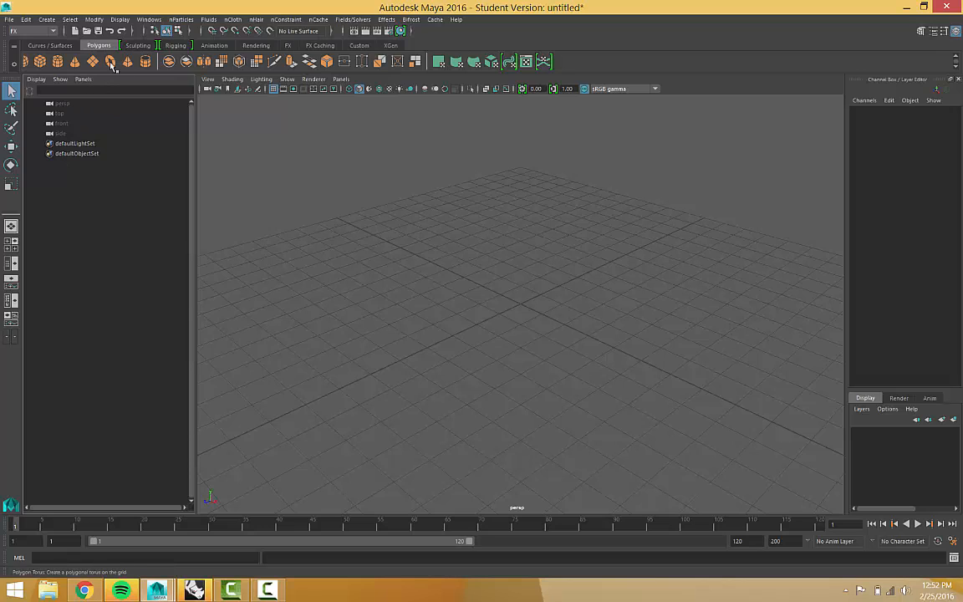
left_click(8, 286)
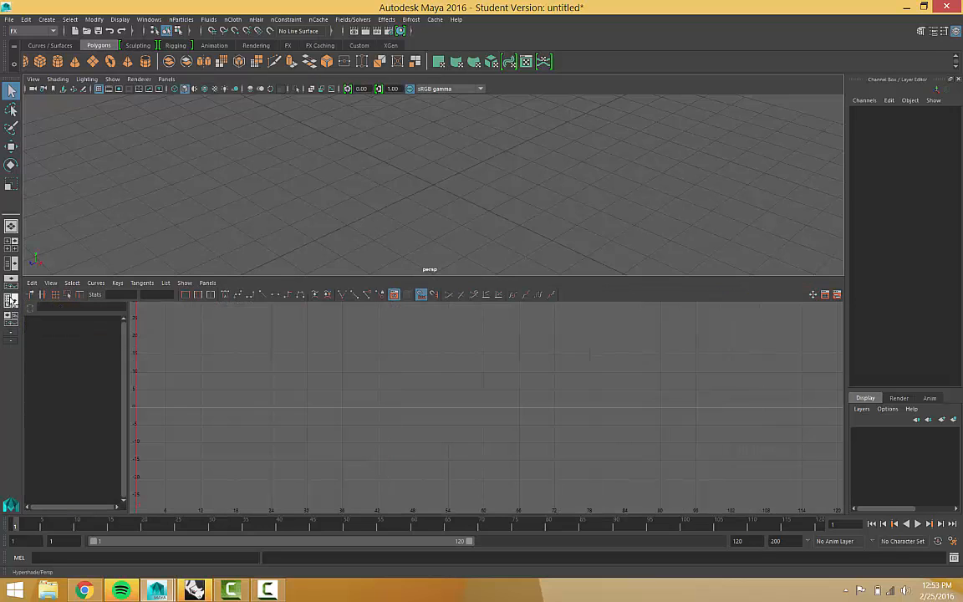
left_click(11, 300)
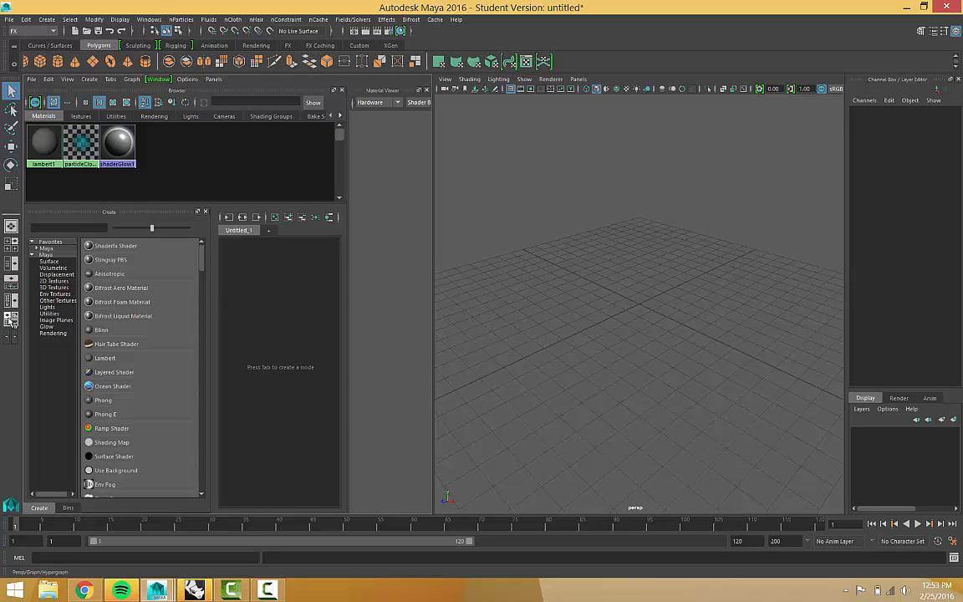
left_click(11, 321)
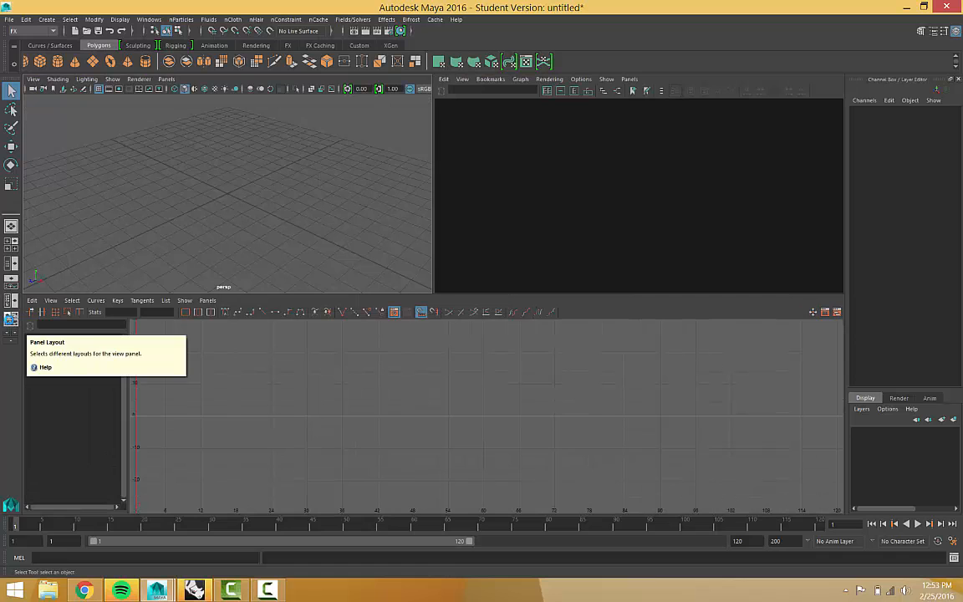
Set the workspace to the four-view layout with top, perspective, front and side views.
left_click(11, 248)
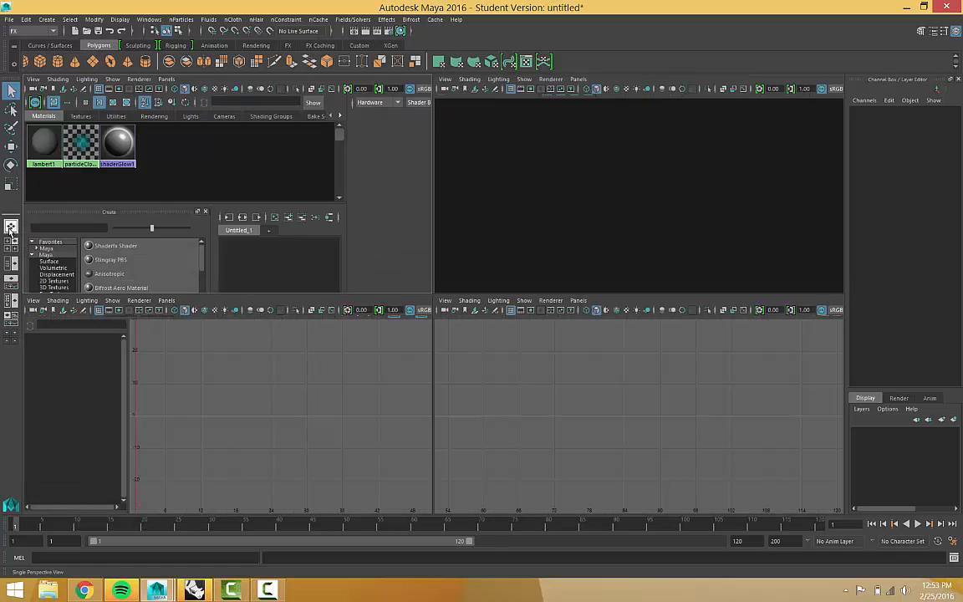
left_click(10, 228)
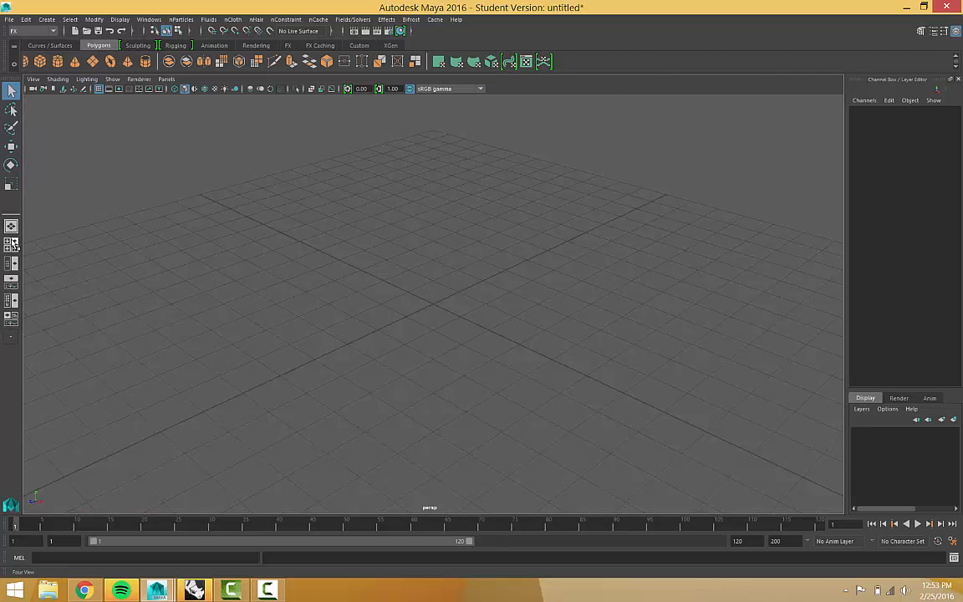
left_click(12, 245)
left_click(10, 228)
left_click(11, 244)
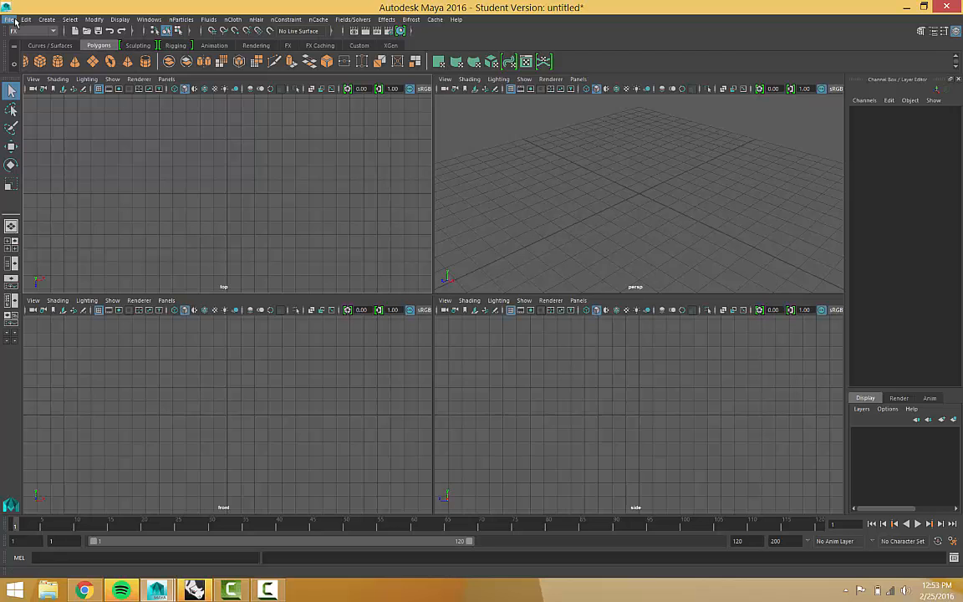
Switch to Rhinoceros.
left_click(194, 589)
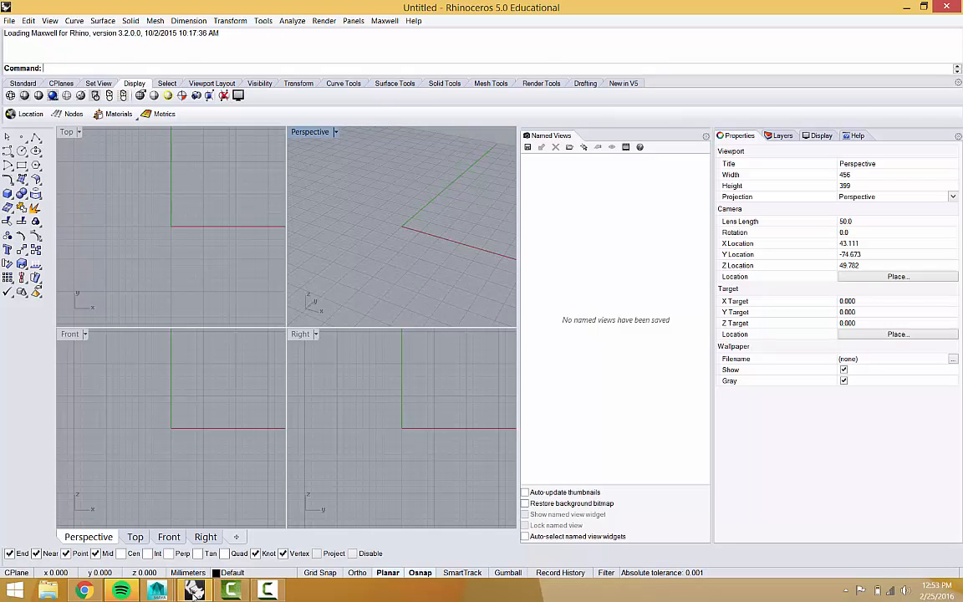
left_click(8, 20)
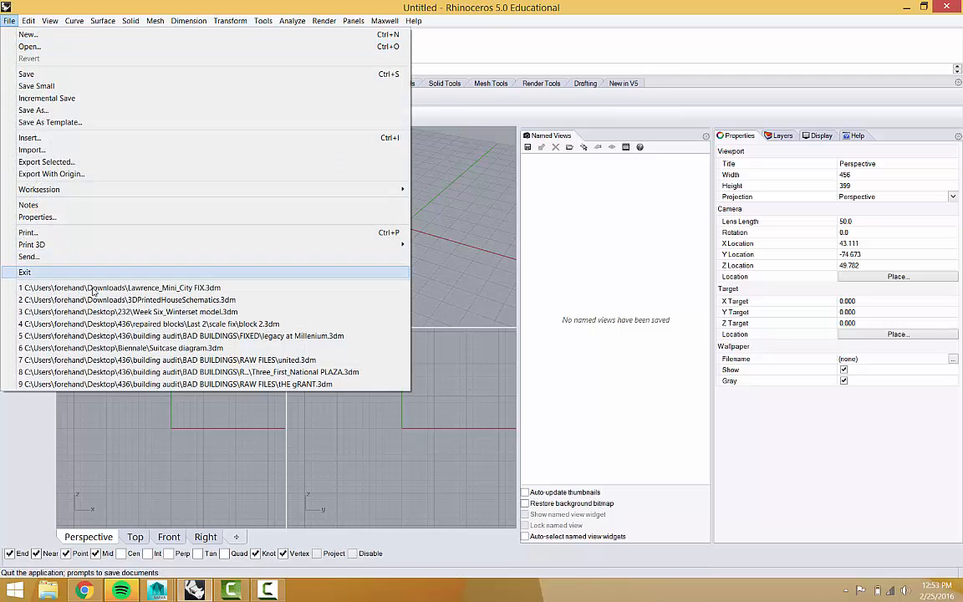
left_click(105, 288)
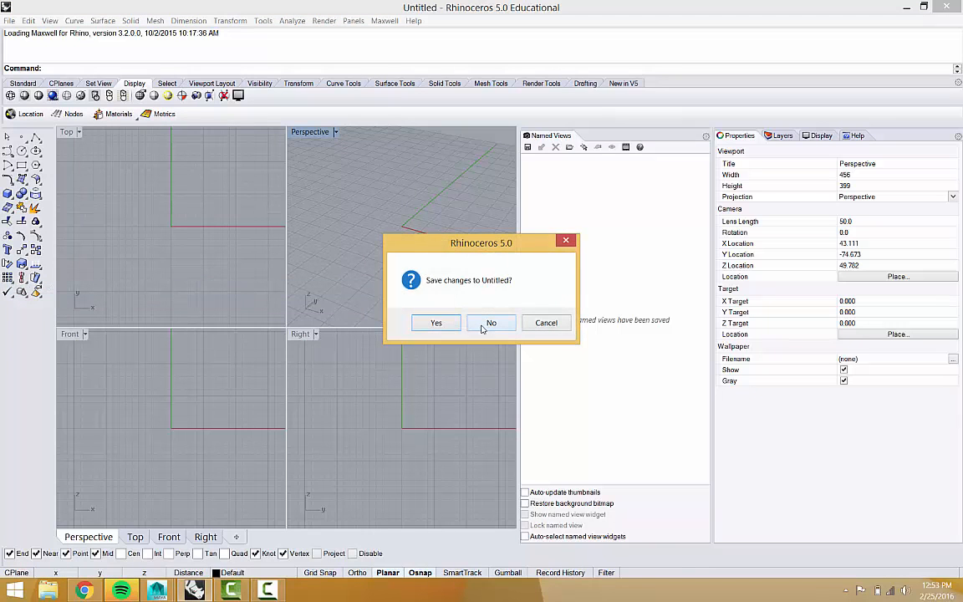
left_click(437, 322)
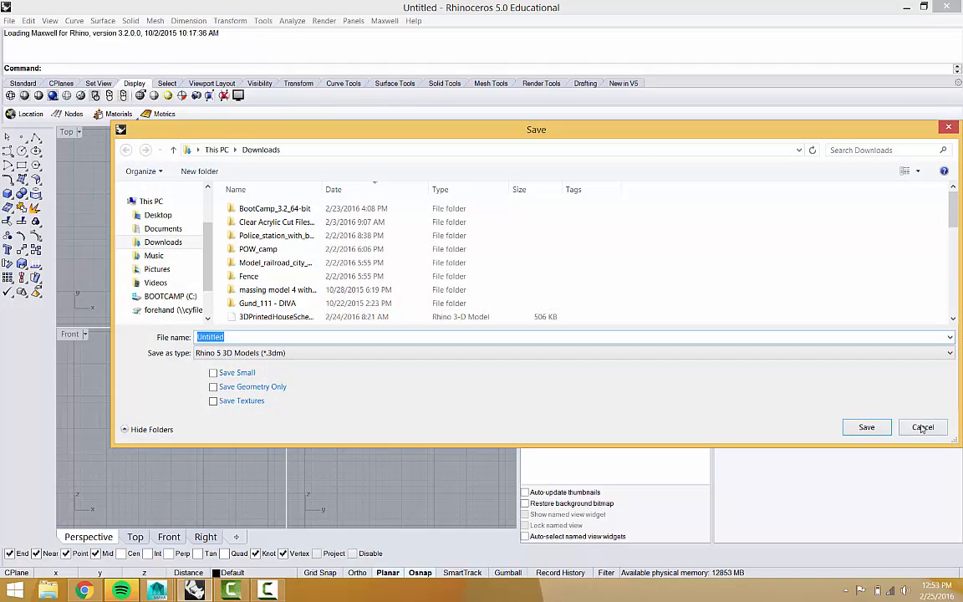
left_click(922, 427)
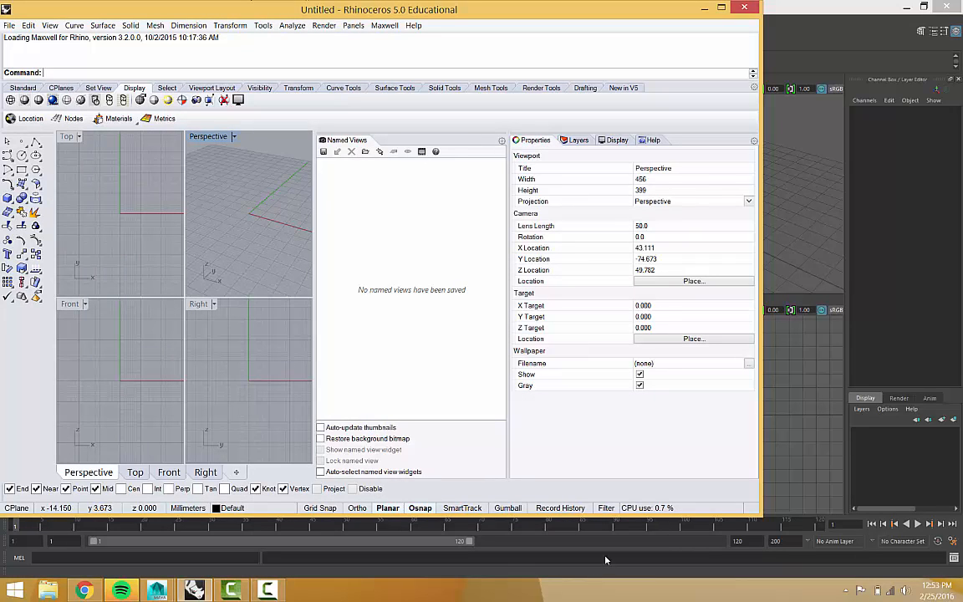
left_click(9, 25)
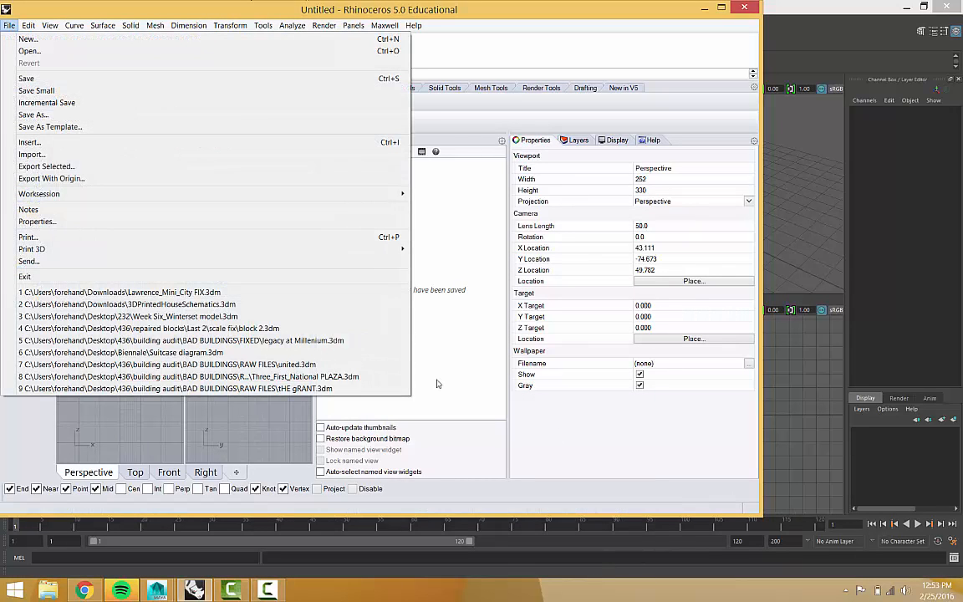
left_click(57, 52)
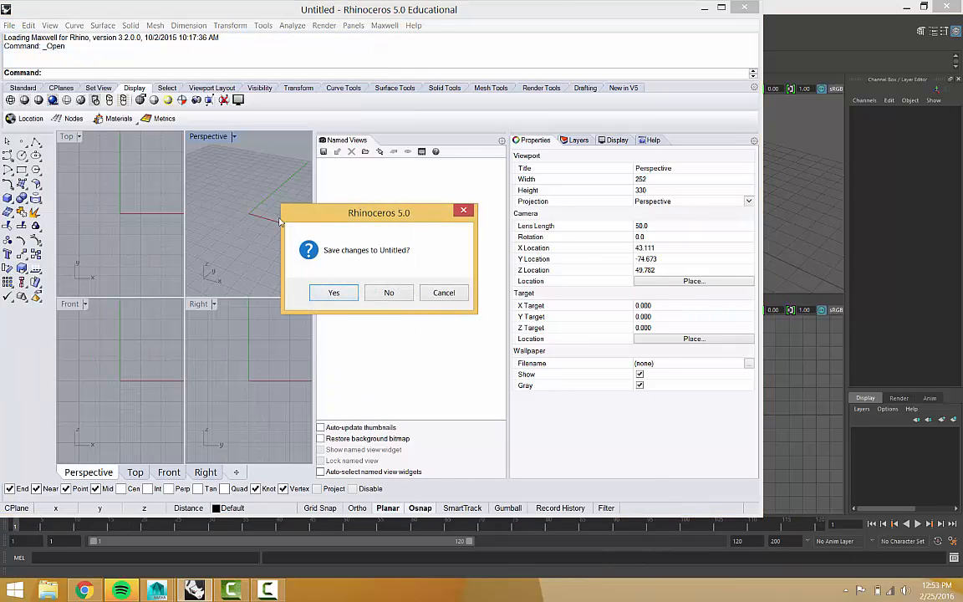
left_click(391, 294)
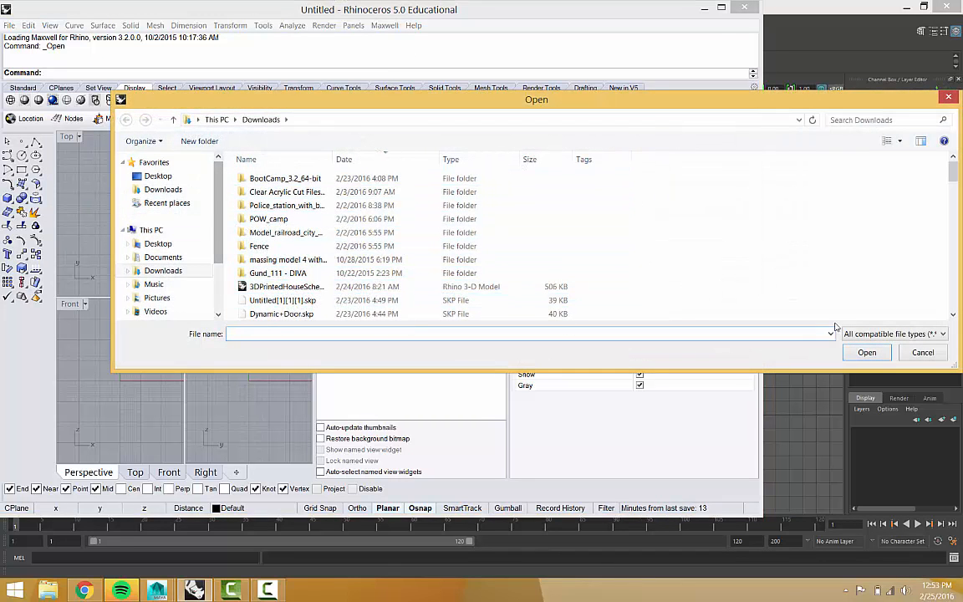
left_click(922, 352)
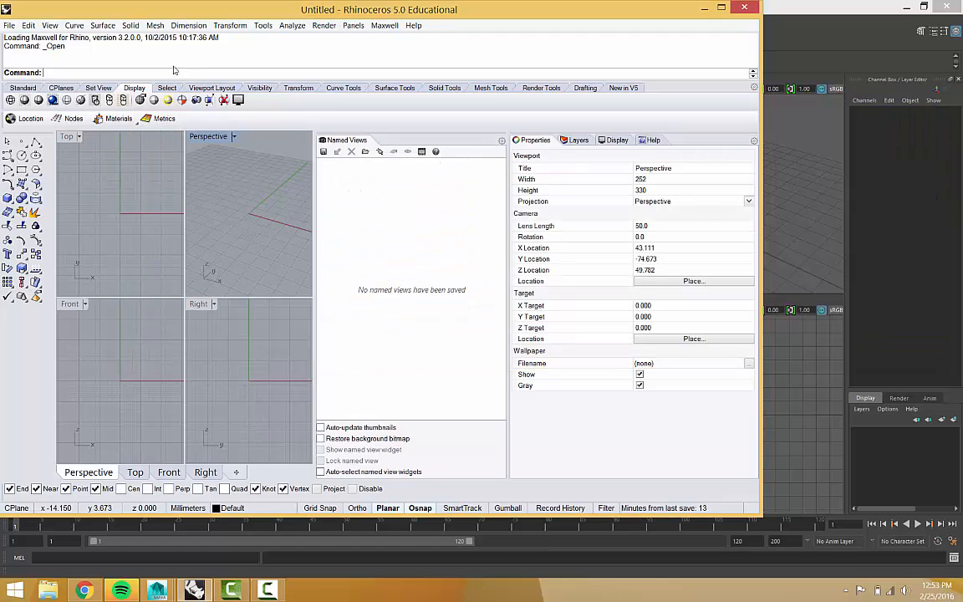
Open the recent file Lawrence_Mini_City FIX.3dm without saving changes to the untitled model.
left_click(9, 25)
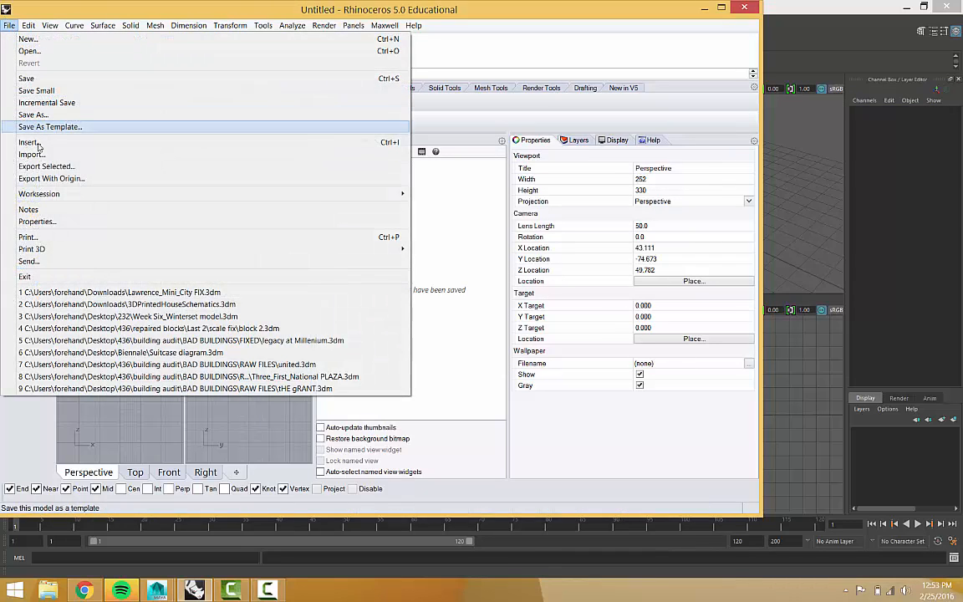
left_click(84, 292)
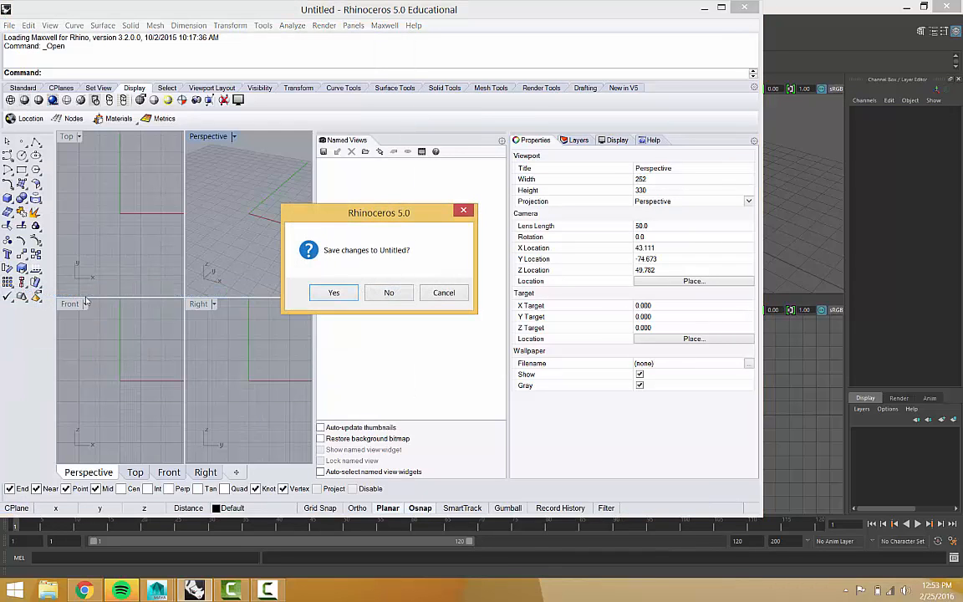
left_click(388, 293)
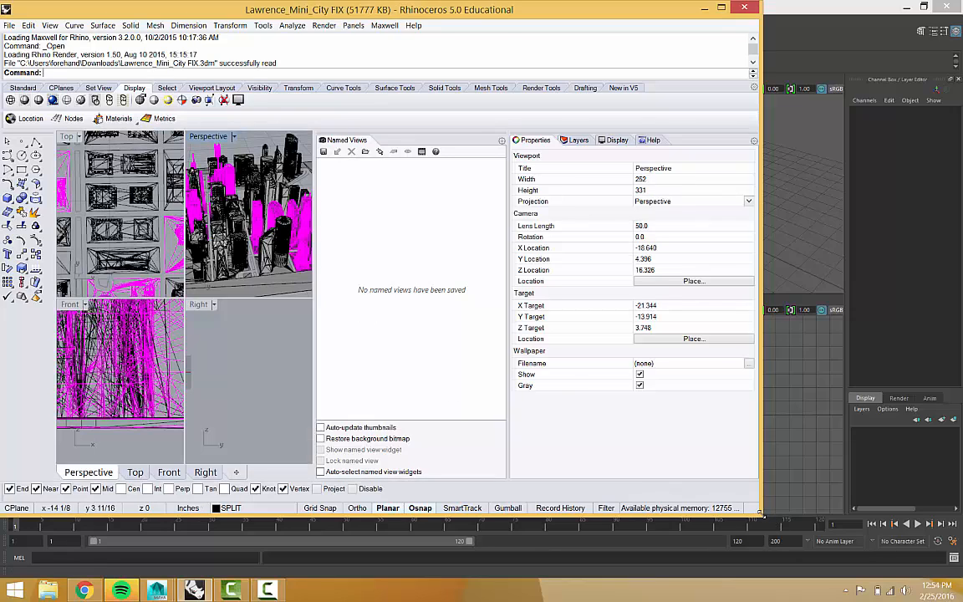
Enlarge the Rhino window and unlock the locked objects in the city model.
left_click_drag(760, 512, 923, 577)
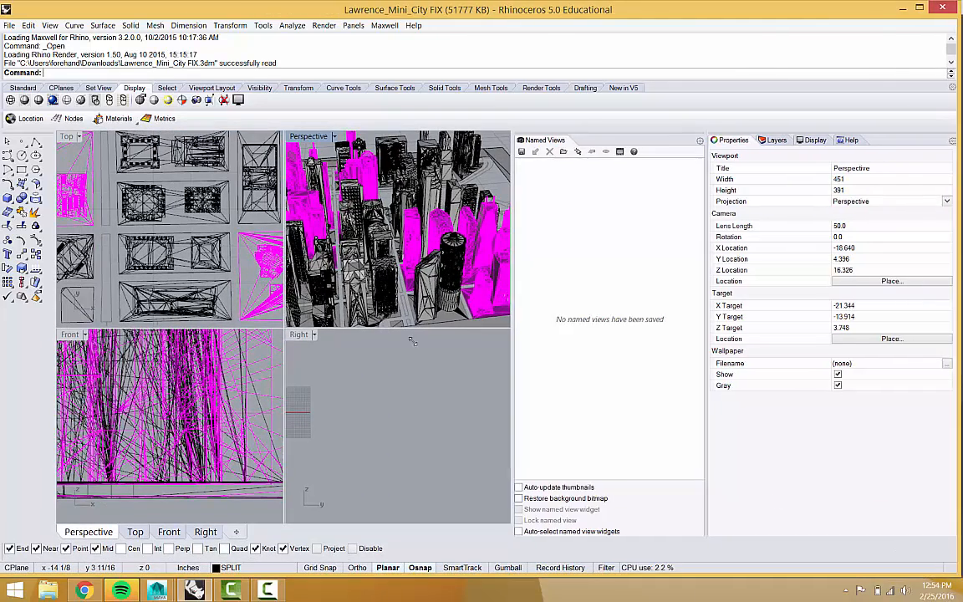
scroll(178, 223, "down", 5)
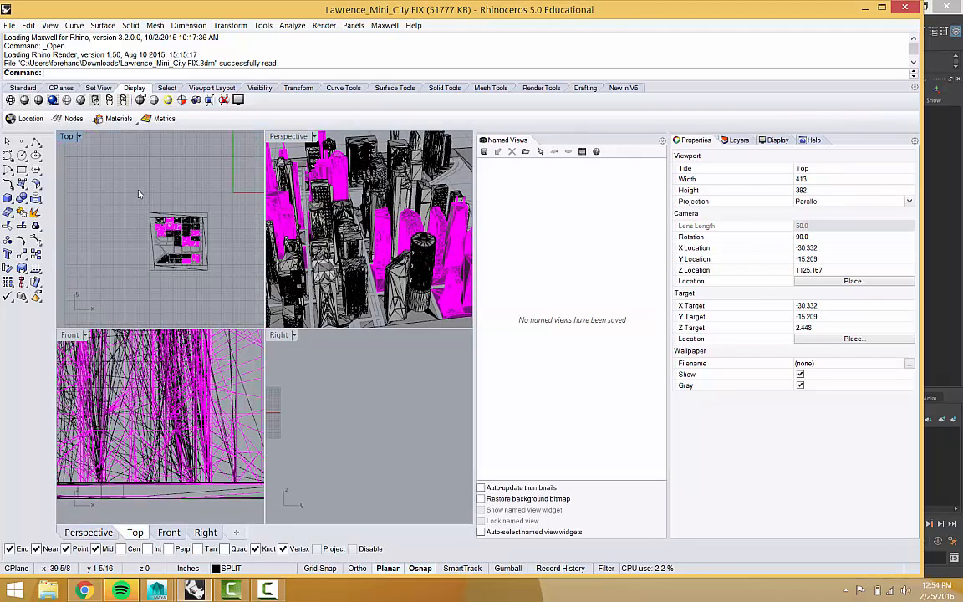
type("Unlock")
key("Return")
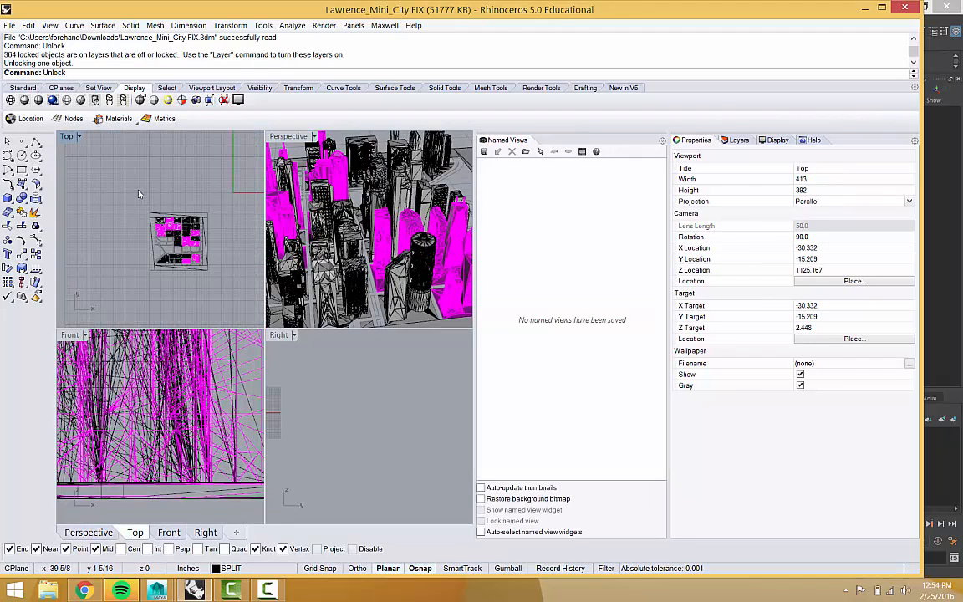
left_click_drag(107, 198, 230, 309)
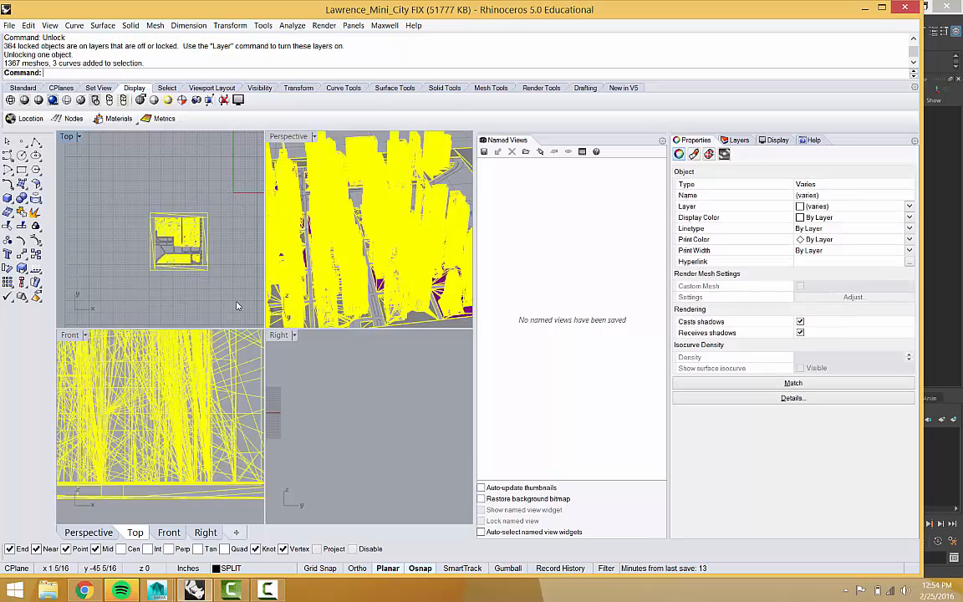
left_click(236, 305)
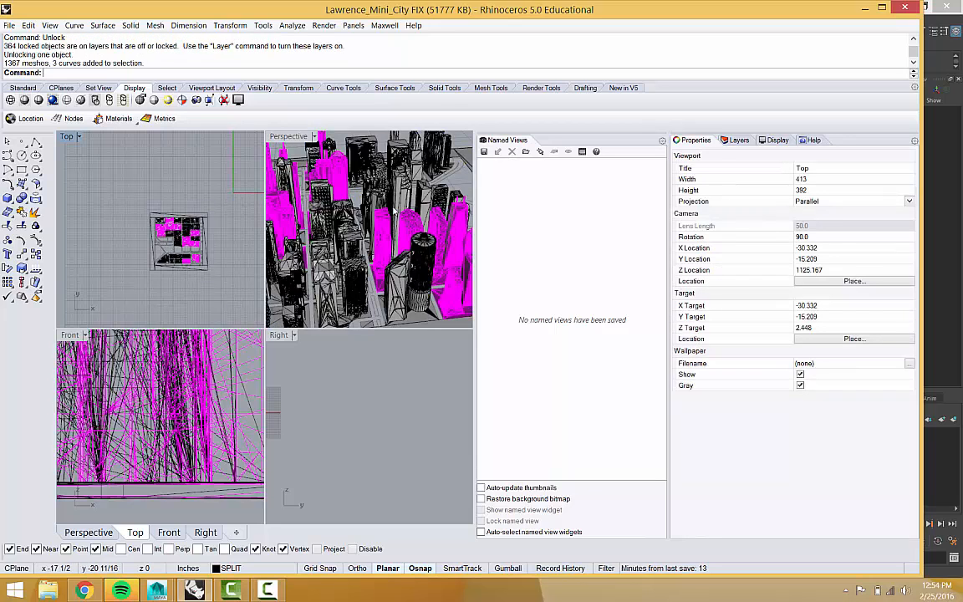
Unlock the outline layer and select all objects in the model.
left_click(737, 139)
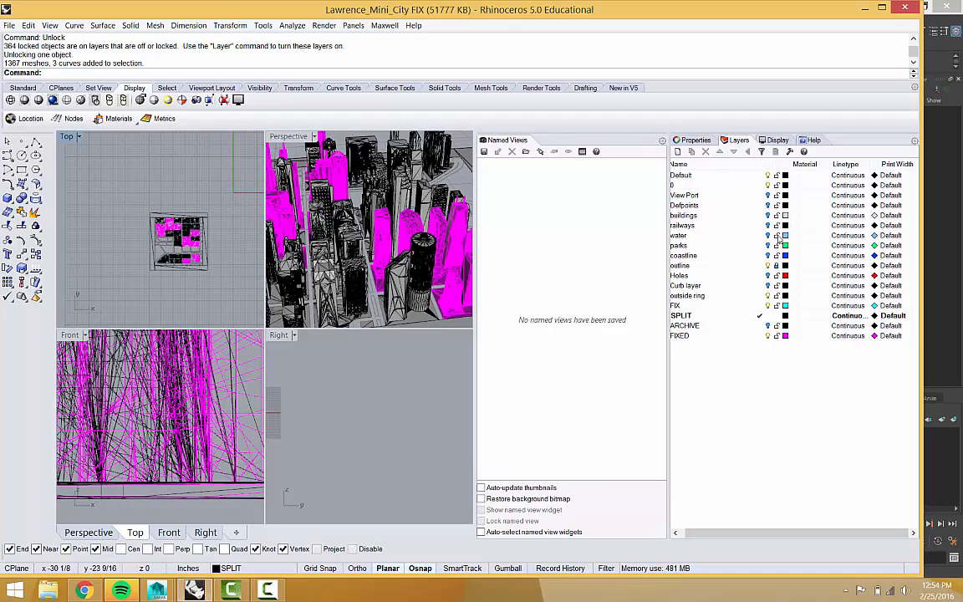
left_click(778, 266)
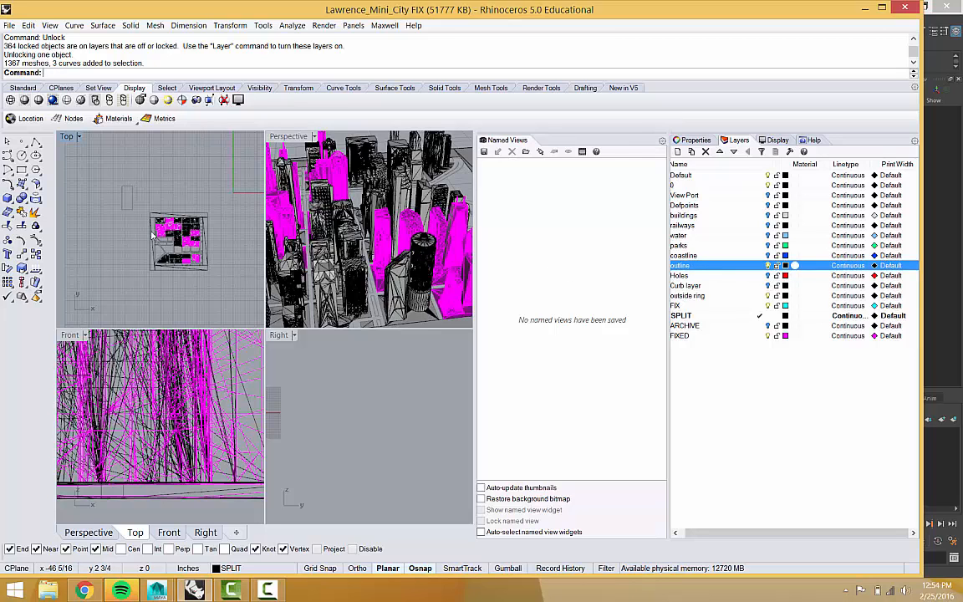
key("ctrl+a")
scroll(167, 257, "up", 5)
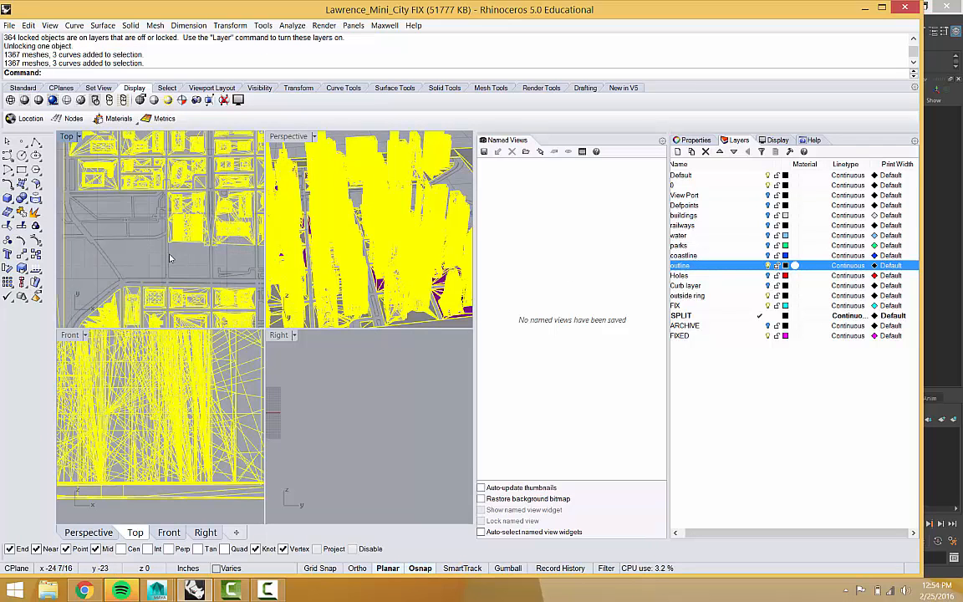
scroll(163, 251, "up", 2)
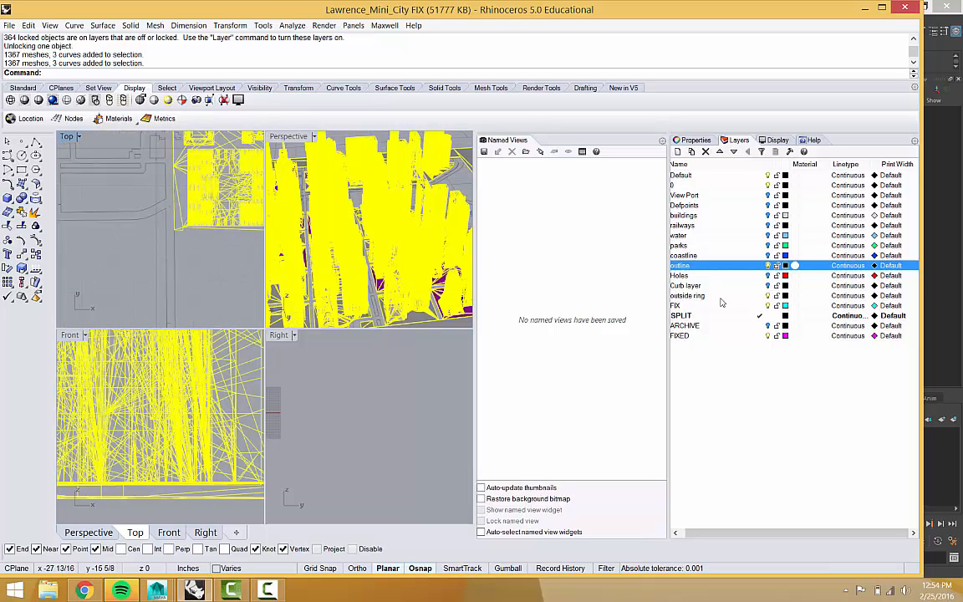
Turn on the Curb layer, Holes, coastline, water, railways, buildings, Defpoints and View Port layers, and make parks the current layer.
left_click(768, 286)
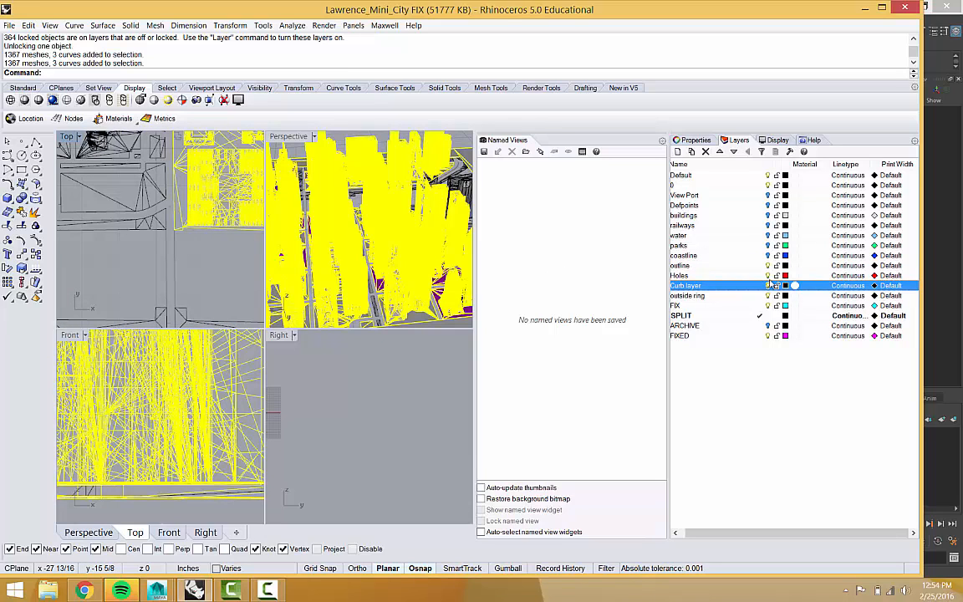
left_click(767, 255)
left_click(762, 245)
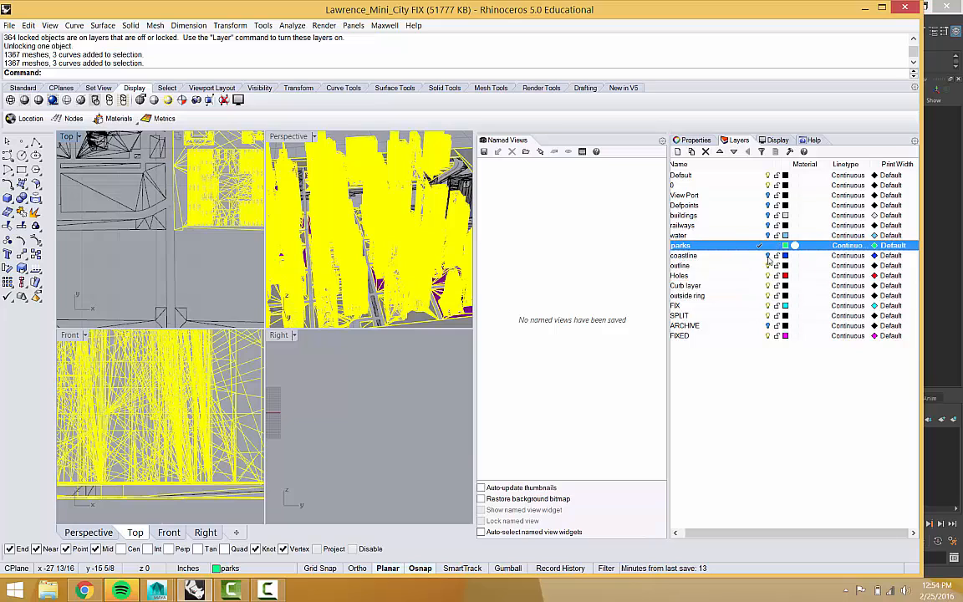
left_click(768, 255)
left_click(767, 235)
left_click(767, 225)
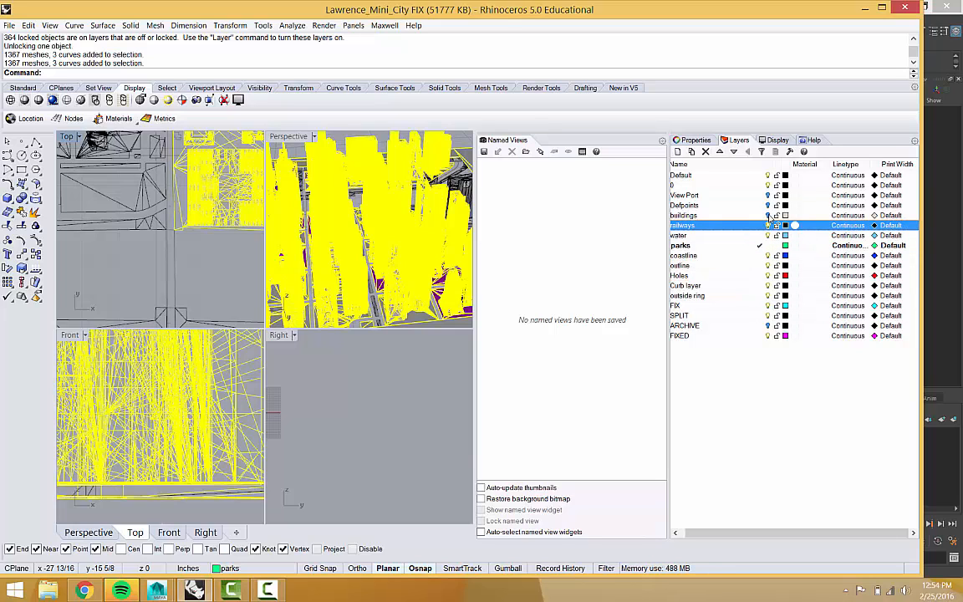
left_click(767, 215)
left_click(767, 206)
left_click(768, 195)
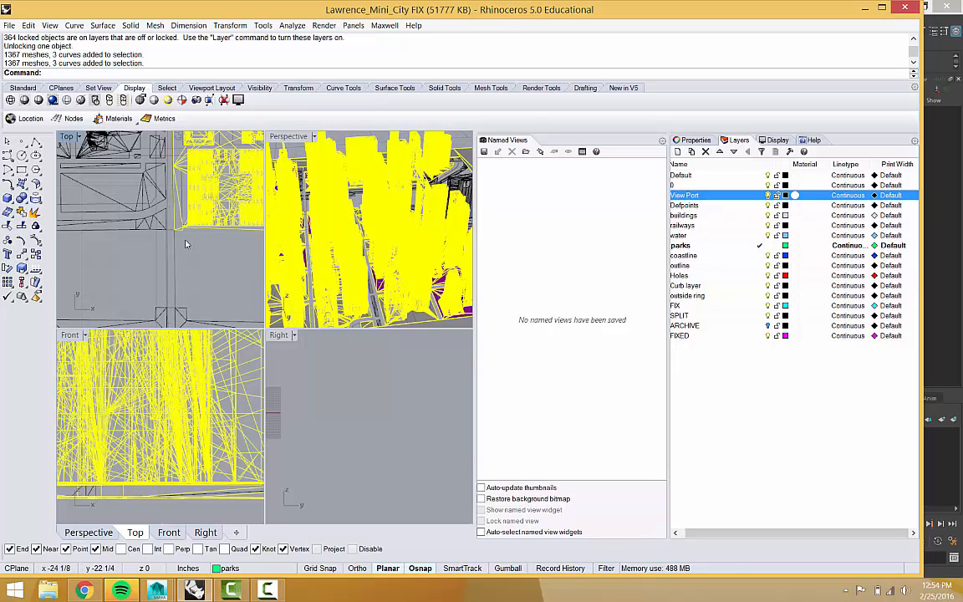
Window-select the entire city model in the Top viewport and check the selection in the Perspective viewport.
scroll(192, 254, "down", 10)
scroll(168, 230, "down", 8)
left_click_drag(104, 162, 247, 287)
scroll(169, 220, "up", 8)
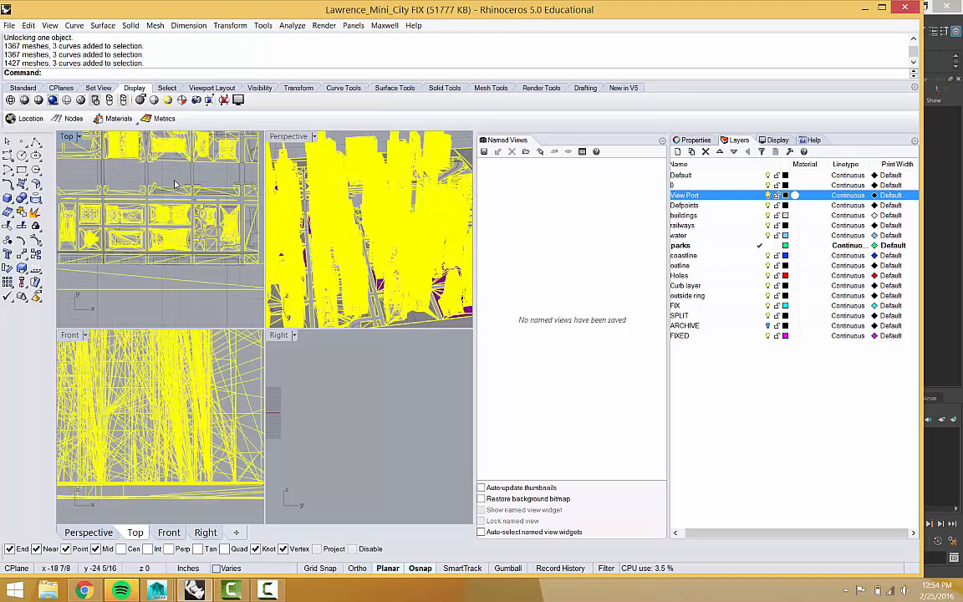
scroll(173, 187, "down", 5)
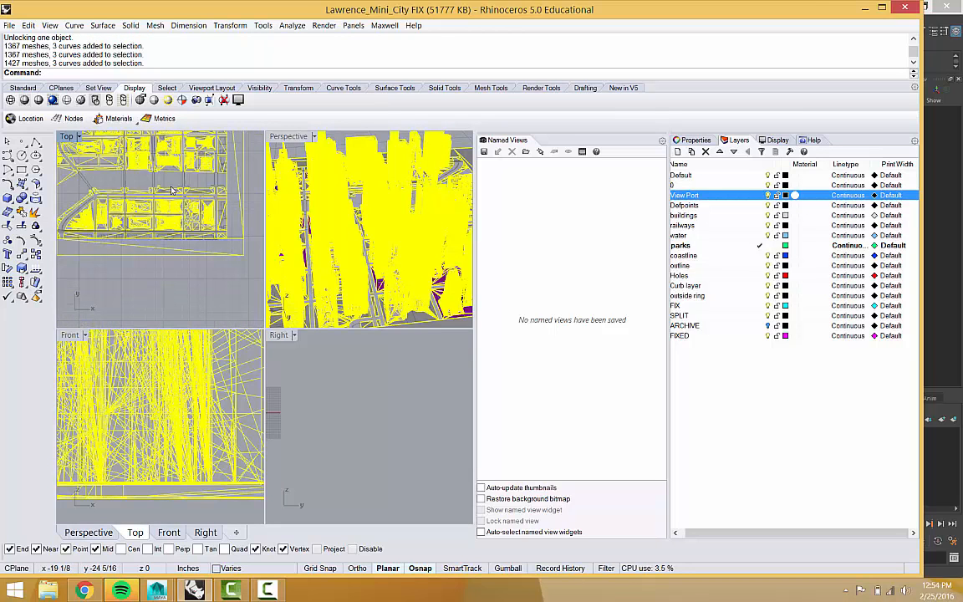
scroll(143, 171, "down", 3)
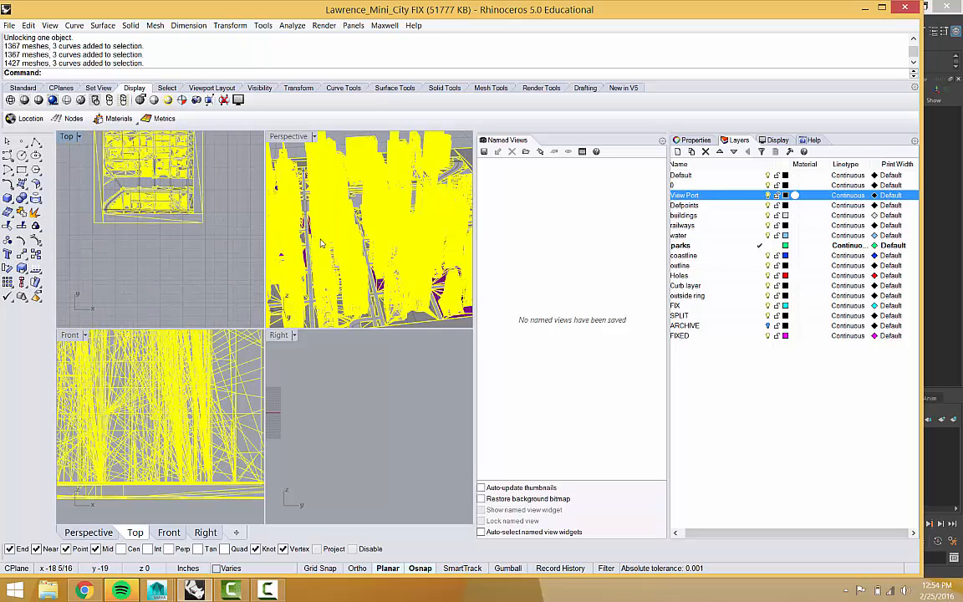
scroll(321, 242, "down", 6)
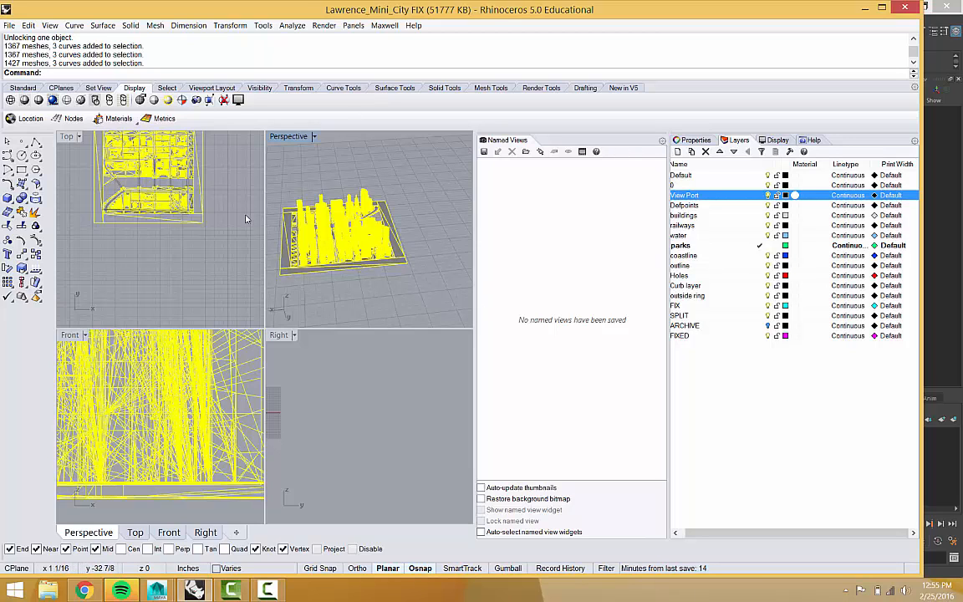
scroll(294, 218, "up", 3)
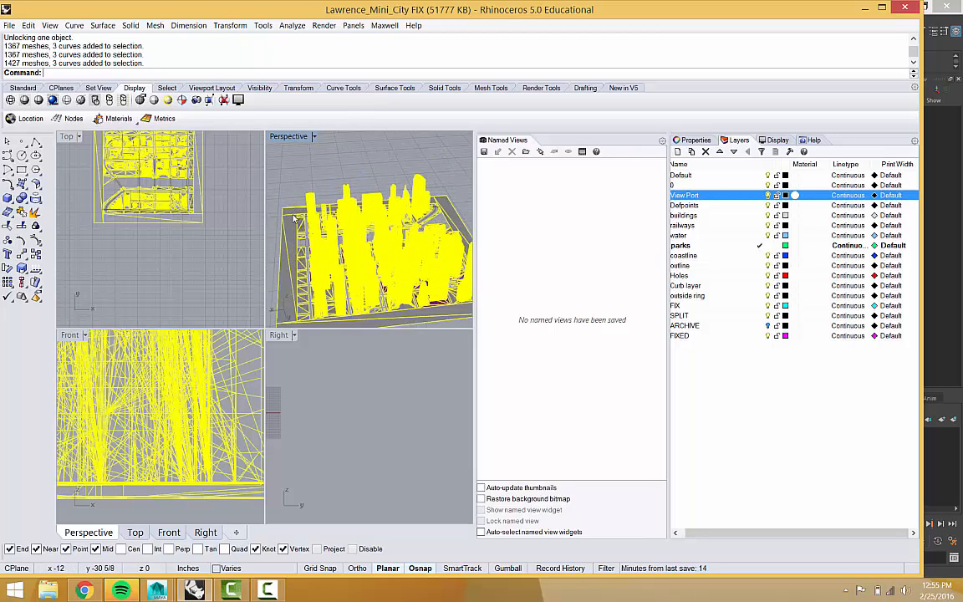
scroll(295, 218, "down", 3)
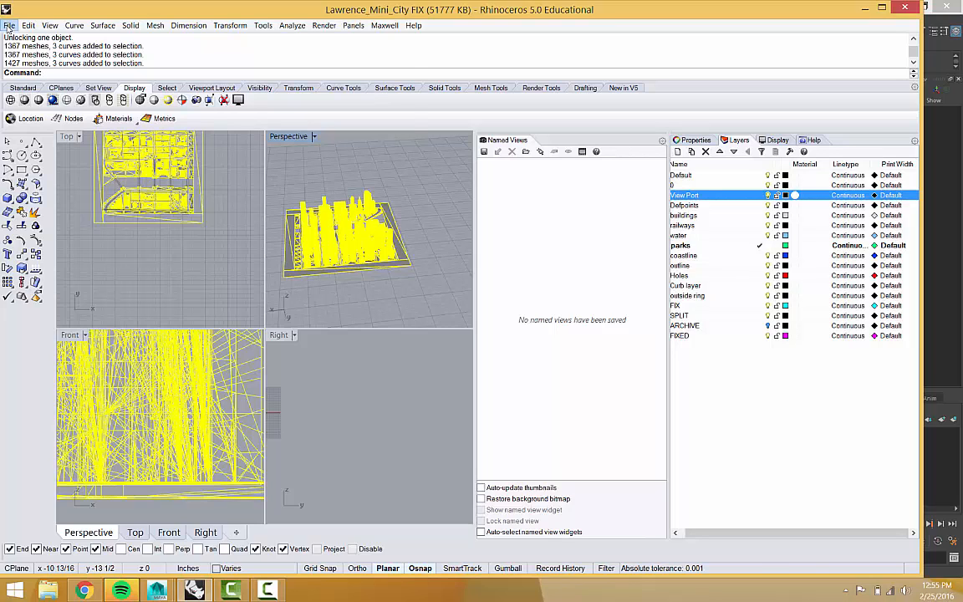
Export the selected objects to the 436 folder as an OBJ file named "rhin to maya2".
left_click(9, 26)
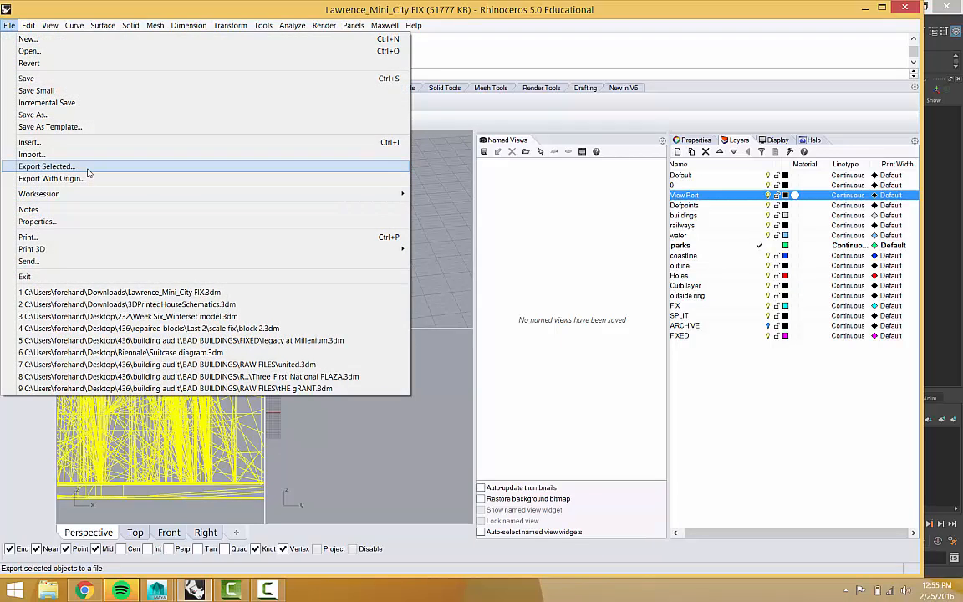
left_click(43, 167)
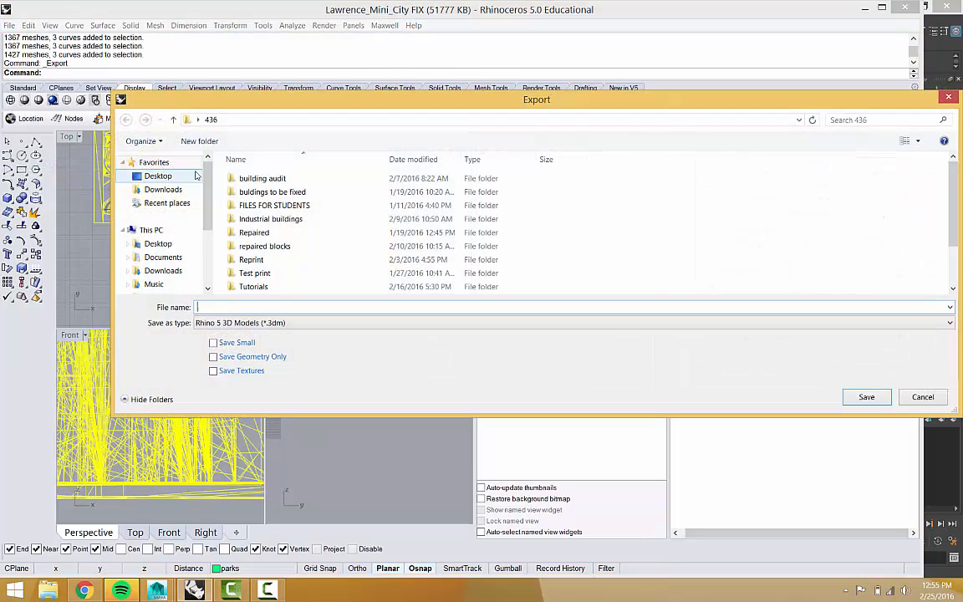
left_click(238, 322)
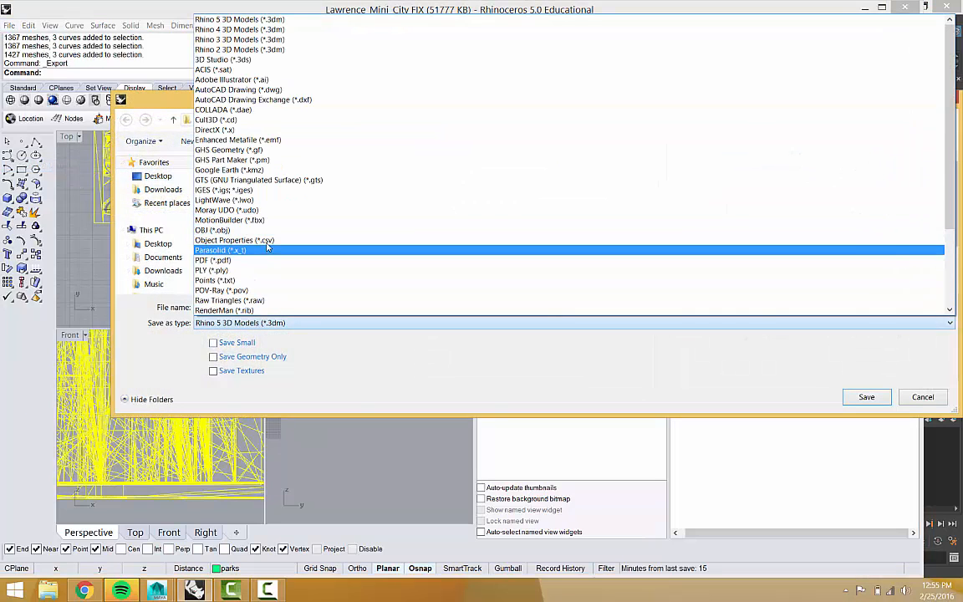
left_click(267, 229)
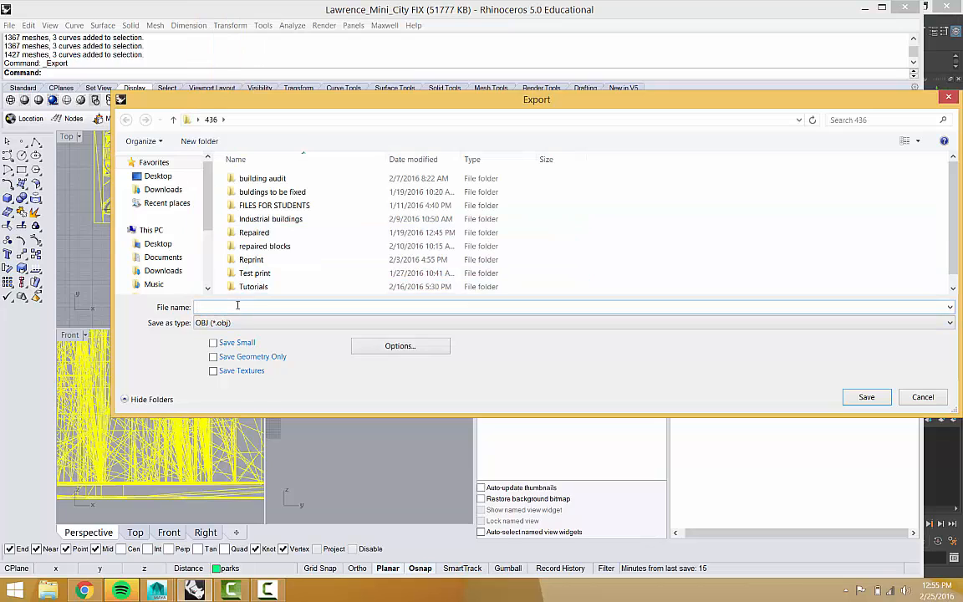
left_click(237, 306)
type("rhin")
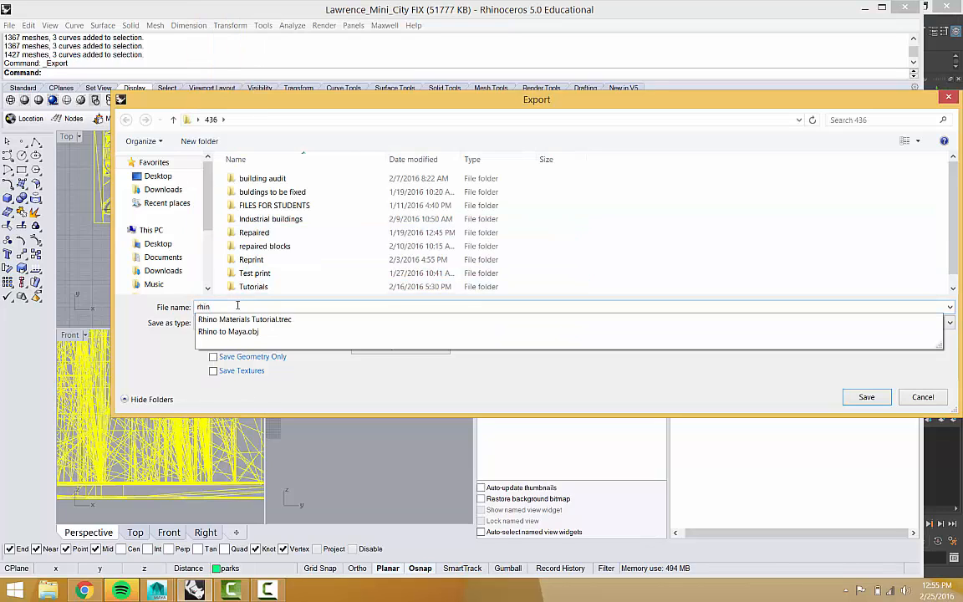
type(" to maya")
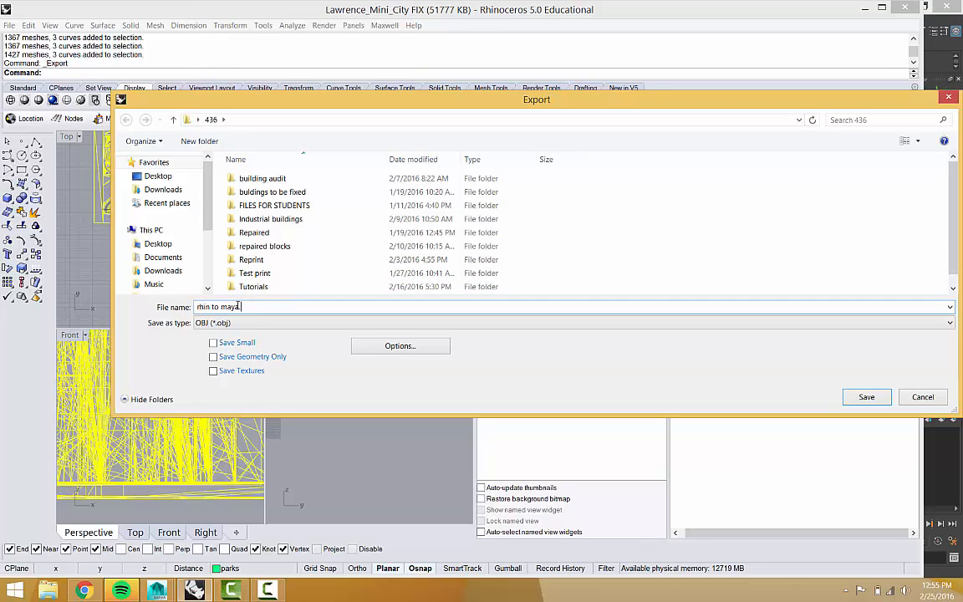
type("2")
key("Return")
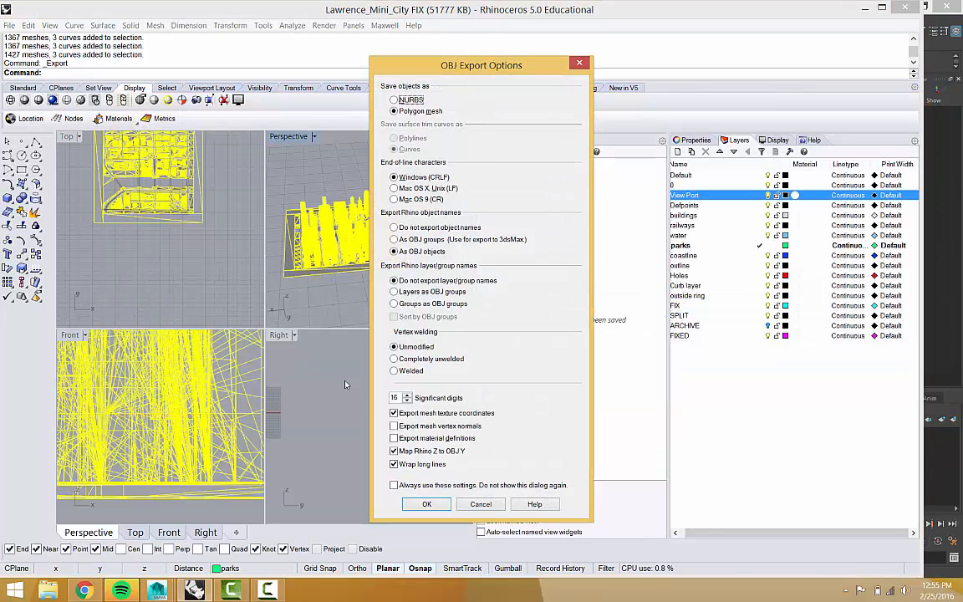
Turn off Map Rhino Z to OBJ Y in the export options and run the OBJ export.
left_click(393, 453)
left_click(430, 451)
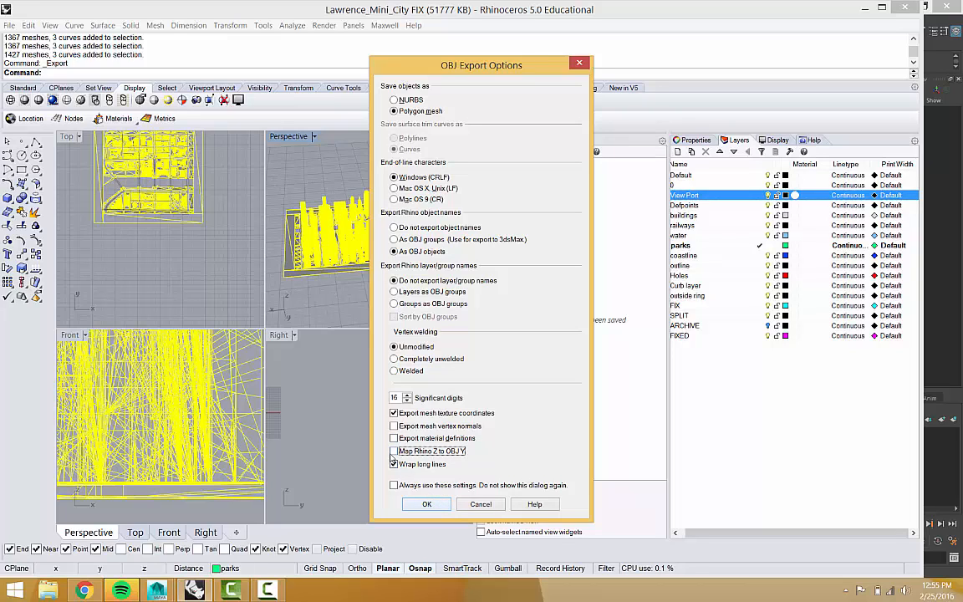
left_click(421, 504)
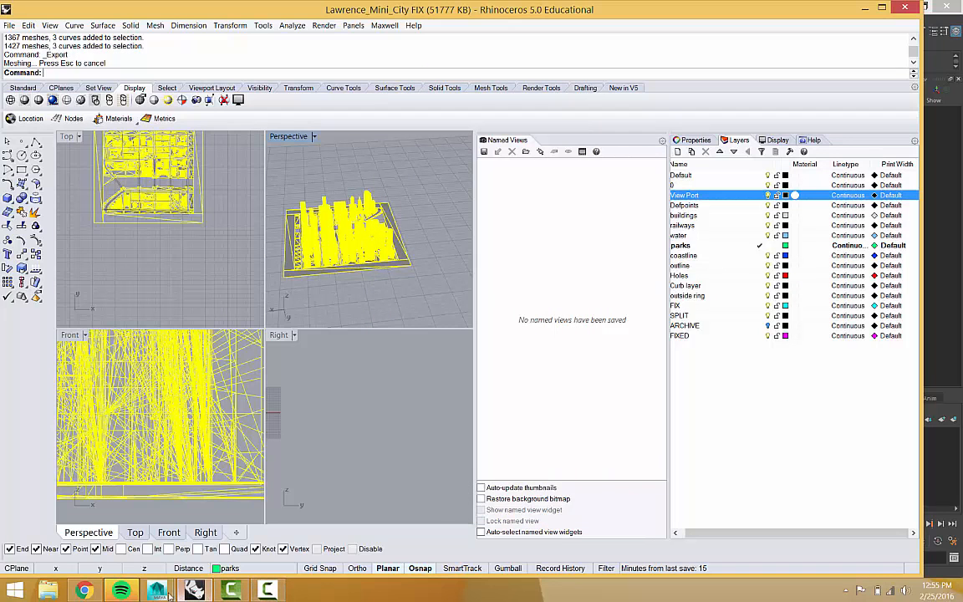
Switch to Maya and open the Import dialog for bringing a file into the untitled scene.
mouse_move(157, 590)
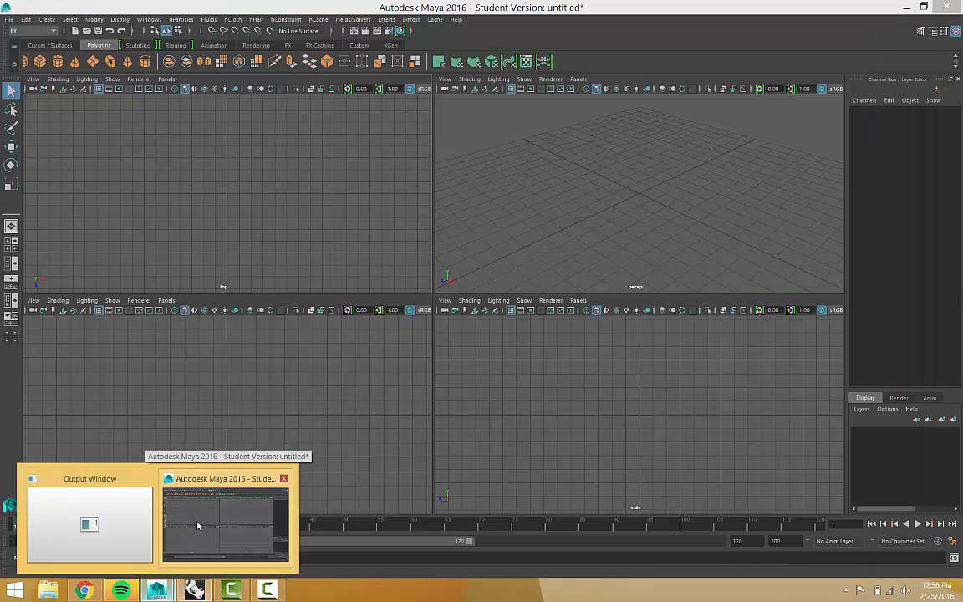
left_click(175, 524)
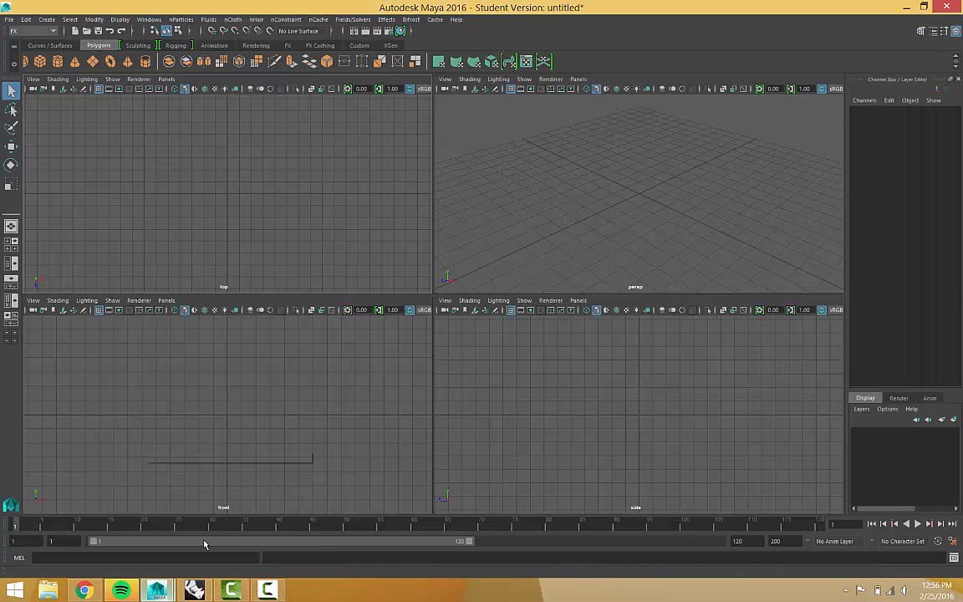
left_click(8, 18)
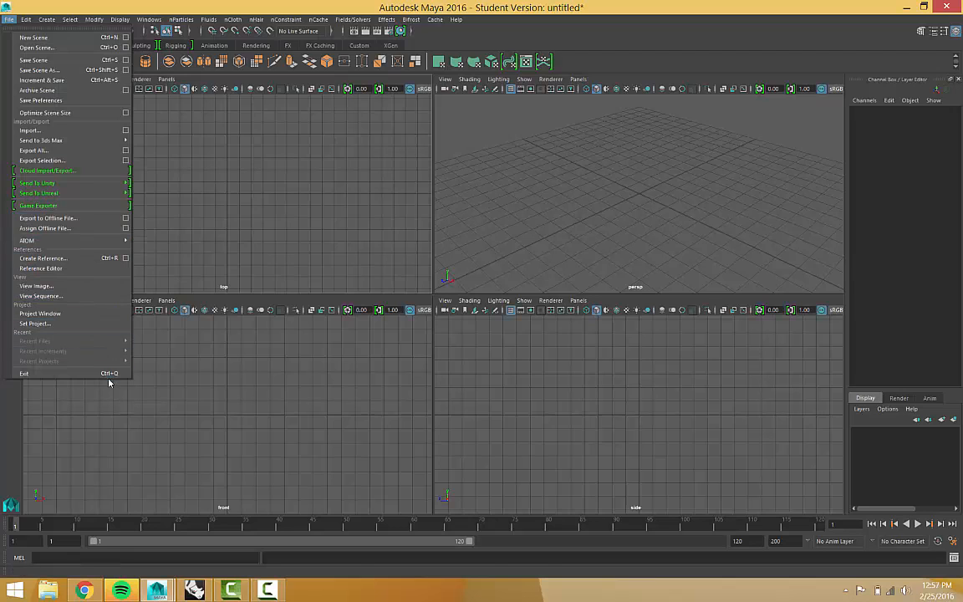
left_click(194, 254)
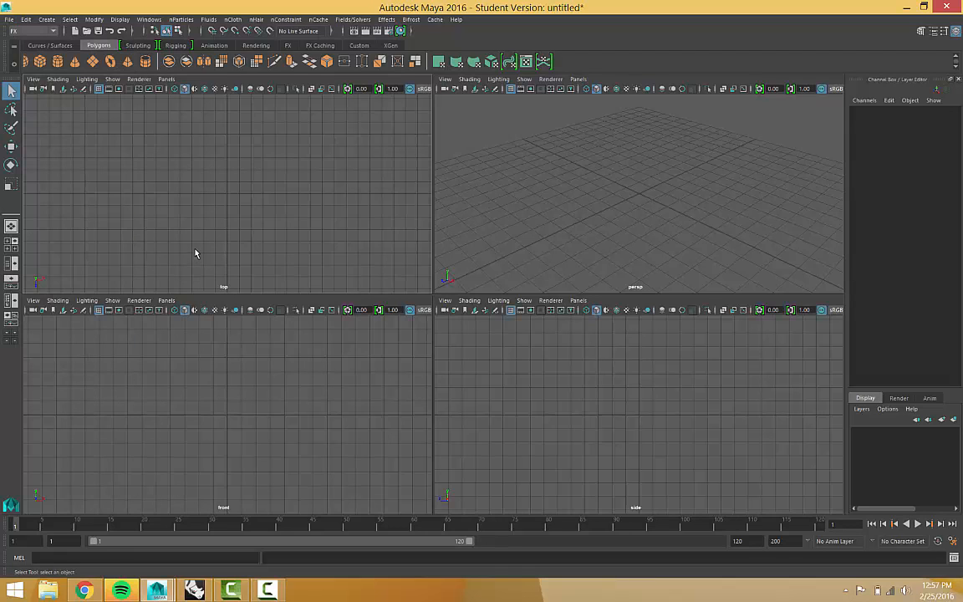
left_click(8, 19)
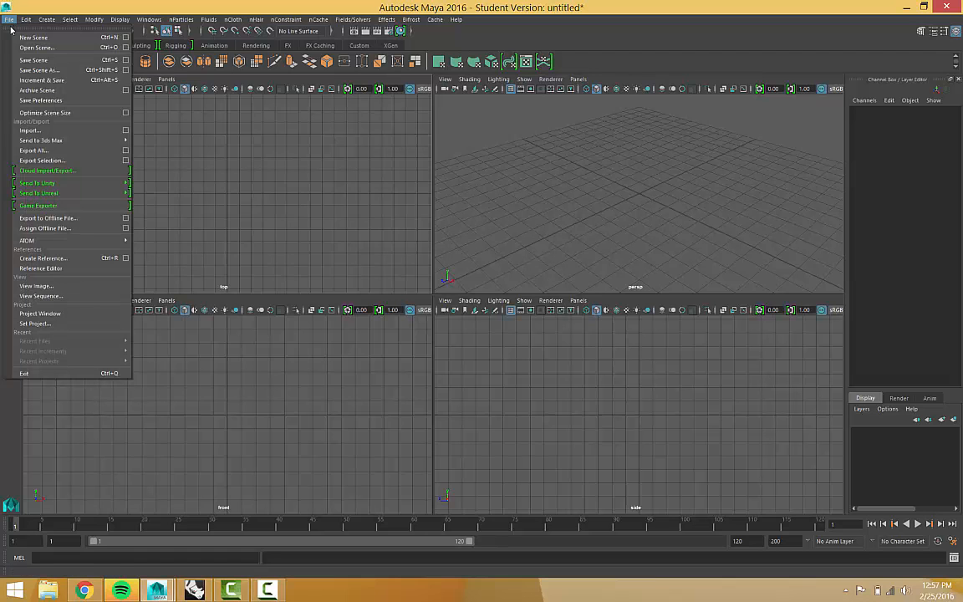
left_click(46, 134)
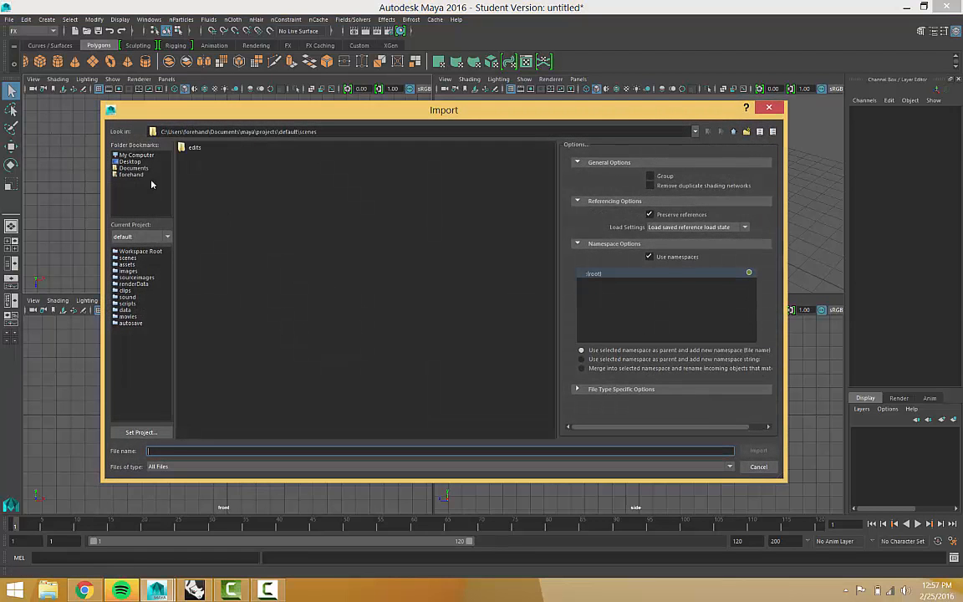
Import "rhin to maya 2.obj" from the 436 folder on the Desktop.
left_click(128, 161)
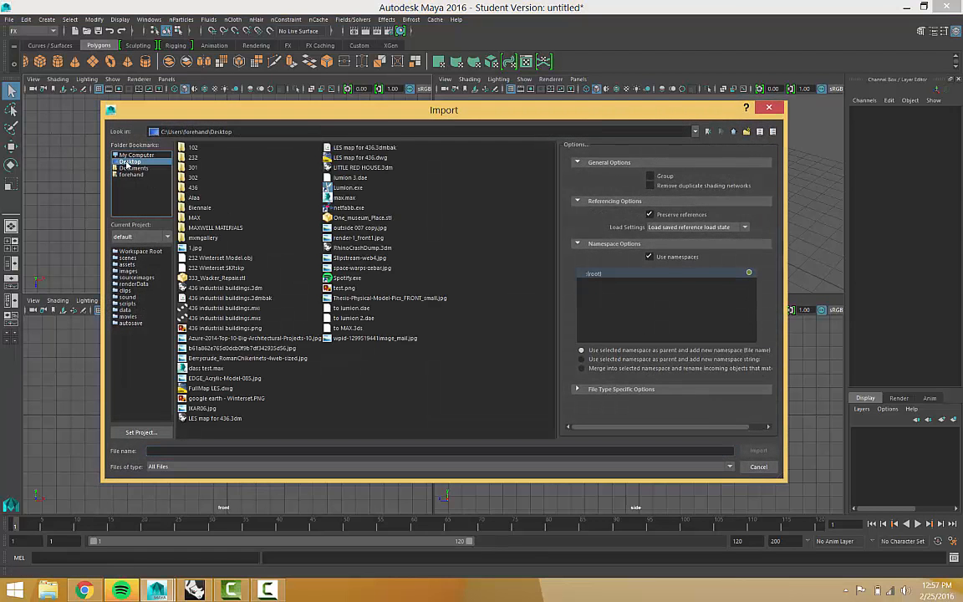
left_click(194, 190)
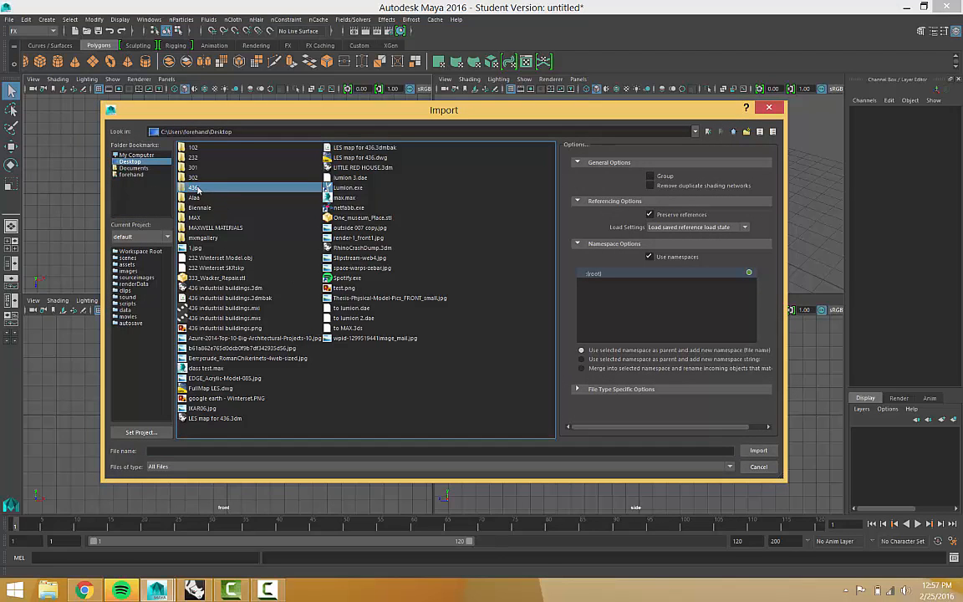
double_click(198, 190)
left_click(209, 359)
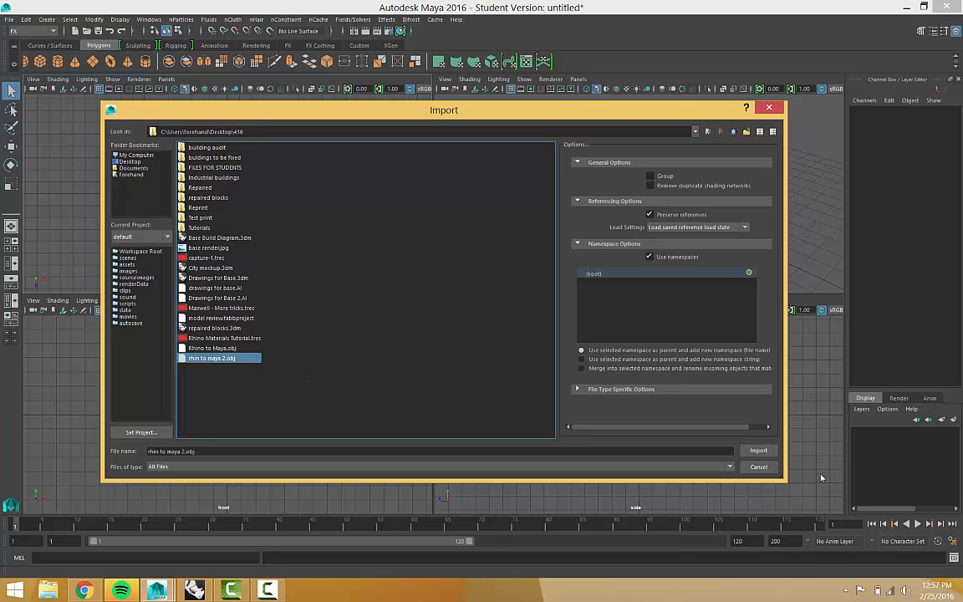
left_click(758, 450)
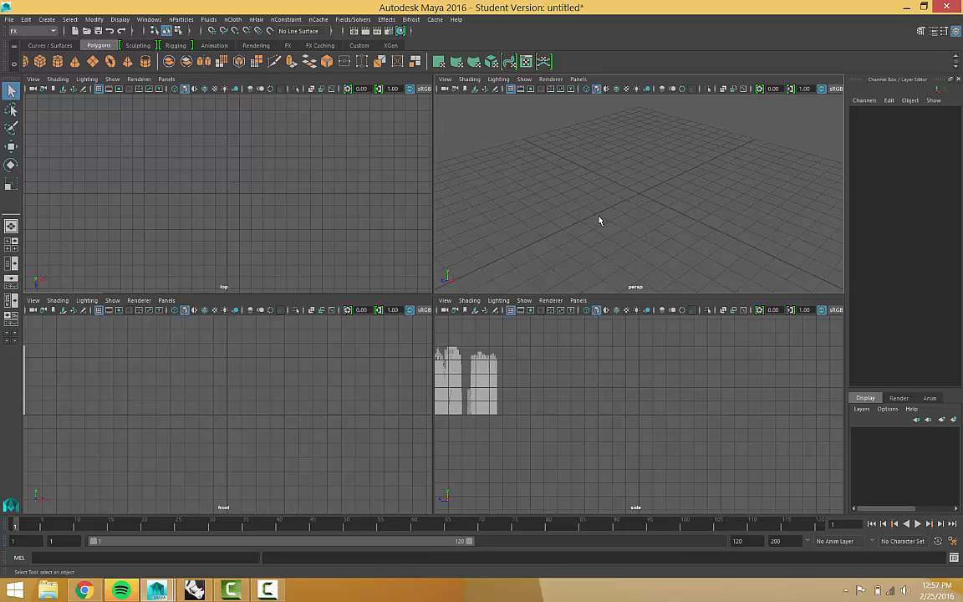
Switch to the single perspective view and bring the whole imported city and the grid into view.
key("a")
scroll(588, 207, "up", 5)
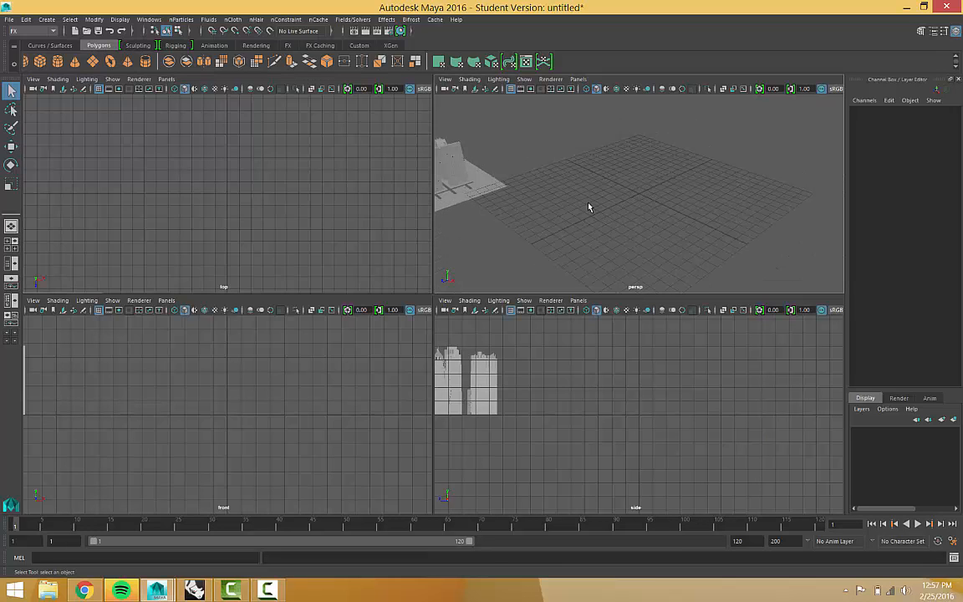
scroll(569, 219, "down", 4)
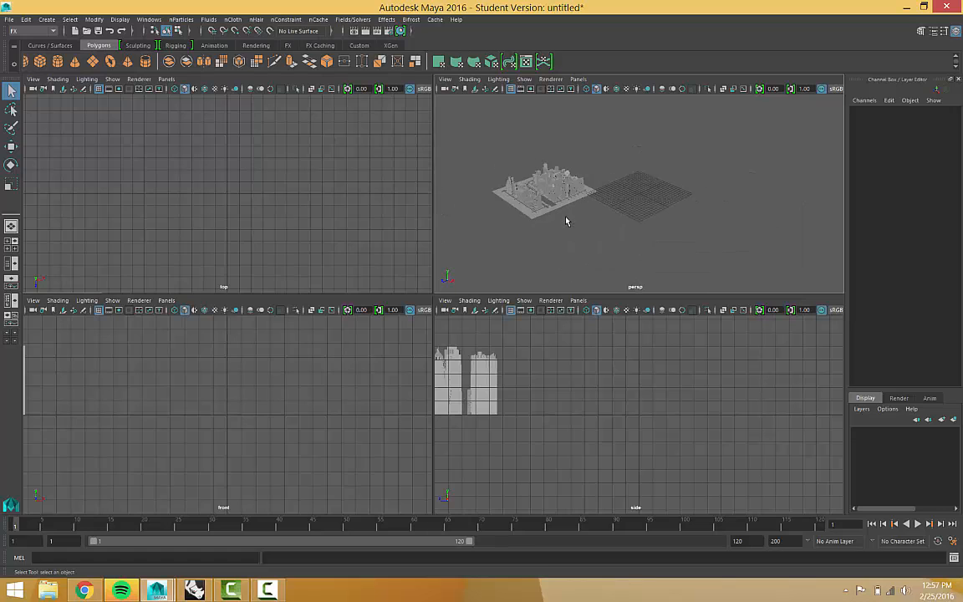
left_click(11, 226)
scroll(256, 331, "up", 3)
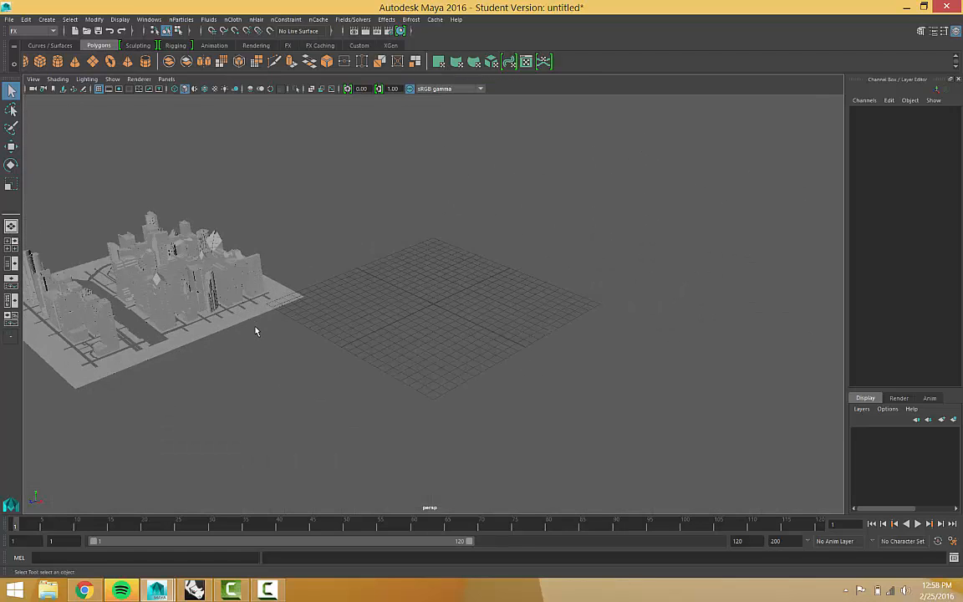
scroll(252, 314, "down", 5)
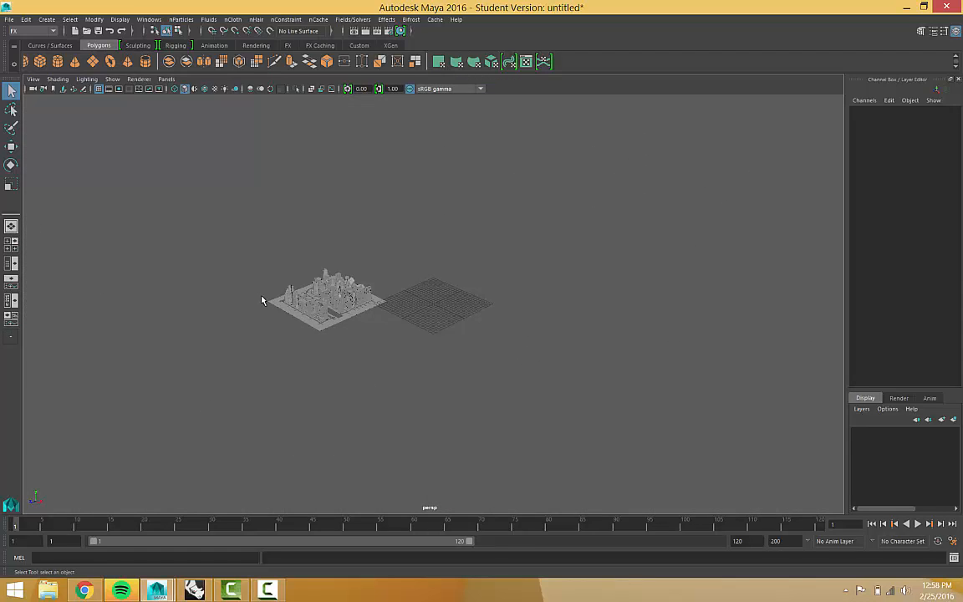
scroll(262, 299, "up", 3)
scroll(332, 272, "up", 2)
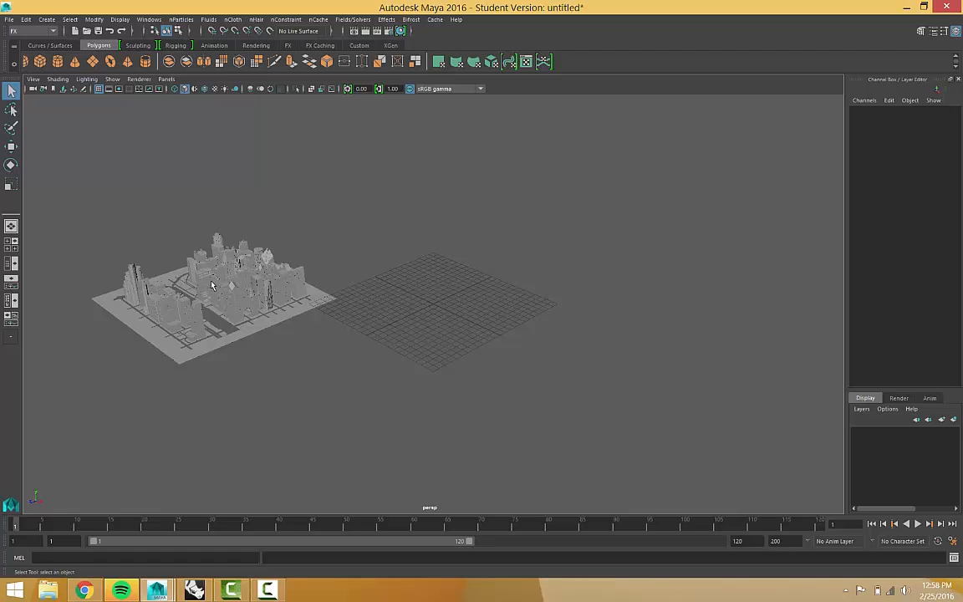
scroll(308, 329, "down", 3)
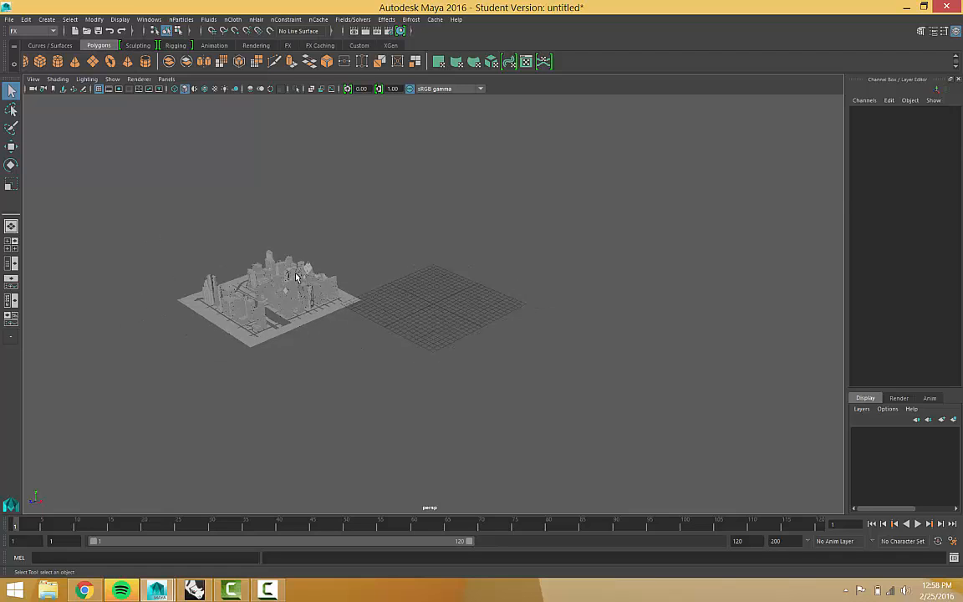
Move the imported city mesh about 22.7 units along X with the Move tool.
left_click(287, 296)
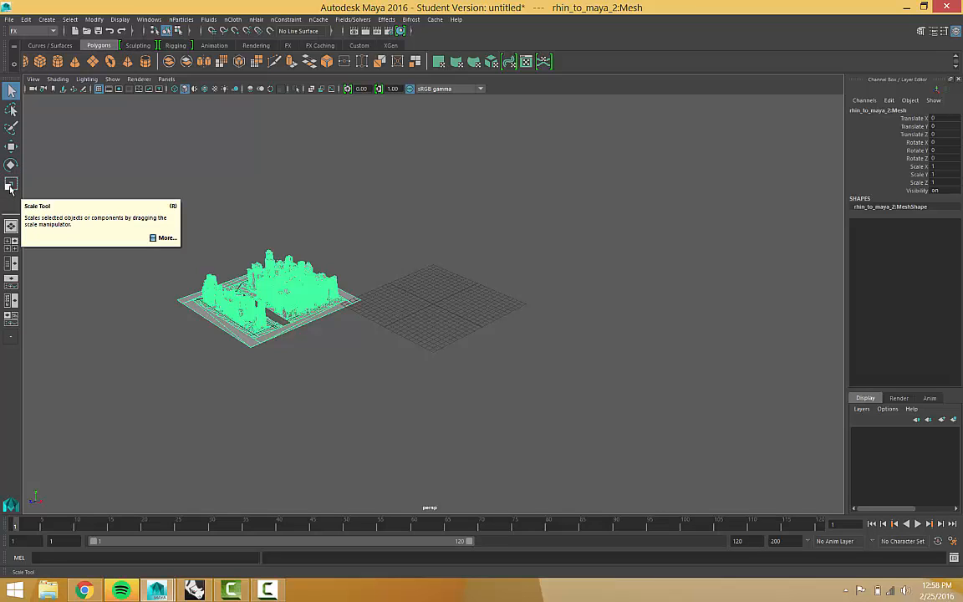
left_click(11, 146)
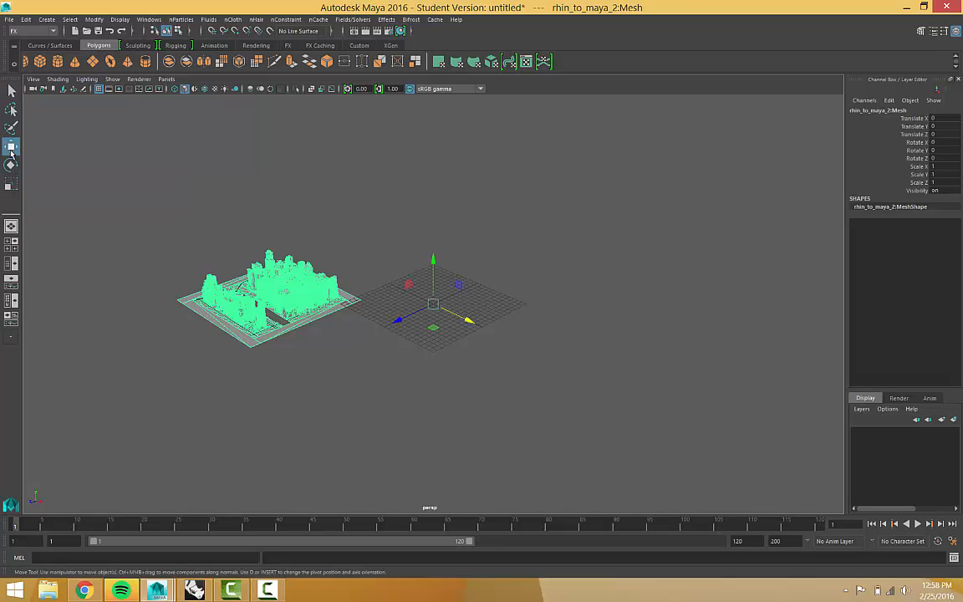
scroll(451, 321, "down", 1)
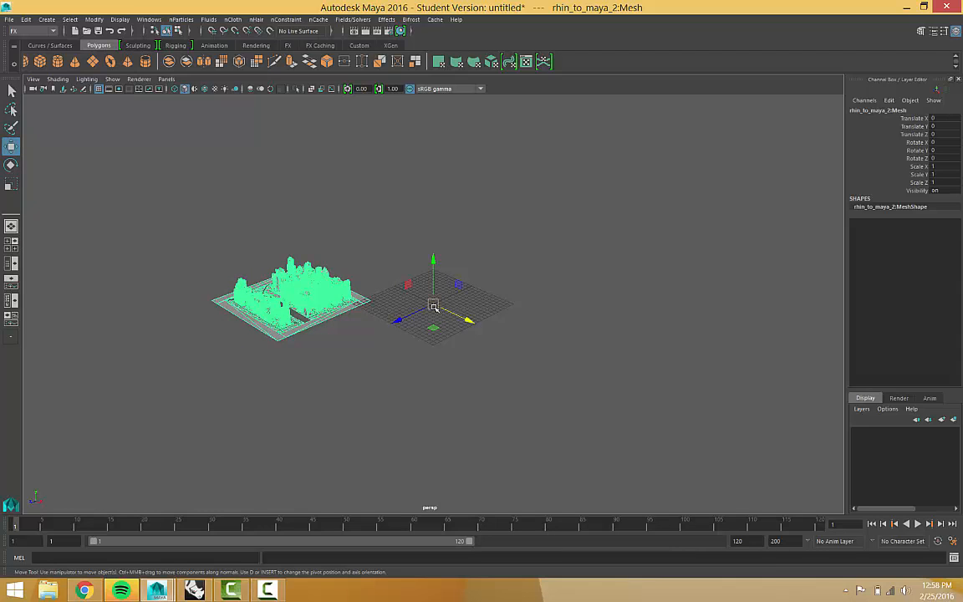
left_click_drag(468, 320, 538, 406)
scroll(572, 387, "down", 2)
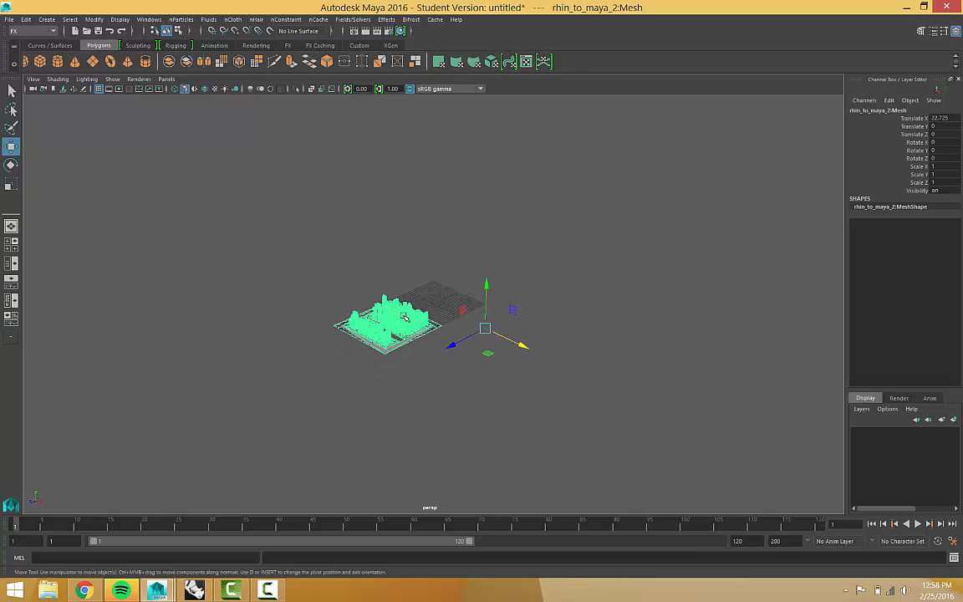
Center the city mesh's pivot, move the mesh along Z to about -21.2 so it sits on the grid, and deselect it.
scroll(404, 316, "up", 3)
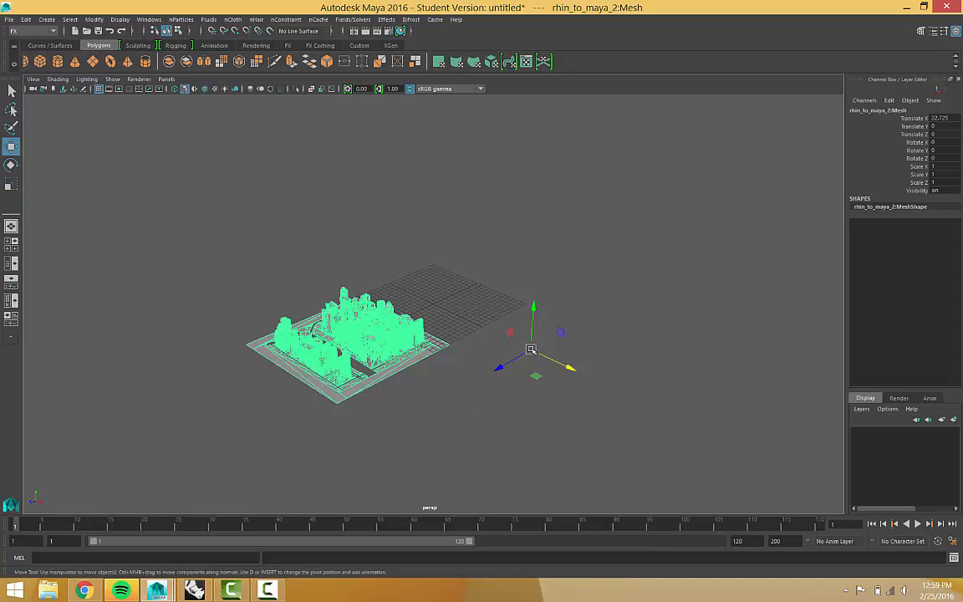
scroll(423, 361, "up", 2)
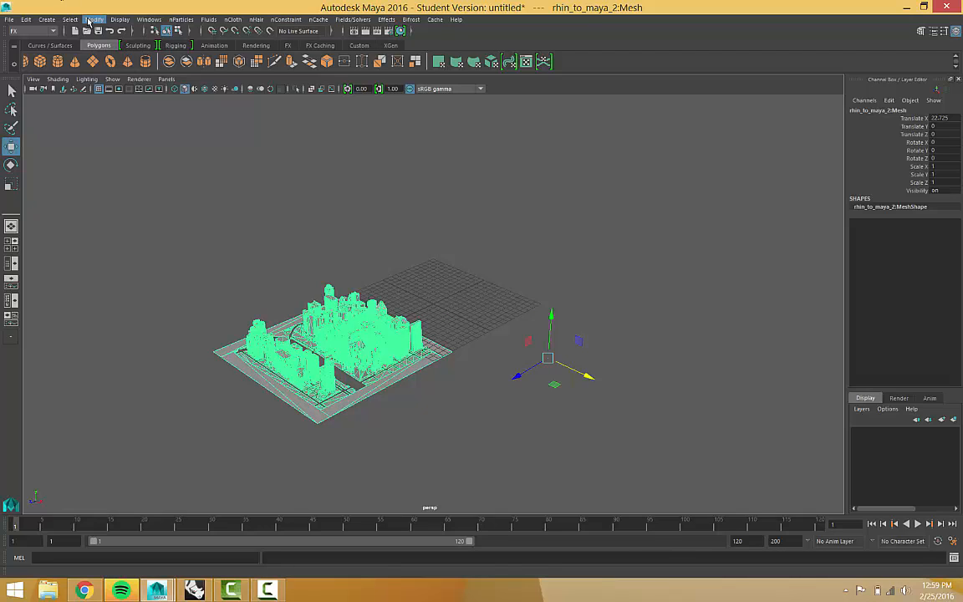
left_click(89, 20)
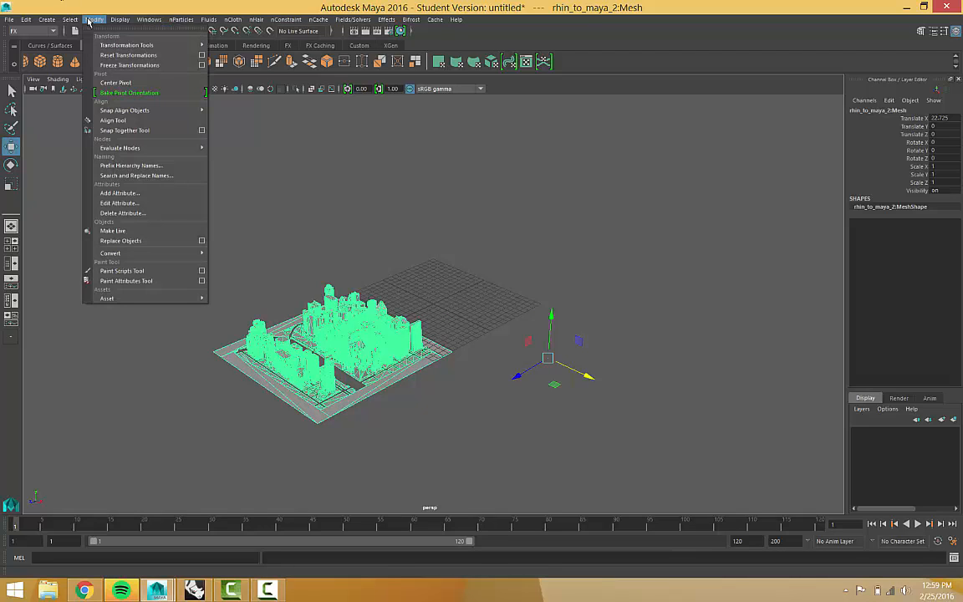
left_click(105, 84)
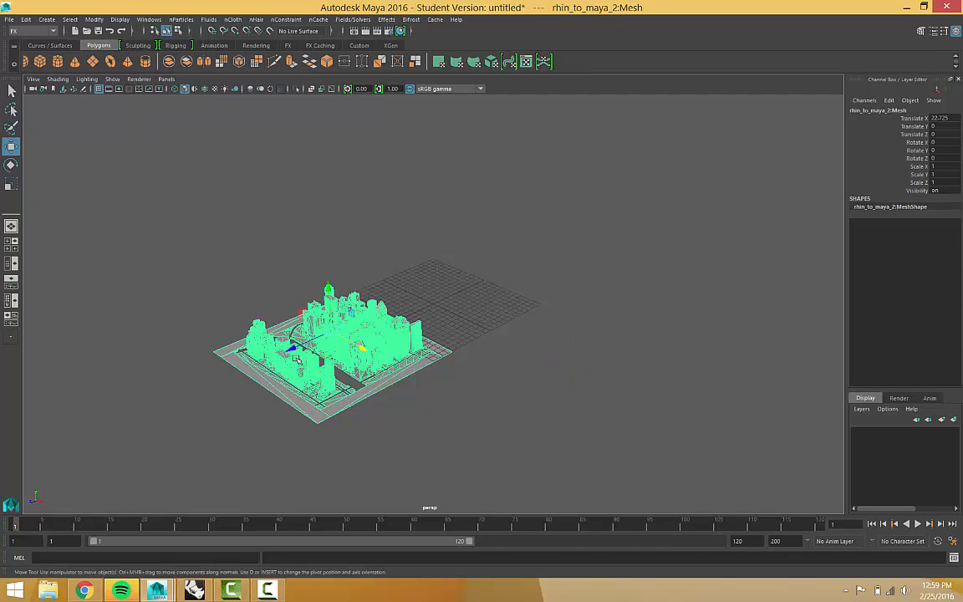
left_click_drag(301, 343, 415, 313)
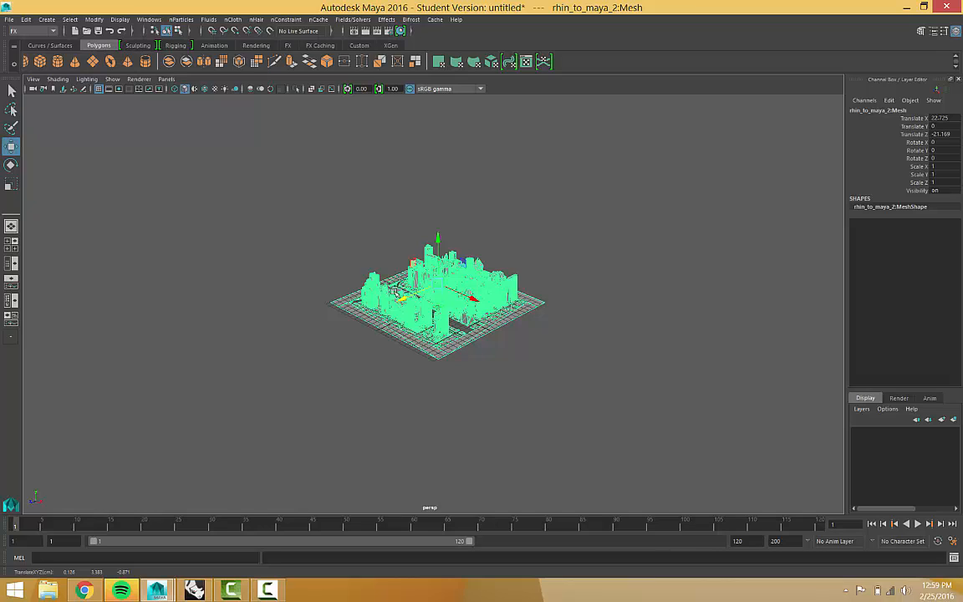
left_click(11, 90)
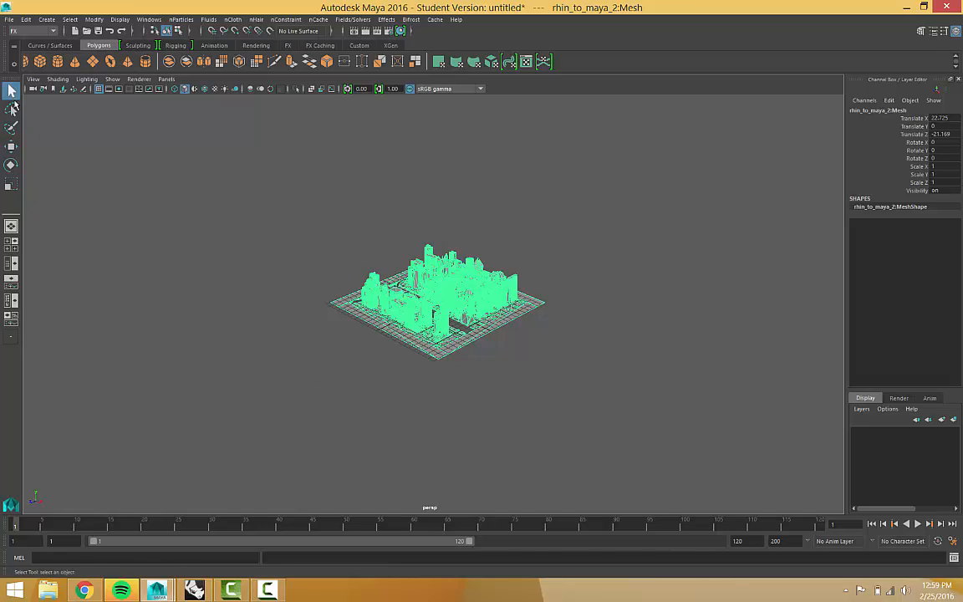
left_click(138, 210)
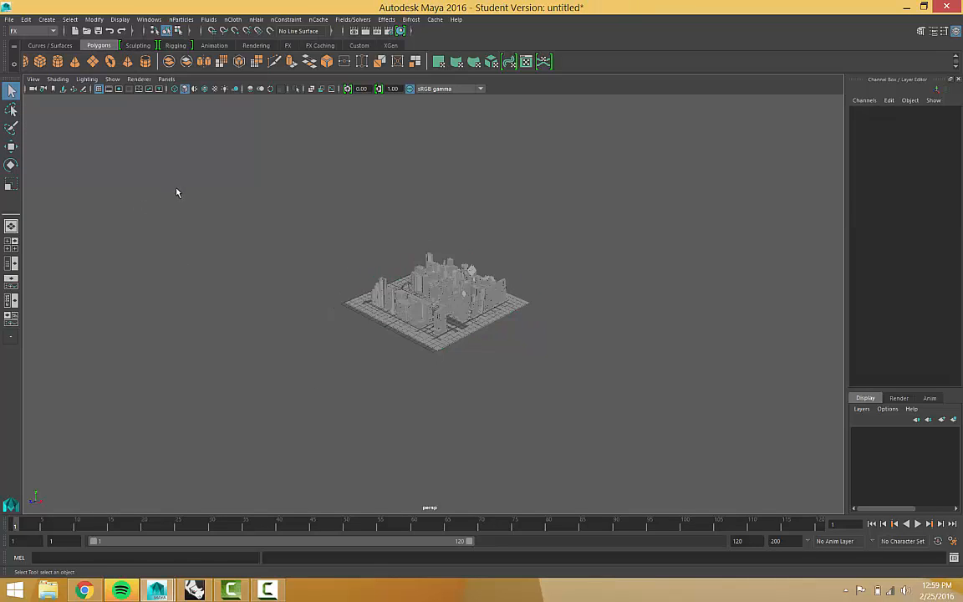
Examine the repositioned city both up close and from a distance in the perspective view.
scroll(179, 187, "down", 1)
scroll(422, 286, "down", 1)
scroll(430, 290, "up", 12)
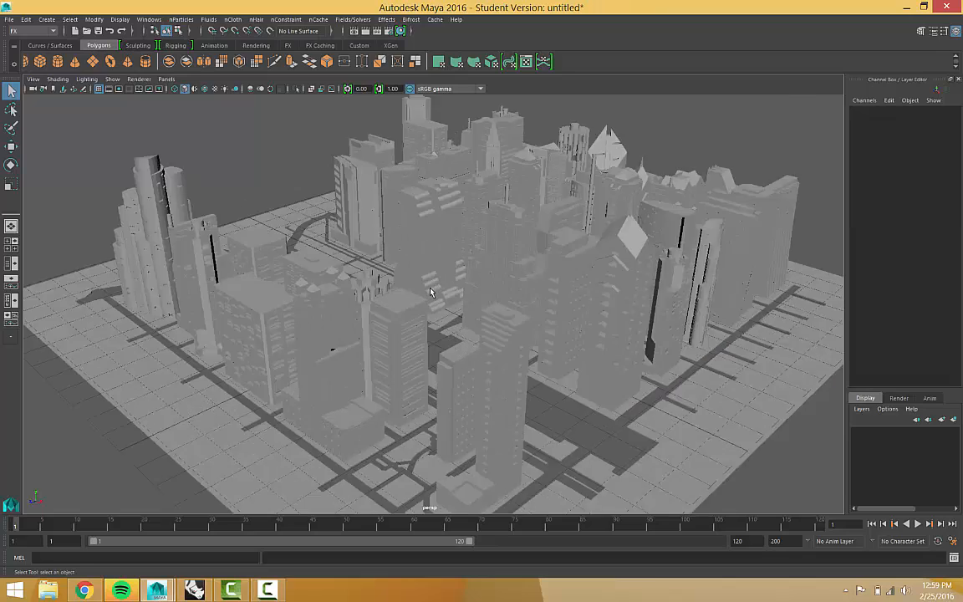
scroll(430, 291, "up", 10)
scroll(431, 292, "down", 14)
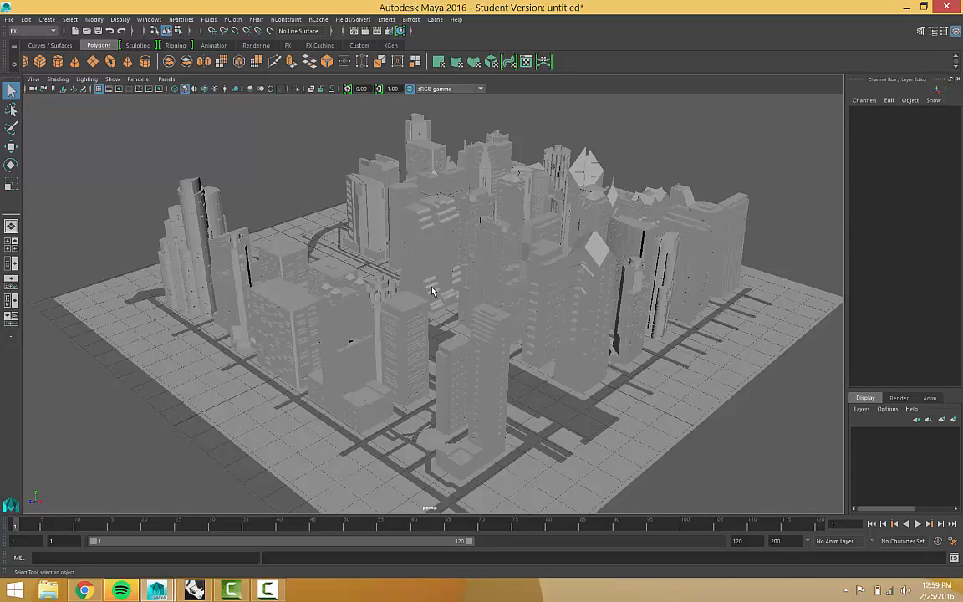
scroll(432, 291, "up", 8)
scroll(431, 291, "down", 10)
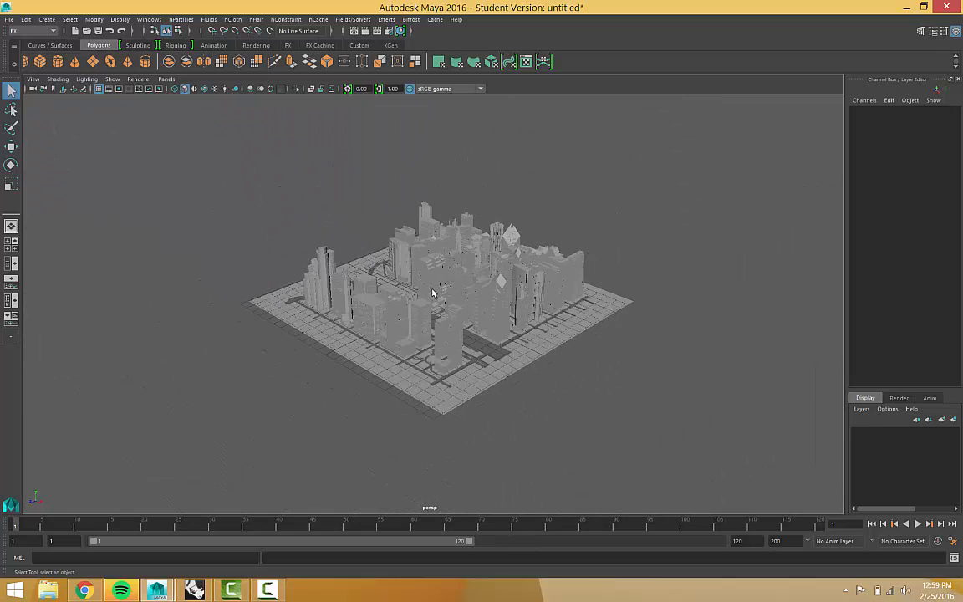
scroll(433, 290, "up", 6)
scroll(430, 299, "down", 12)
scroll(431, 284, "up", 8)
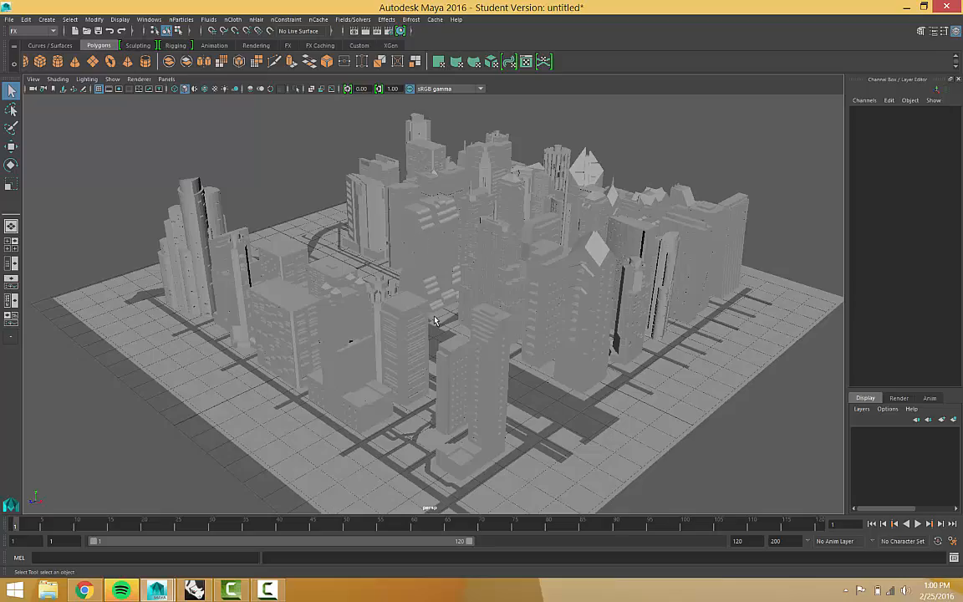
Orbit around the city to examine its rooftops closely and the whole model from the opposite side.
mouse_move(434, 320)
left_mouse_down("alt")
mouse_move(440, 157)
mouse_move(381, 379)
mouse_move(393, 337)
mouse_move(454, 295)
mouse_move(418, 311)
left_mouse_up("alt")
right_click_drag(418, 311, 475, 324, "alt")
left_click_drag(577, 322, 351, 352, "alt")
right_click_drag(385, 344, 167, 301, "alt")
scroll(433, 375, "up", 12)
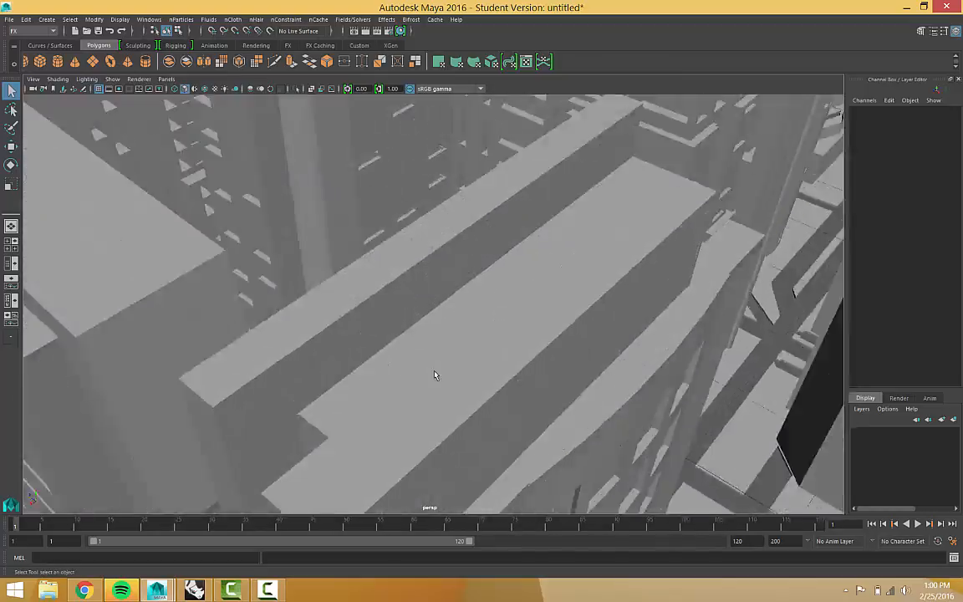
scroll(434, 374, "down", 15)
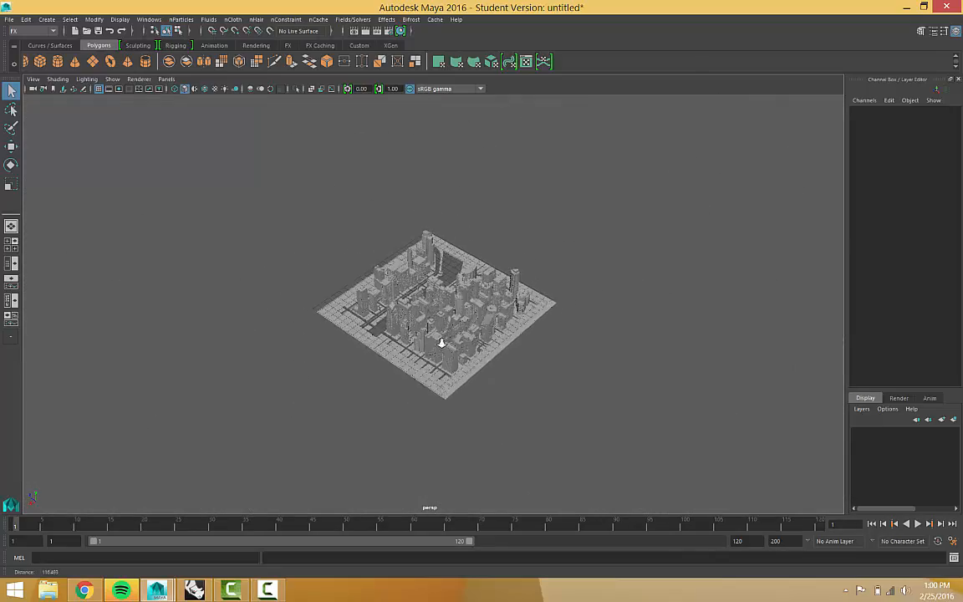
scroll(441, 343, "up", 10)
scroll(499, 443, "down", 6)
scroll(536, 369, "up", 3)
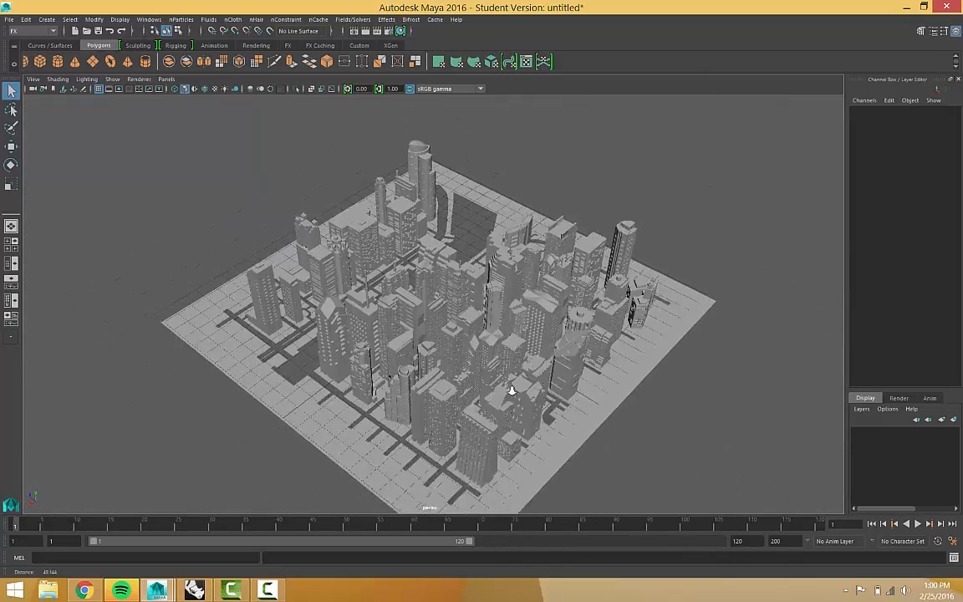
scroll(512, 390, "up", 4)
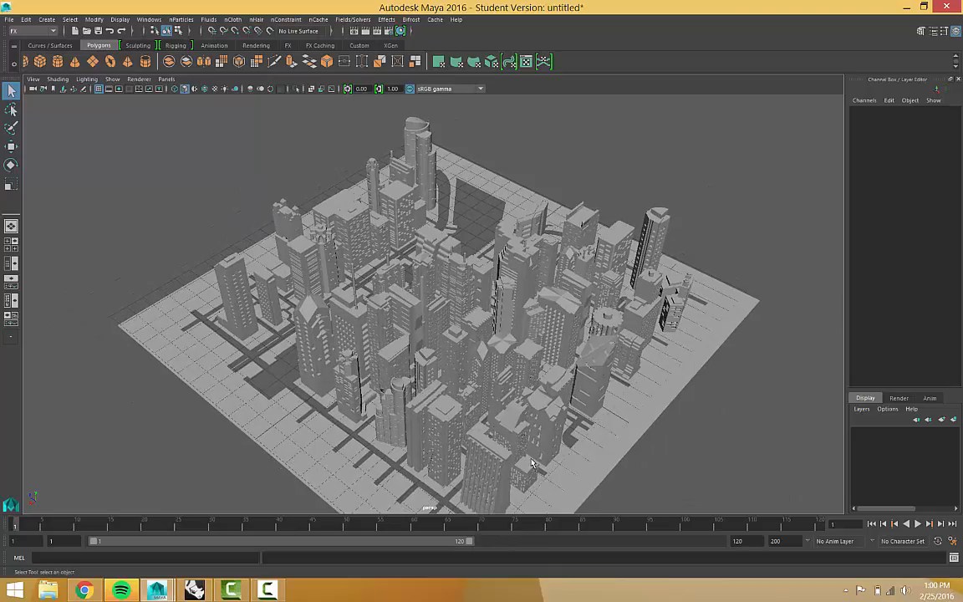
Examine the city from several sides and from farther away, leaving the mesh deselected.
left_click_drag(532, 462, 389, 171, "alt")
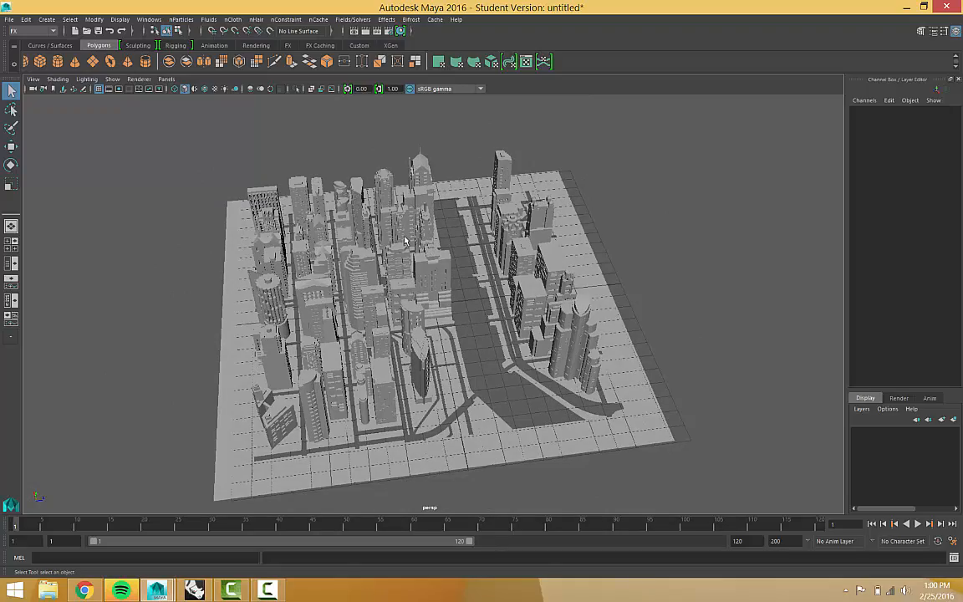
left_click_drag(359, 259, 188, 251, "alt")
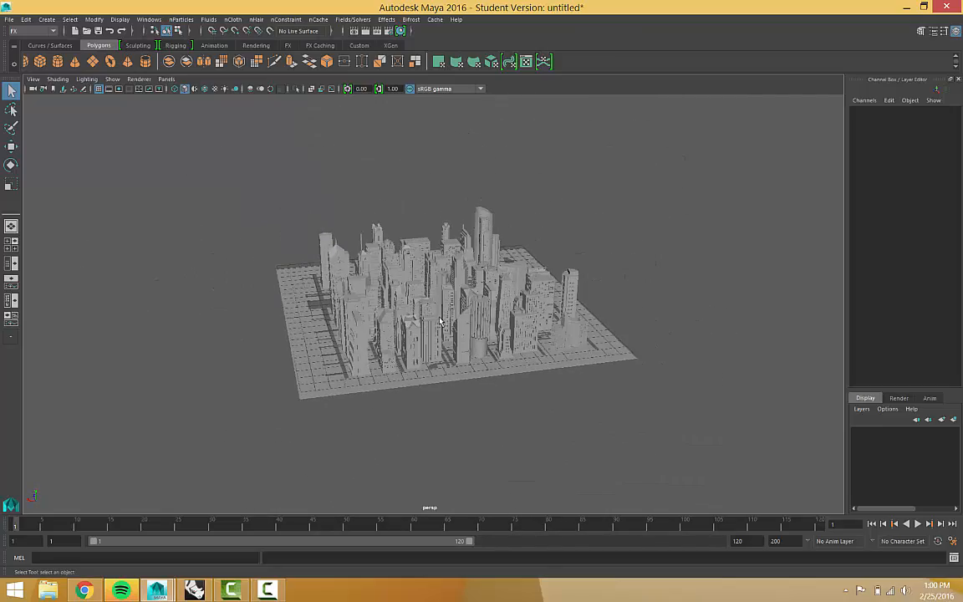
scroll(441, 321, "down", 2)
scroll(86, 44, "down", 2)
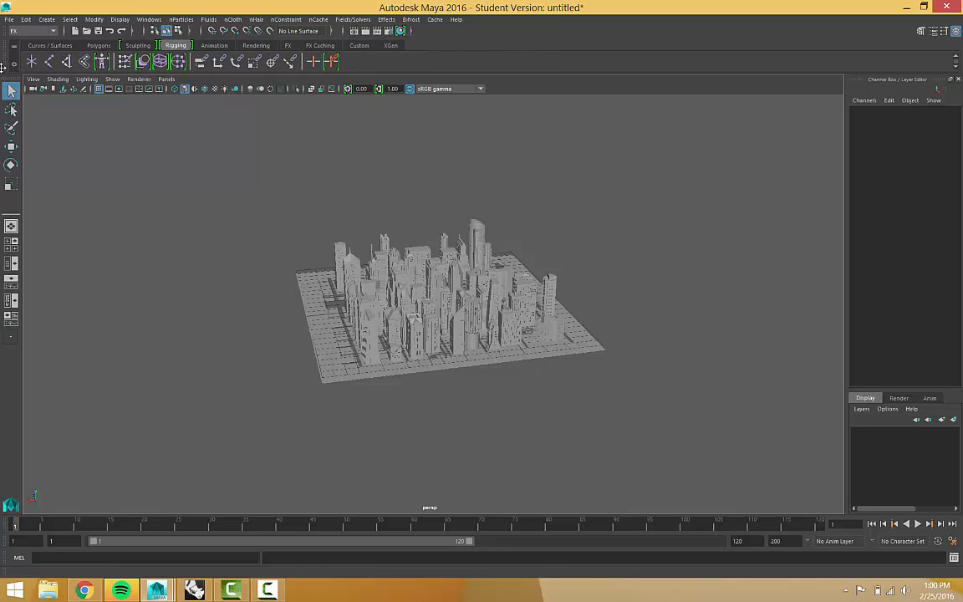
scroll(235, 164, "down", 2)
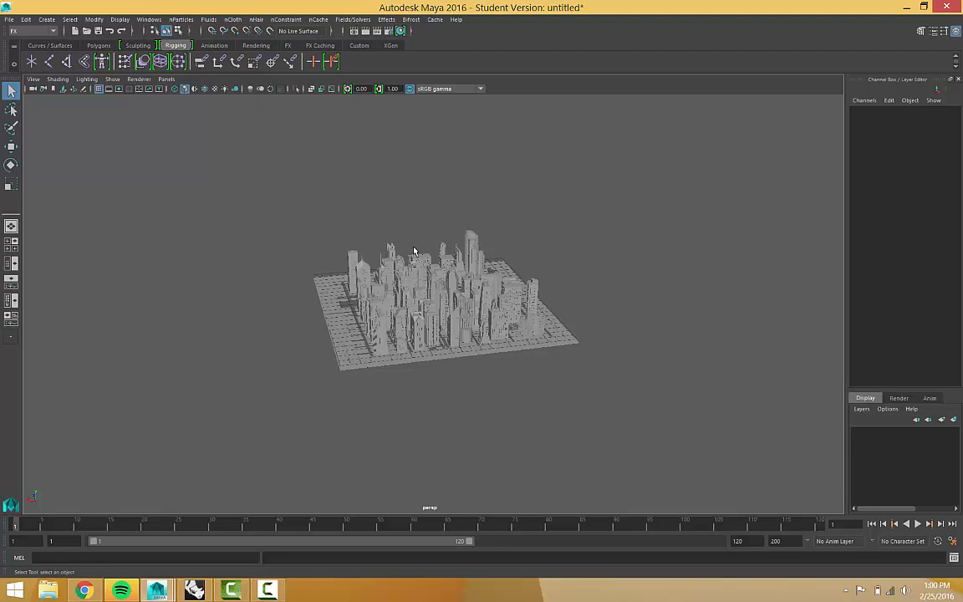
left_click_drag(387, 255, 366, 233)
scroll(366, 234, "down", 2)
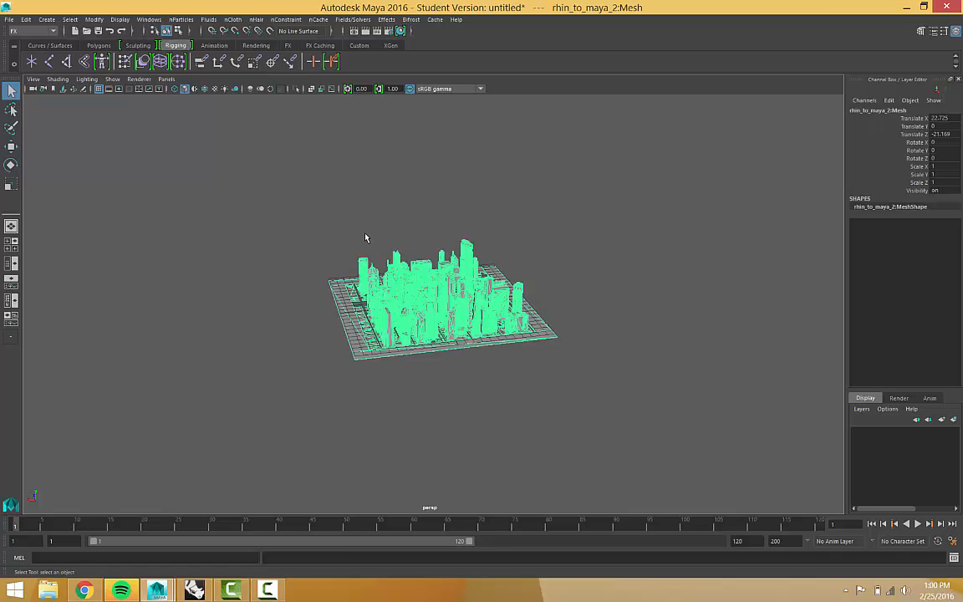
left_click(226, 136)
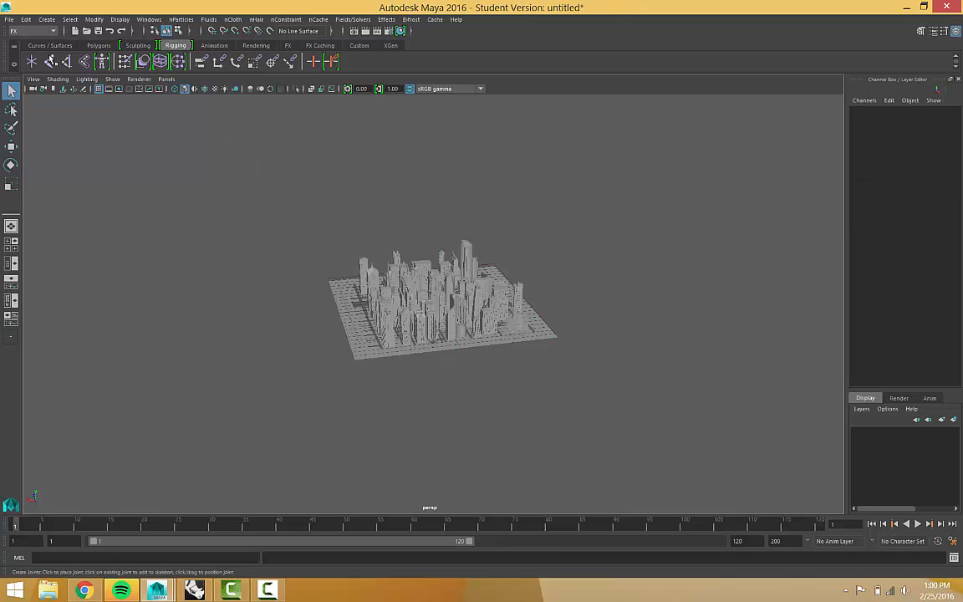
Look through the Curves / Surfaces, Polygons and Sculpting tool sets and the list of available menu sets.
left_click(48, 49)
scroll(47, 50, "down", 1)
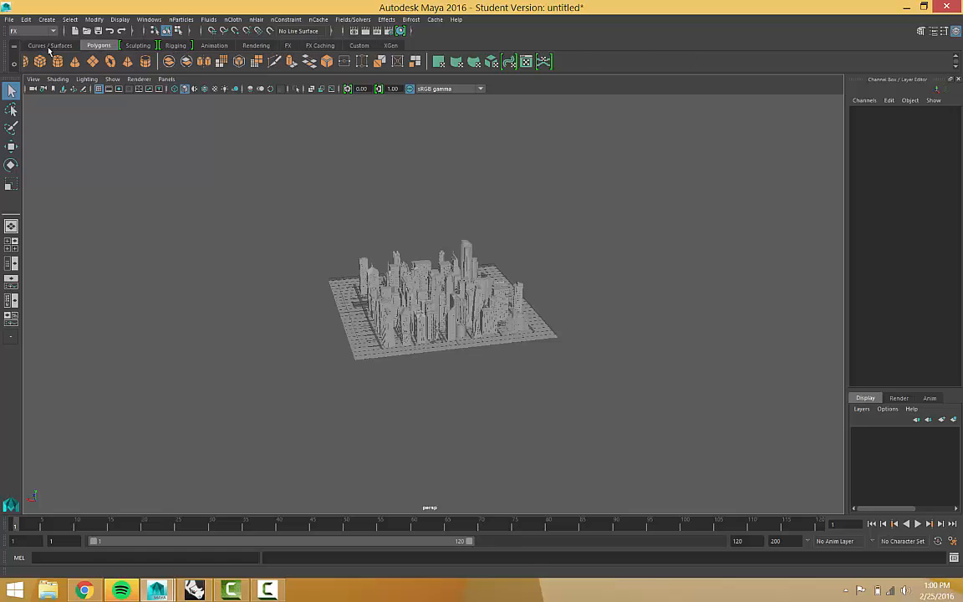
left_click(51, 46)
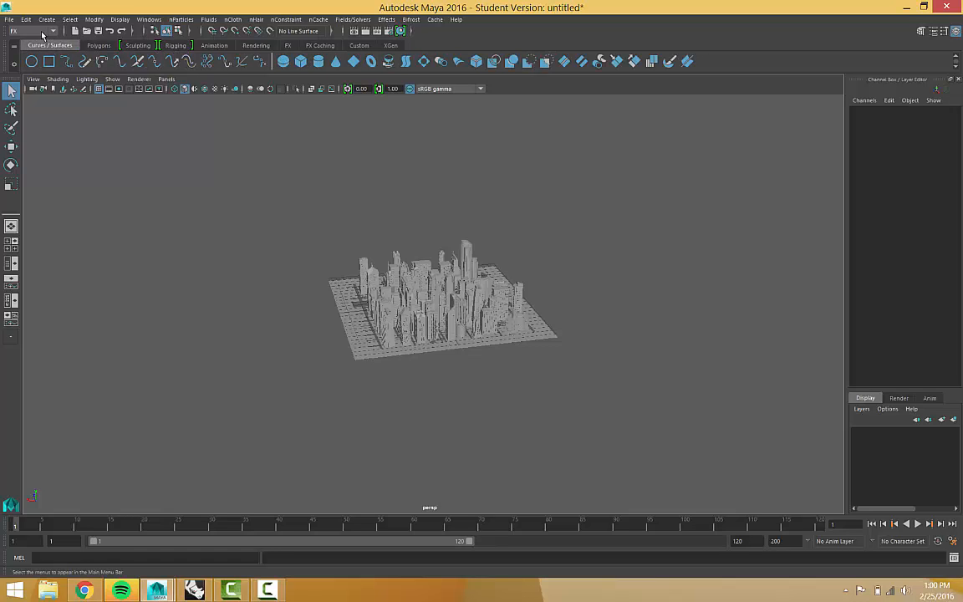
left_click(42, 35)
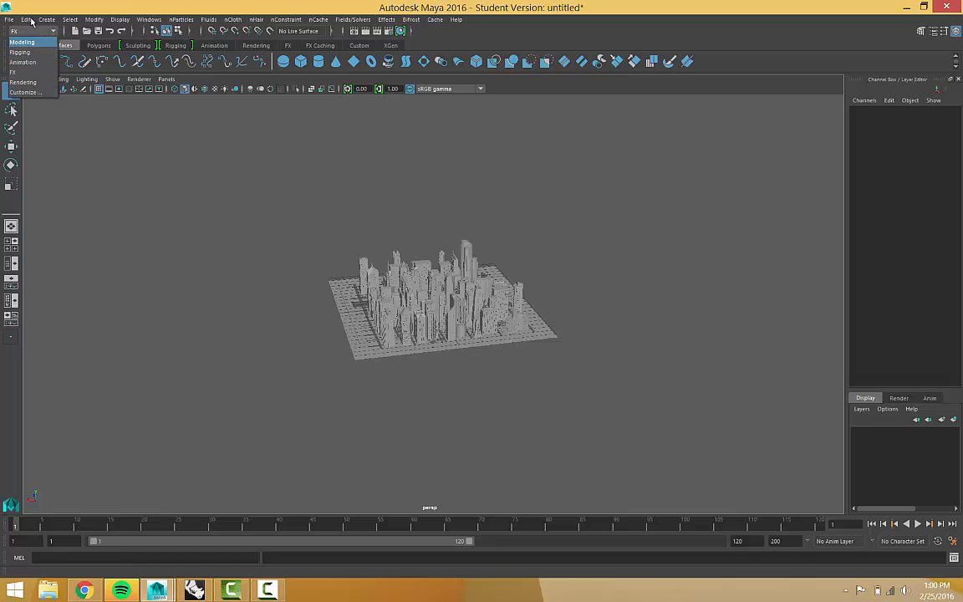
left_click(88, 24)
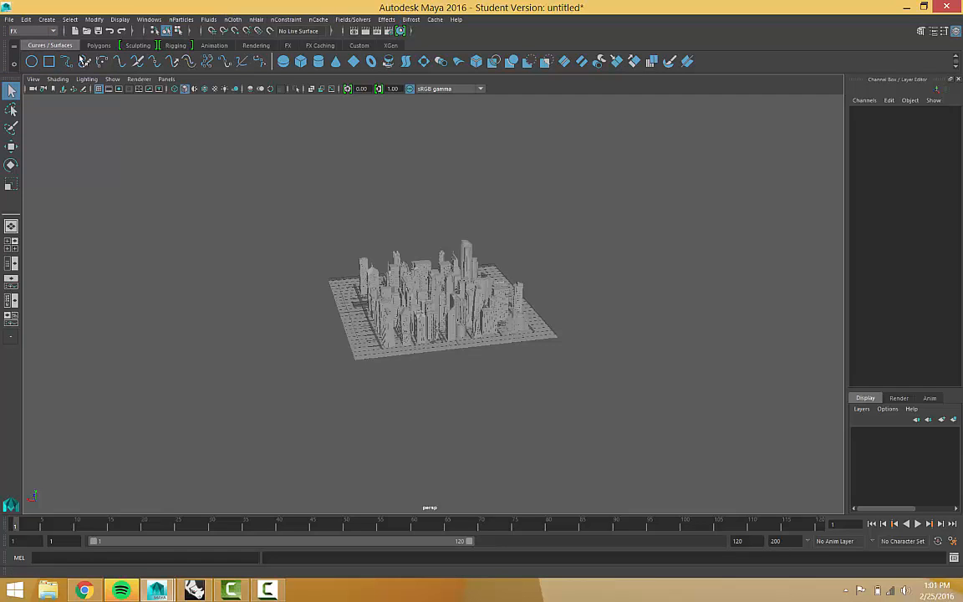
left_click(30, 33)
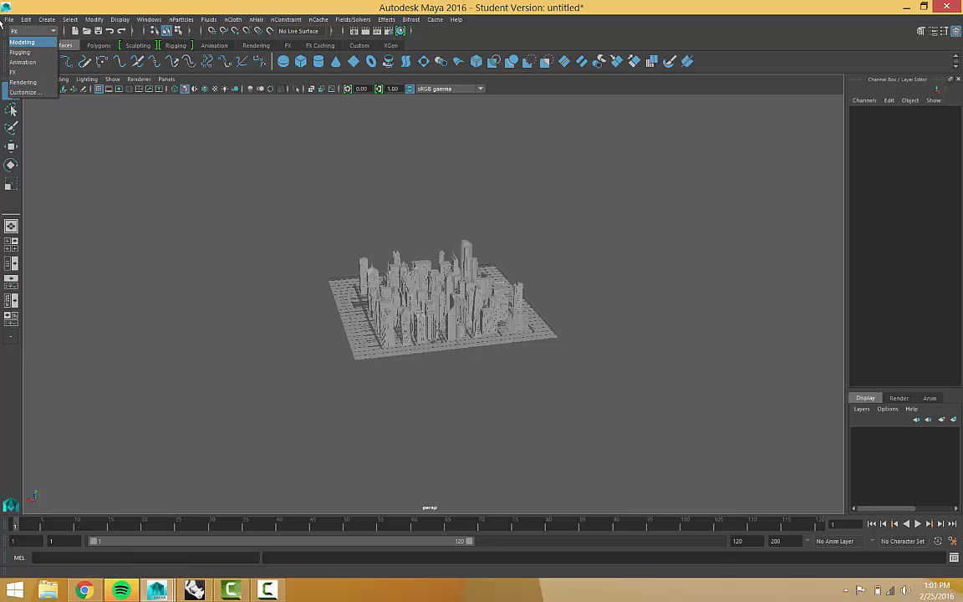
left_click(102, 142)
left_click(97, 45)
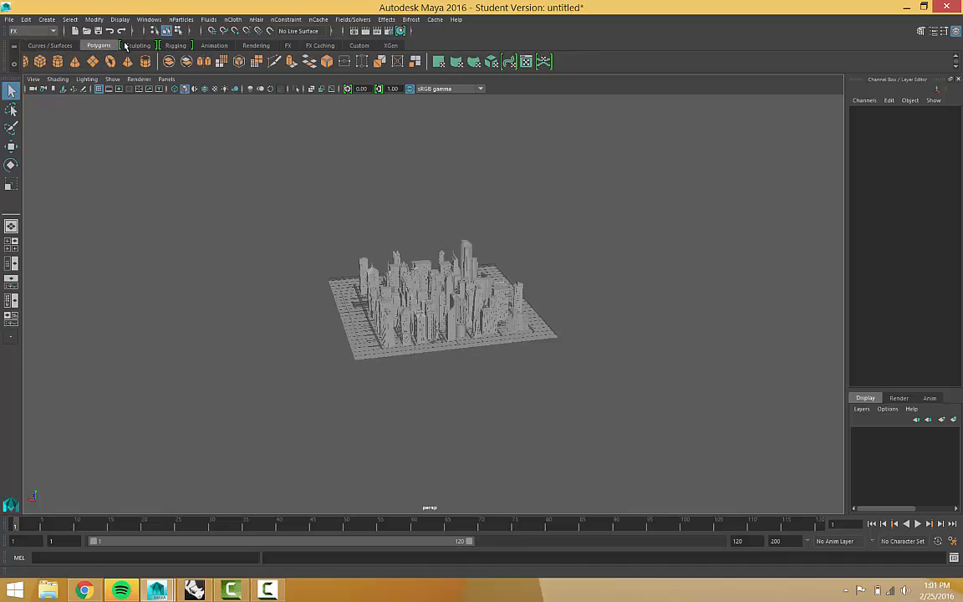
left_click(144, 45)
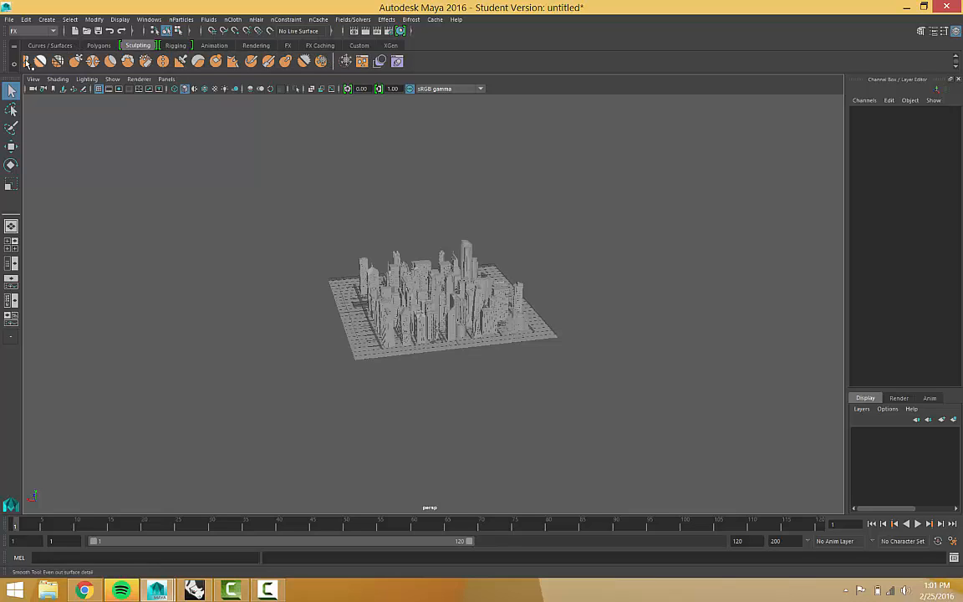
scroll(351, 147, "up", 5)
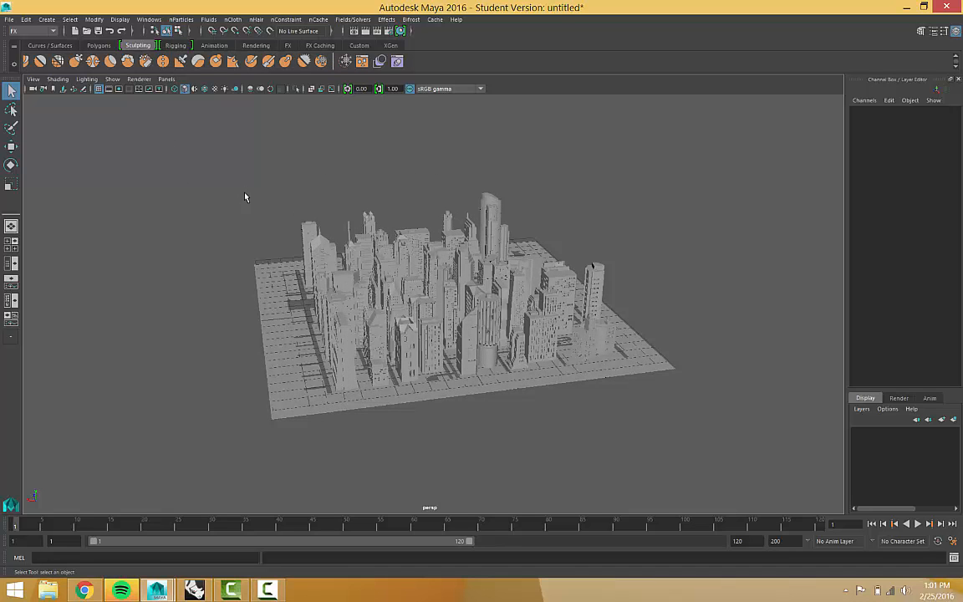
left_click(93, 47)
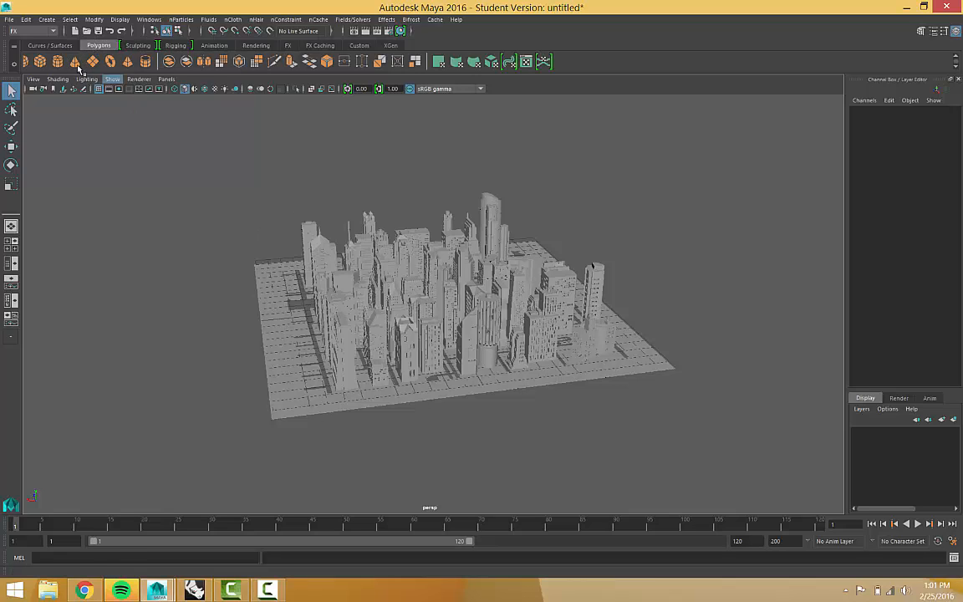
left_click(46, 46)
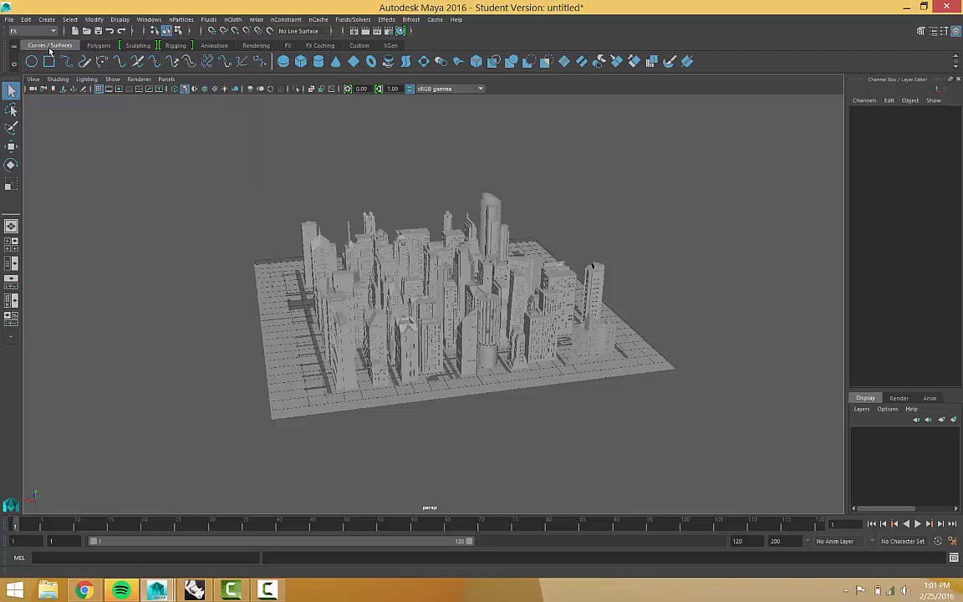
Create a polygon plane at the grid origin and deselect it.
left_click(90, 45)
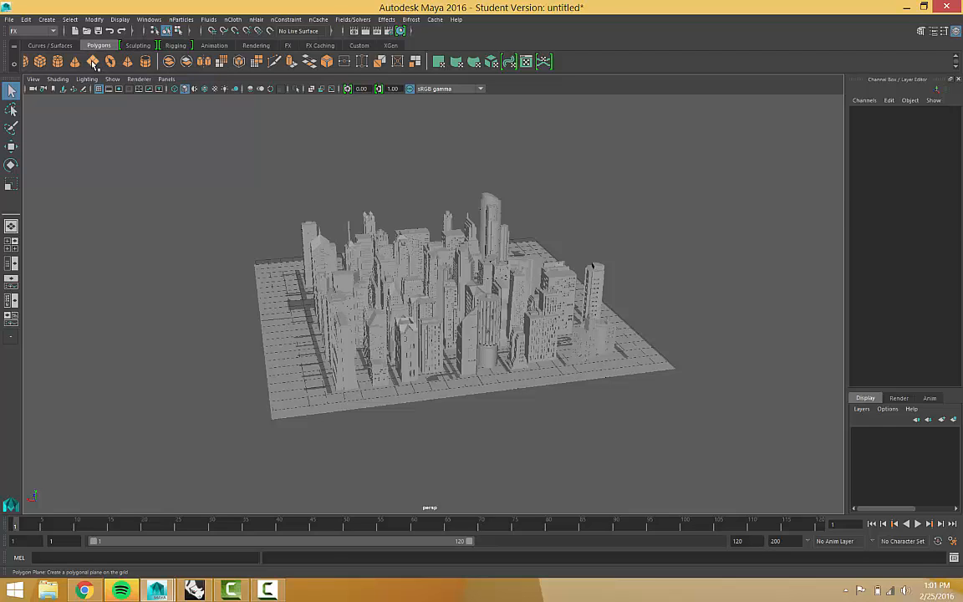
left_click(93, 62)
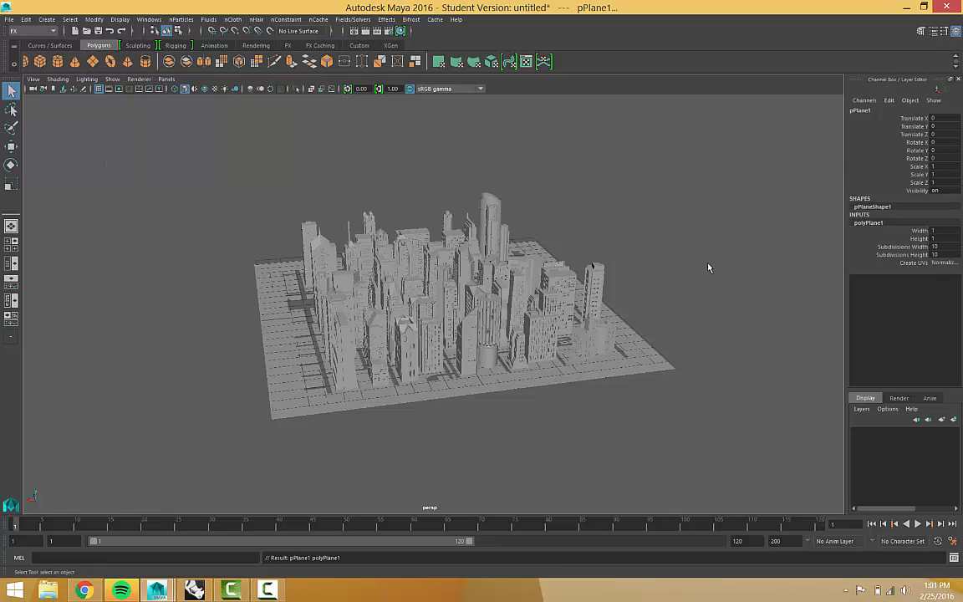
left_click_drag(724, 257, 772, 342)
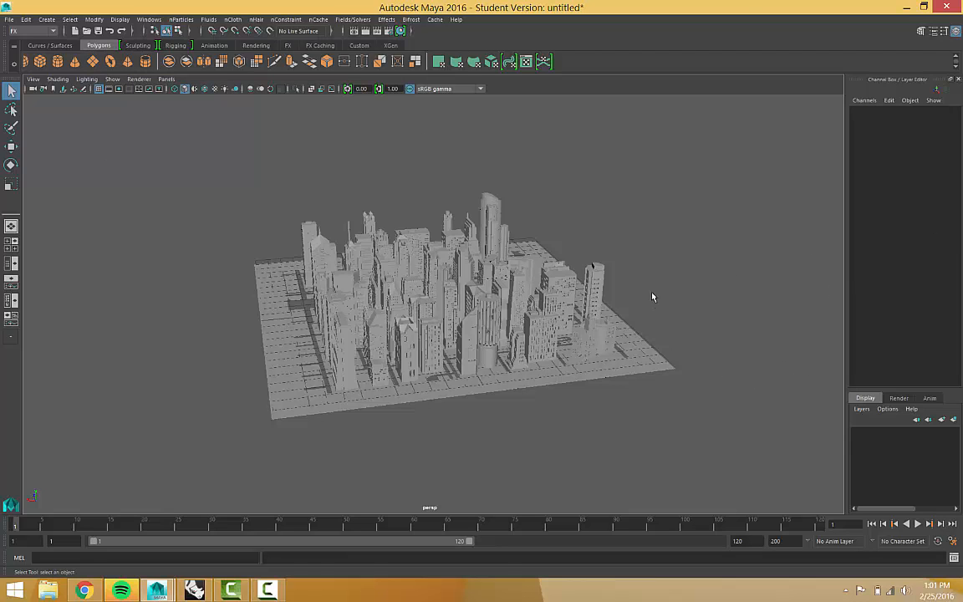
Show the Outliner beside the perspective view and select the plane hidden under the city.
right_click_drag(653, 297, 612, 273, "alt")
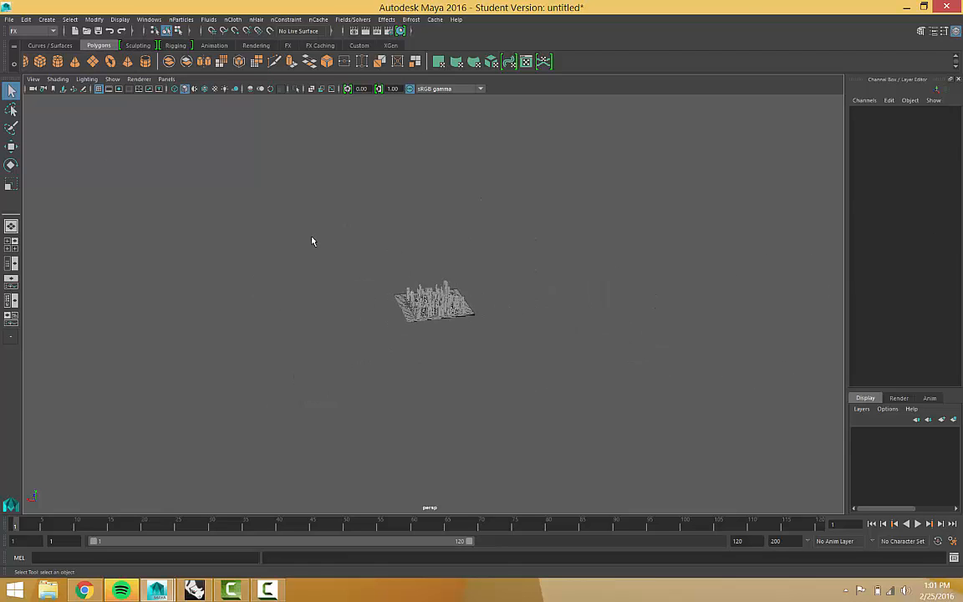
right_click_drag(312, 241, 276, 239, "alt")
right_click_drag(445, 269, 311, 301)
left_click(402, 255)
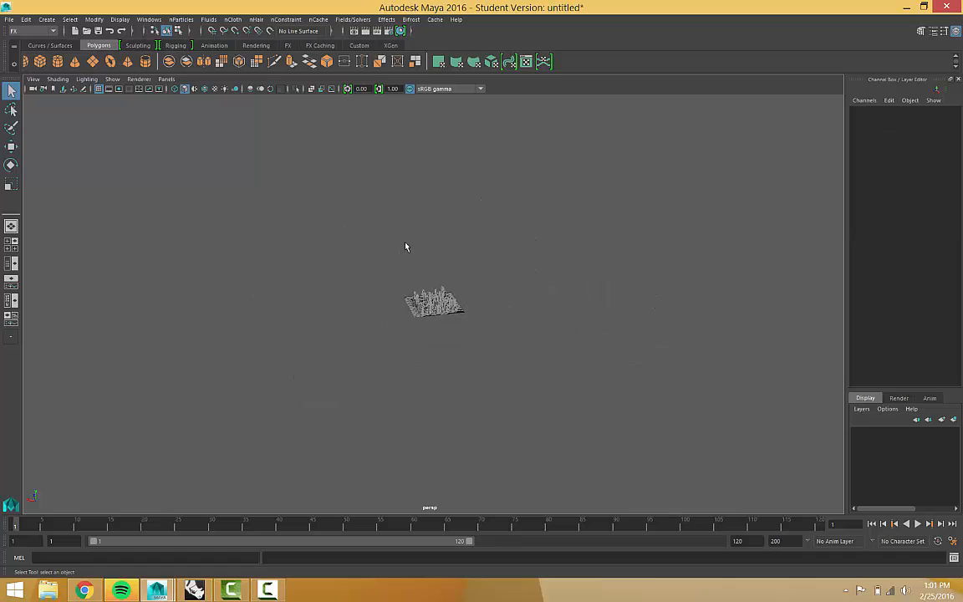
left_click_drag(406, 246, 422, 334, "alt")
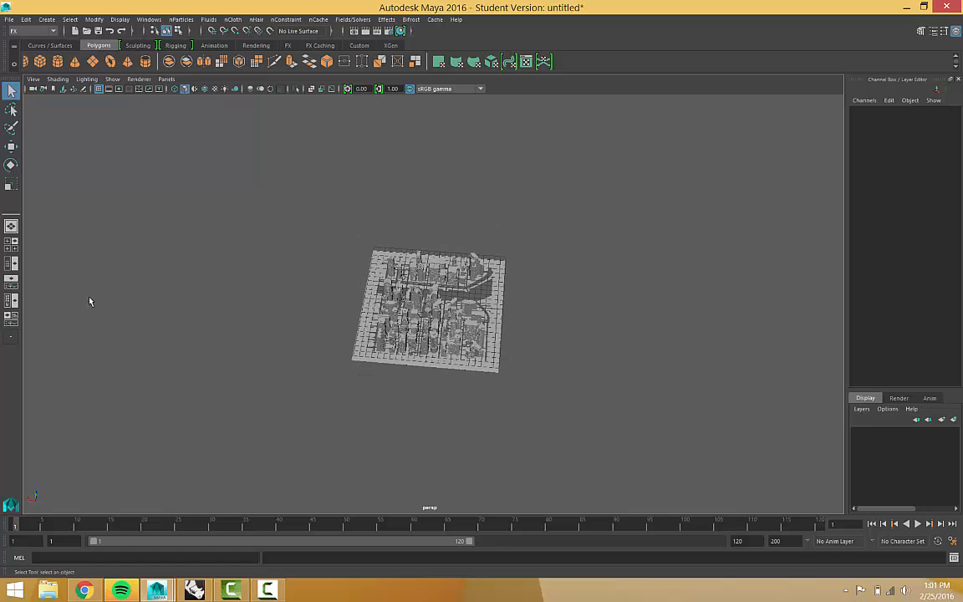
left_click(11, 263)
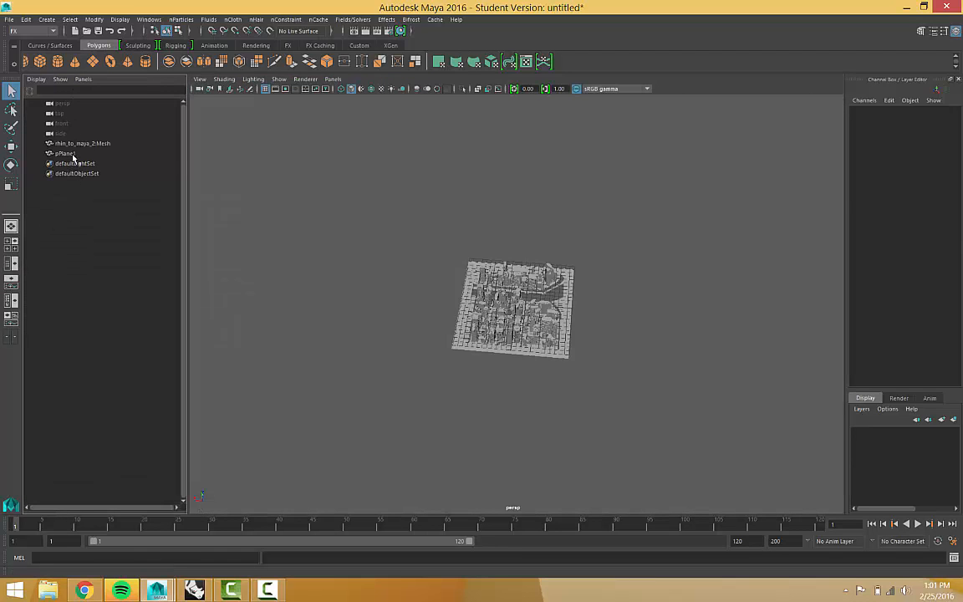
left_click(71, 154)
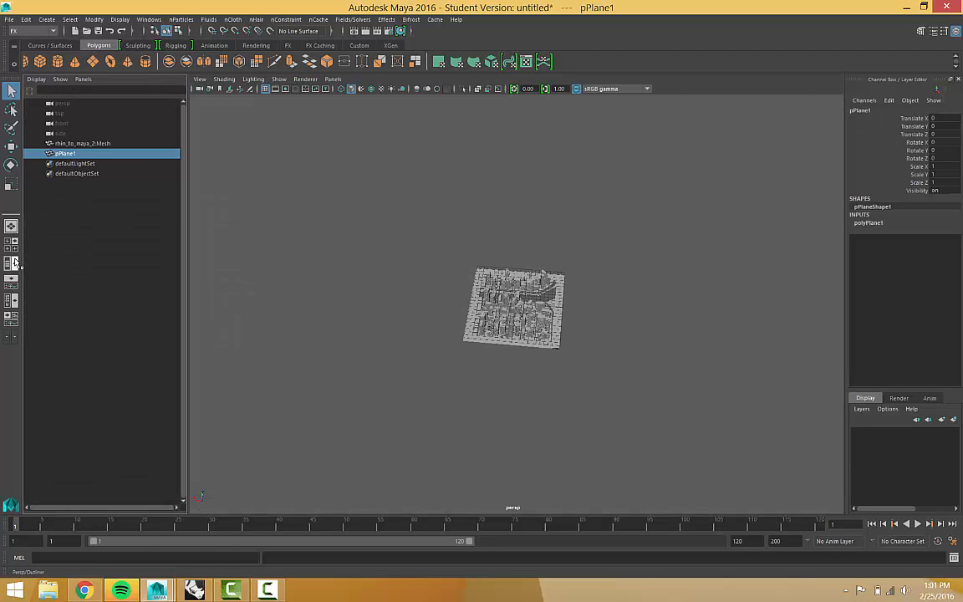
Move the plane along X to about 17 so it sits just outside the city.
left_click(11, 147)
left_click_drag(456, 276, 365, 301)
scroll(365, 301, "down", 2)
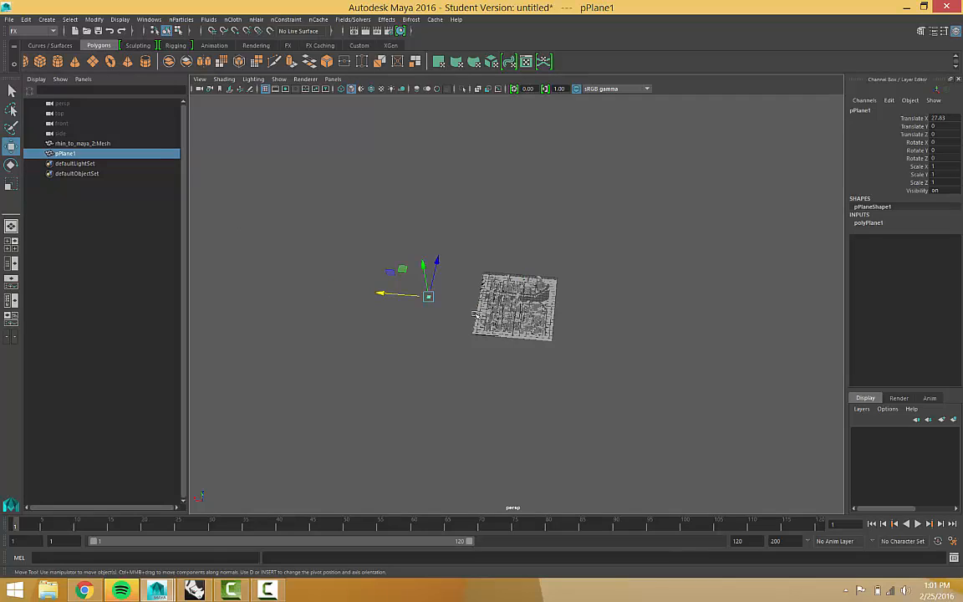
left_click_drag(383, 295, 415, 299)
Create a polygon torus and move it outside the city to about X 17.5 and Z 10.9.
left_click(111, 61)
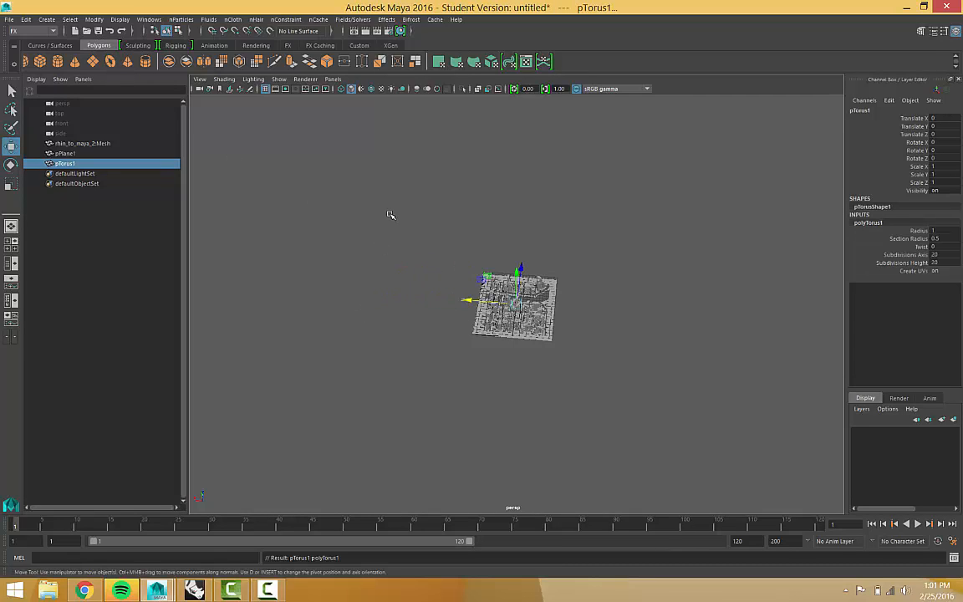
left_click_drag(465, 301, 377, 294)
scroll(425, 312, "up", 6)
scroll(391, 302, "down", 2)
scroll(284, 264, "up", 2)
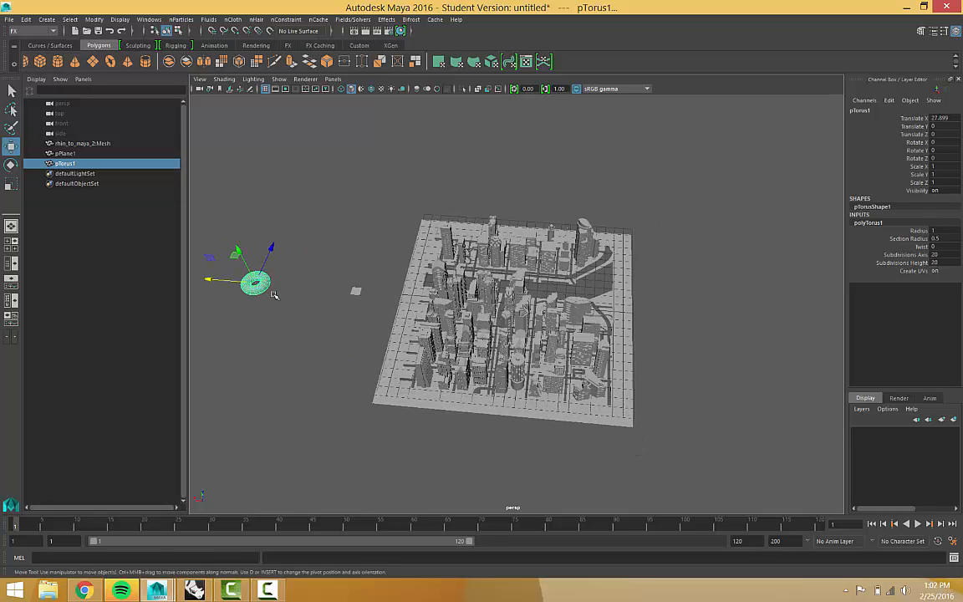
left_click_drag(247, 225, 303, 181)
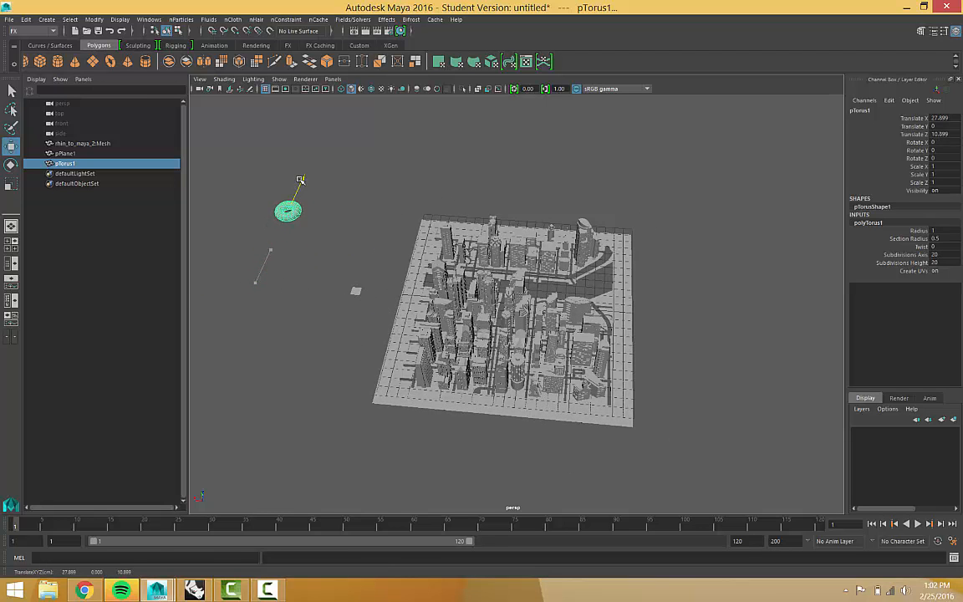
left_click_drag(242, 207, 329, 211)
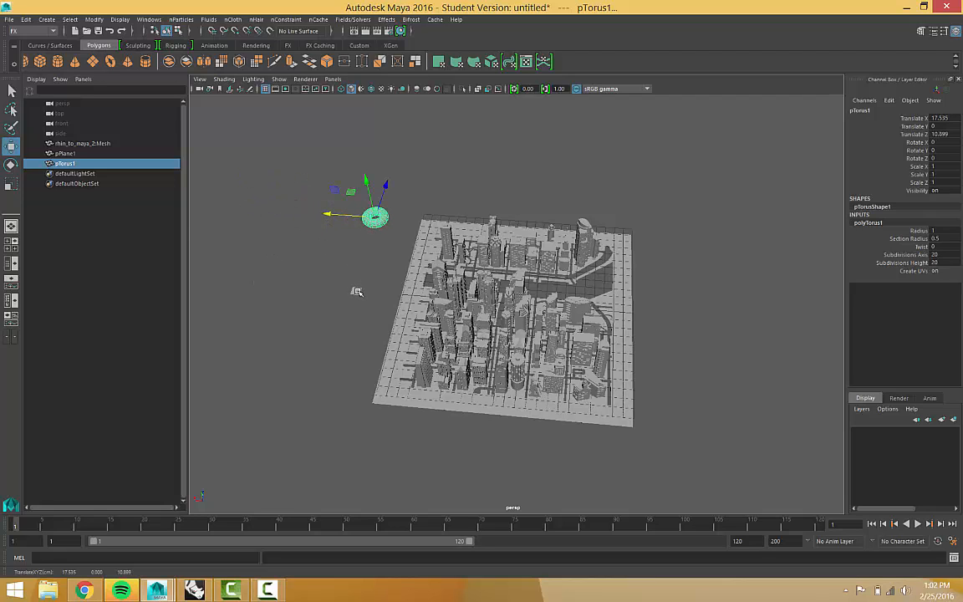
Select the plane directly in the perspective view and create two polygon pyramids at the grid origin.
key("q")
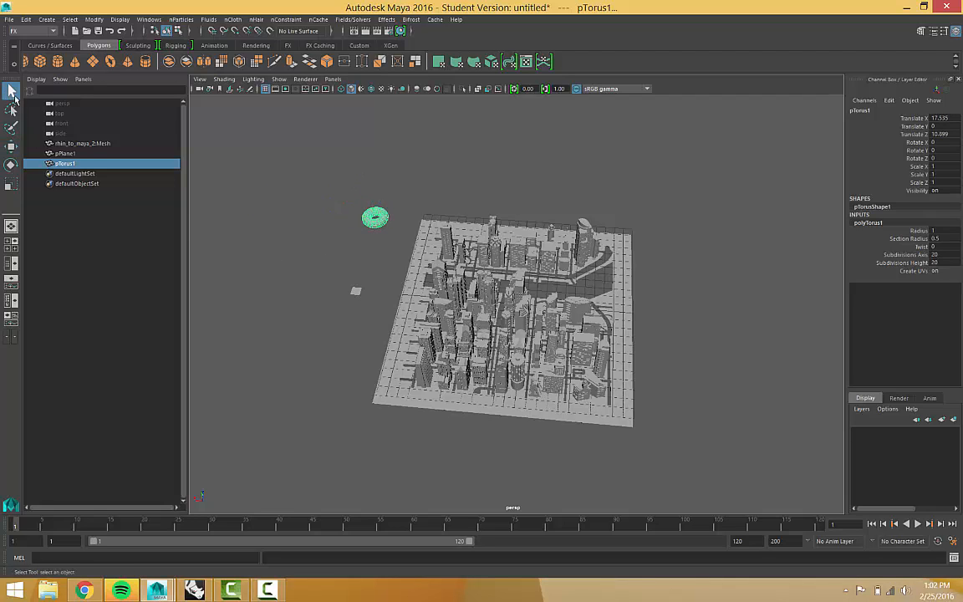
left_click(353, 292)
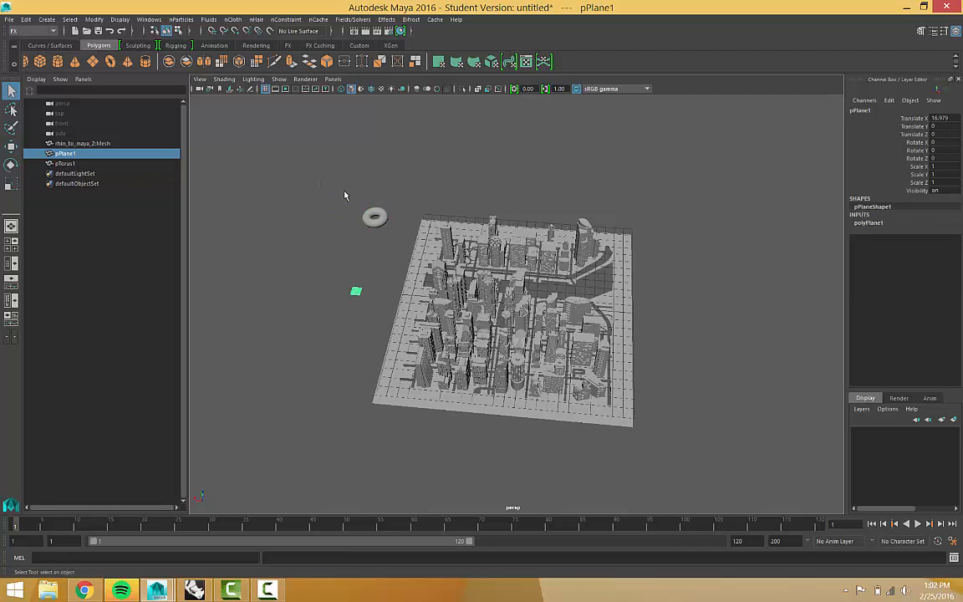
left_click(127, 63)
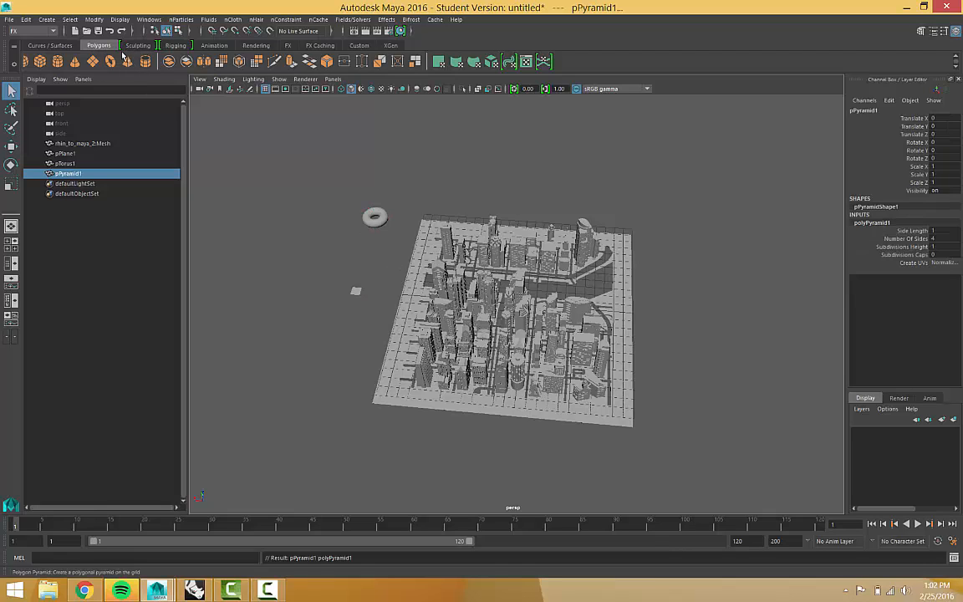
left_click(125, 59)
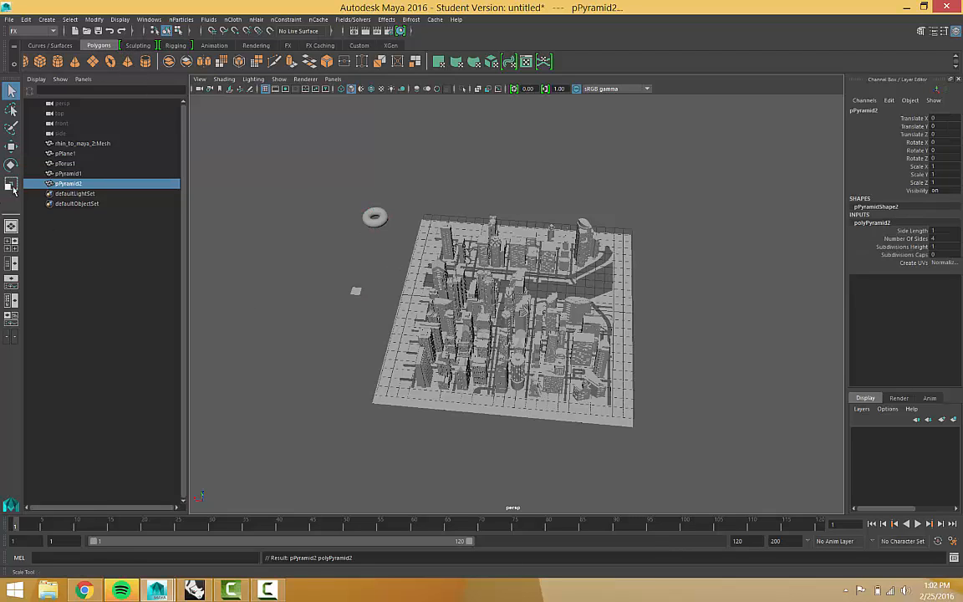
Select the first pyramid by name and switch to the four-view layout with top, perspective, front and side views.
left_click(65, 174)
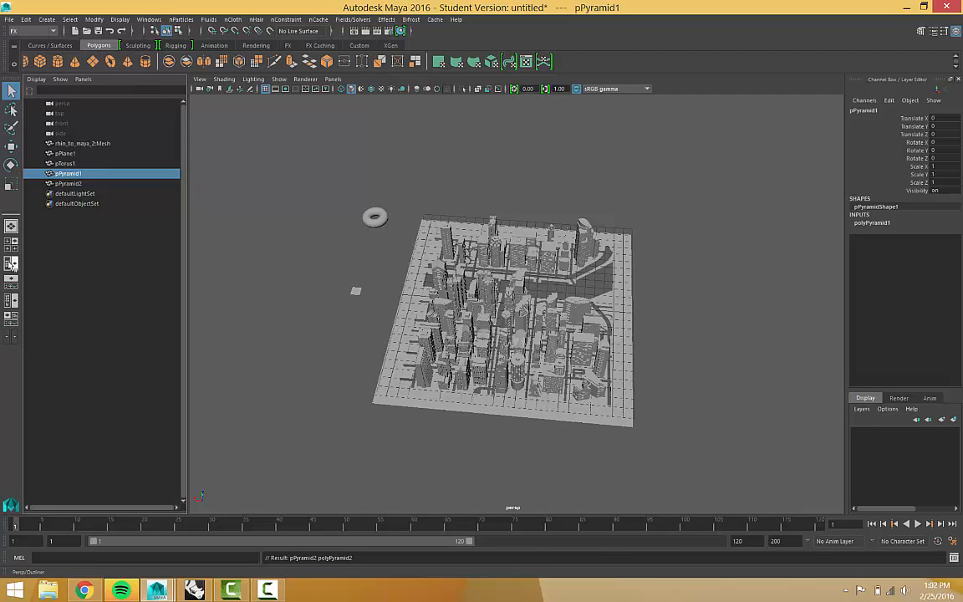
left_click(9, 245)
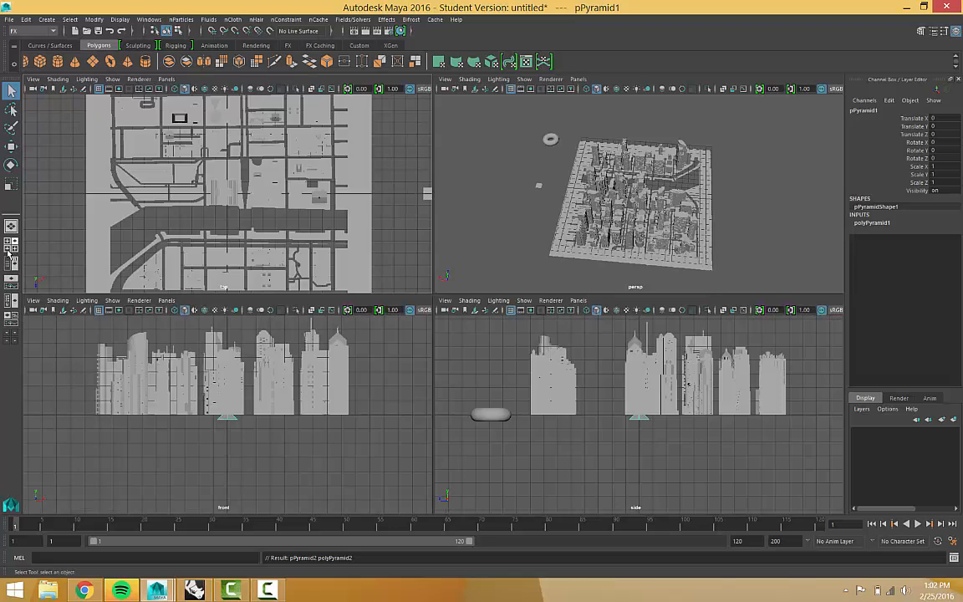
Switch to the Outliner and perspective layout and delete both pyramids and the torus from the object list.
left_click(11, 262)
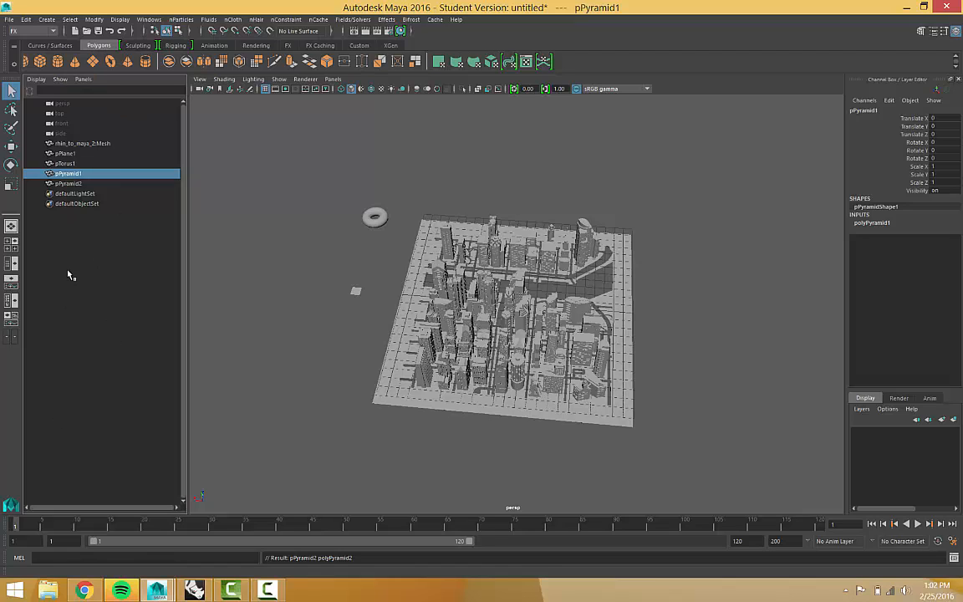
key("Delete")
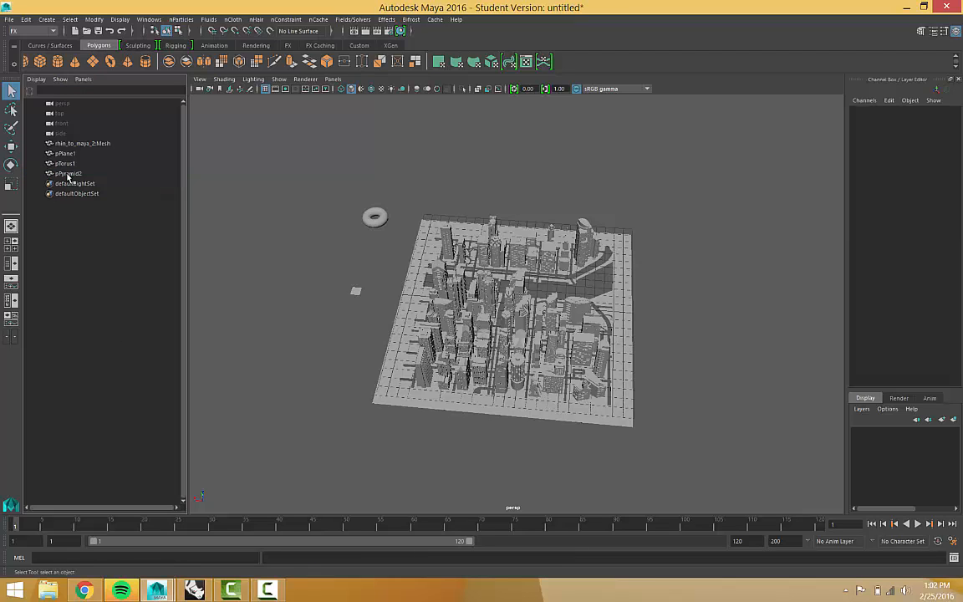
left_click(68, 173)
key("Delete")
left_click(64, 165)
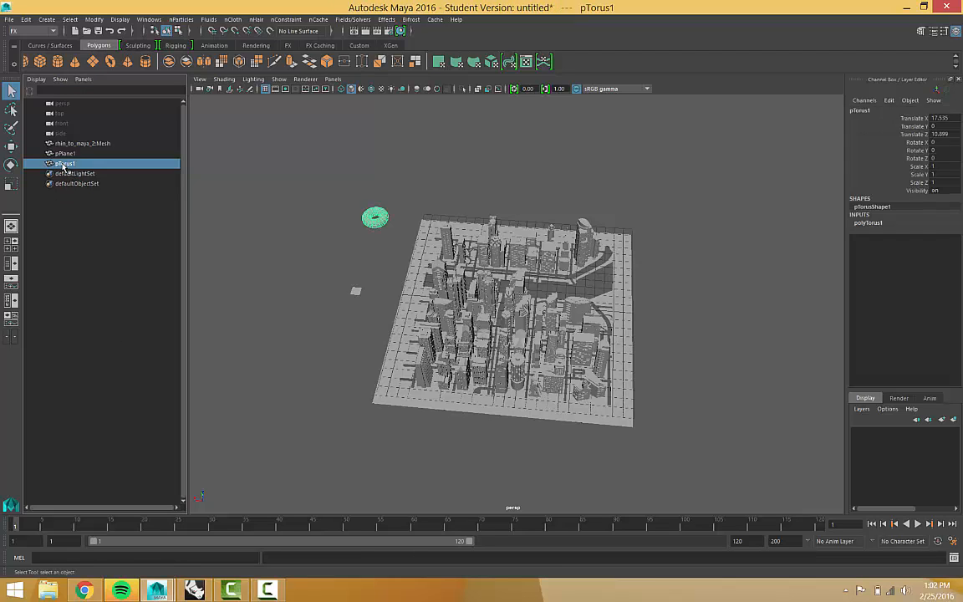
key("Delete")
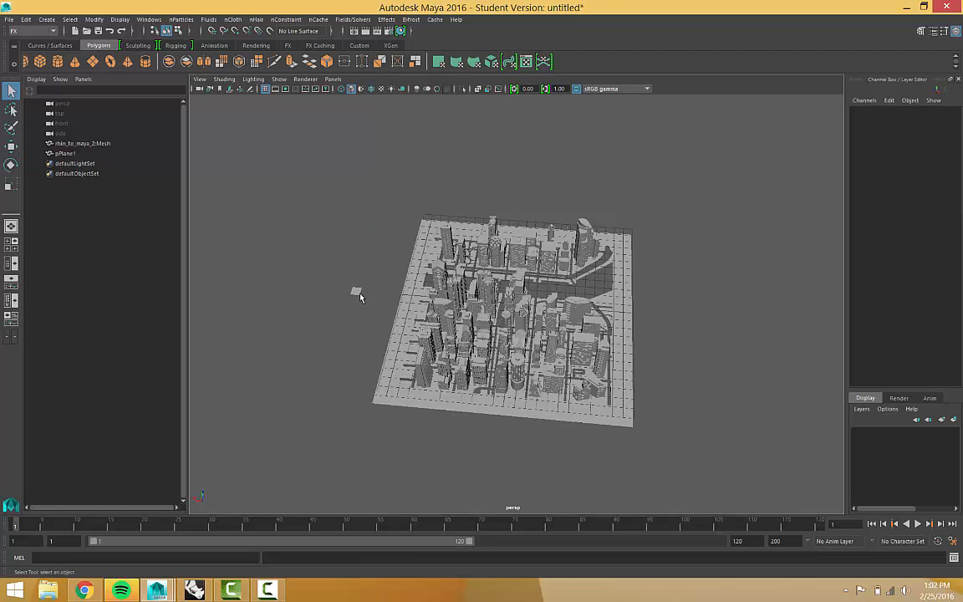
Select the plane in the Outliner and set its Scale X to 100.
left_click(65, 154)
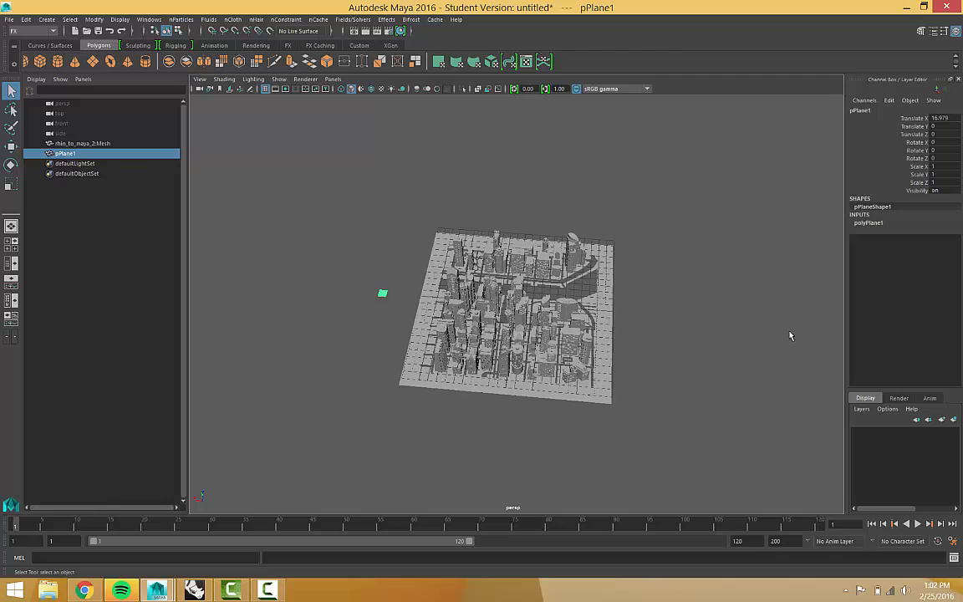
scroll(367, 333, "up", 2)
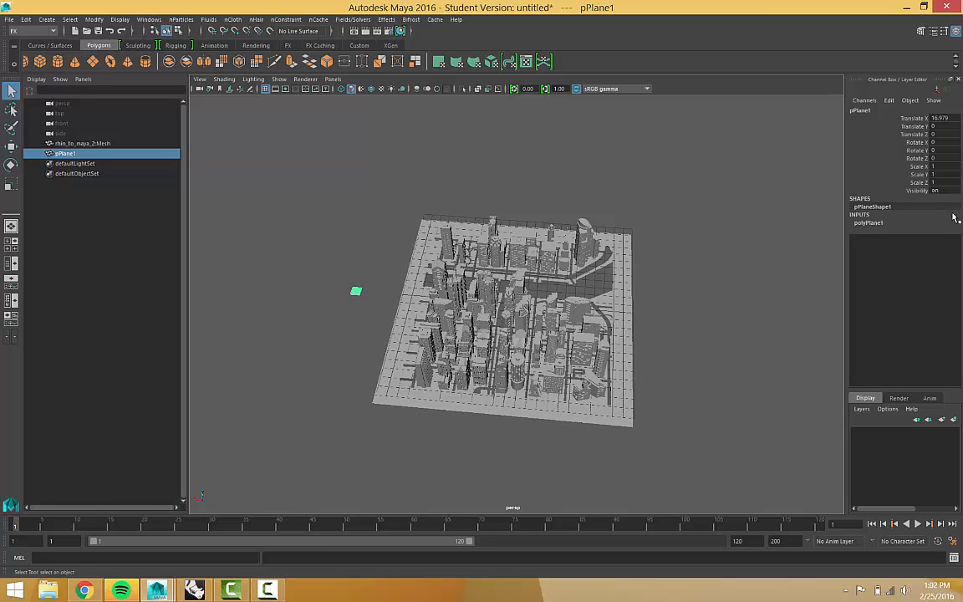
double_click(944, 167)
type("100")
key("Return")
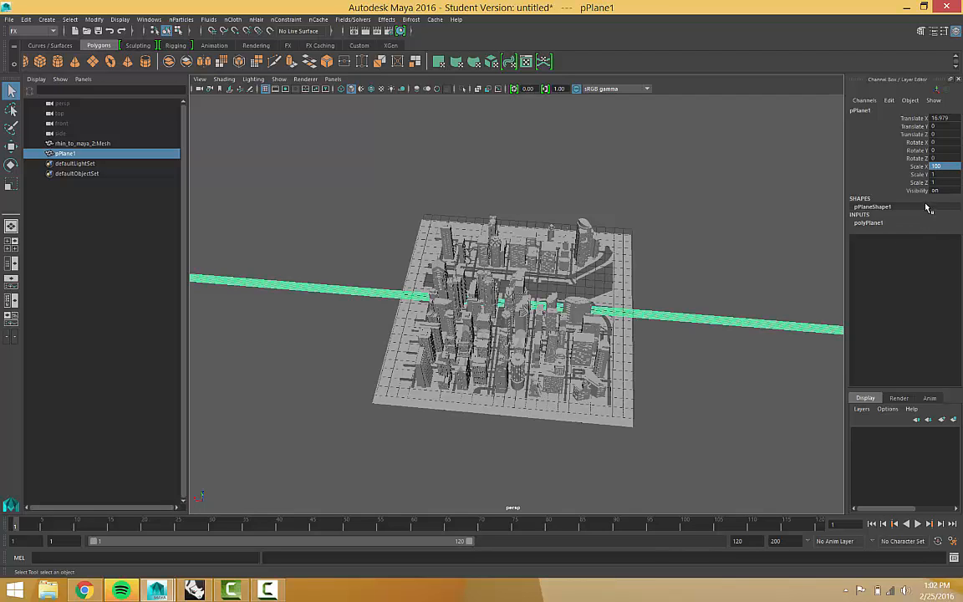
Set the plane's Scale X and Scale Z to 10.
double_click(936, 166)
key("Return")
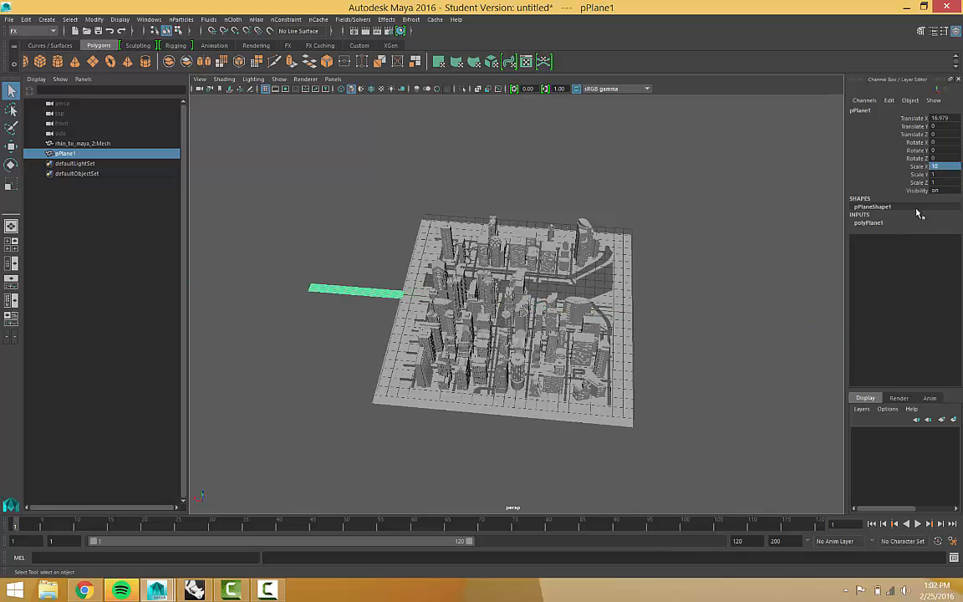
left_click(952, 175)
left_click(950, 181)
type("10")
key("Return")
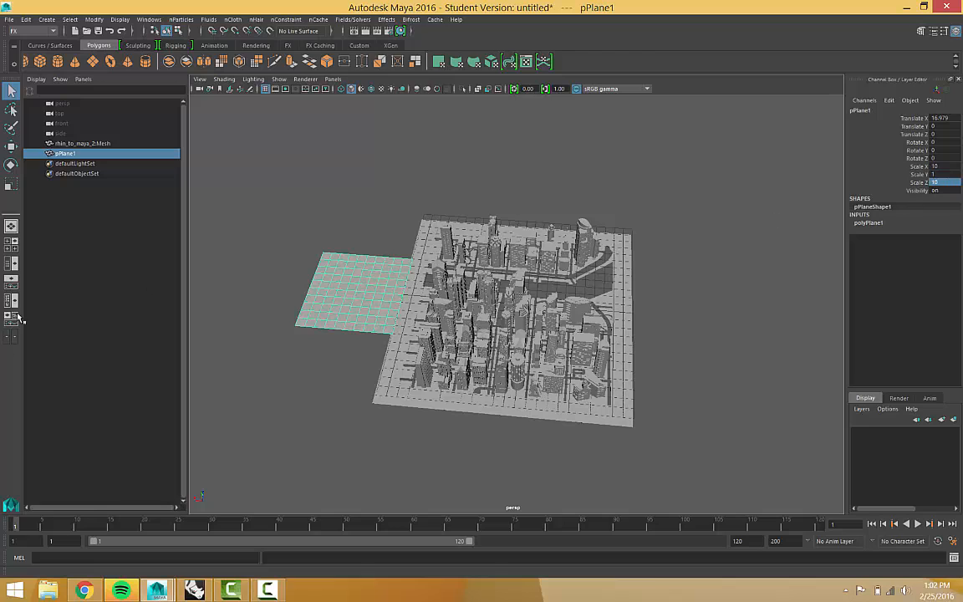
Widen the Channel Box / Layer Editor and undock it as a floating window beside the viewport.
scroll(347, 307, "down", 2)
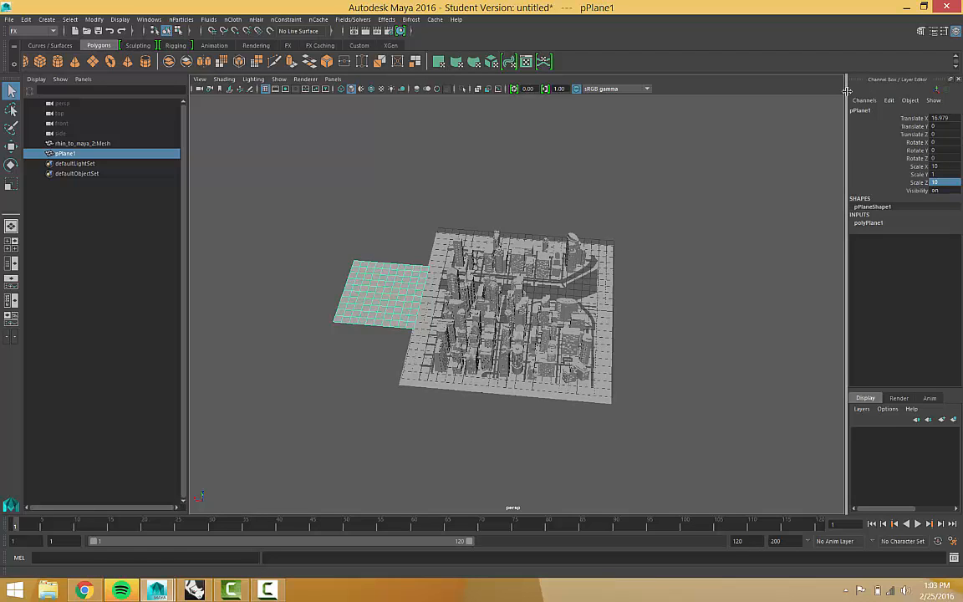
left_click_drag(846, 93, 790, 95)
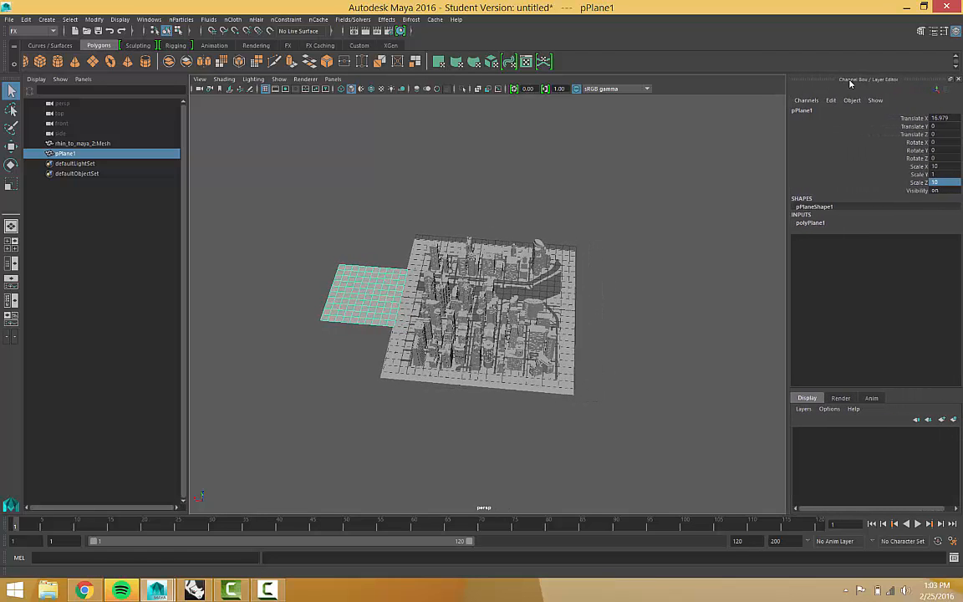
double_click(849, 81)
left_click_drag(855, 72, 851, 94)
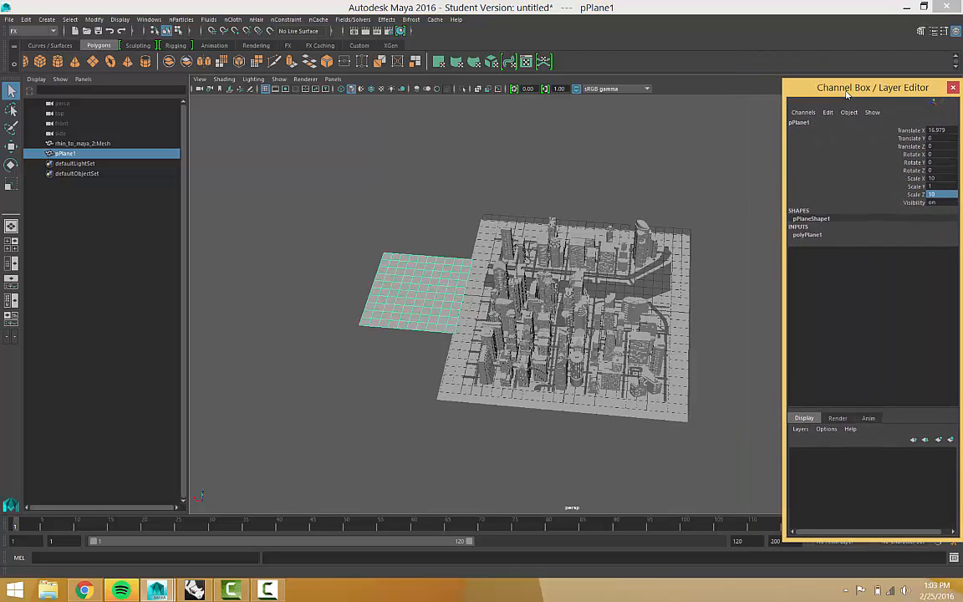
mouse_move(945, 90)
left_mouse_down()
mouse_move(949, 38)
mouse_move(941, 86)
mouse_move(955, 90)
left_mouse_up()
left_click_drag(879, 99, 868, 100)
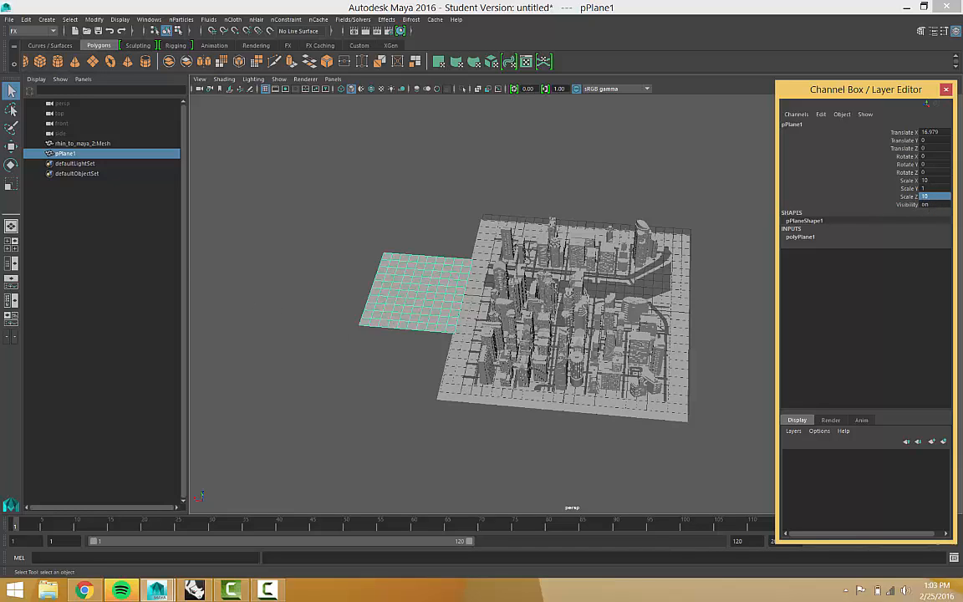
Enlarge the plane with the Scale tool to about 23.9 in X and 22 in Z.
left_click(10, 180)
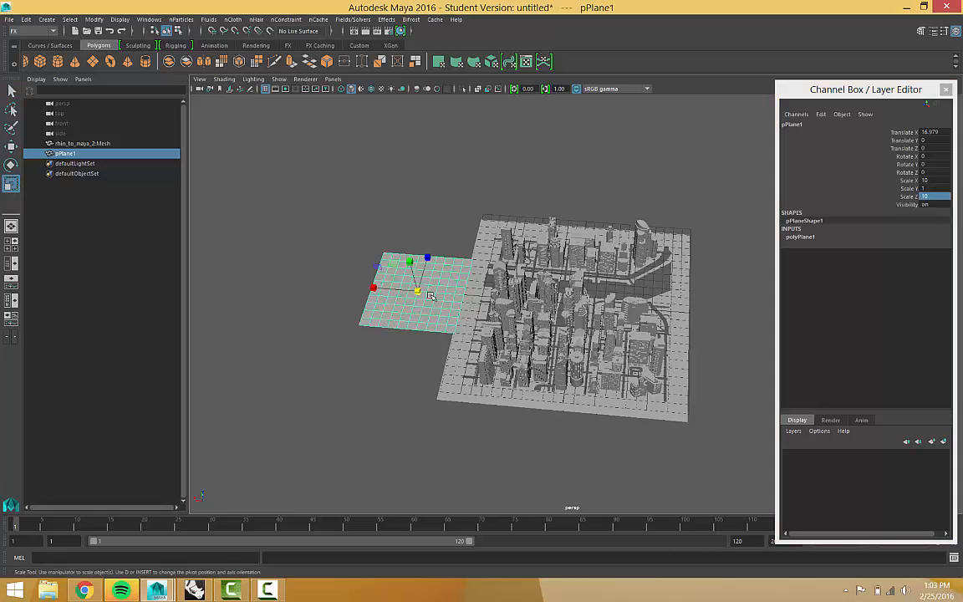
left_click_drag(374, 287, 329, 282)
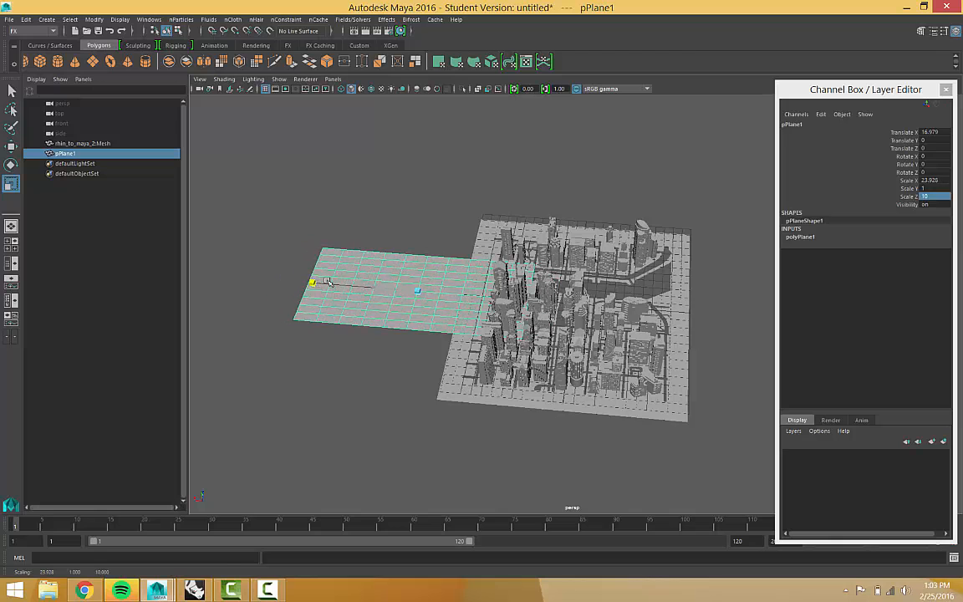
scroll(328, 282, "down", 3)
left_click_drag(465, 260, 470, 220)
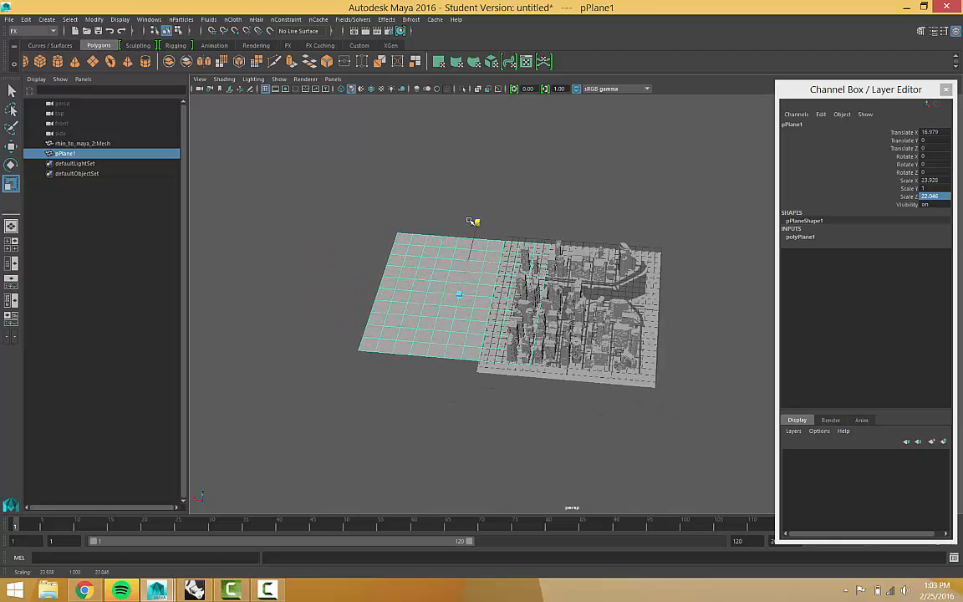
scroll(470, 221, "down", 2)
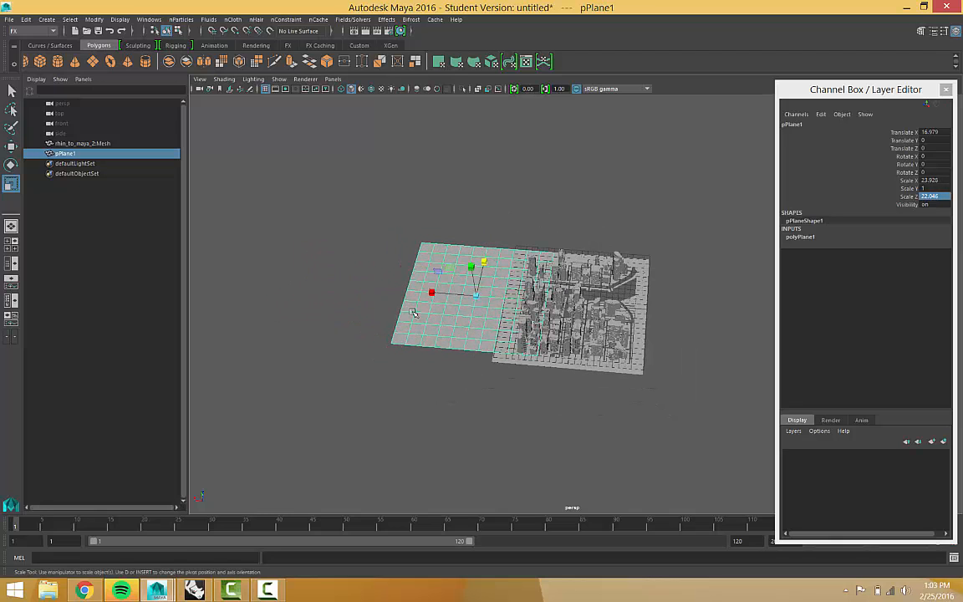
Move the plane over the city in the top view of the four-view layout, to about X 0.6 and Z -1.
left_click(14, 244)
scroll(296, 231, "down", 5)
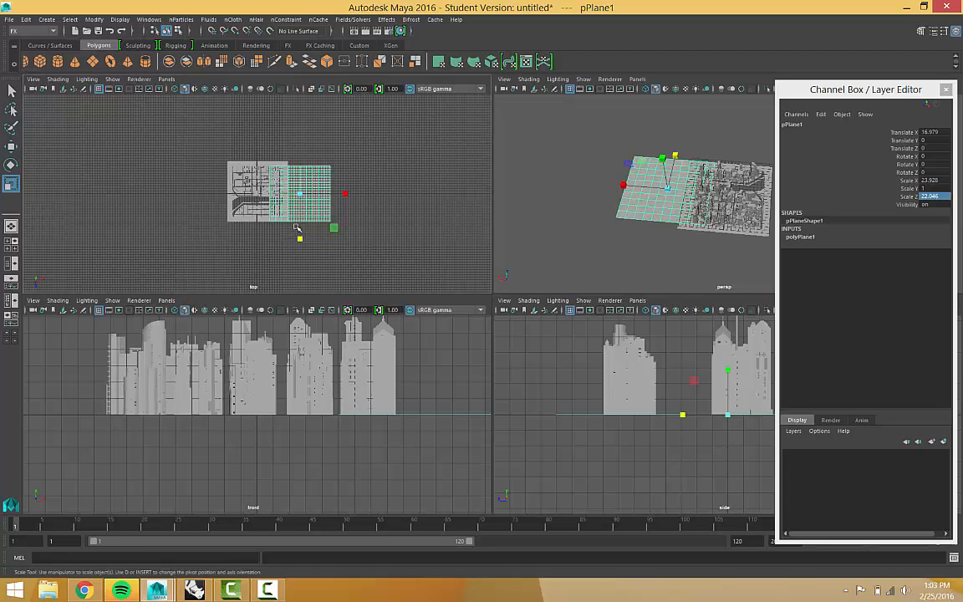
scroll(297, 228, "up", 1)
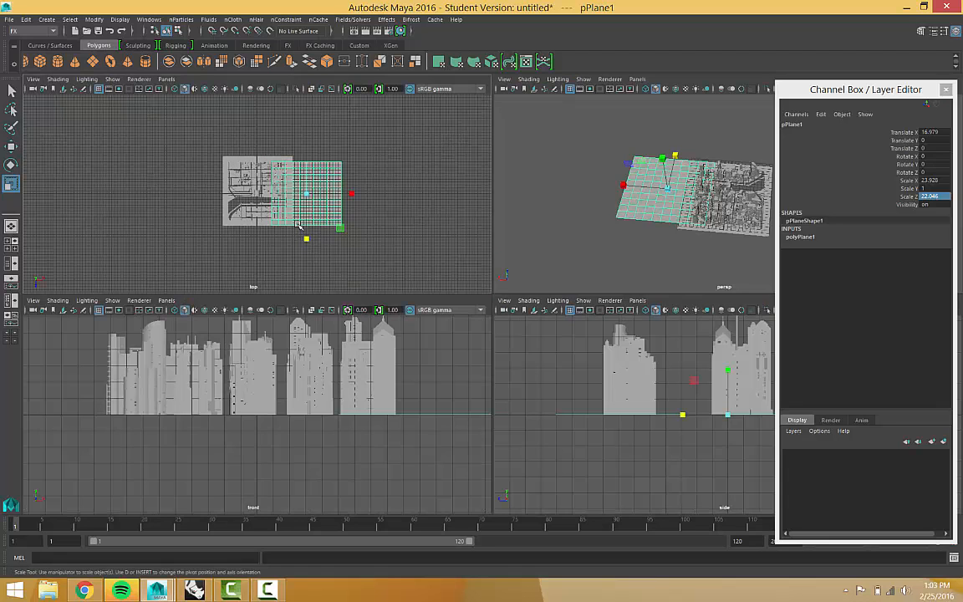
left_click(11, 146)
left_click_drag(351, 193, 306, 192)
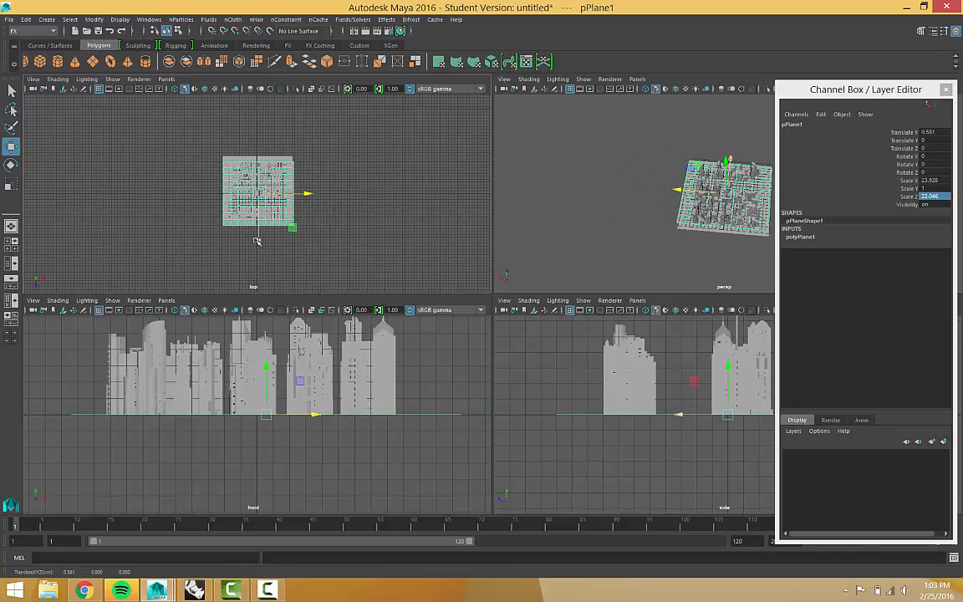
left_click_drag(256, 240, 258, 238)
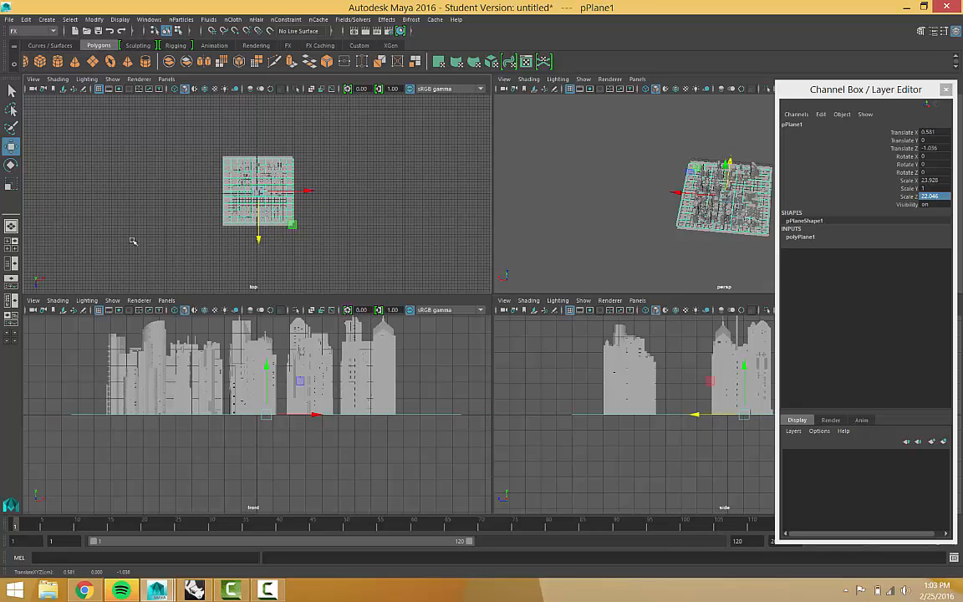
Stretch the plane along Z with the Scale tool to about 24.3 so it covers the city base.
left_click(11, 181)
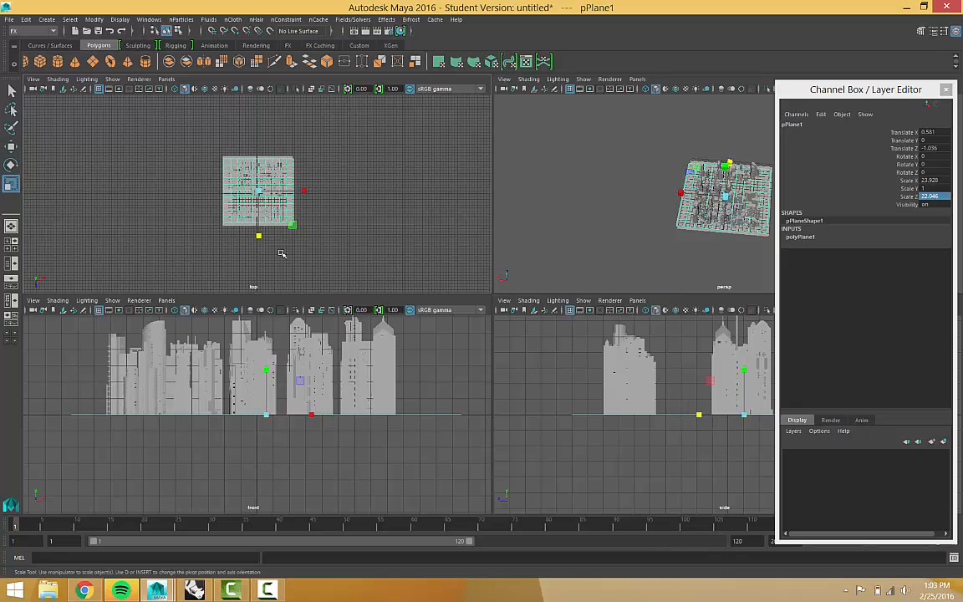
left_click_drag(259, 236, 256, 240)
scroll(248, 202, "down", 1)
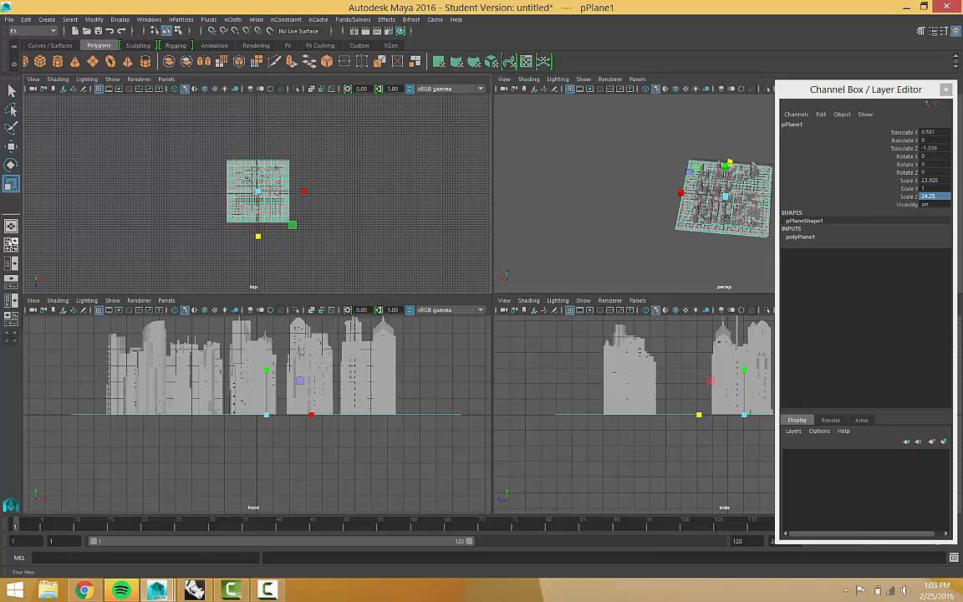
Return to the single perspective view and raise the plane above the city to about Y 8.5 and Z -1.5.
left_click(11, 227)
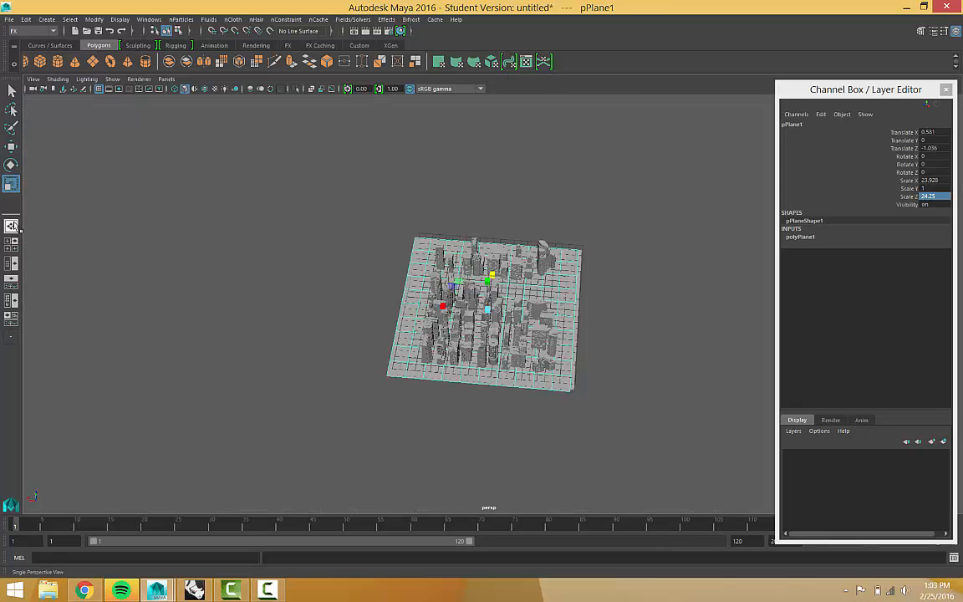
scroll(500, 331, "up", 5)
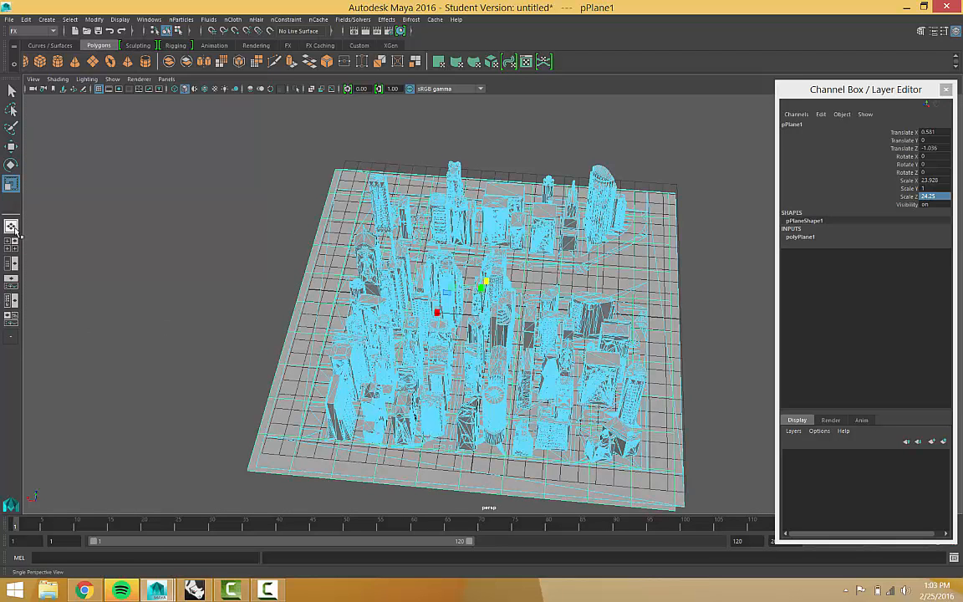
left_click(11, 147)
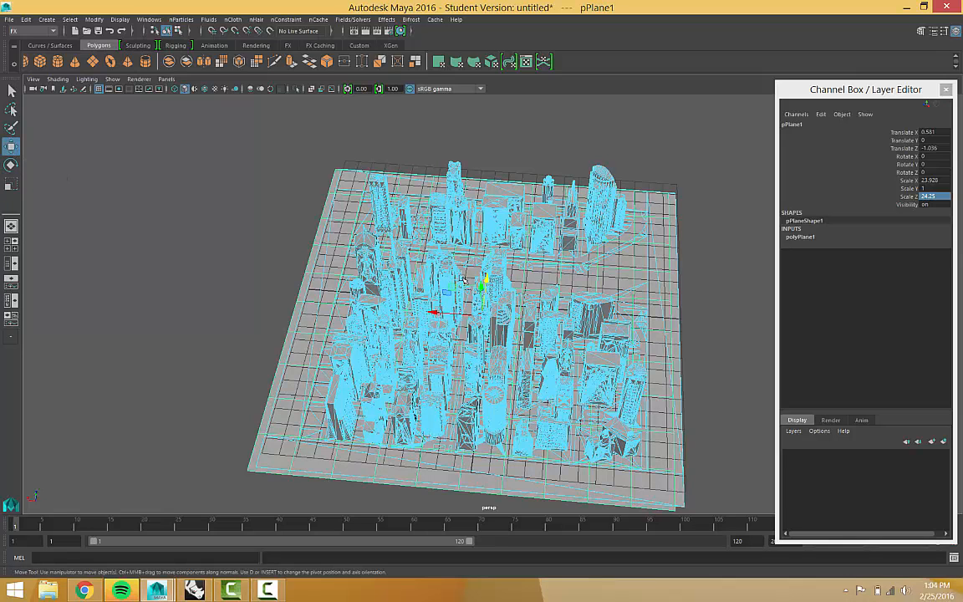
left_click_drag(484, 277, 464, 200)
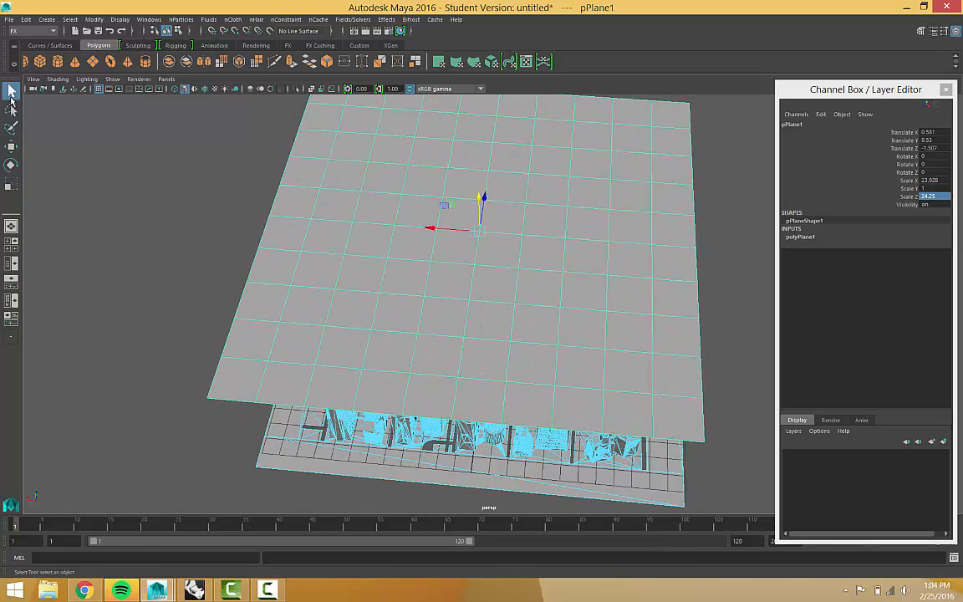
Activate the Select tool, switch the meshes to edge component mode and orbit around the raised plane.
left_click(11, 98)
scroll(157, 264, "down", 2)
right_click_drag(157, 263, 167, 224)
scroll(218, 269, "down", 2)
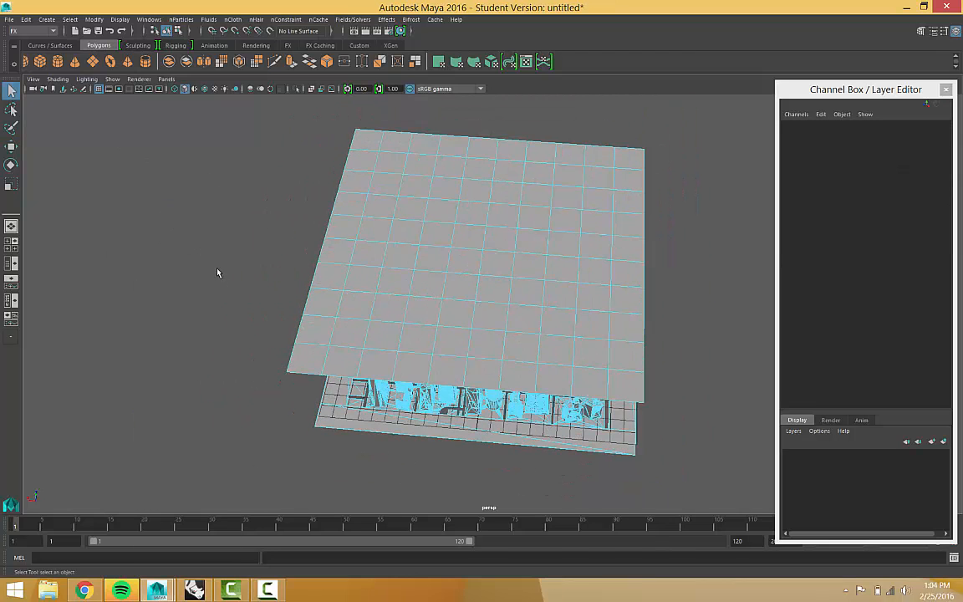
scroll(217, 273, "down", 4)
scroll(248, 343, "up", 3)
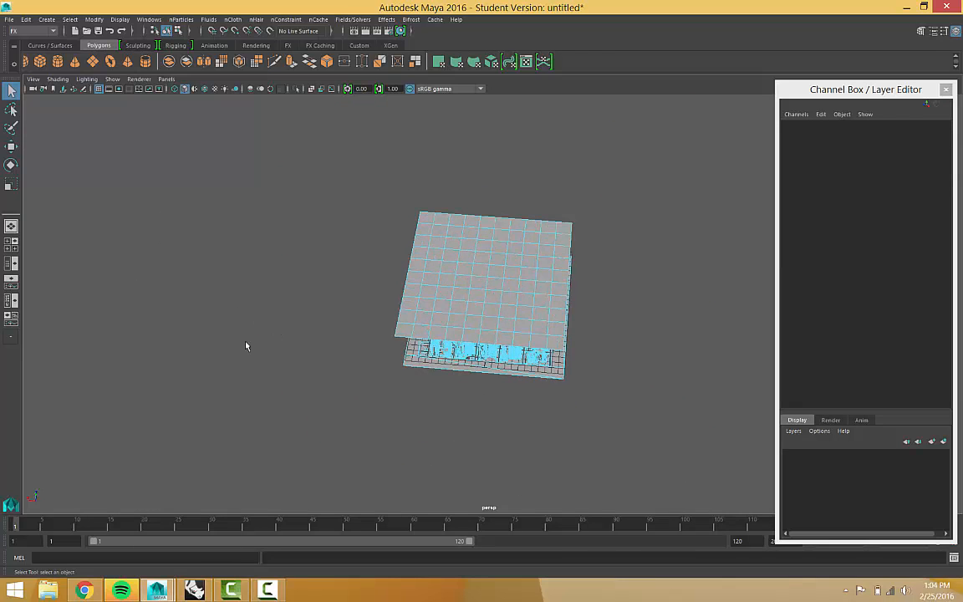
left_click_drag(226, 318, 239, 264, "alt")
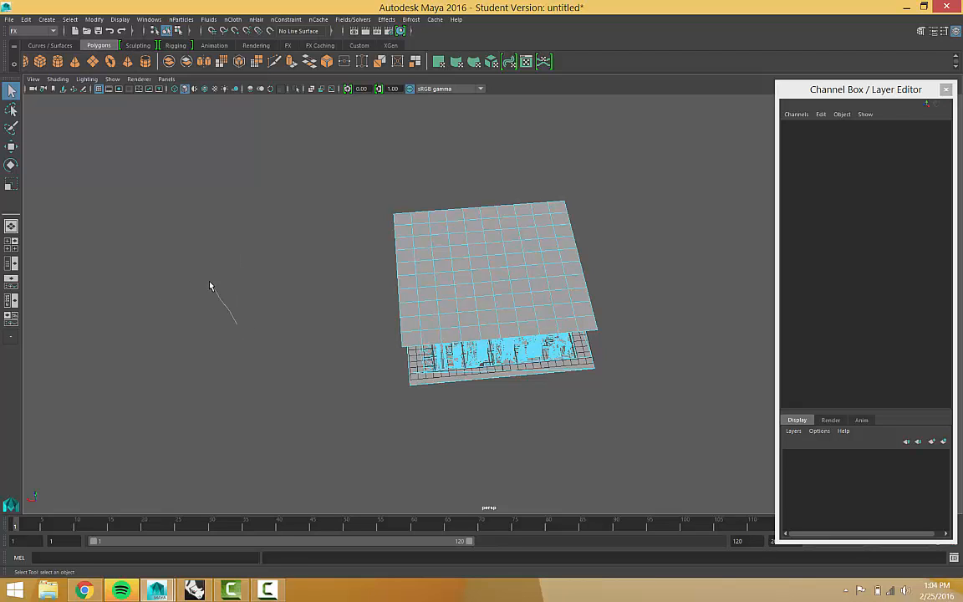
Switch the plane and city to vertex-face component mode and return the plane to object mode.
key("ctrl+z")
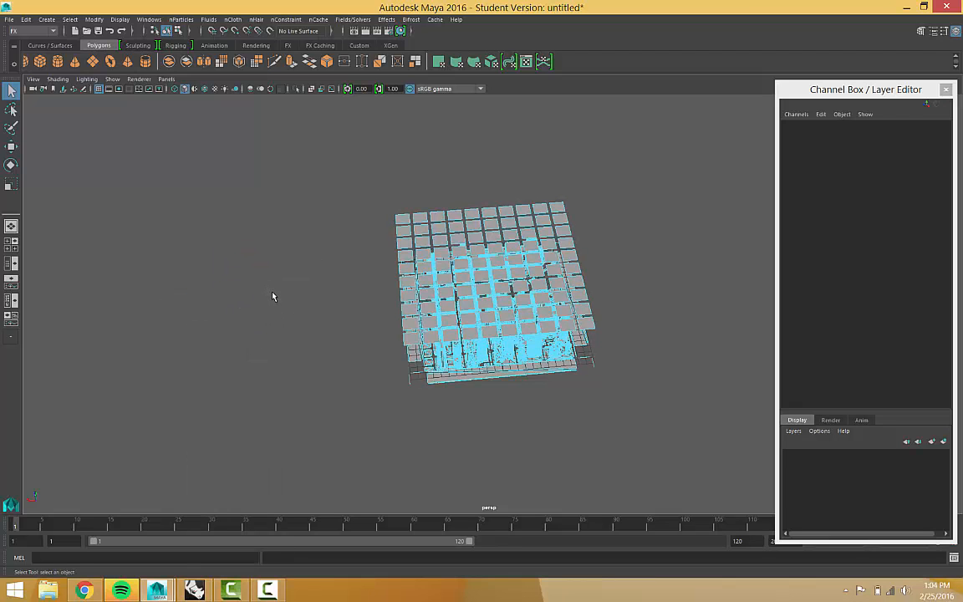
scroll(274, 247, "down", 2)
left_click_drag(291, 240, 337, 292, "alt")
right_click_drag(337, 282, 301, 293)
scroll(449, 301, "down", 3)
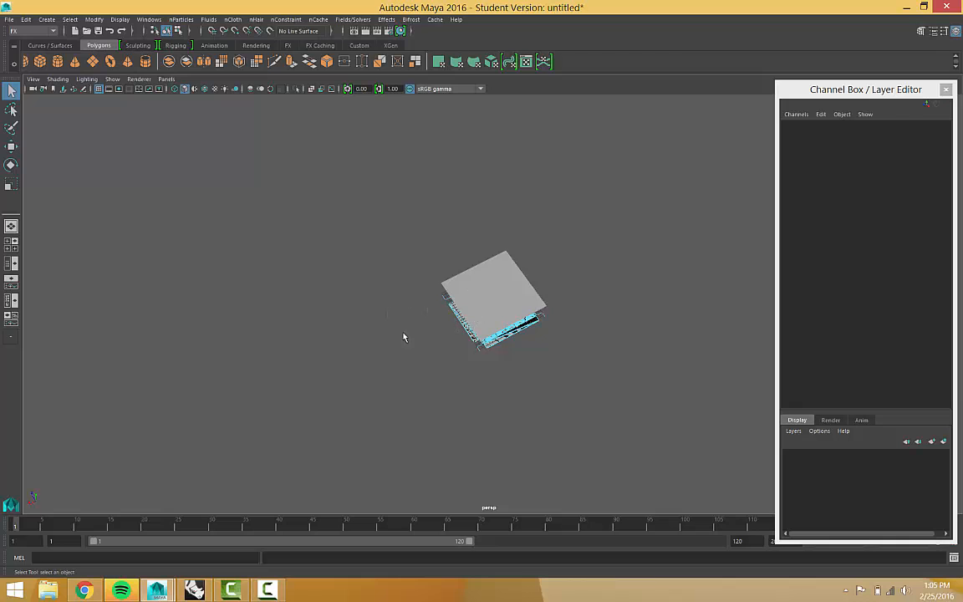
Examine the buildings up close in vertex component mode and return the city mesh to object mode.
key("f")
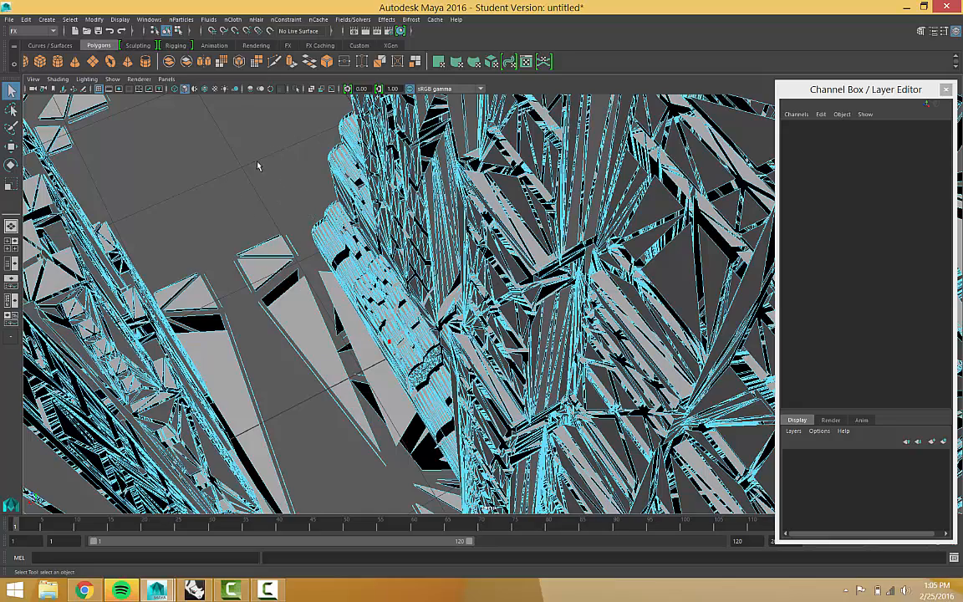
key("ctrl+z")
key("ctrl+z")
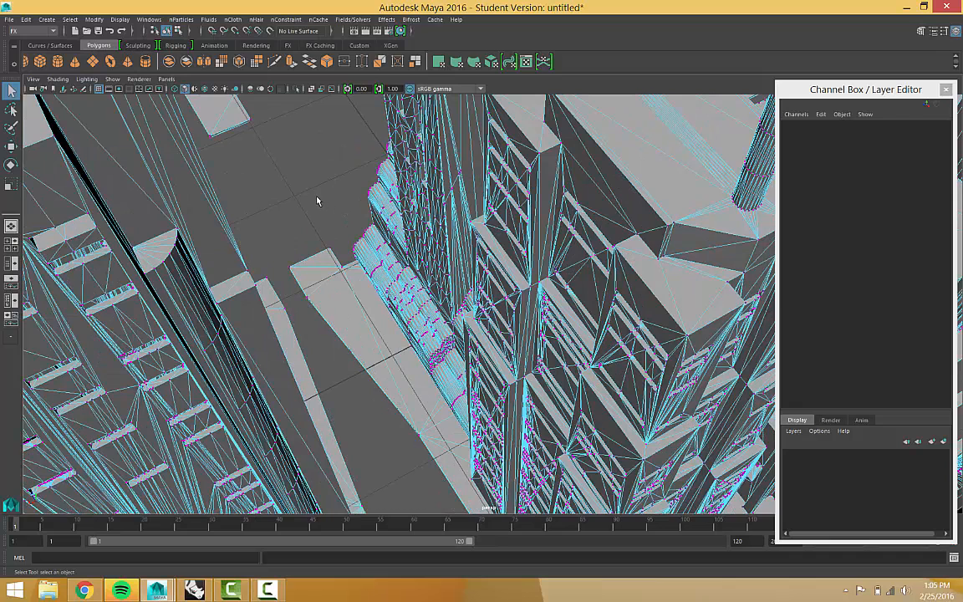
right_click_drag(313, 199, 348, 194)
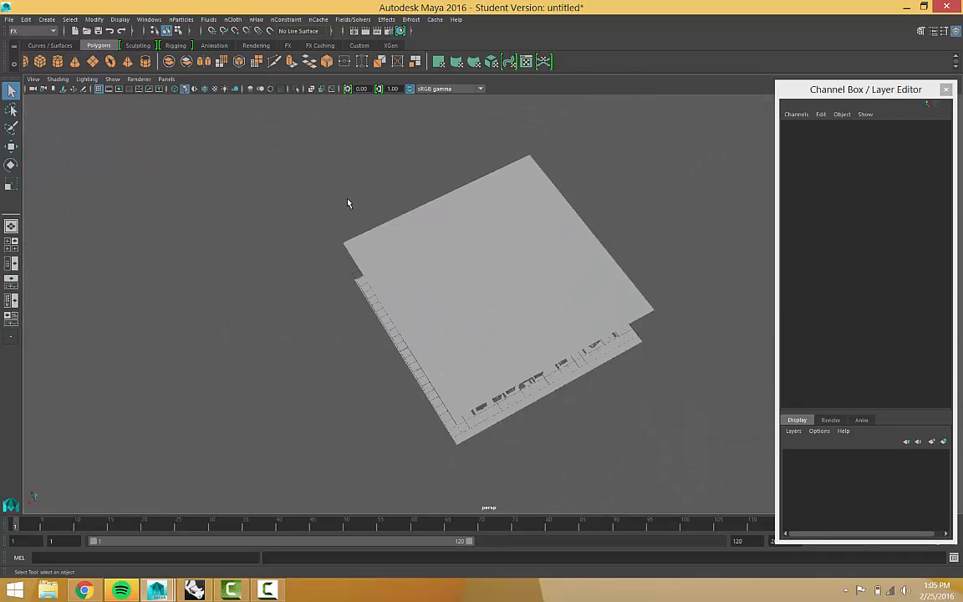
Show the Outliner beside the perspective view and select the plane pPlane1.
left_click(11, 241)
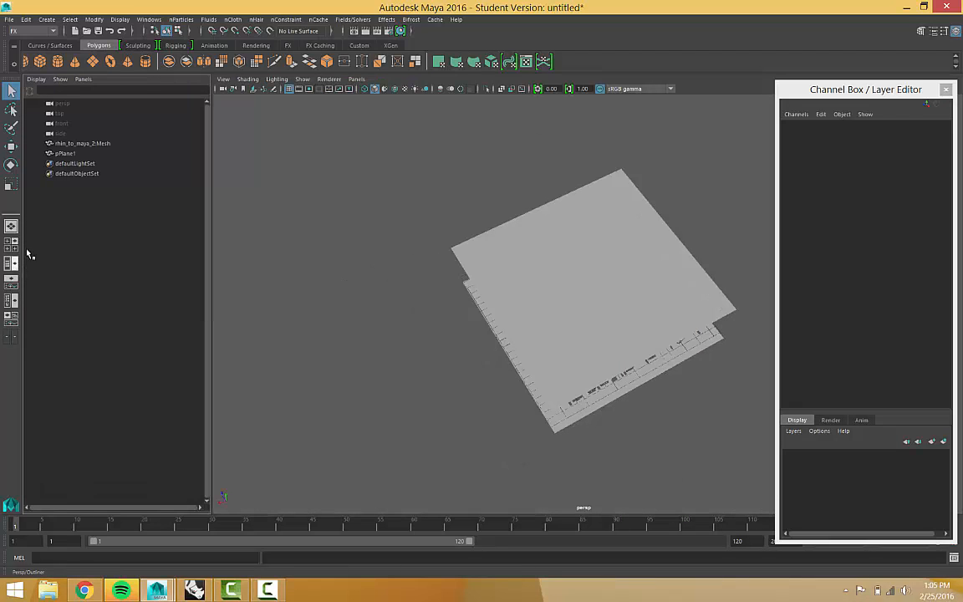
left_click(67, 153)
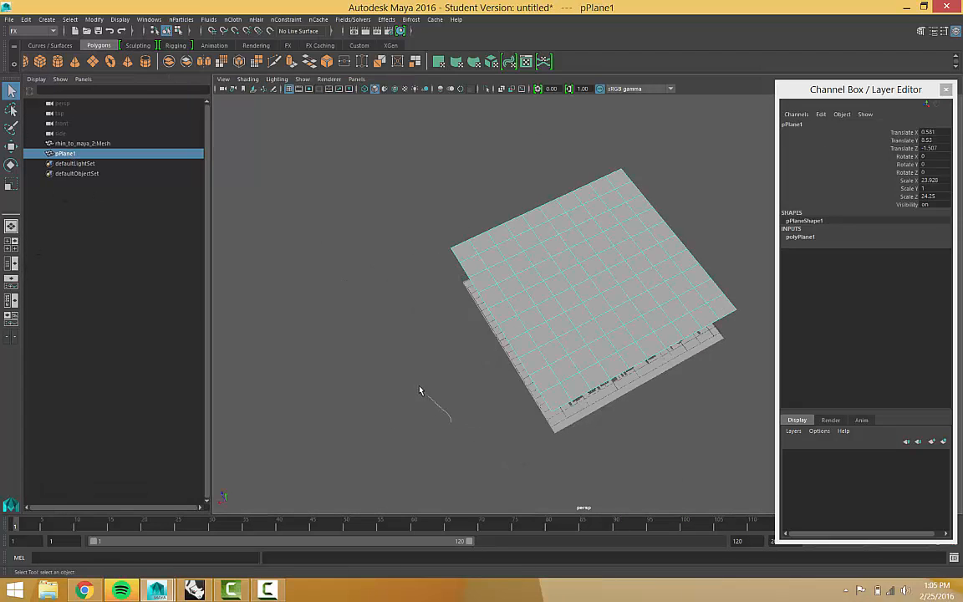
mouse_move(450, 281)
right_mouse_down()
mouse_move(441, 285)
mouse_move(451, 283)
right_mouse_up()
left_click_drag(454, 296, 398, 255, "alt")
Make the city mesh rhin_to_maya_2:Mesh a passive collider for nCloth.
left_click(614, 308)
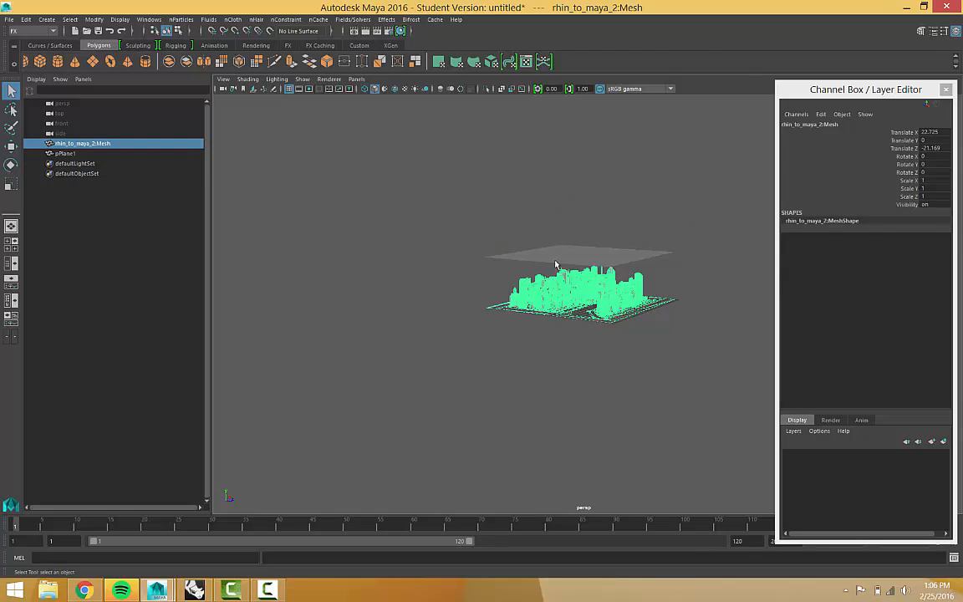
scroll(555, 265, "down", 3)
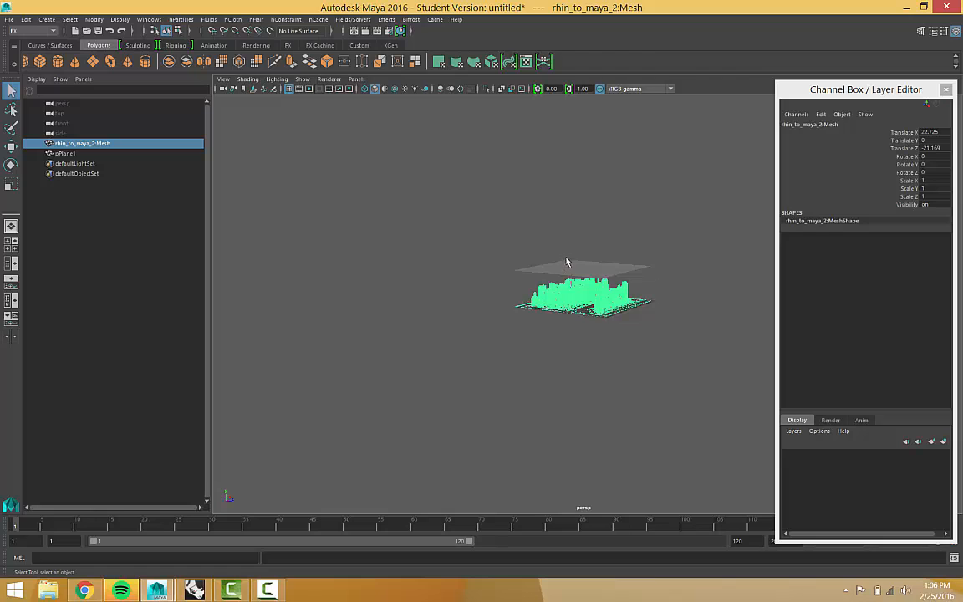
key("f")
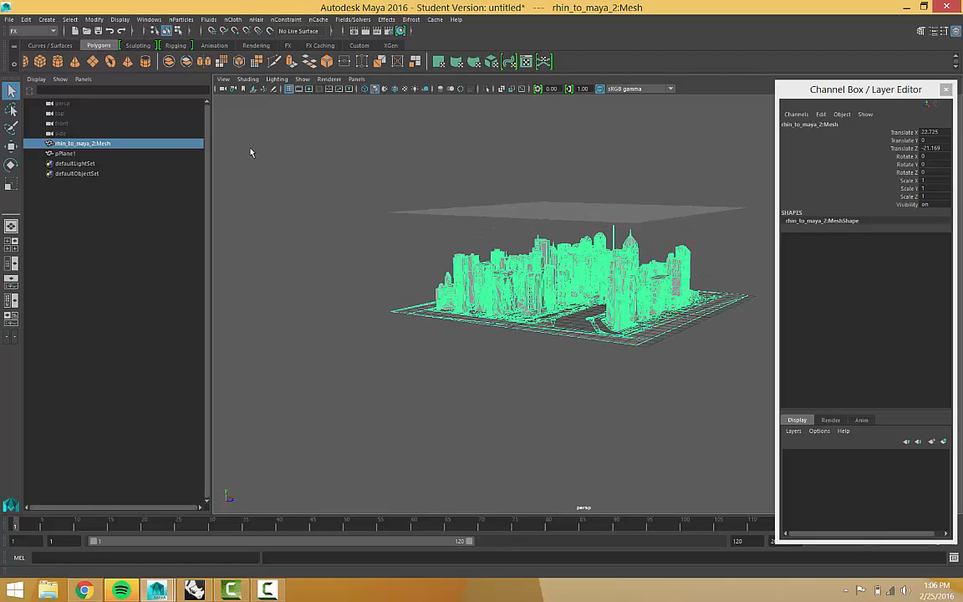
scroll(476, 280, "down", 2)
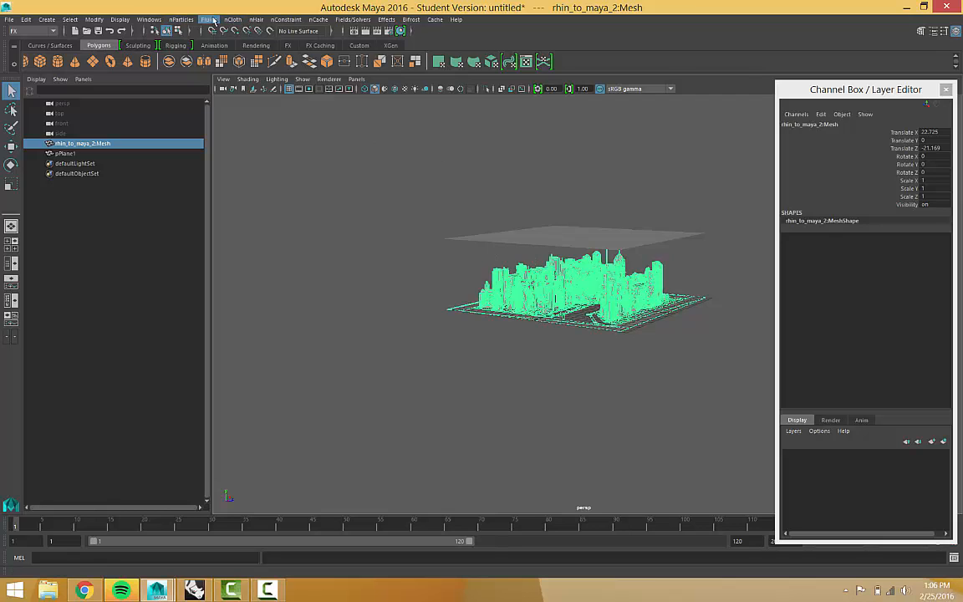
left_click(282, 19)
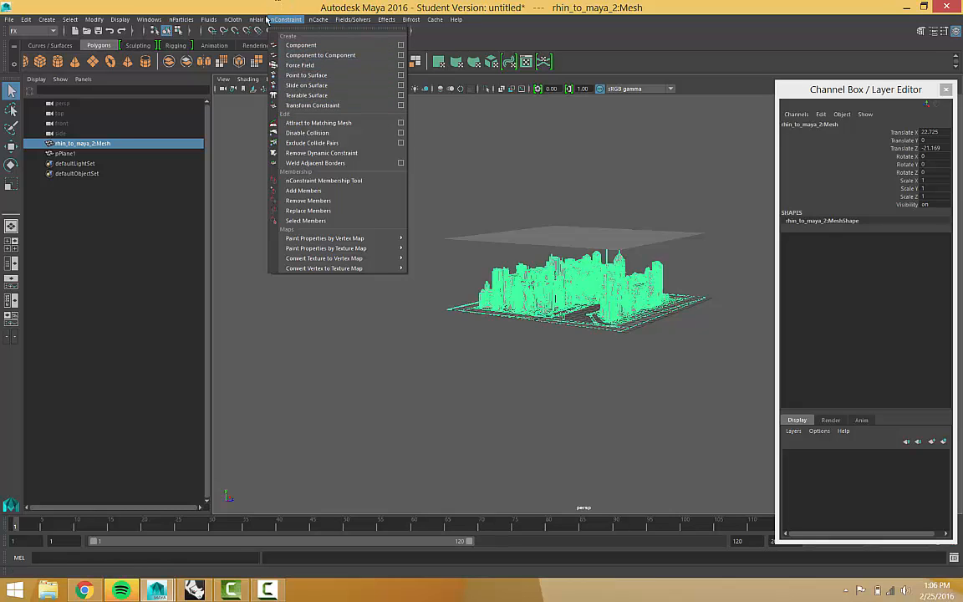
mouse_move(240, 21)
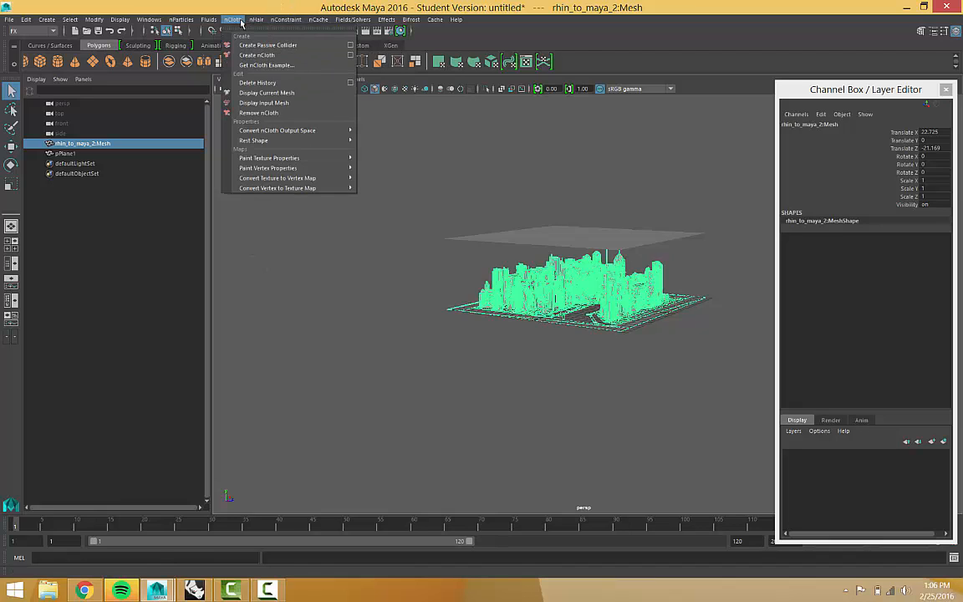
left_click(237, 21)
left_click(235, 22)
left_click(235, 23)
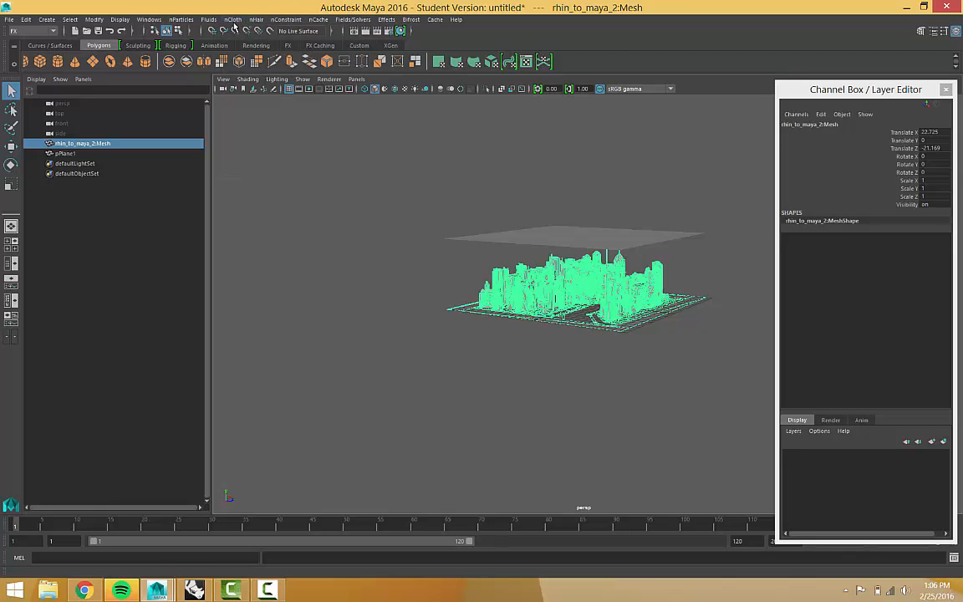
left_click(231, 22)
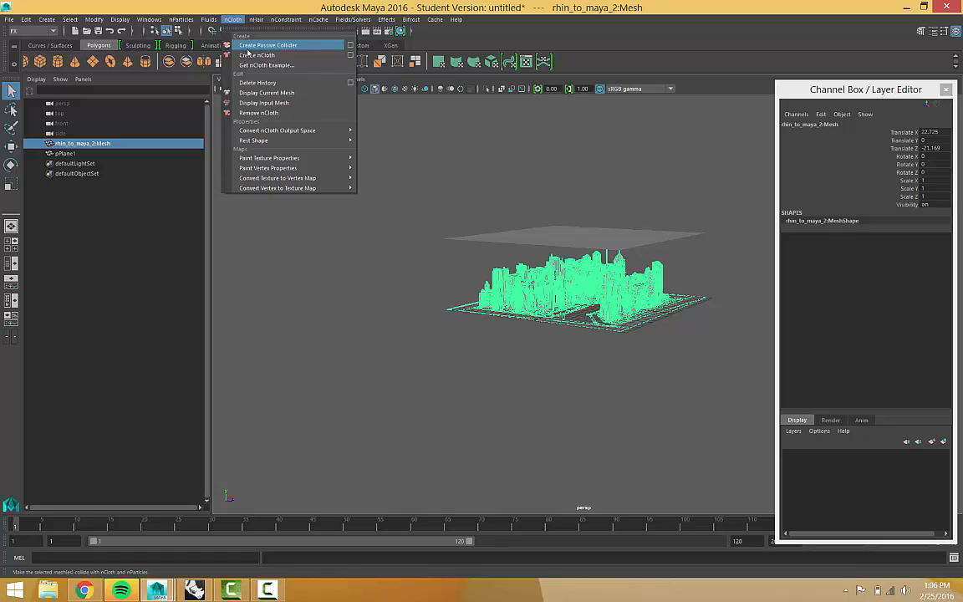
left_click(248, 47)
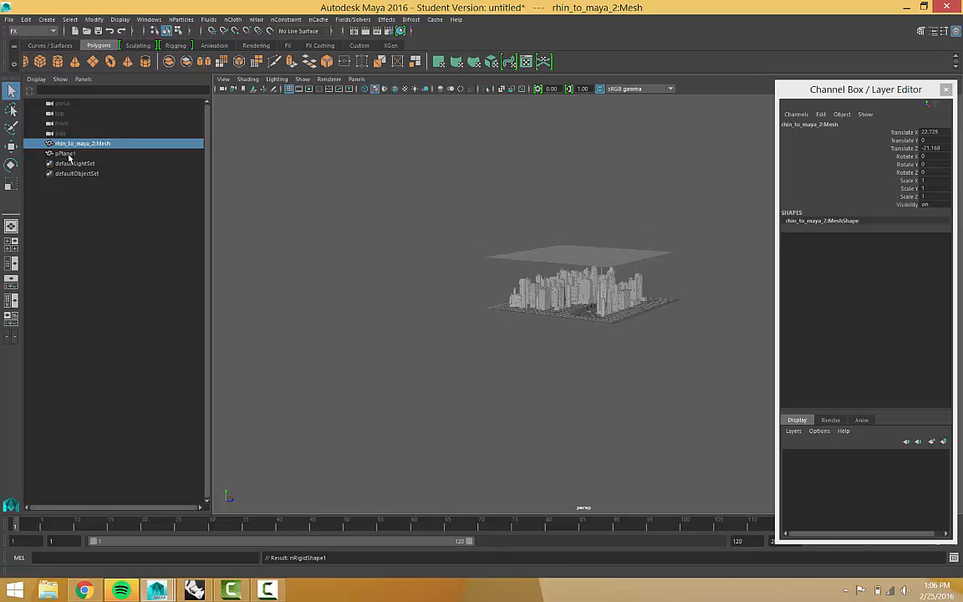
Convert the plane pPlane1 above the city into an nCloth object.
left_click(98, 152)
scroll(585, 328, "up", 3)
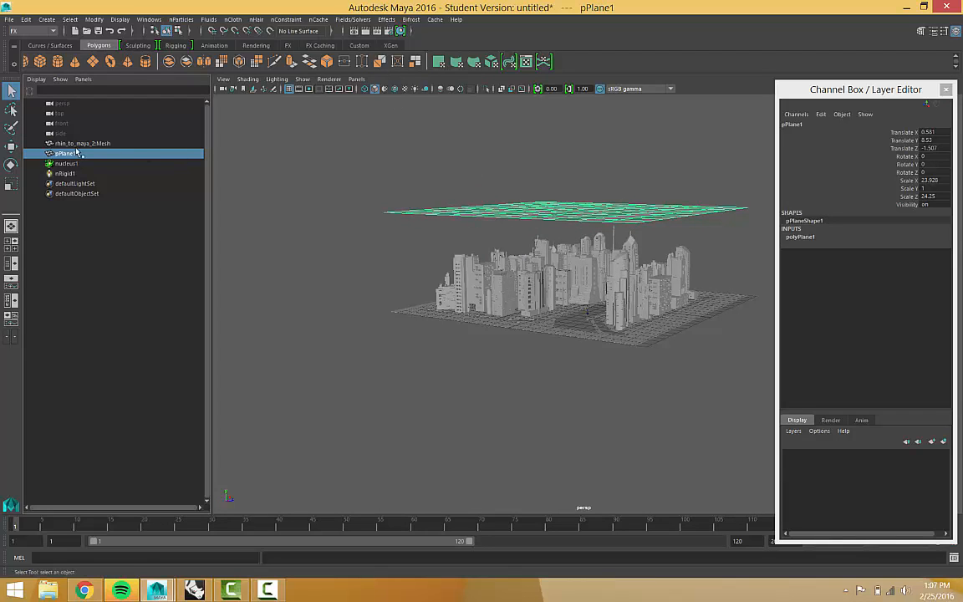
left_click(232, 20)
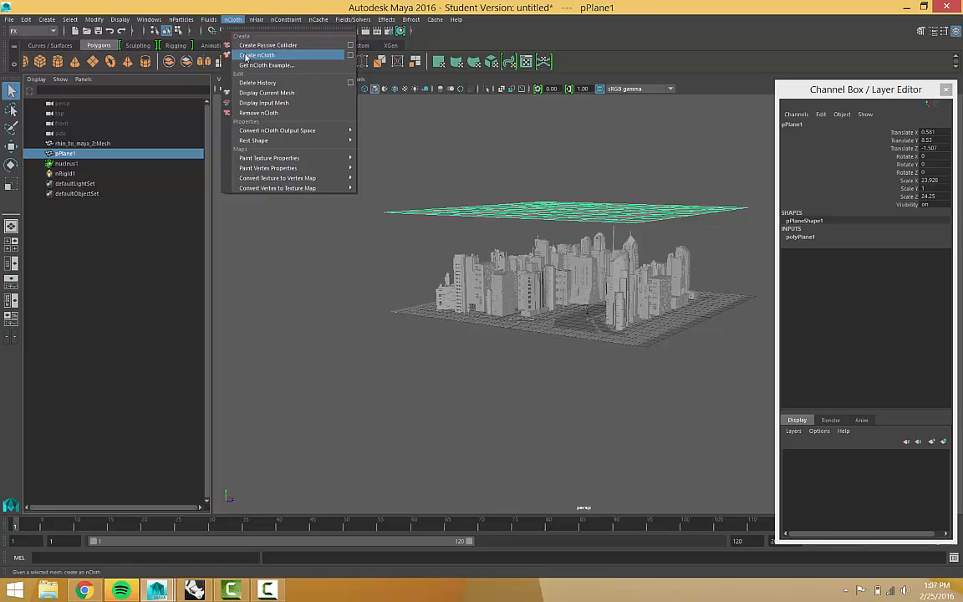
left_click(246, 56)
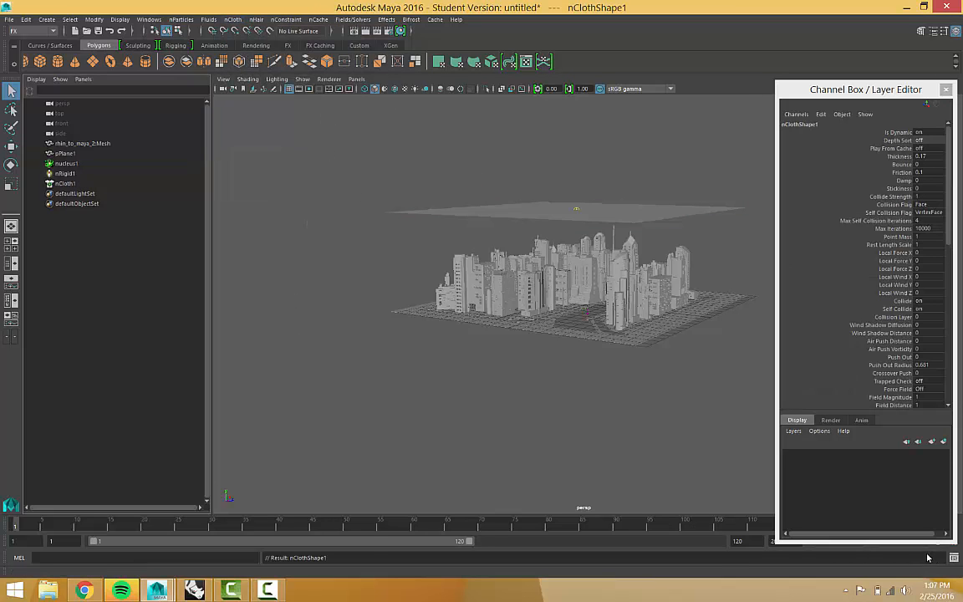
Select nCloth1, open the Attribute Editor and dock the floating Channel Box / Layer Editor alongside it.
left_click_drag(860, 89, 831, 67)
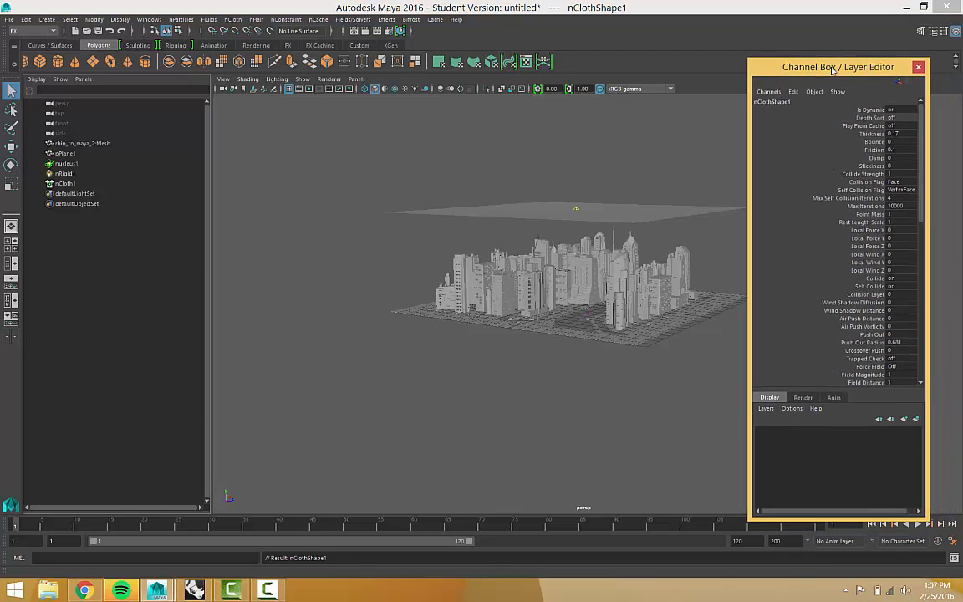
left_click(65, 184)
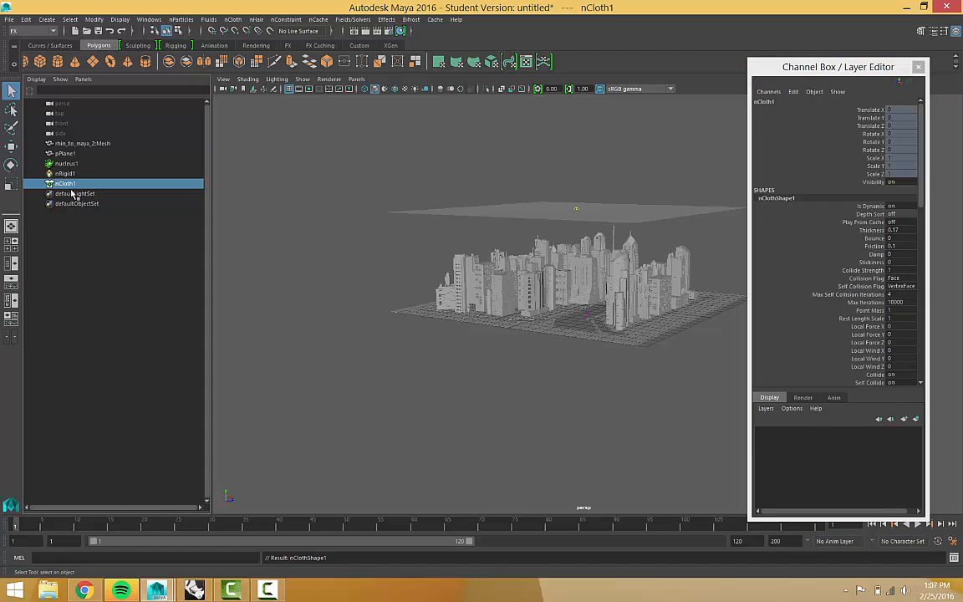
left_click_drag(866, 69, 867, 100)
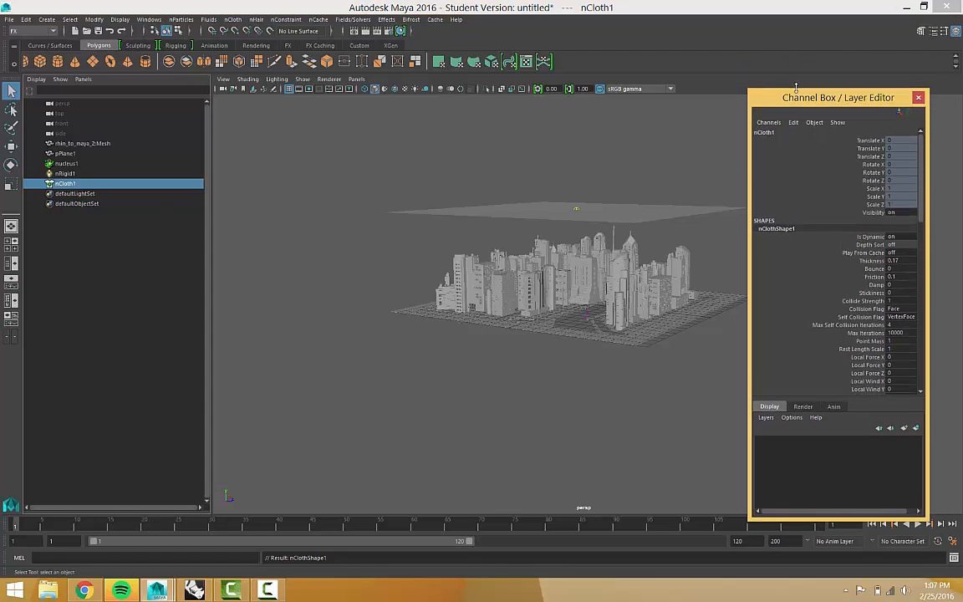
mouse_move(805, 99)
left_mouse_down()
mouse_move(431, 113)
mouse_move(795, 103)
mouse_move(809, 90)
left_mouse_up()
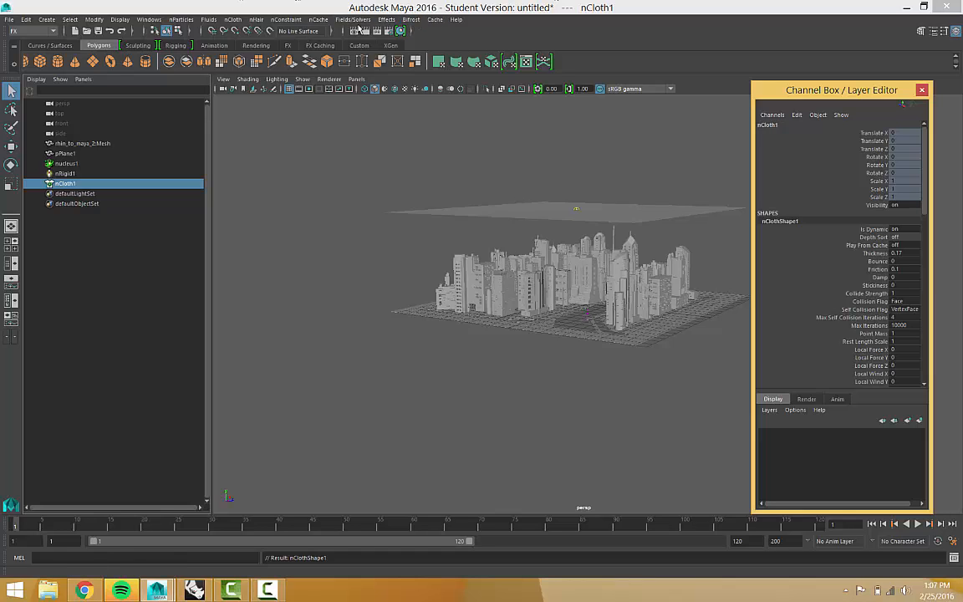
left_click(147, 20)
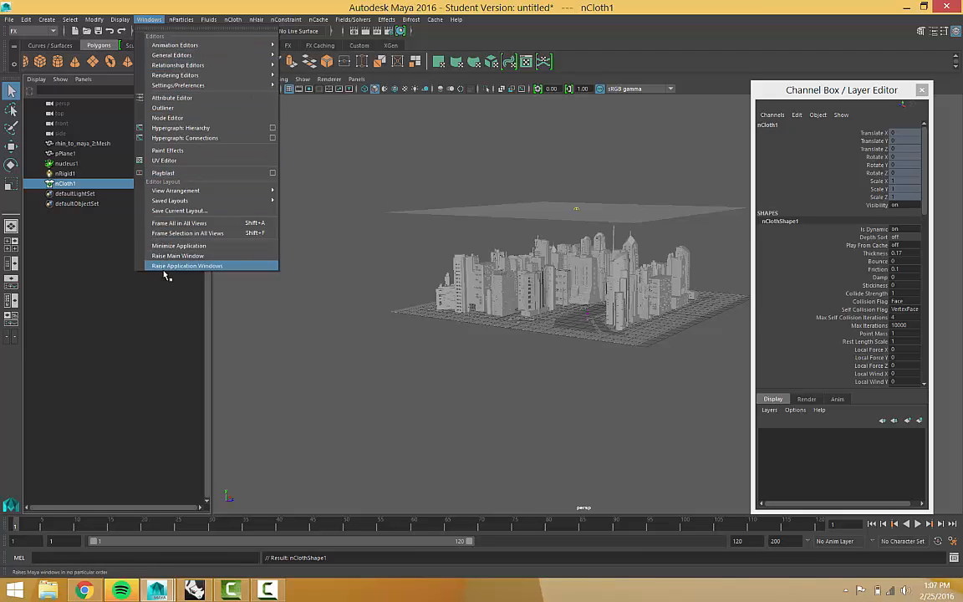
left_click(206, 97)
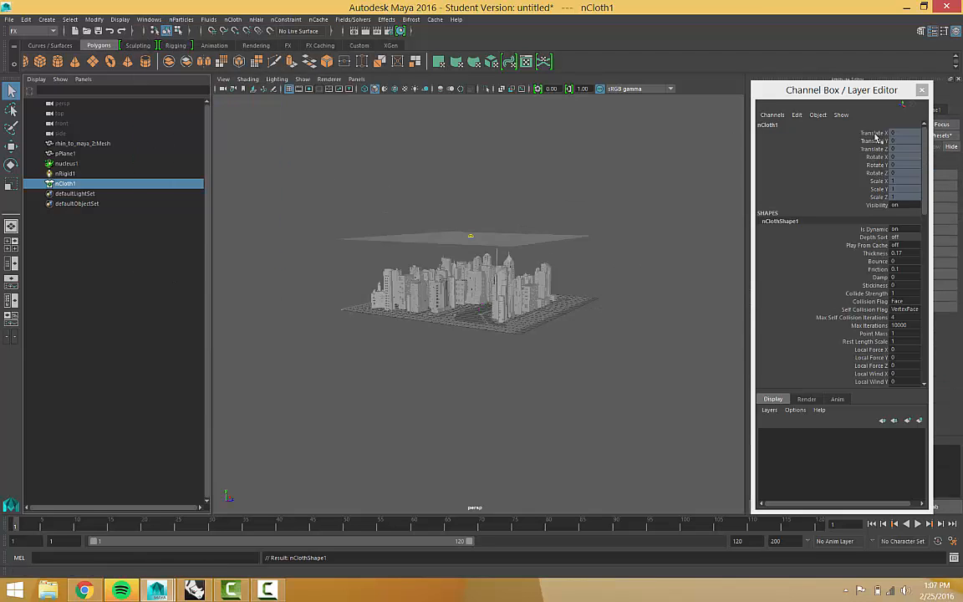
left_click_drag(849, 96, 878, 138)
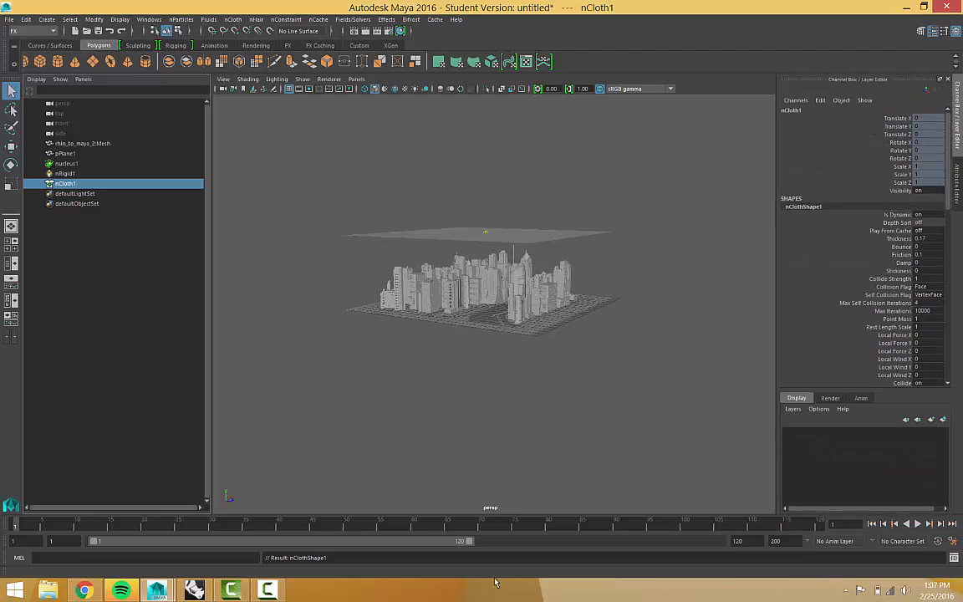
Play the cloth simulation from frame 1 and stop it at frame 87 with the plane draped over the buildings.
scroll(331, 299, "down", 2)
left_click(918, 524)
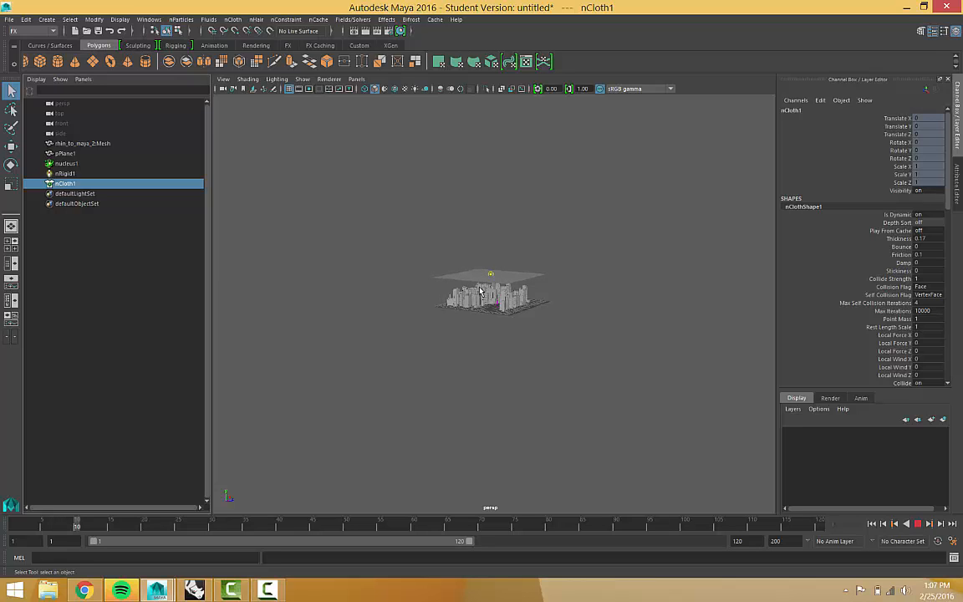
scroll(481, 290, "up", 10)
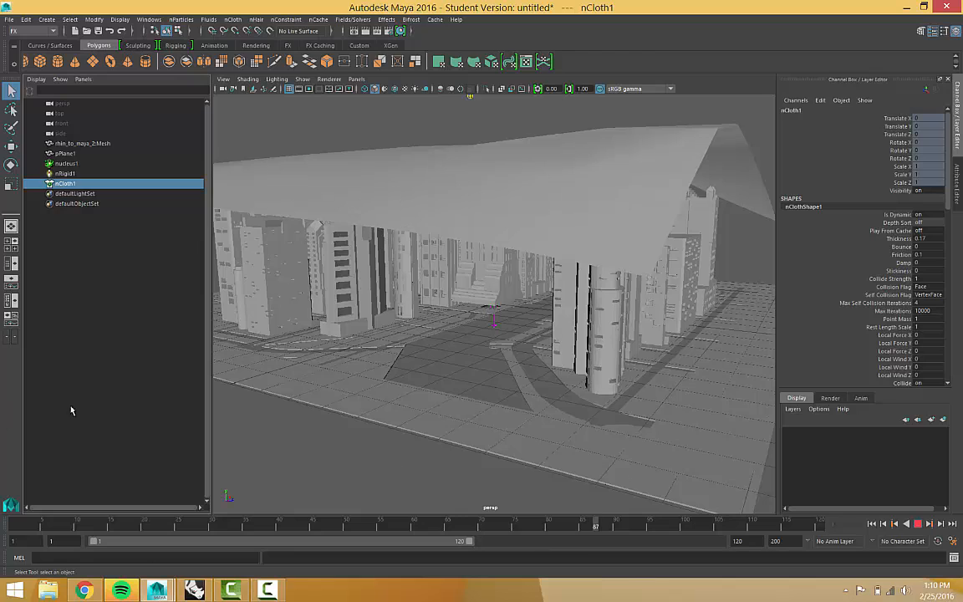
scroll(276, 459, "down", 5)
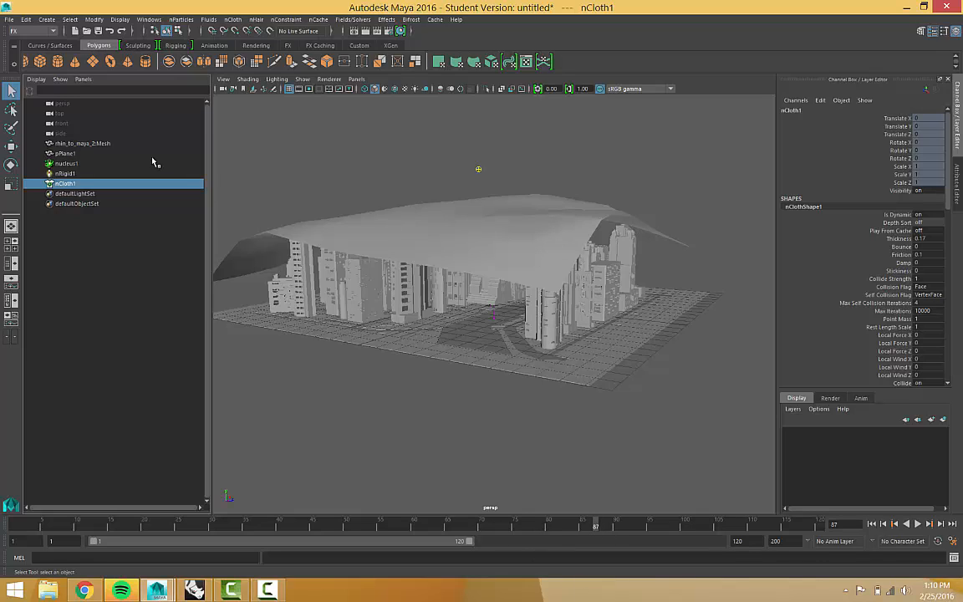
Select nRigid1 and the draped plane in turn, clear the selection and examine the cloth over the city.
left_click(63, 173)
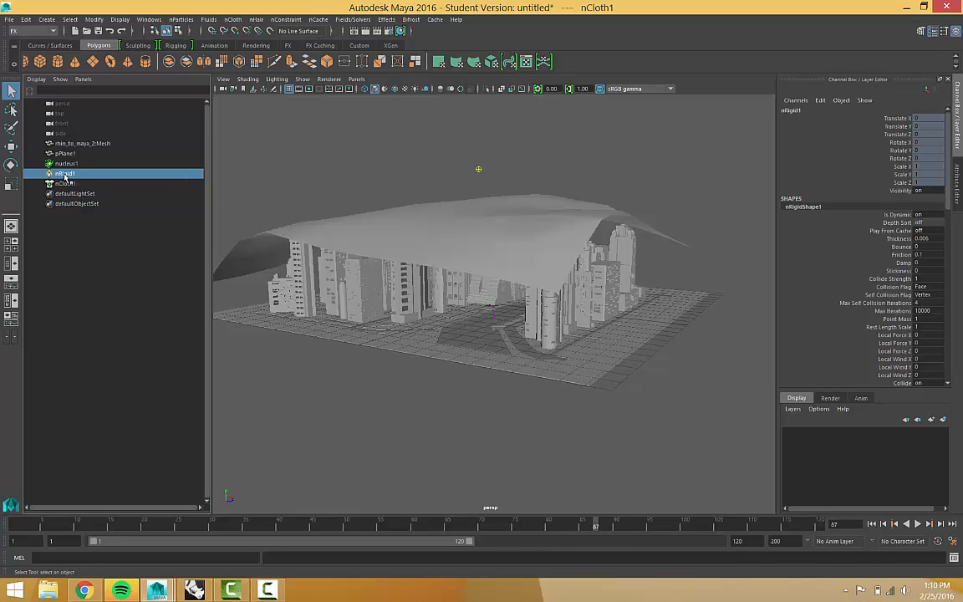
left_click(63, 153)
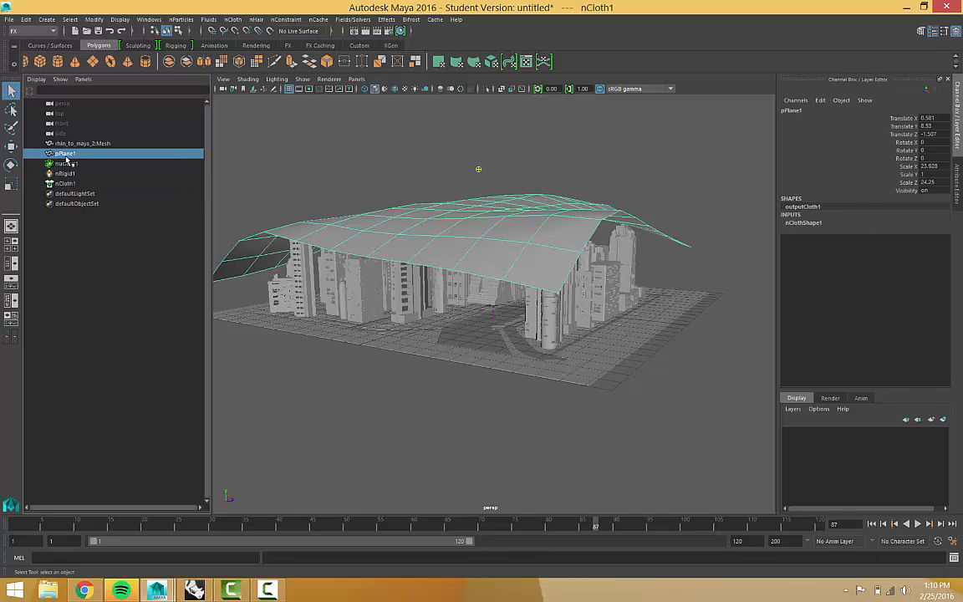
scroll(385, 175, "down", 2)
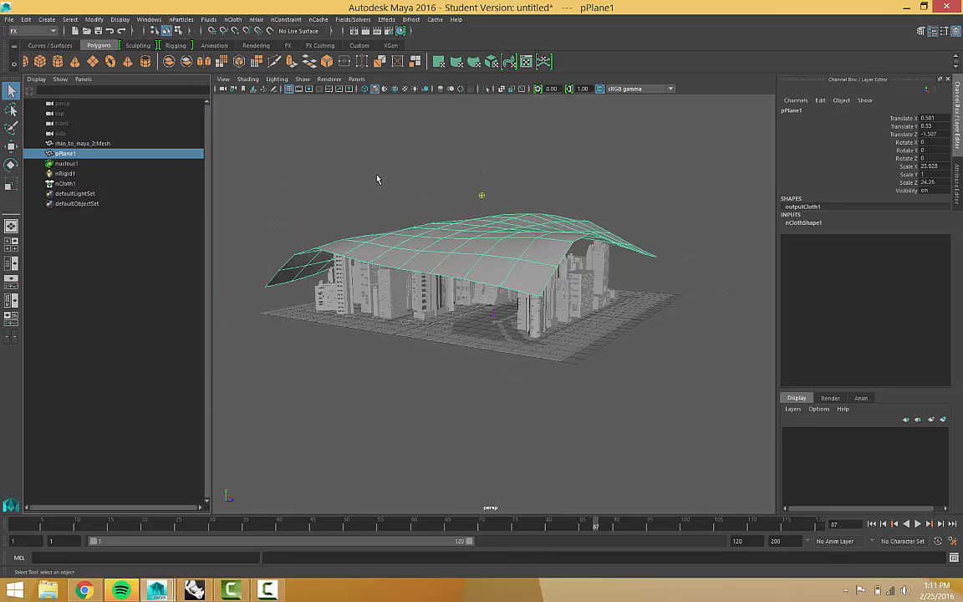
right_click(367, 188)
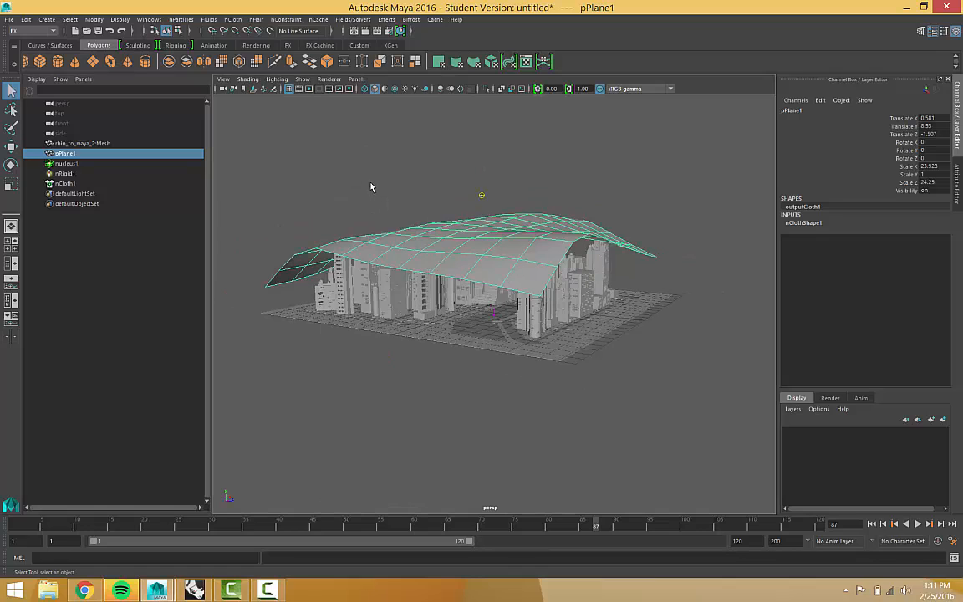
left_click(370, 192)
scroll(370, 190, "down", 4)
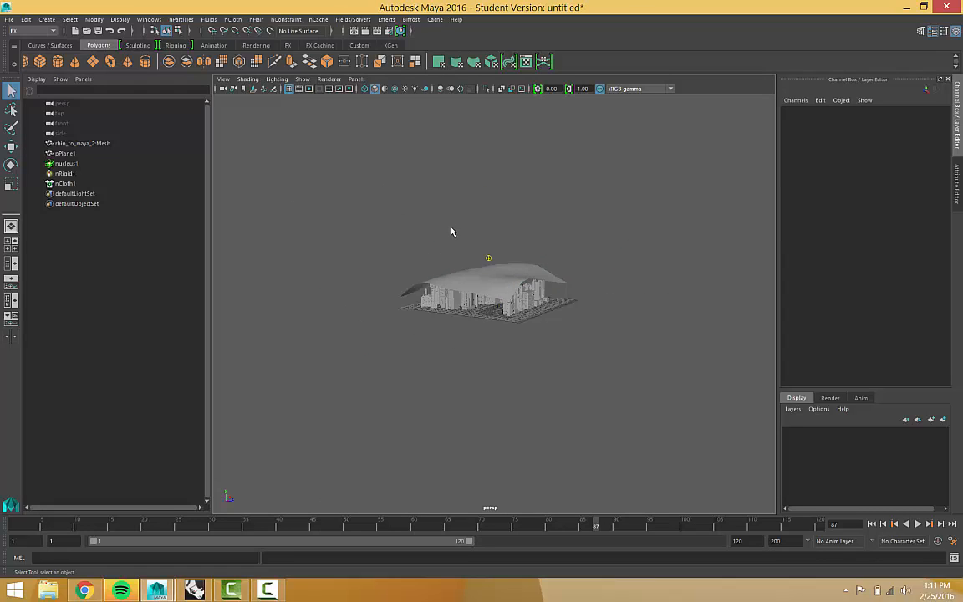
scroll(493, 297, "up", 4)
scroll(493, 297, "up", 2)
scroll(452, 237, "down", 2)
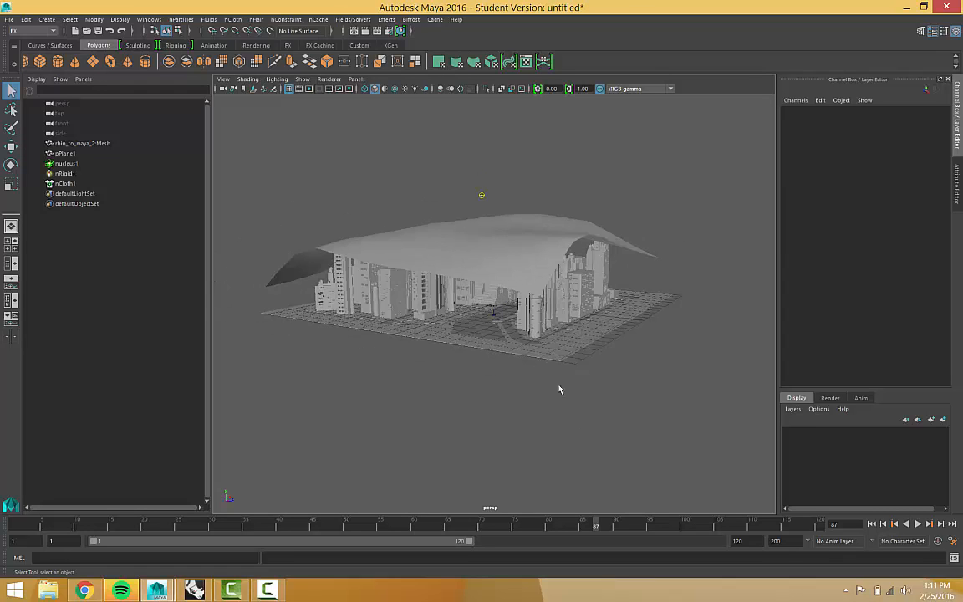
Review the channels of nCloth1, nRigid1 and nucleus1, and display the nClothShape1 attributes in the Attribute Editor.
left_click(62, 186)
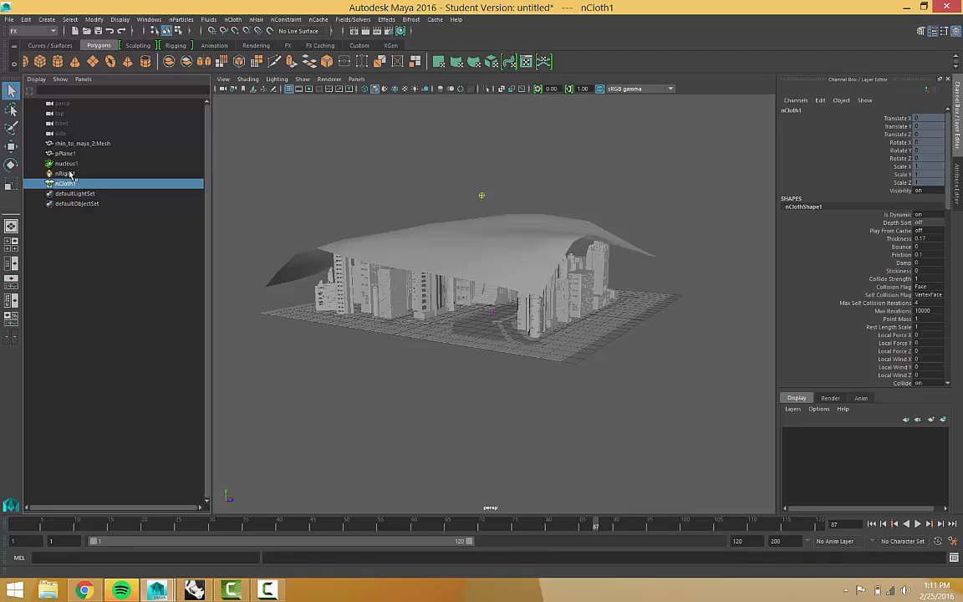
left_click(74, 174)
left_click(69, 163)
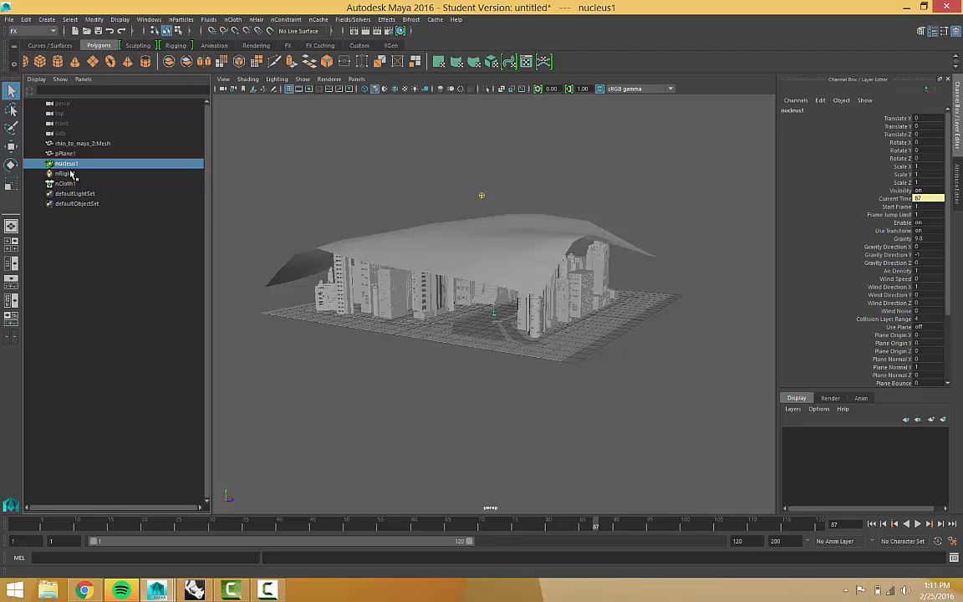
left_click(65, 173)
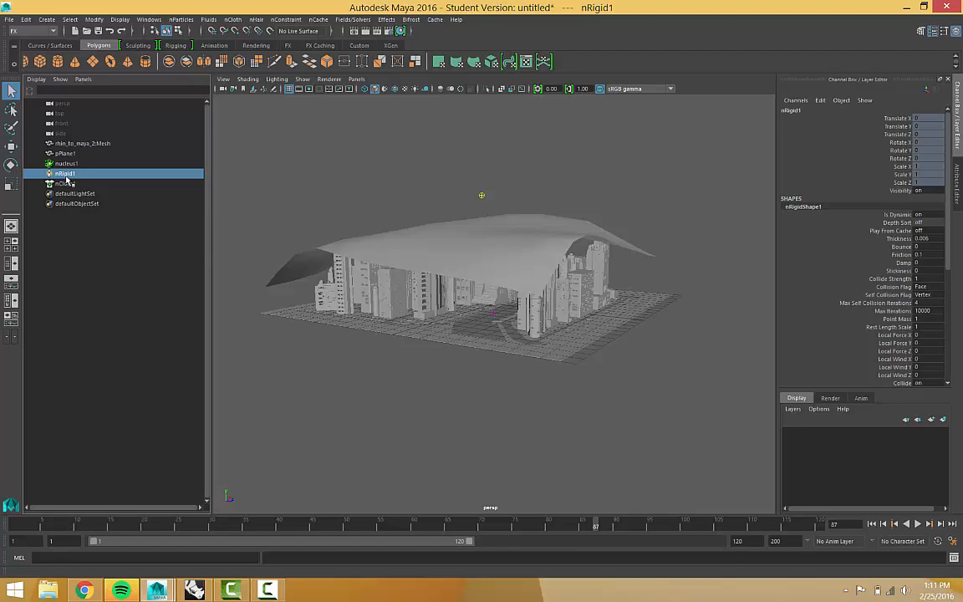
left_click(64, 184)
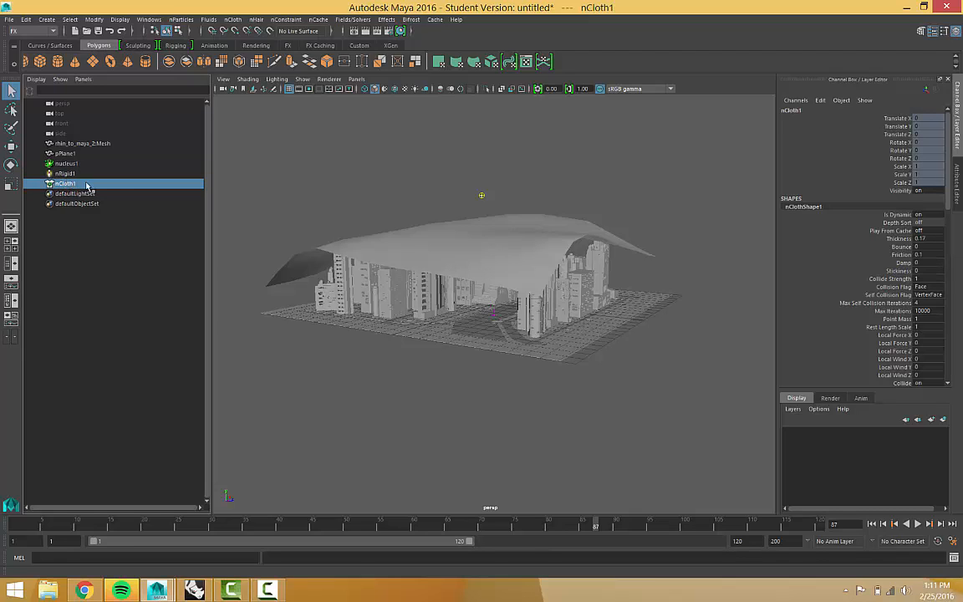
left_click(958, 190)
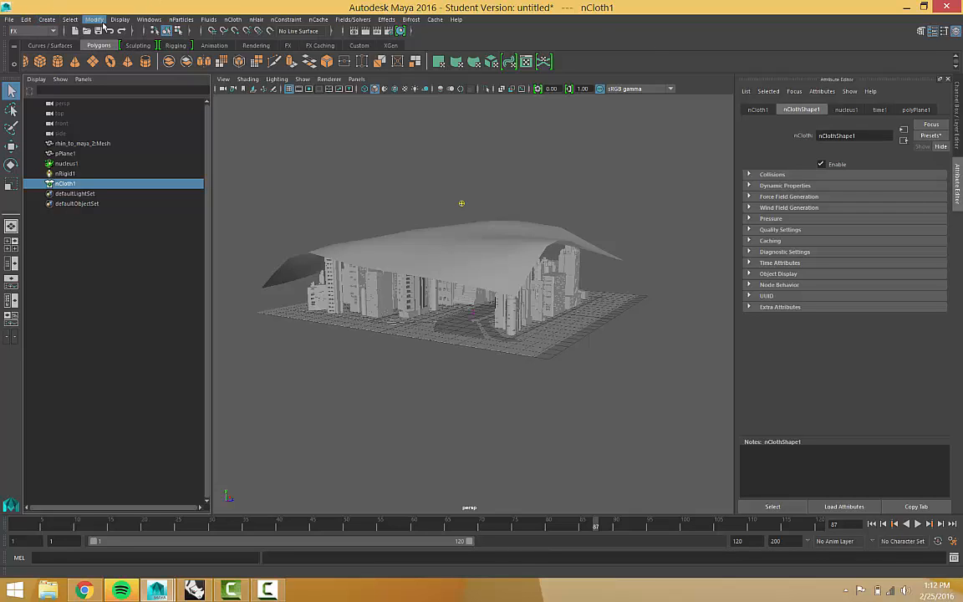
Examine the nCloth material presets available for nClothShape1, including the replace and blend options offered for presets such as honey.
left_click(149, 19)
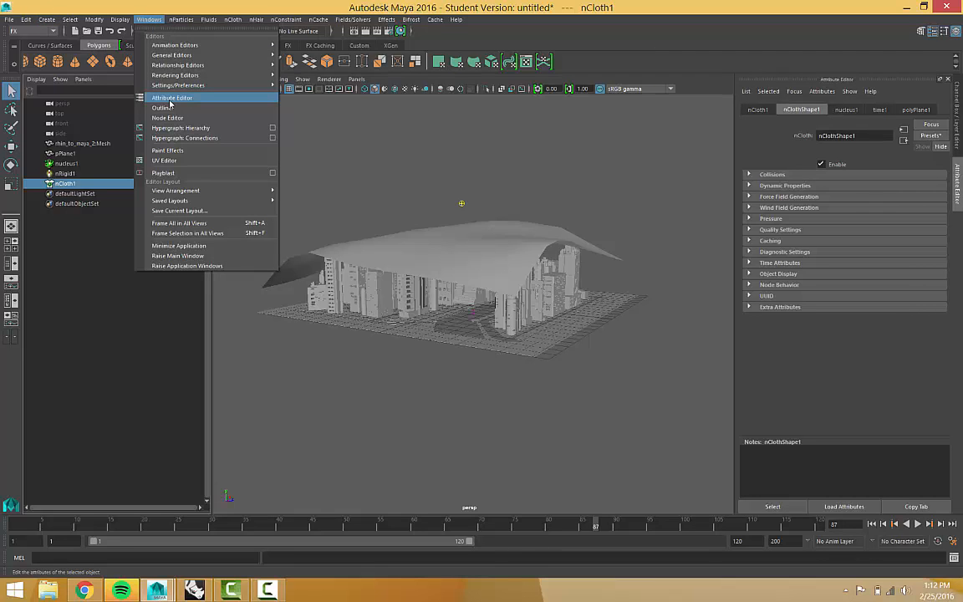
left_click(944, 168)
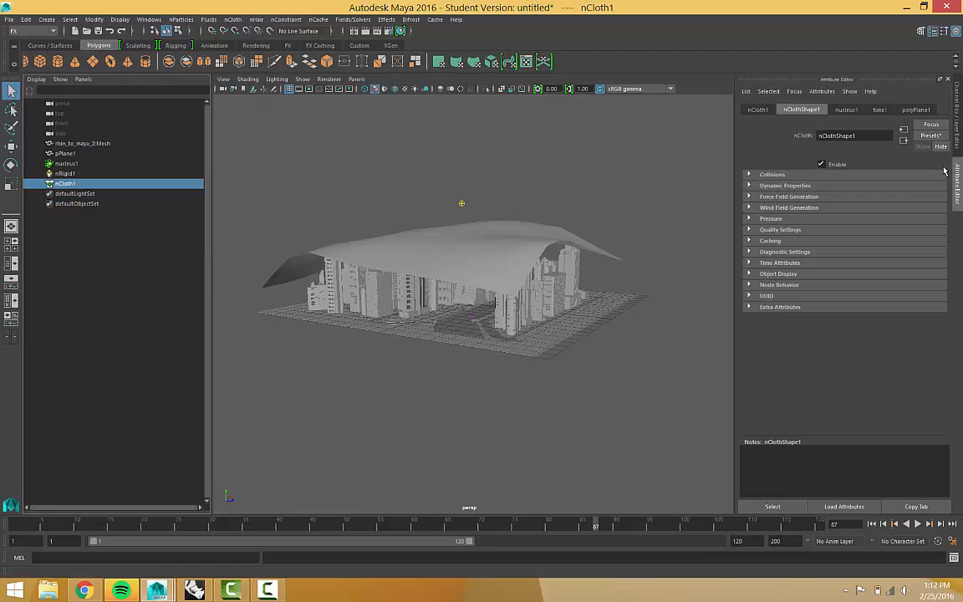
left_click(939, 140)
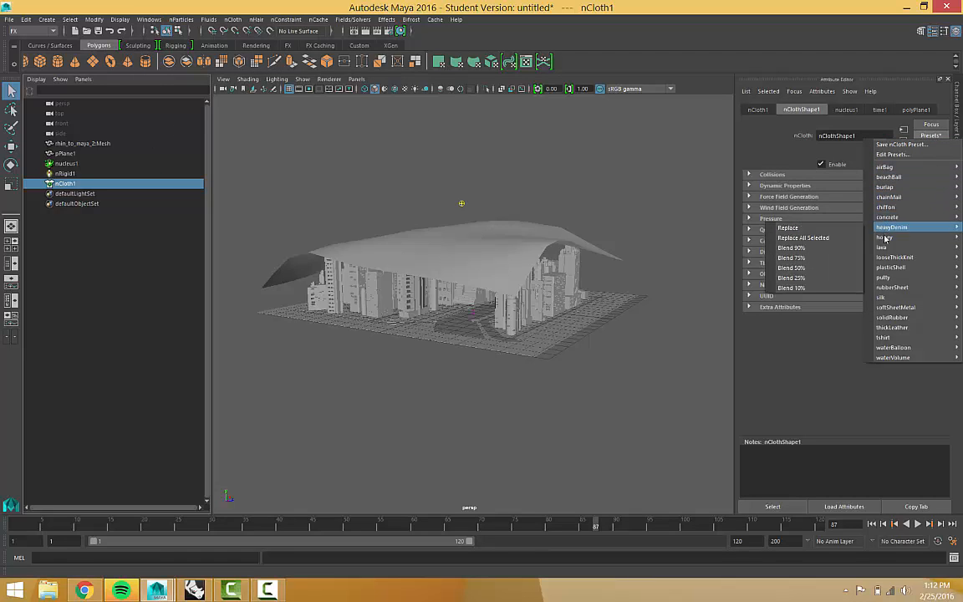
mouse_move(877, 350)
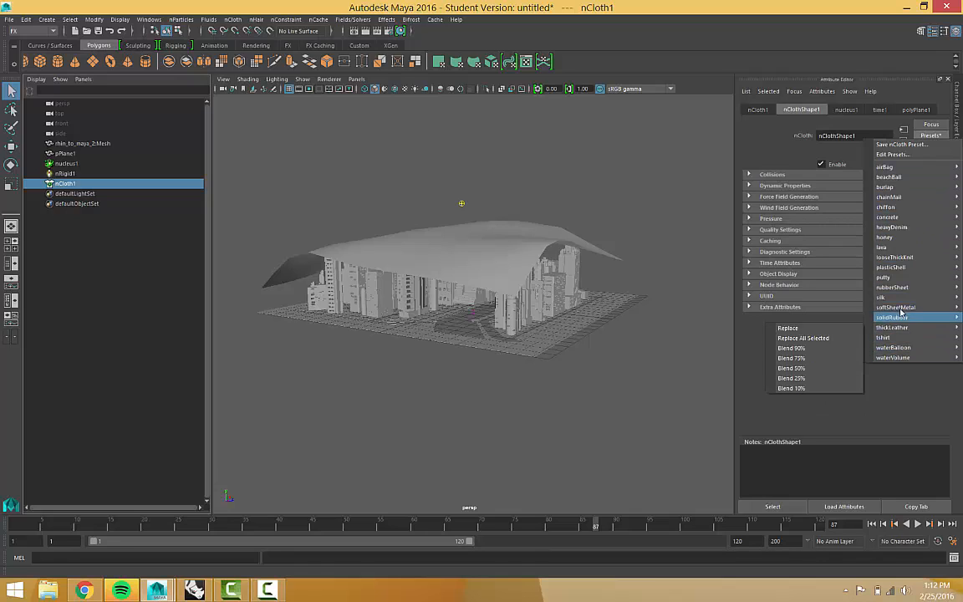
mouse_move(904, 277)
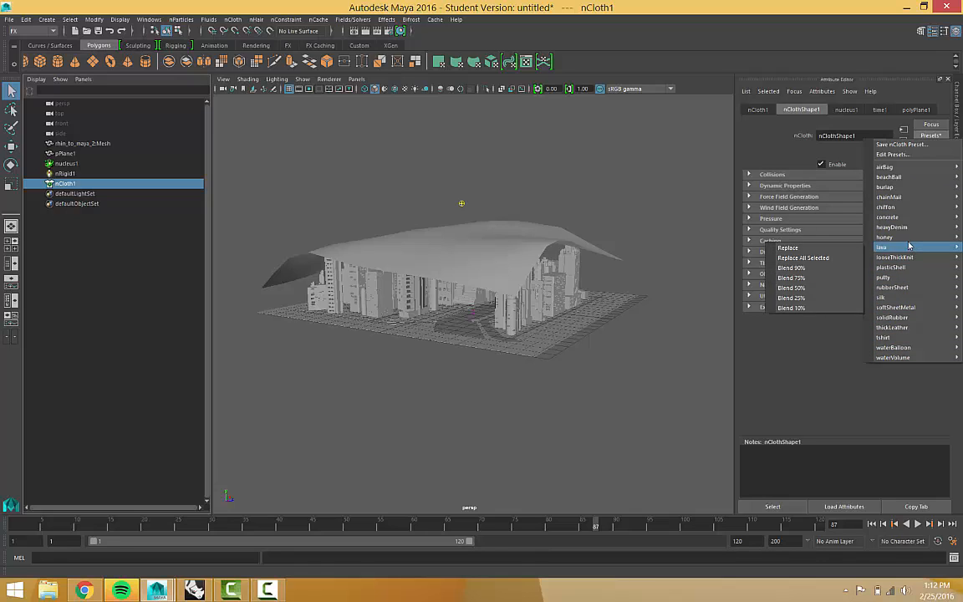
mouse_move(908, 237)
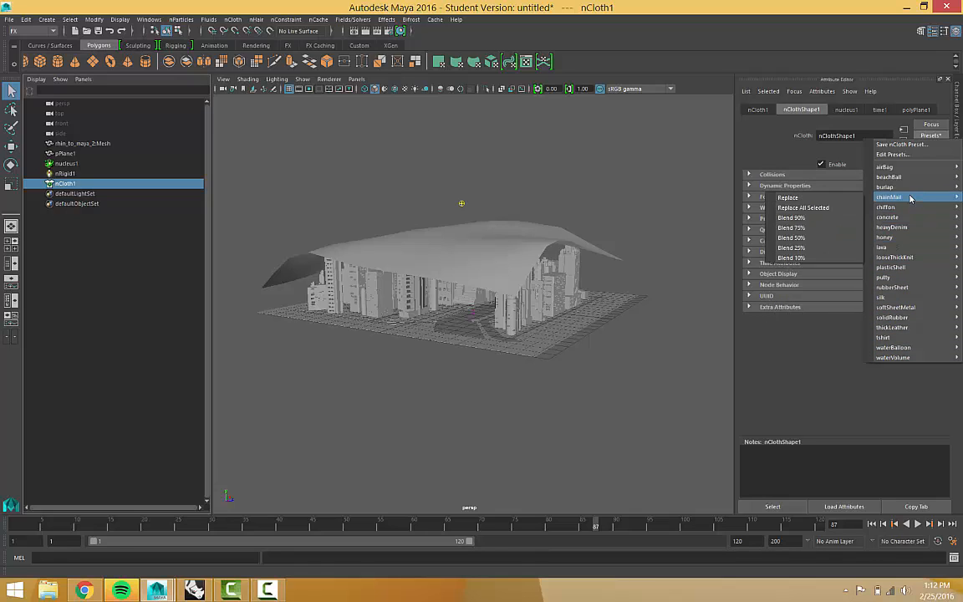
mouse_move(907, 207)
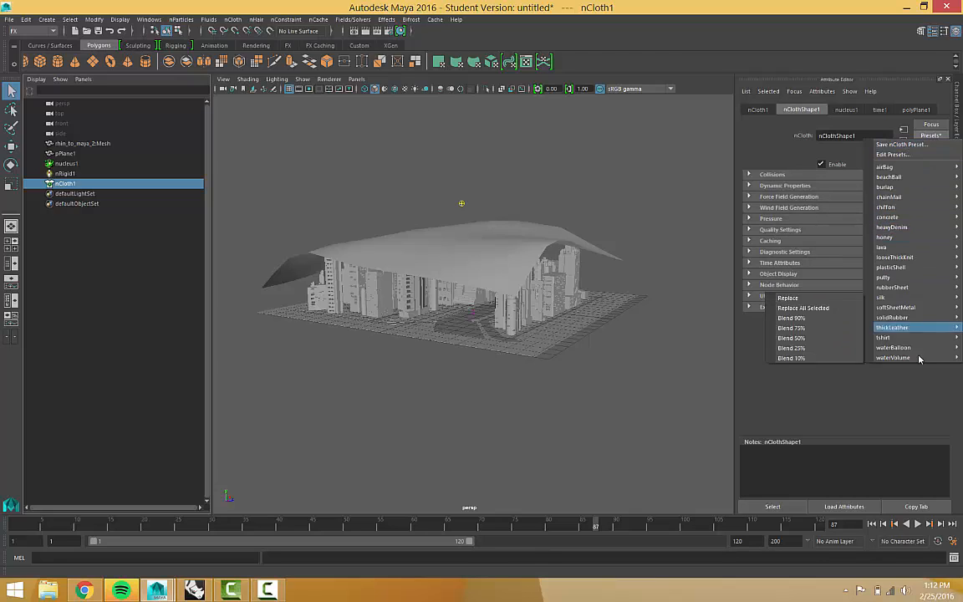
left_click(874, 209)
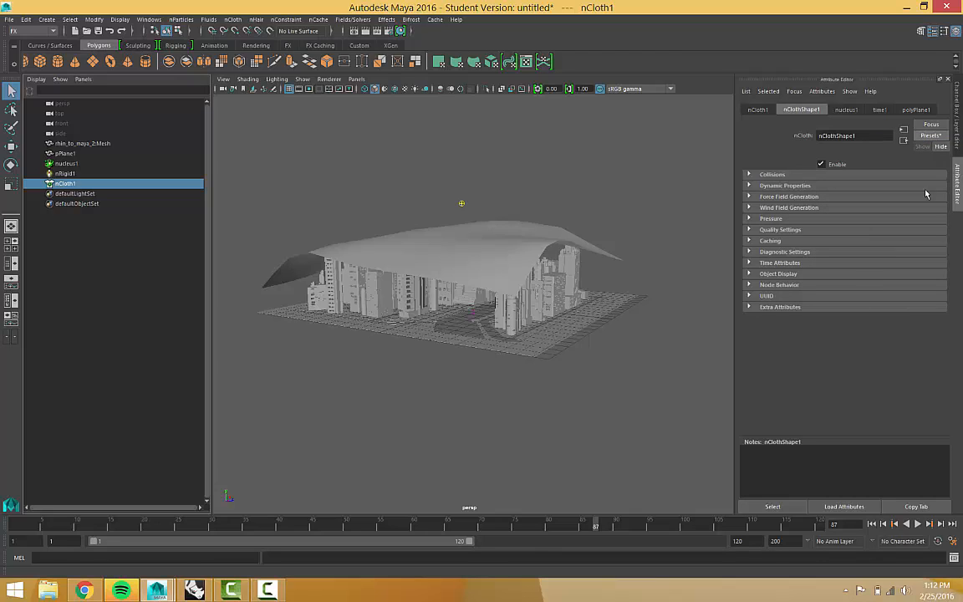
left_click(933, 138)
mouse_move(902, 167)
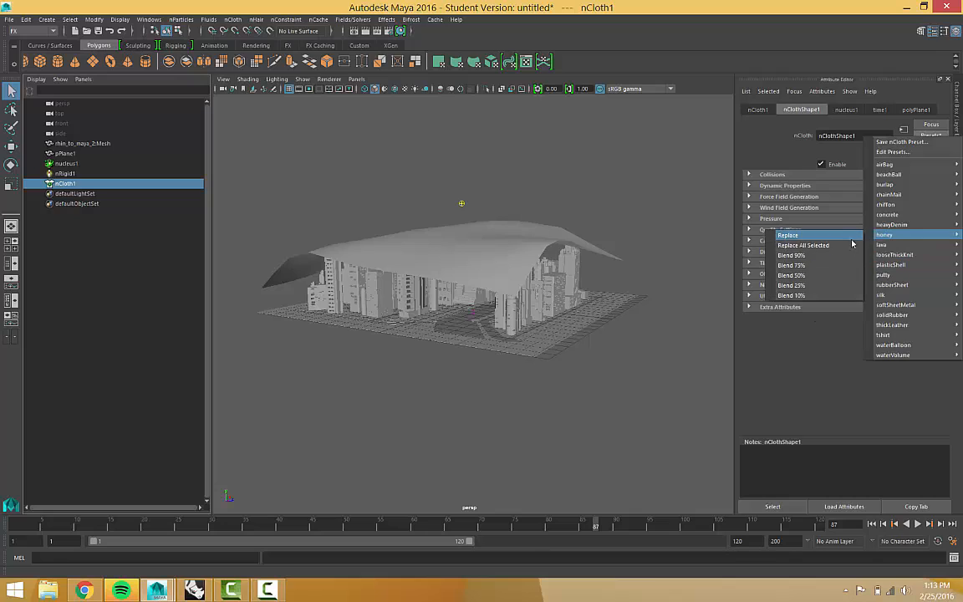
Replace the nCloth settings with the honey preset, run the simulation over the city mesh, and stop playback at frame 78.
left_click(843, 244)
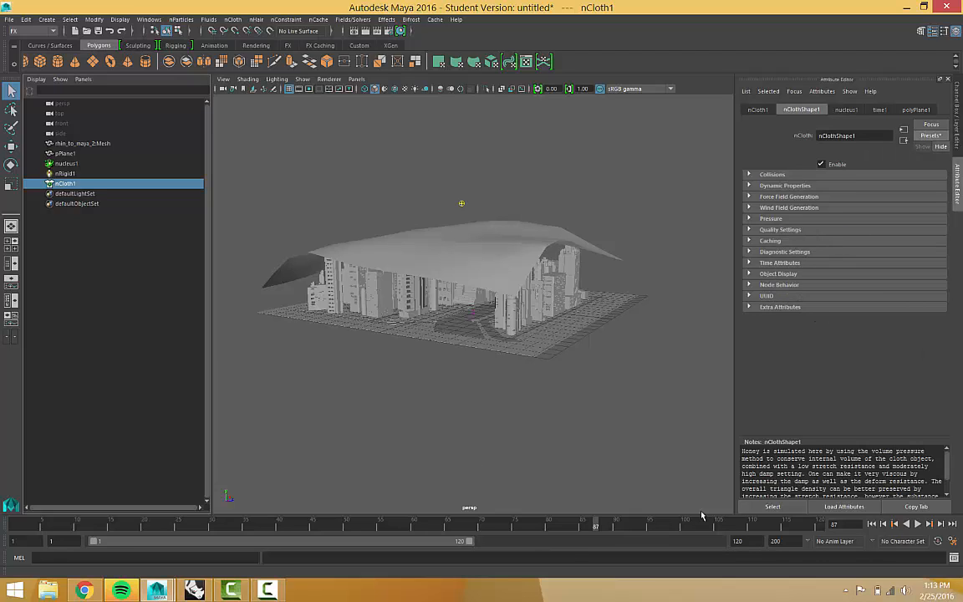
left_click(917, 524)
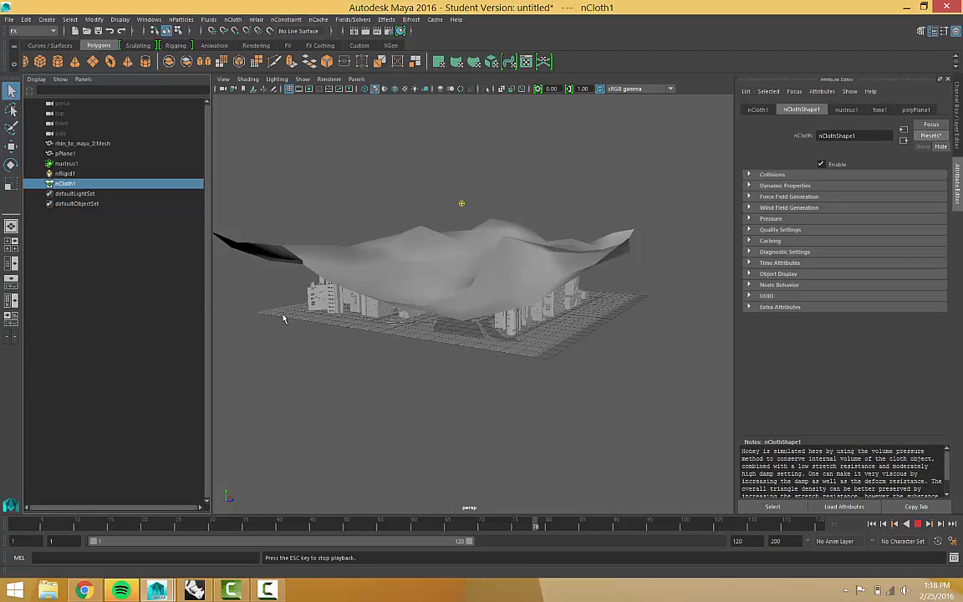
left_click(919, 525)
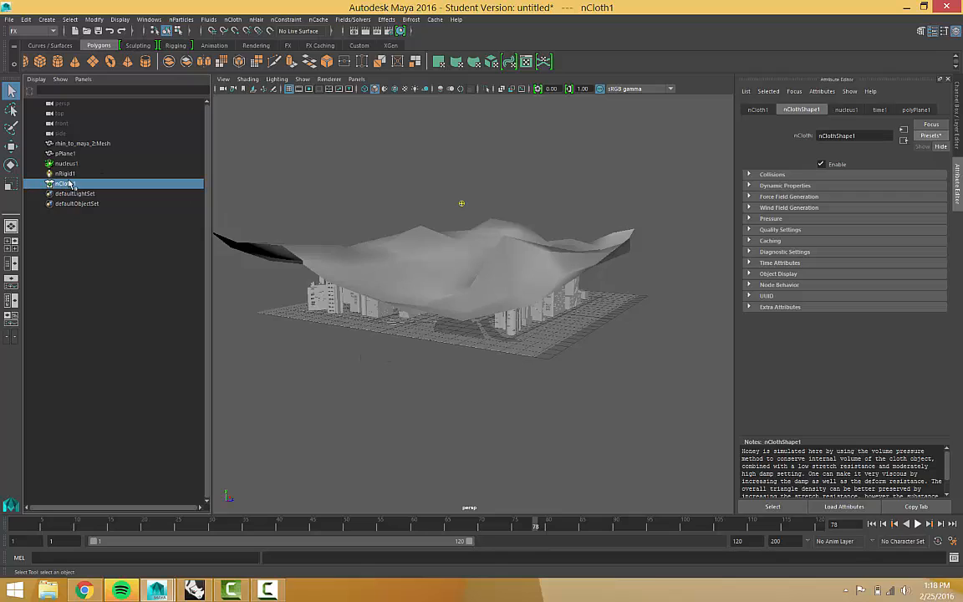
Delete the rhin_to_maya_2:Mesh city model from under the draped cloth.
key("f")
scroll(417, 287, "up", 4)
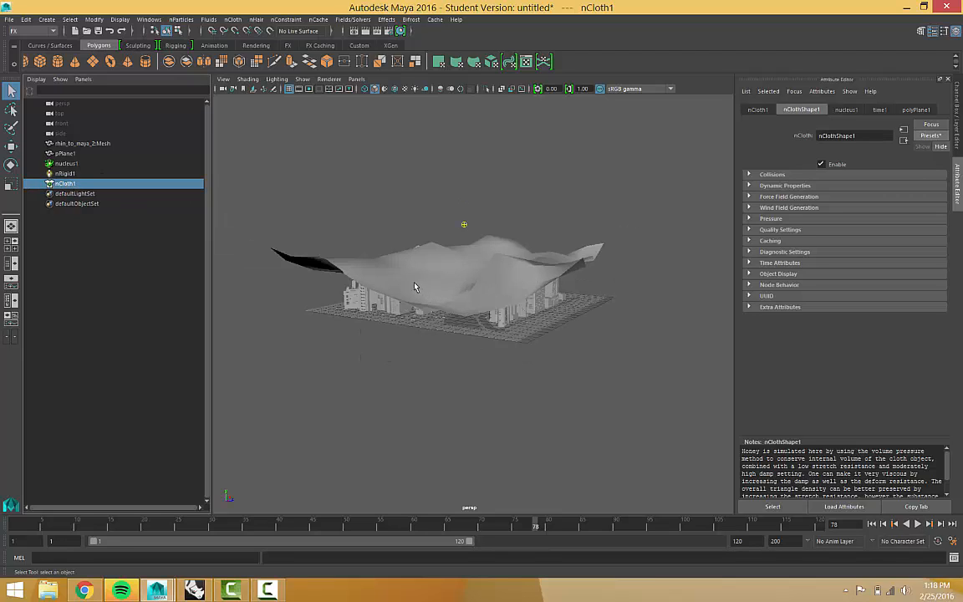
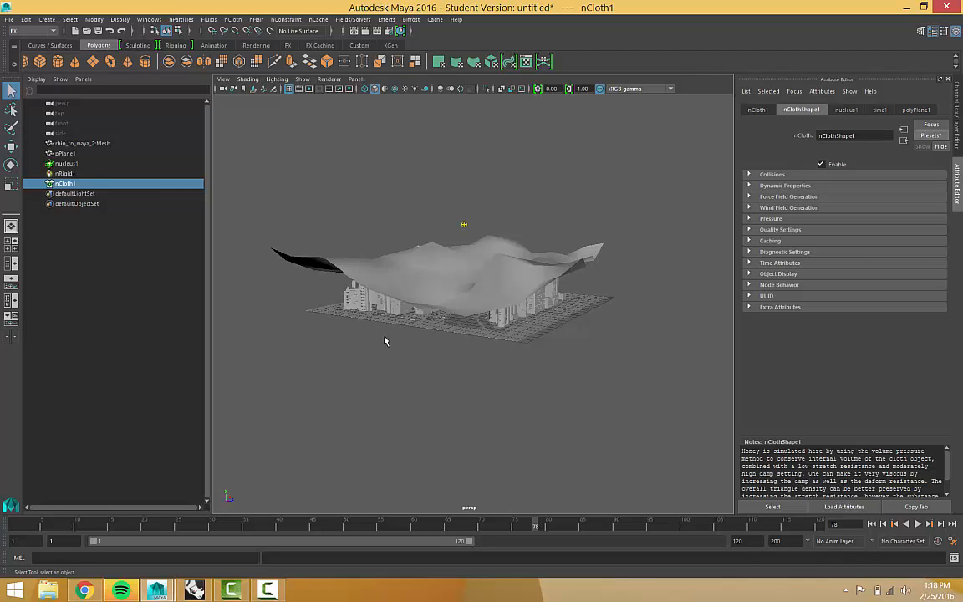
scroll(384, 340, "down", 2)
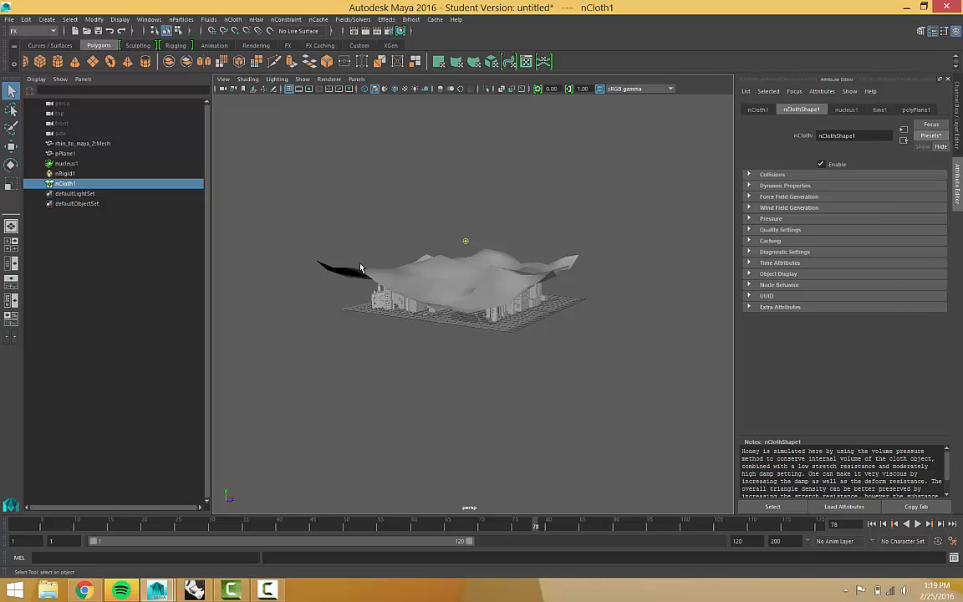
scroll(391, 315, "down", 3)
right_click(400, 281)
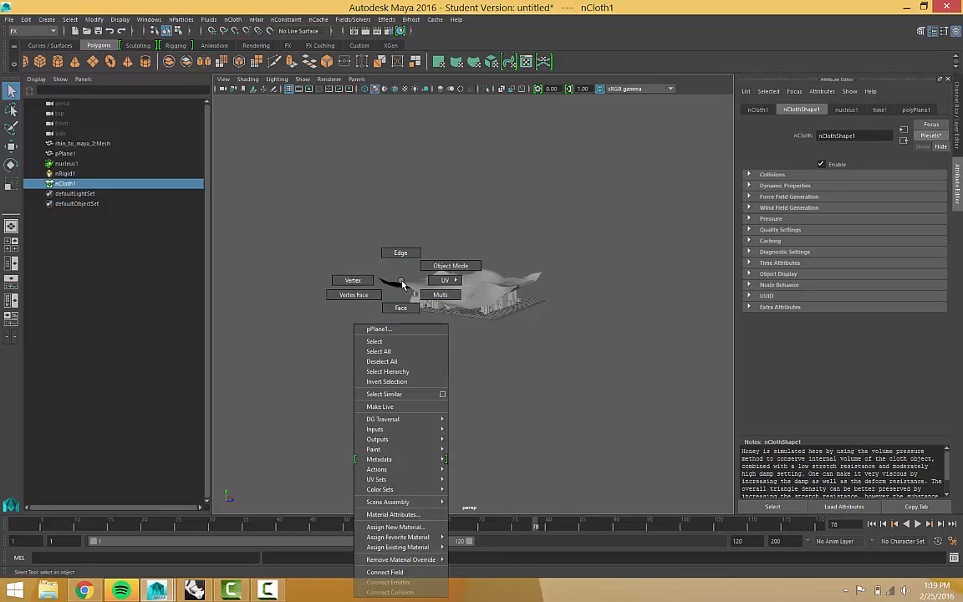
scroll(424, 290, "down", 2)
scroll(453, 267, "up", 3)
left_click_drag(453, 267, 544, 305, "alt")
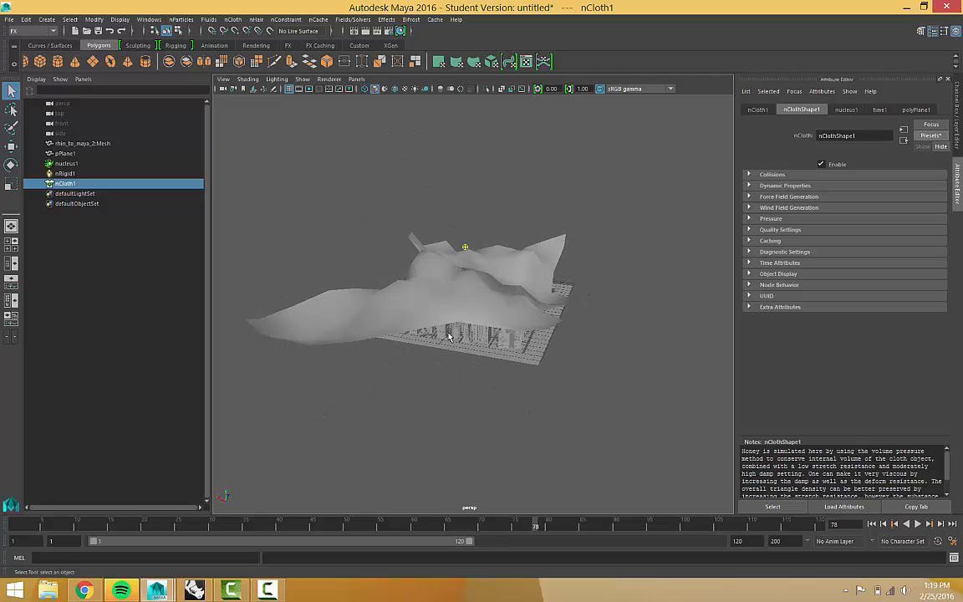
left_click(88, 144)
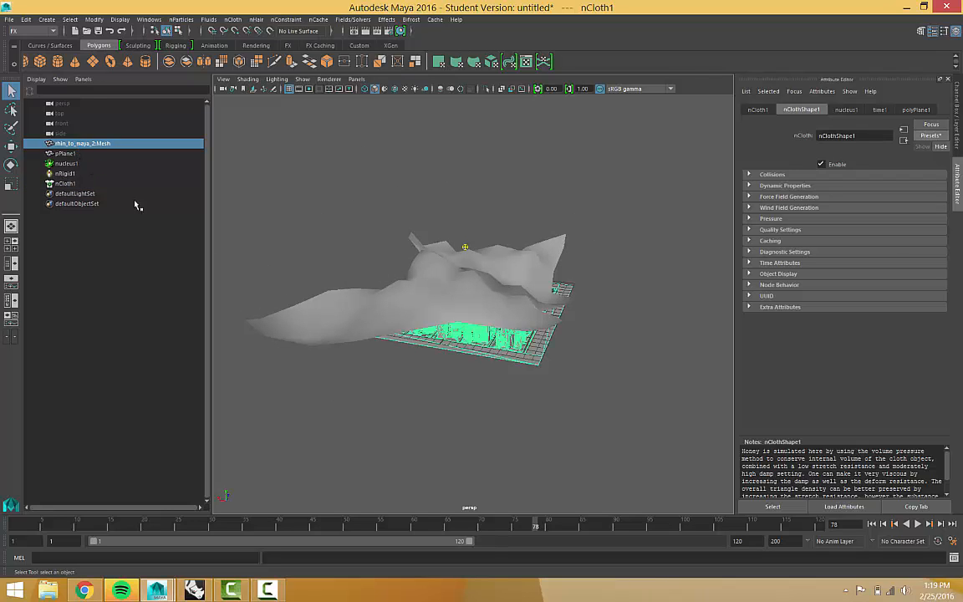
key("Delete")
Select the draped plane pPlane1 and preview it smoothed before returning it to the unsmoothed display.
left_click(329, 312)
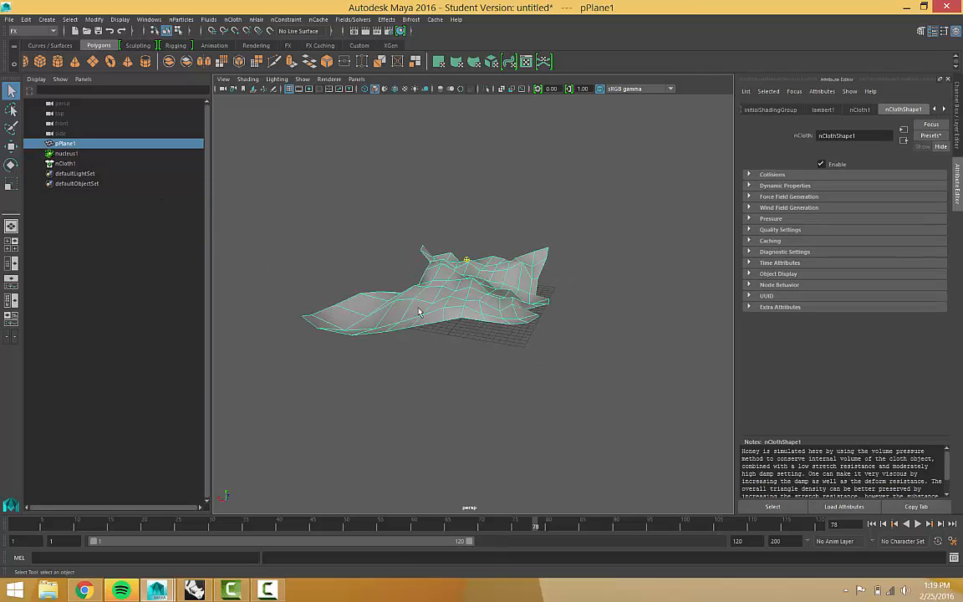
right_click(421, 282)
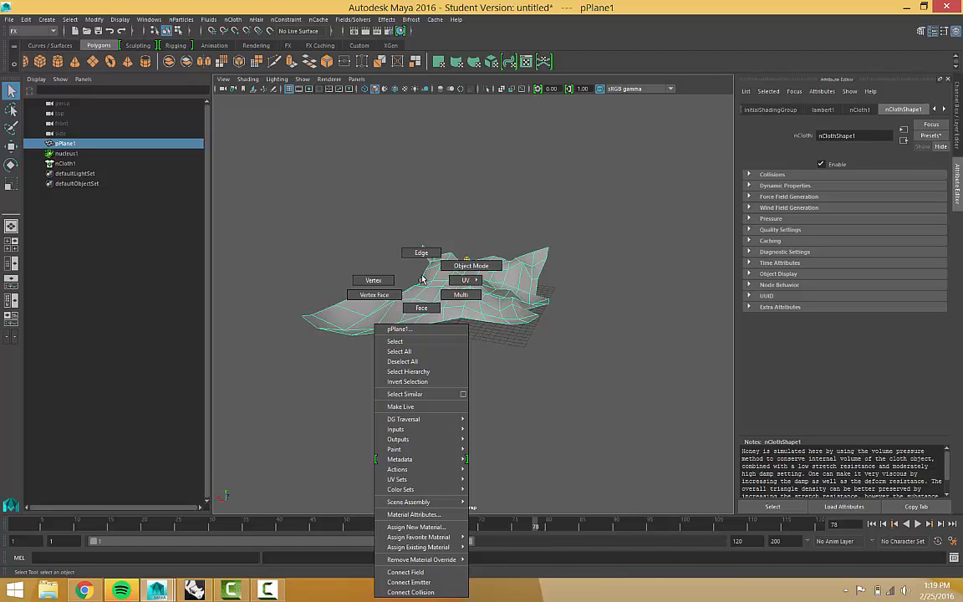
right_click_drag(423, 279, 423, 279)
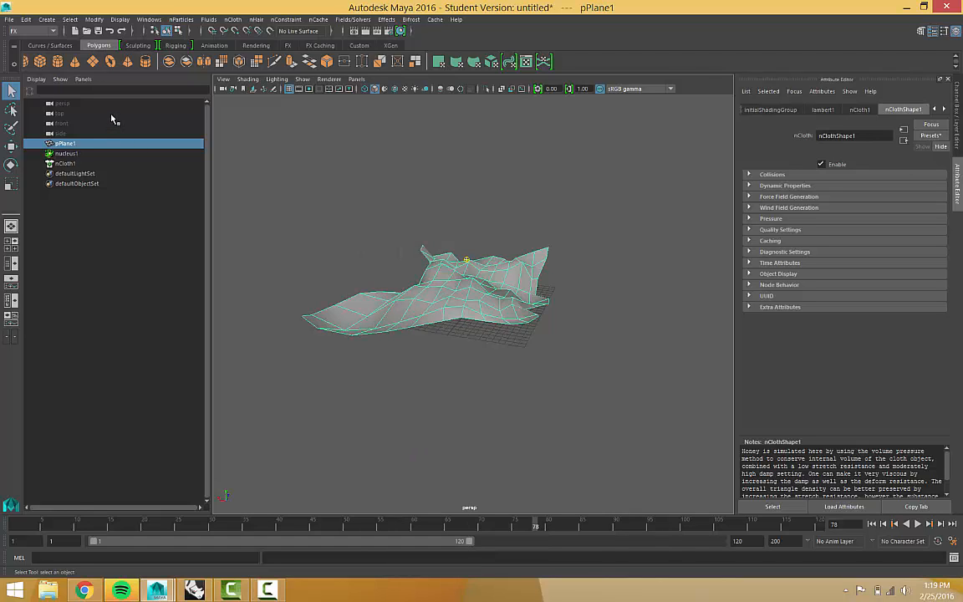
key("3")
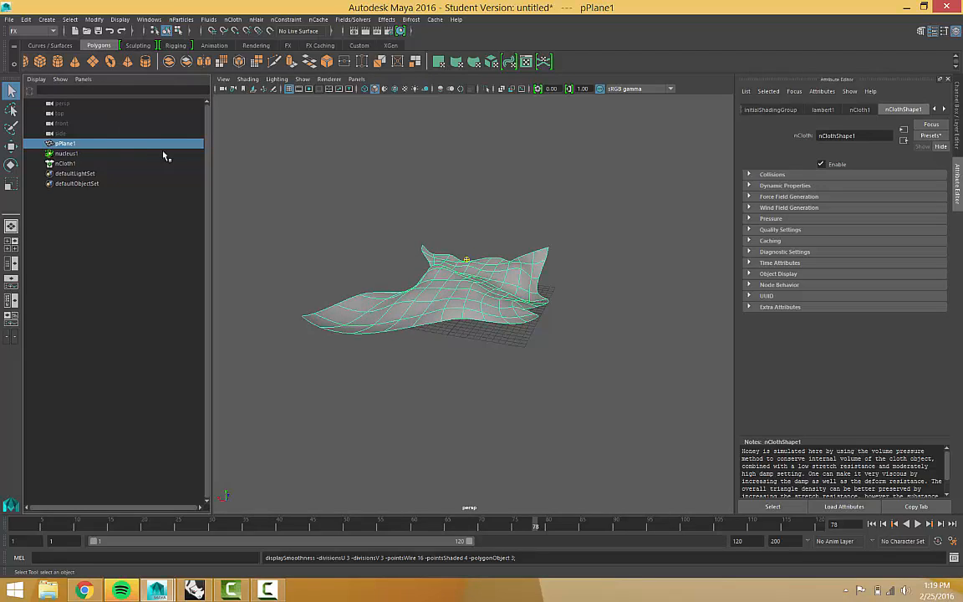
key("1")
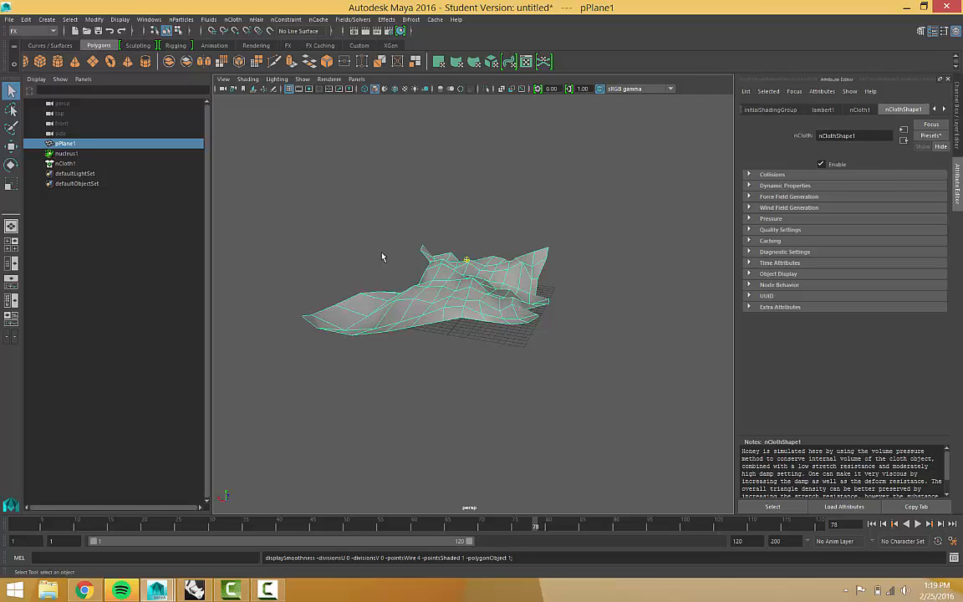
Compare the draped plane's faceted and smoothed displays from above, finishing with smooth mesh preview on.
scroll(488, 282, "down", 2)
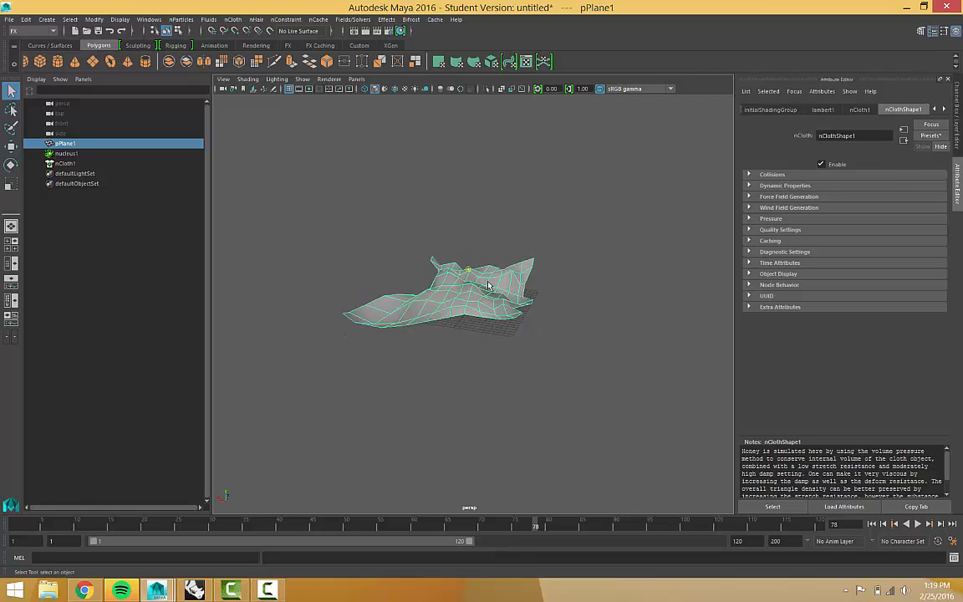
scroll(481, 282, "up", 6)
right_click(472, 282)
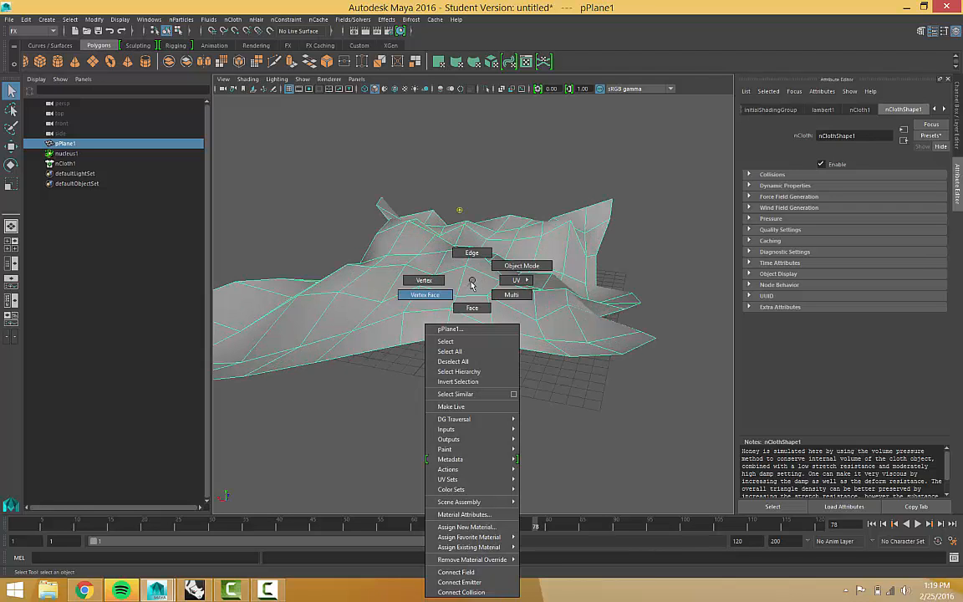
left_click_drag(471, 280, 381, 317, "alt")
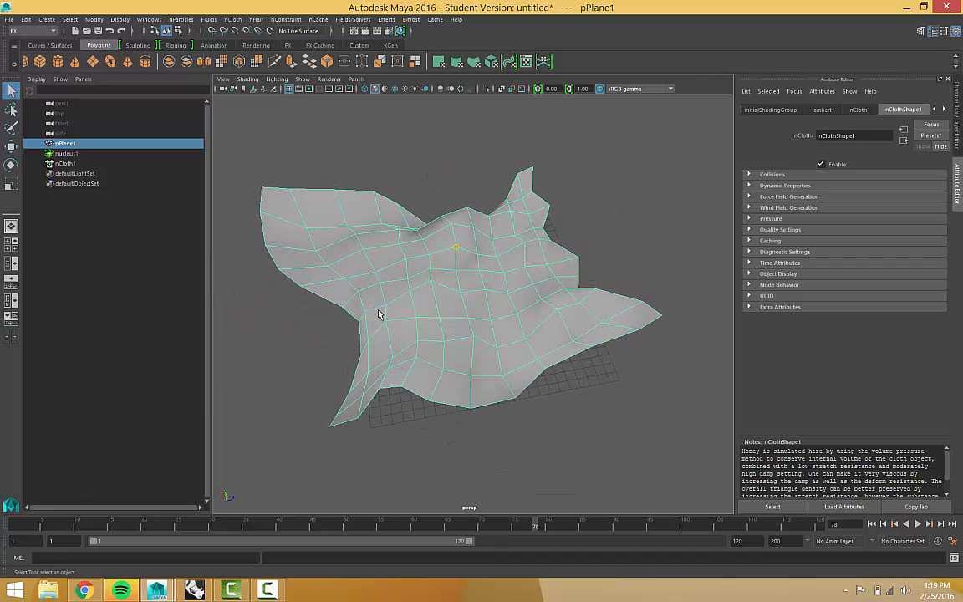
key("2")
key("3")
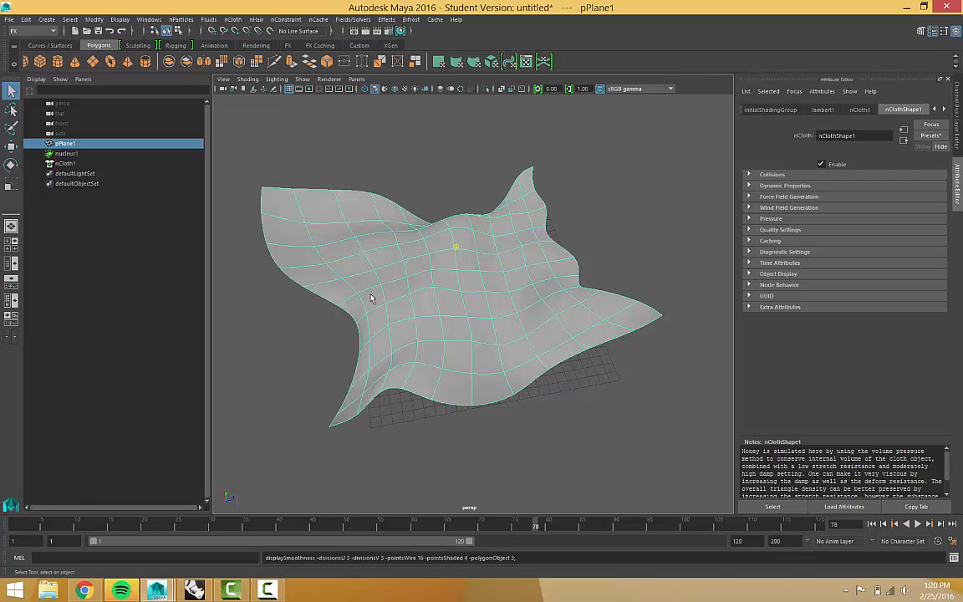
key("1")
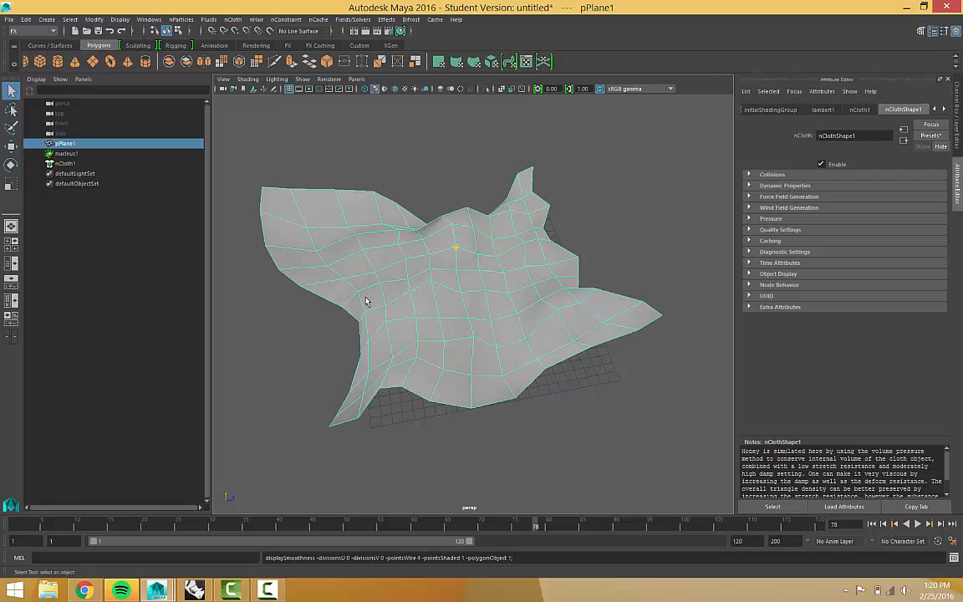
key("3")
key("1")
key("3")
key("1")
key("3")
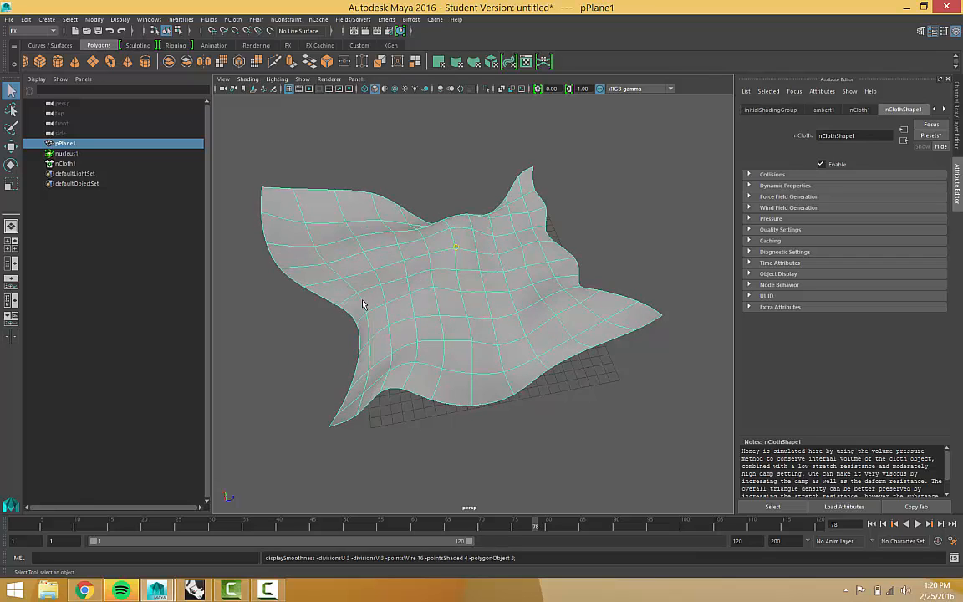
scroll(366, 302, "down", 2)
key("1")
key("3")
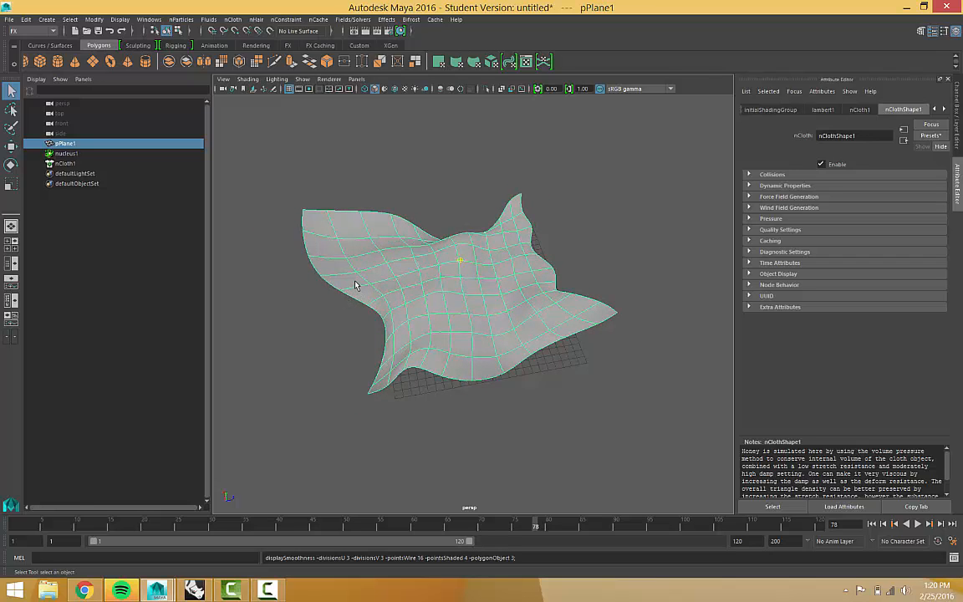
key("2")
key("3")
key("2")
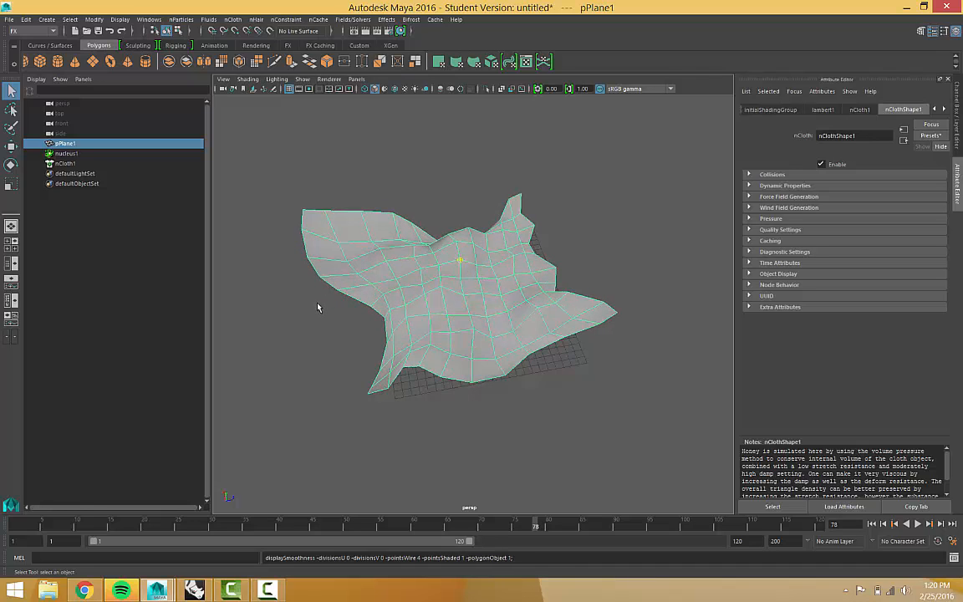
key("3")
Compare the plane's original, cage-plus-smooth and fully smoothed displays up close, finishing on the smoothed one.
scroll(329, 310, "down", 1)
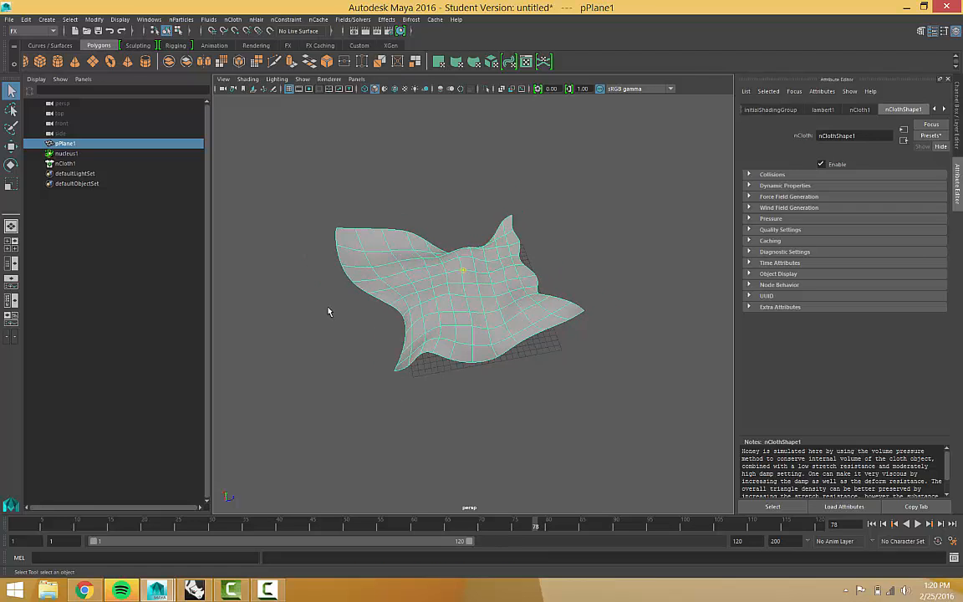
scroll(403, 269, "down", 1)
scroll(451, 280, "up", 4)
scroll(436, 286, "up", 2)
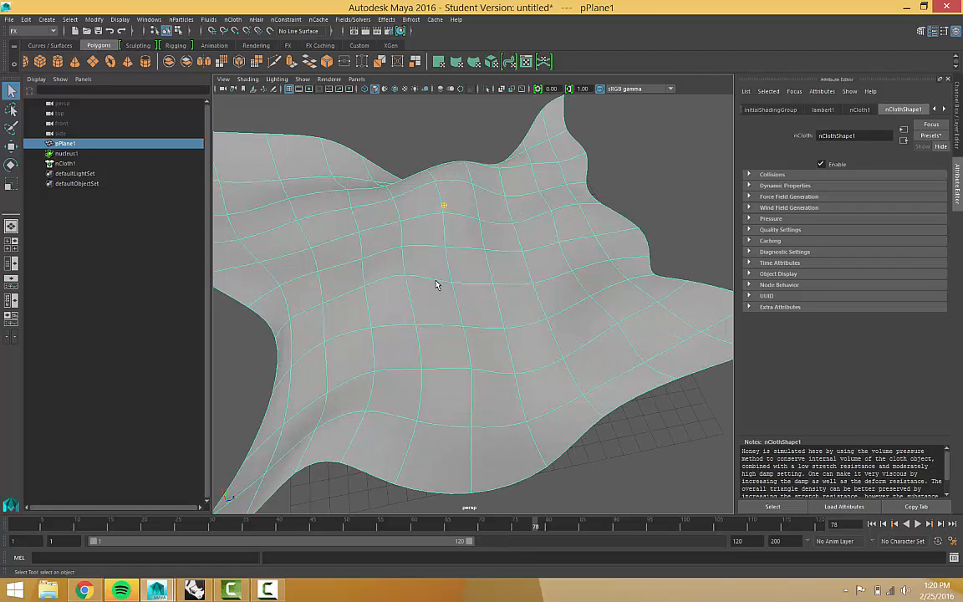
key("1")
key("2")
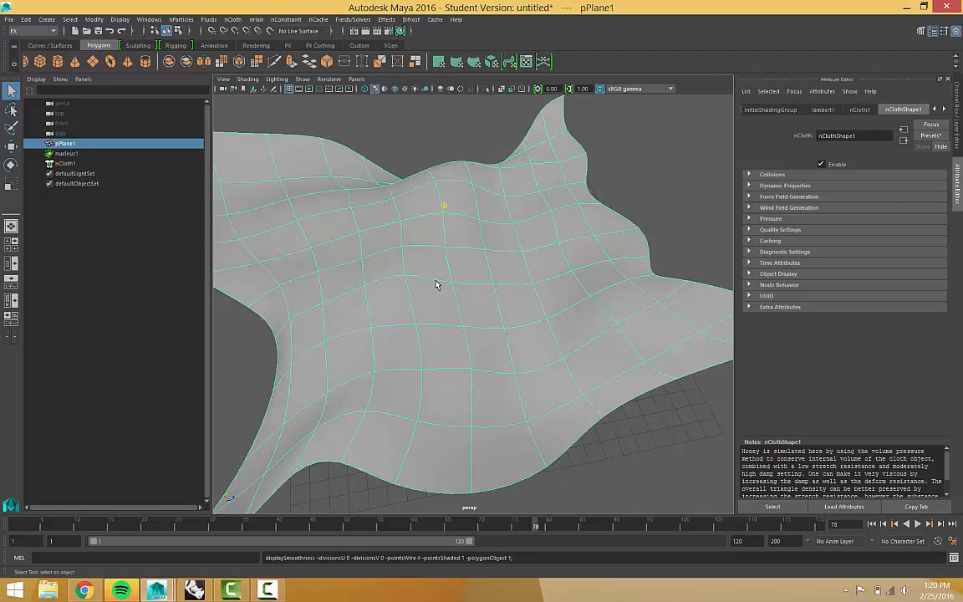
key("1")
key("2")
key("3")
key("1")
key("2")
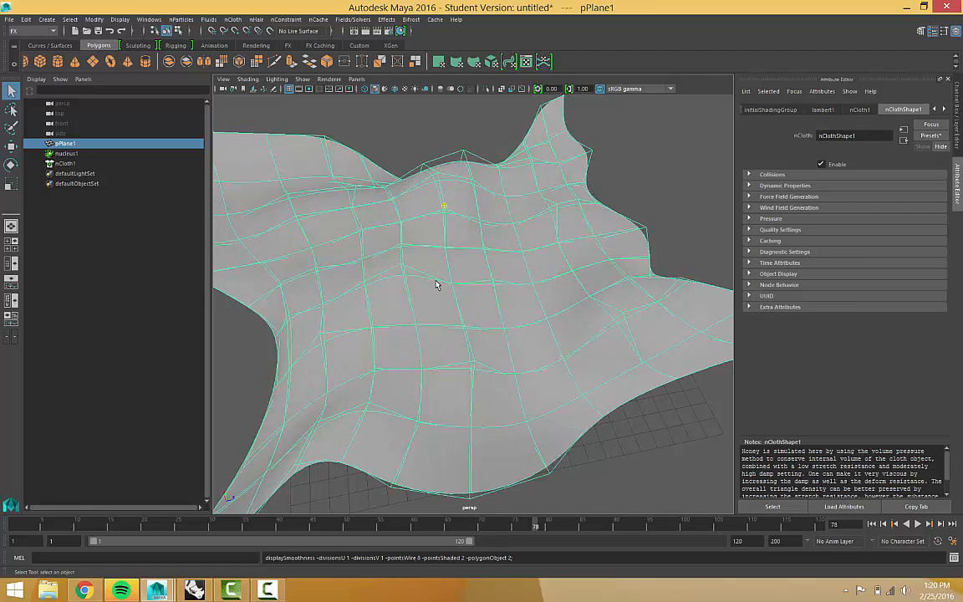
key("3")
key("1")
key("2")
key("3")
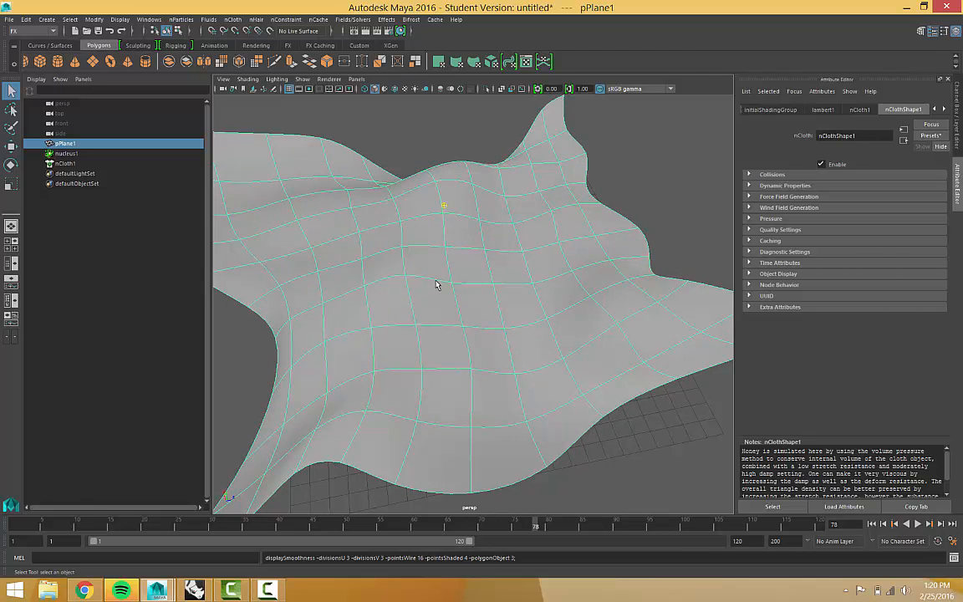
key("1")
key("2")
key("3")
key("1")
key("2")
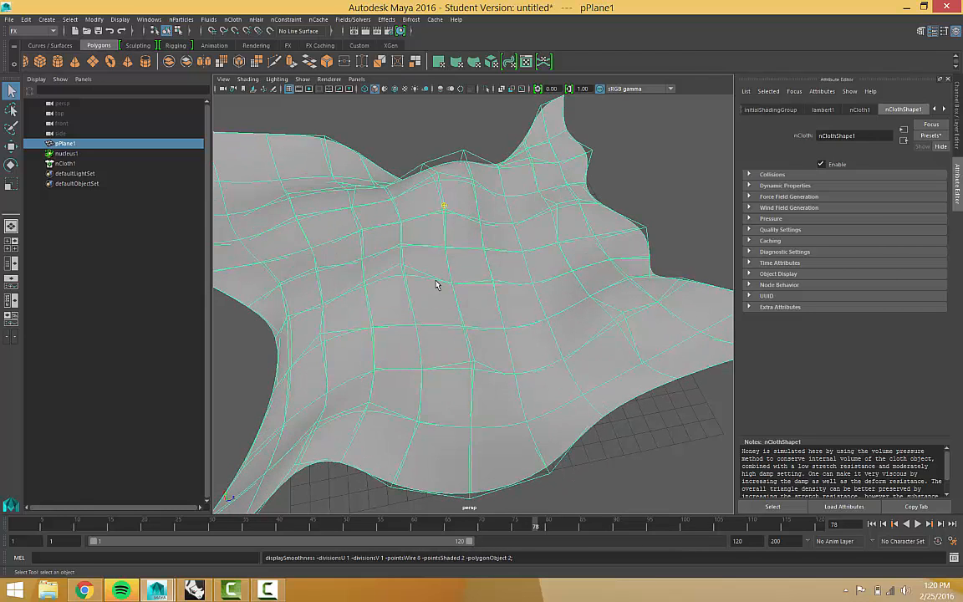
key("3")
key("1")
key("3")
key("1")
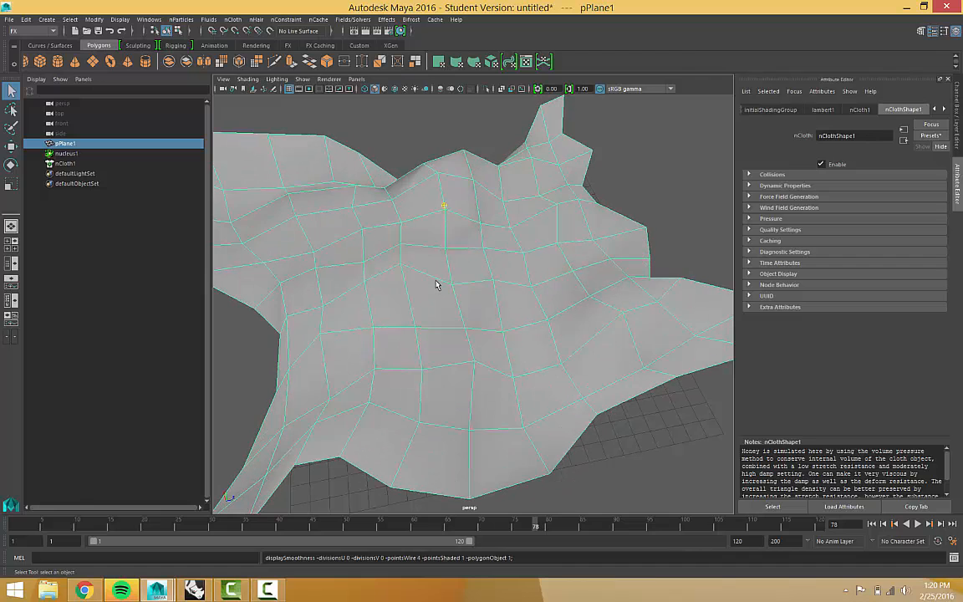
key("3")
key("1")
key("2")
key("3")
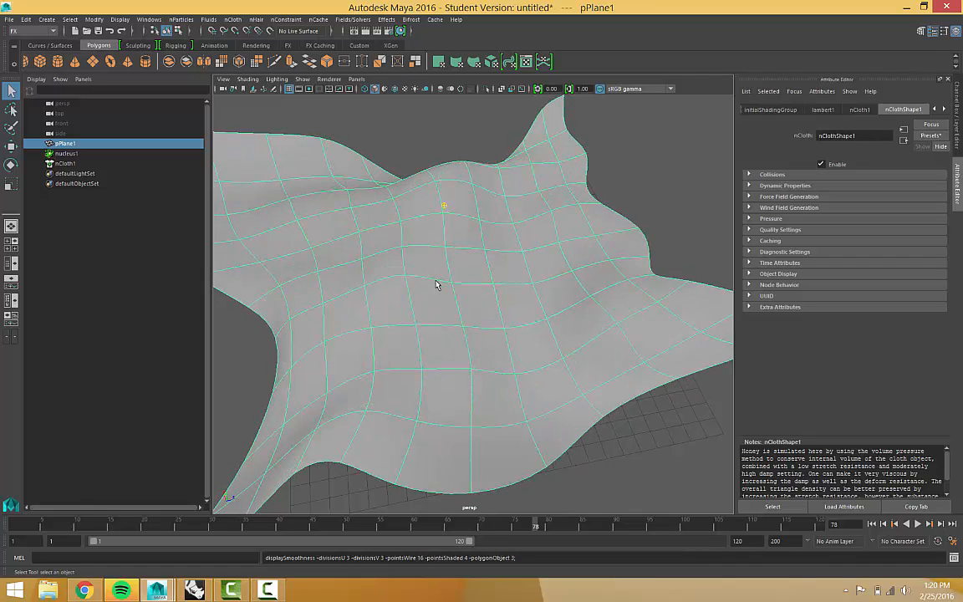
key("1")
key("3")
Inspect the smoothed cloth surface from several sides and clear the selection.
scroll(421, 292, "down", 5)
right_click_drag(423, 280, 424, 280)
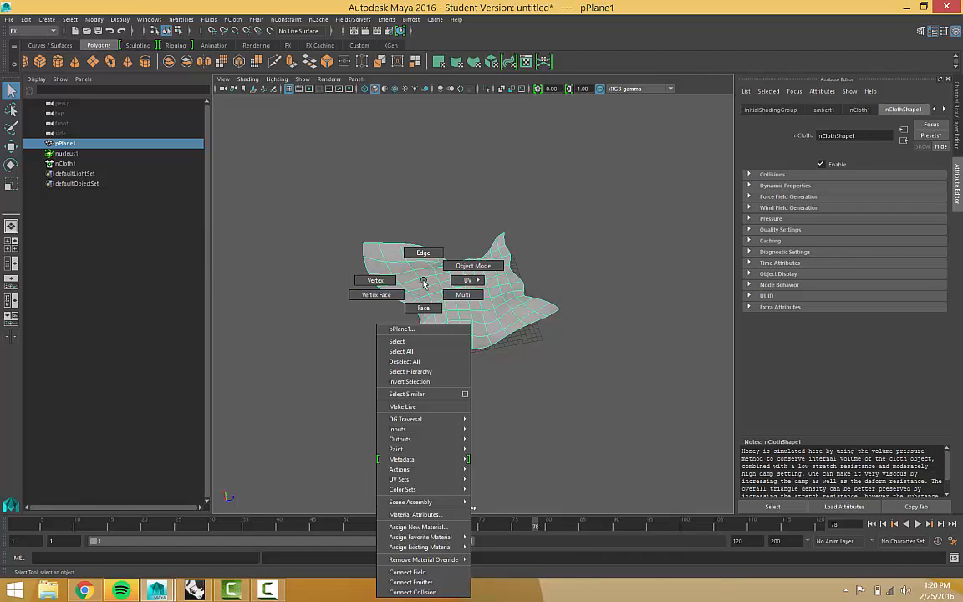
scroll(449, 282, "up", 5)
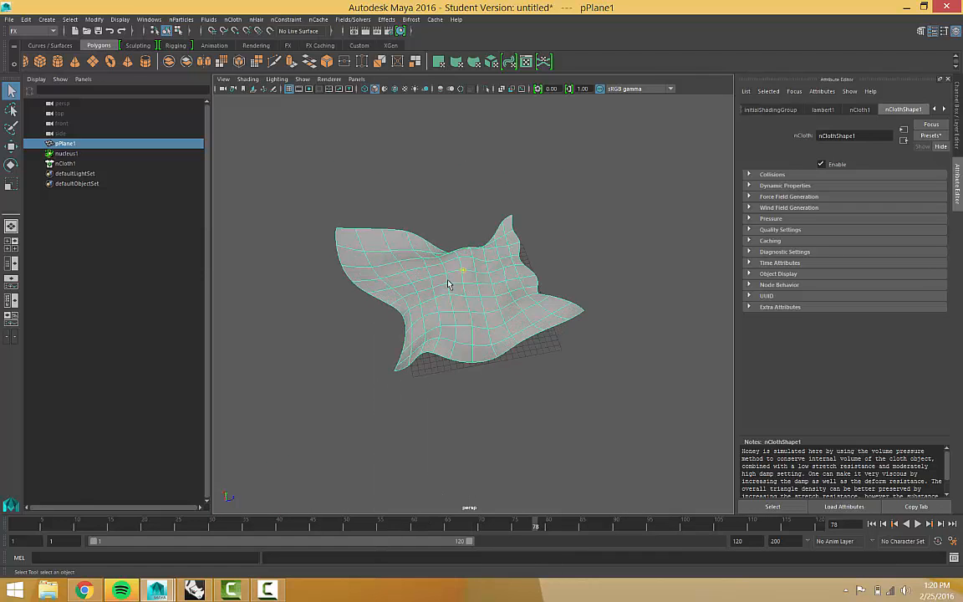
left_click_drag(390, 265, 482, 239, "alt")
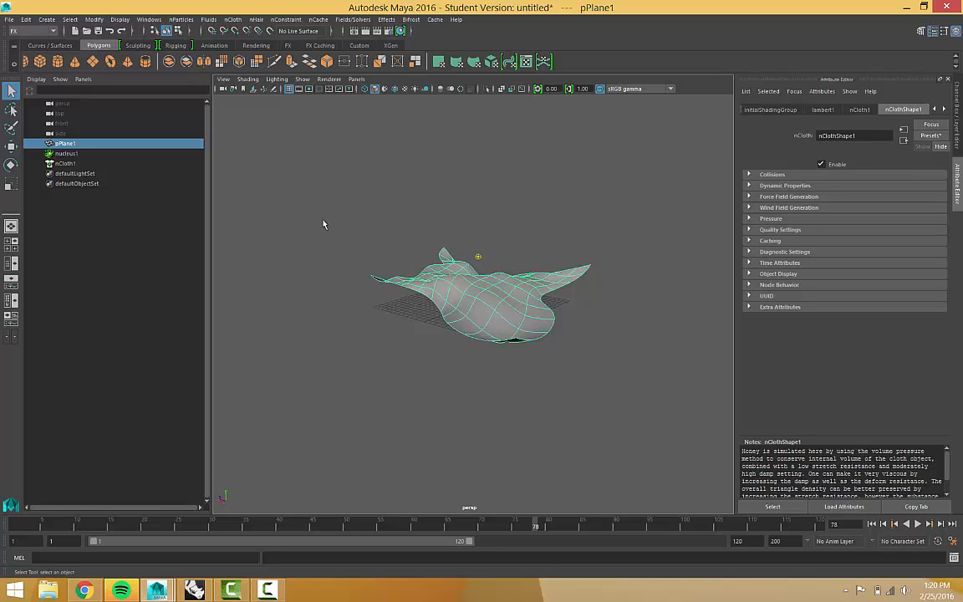
scroll(449, 291, "down", 2)
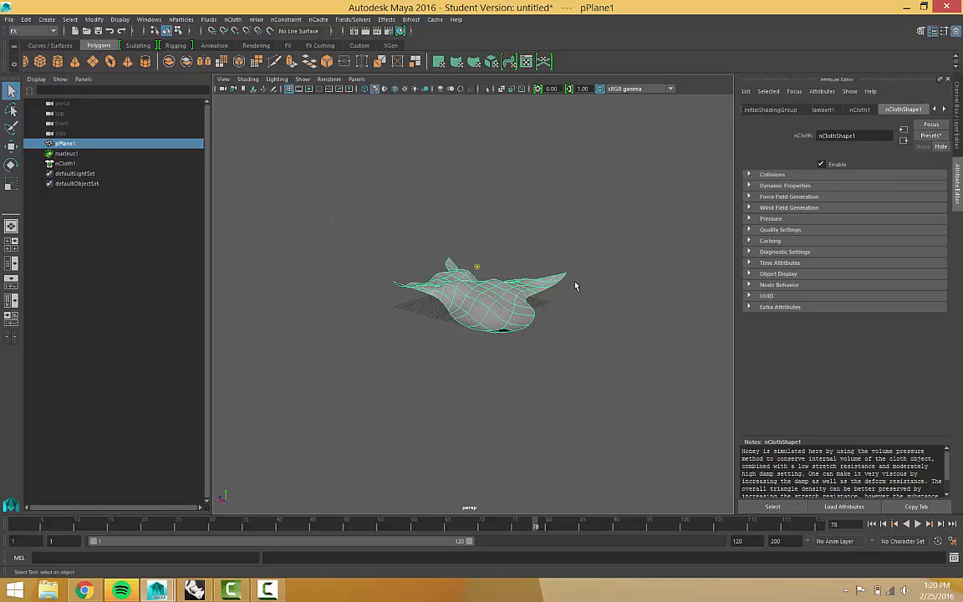
left_click_drag(583, 263, 576, 241, "alt")
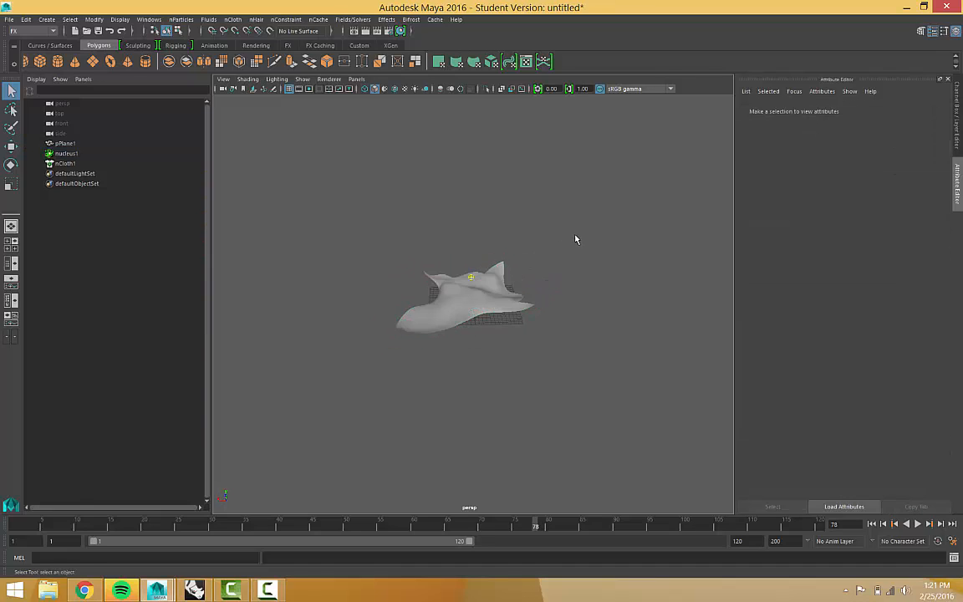
Select the draped plane pPlane1, try moving it sideways, and delete it from the scene.
key("ctrl+z")
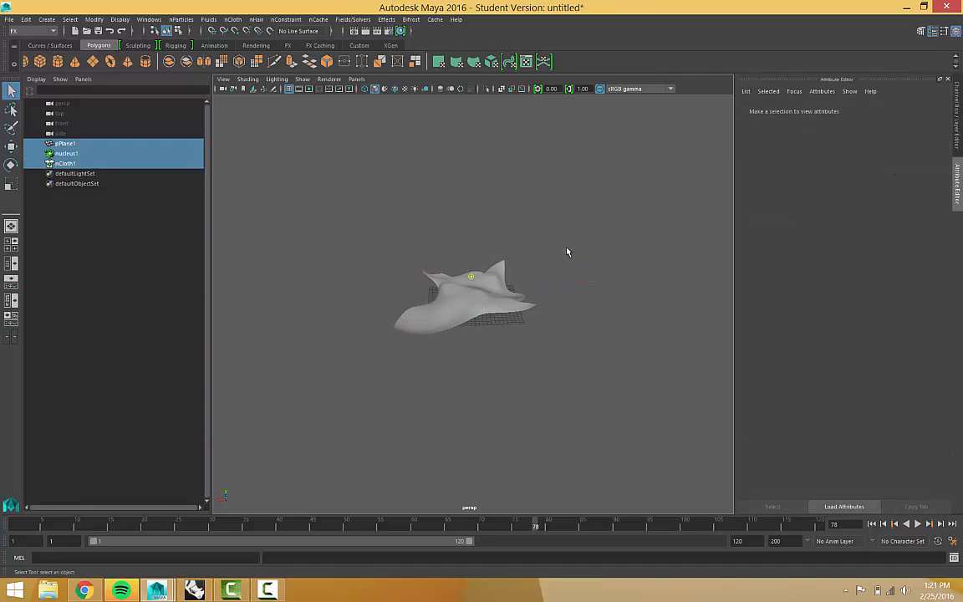
left_click(568, 294)
left_click(459, 292)
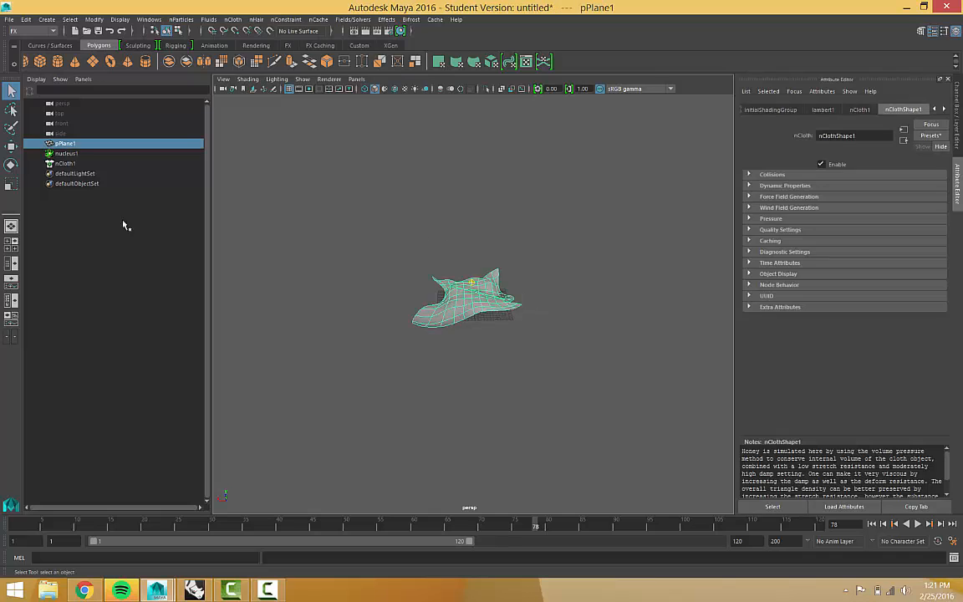
left_click(11, 148)
left_click_drag(426, 284, 185, 287)
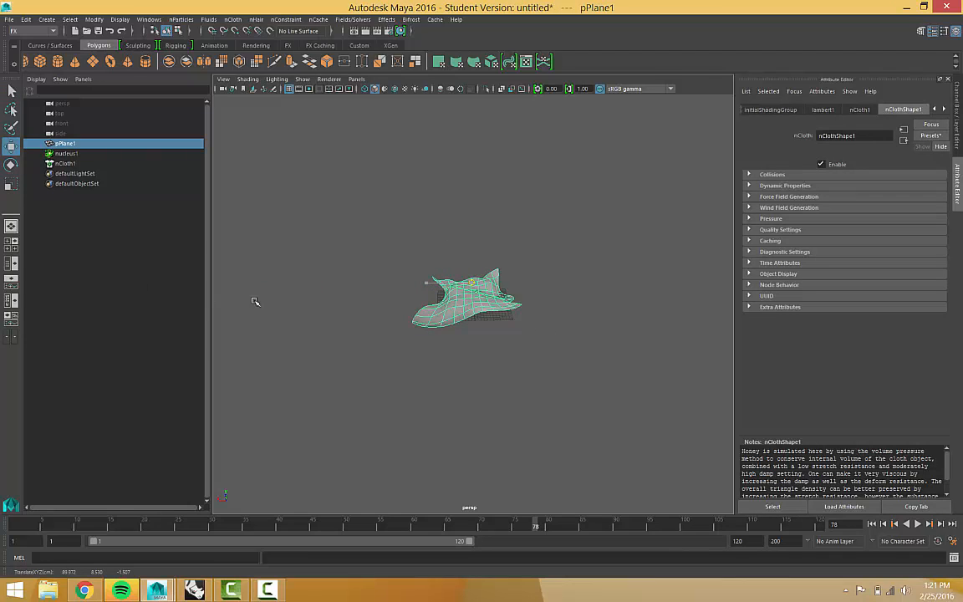
left_click_drag(255, 301, 364, 313)
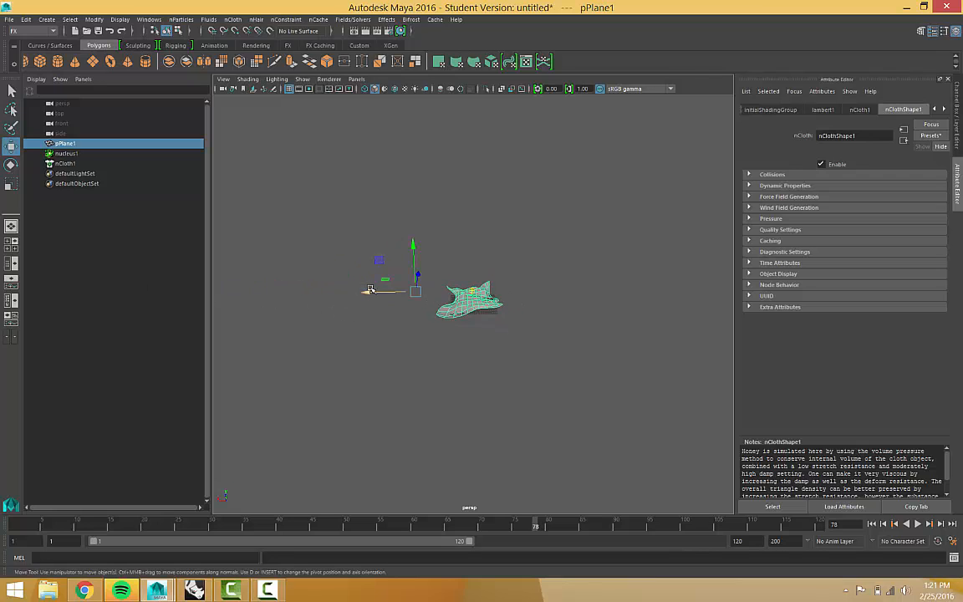
key("Delete")
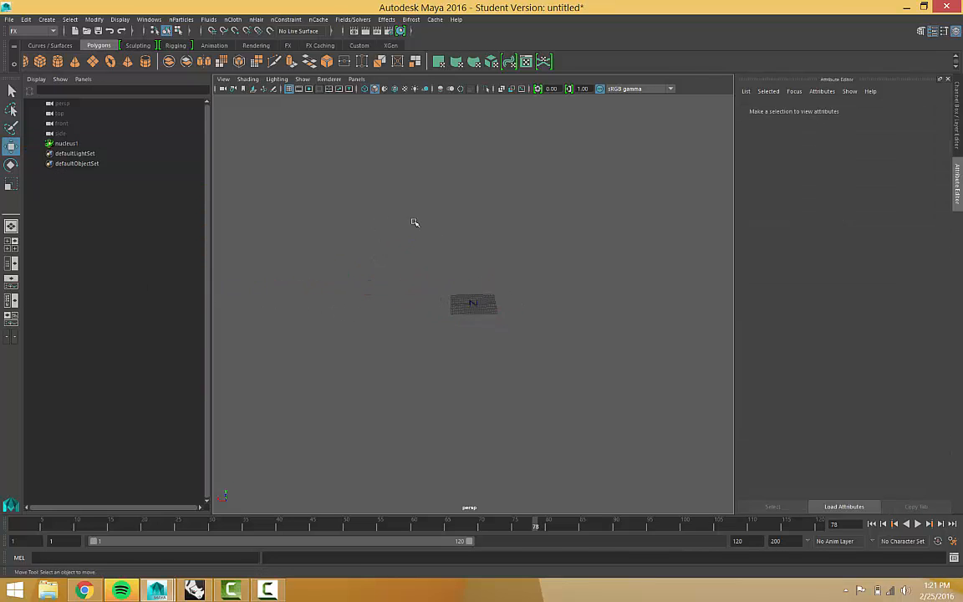
Create a polygon plane scaled to 20 in X and Z and make it an nCloth passive collider.
scroll(476, 303, "up", 5)
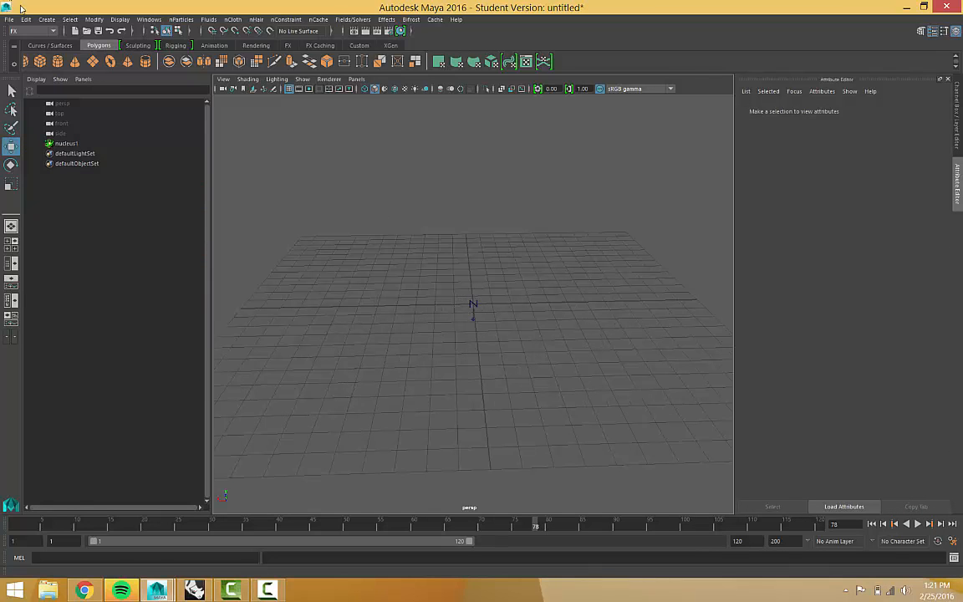
left_click(138, 45)
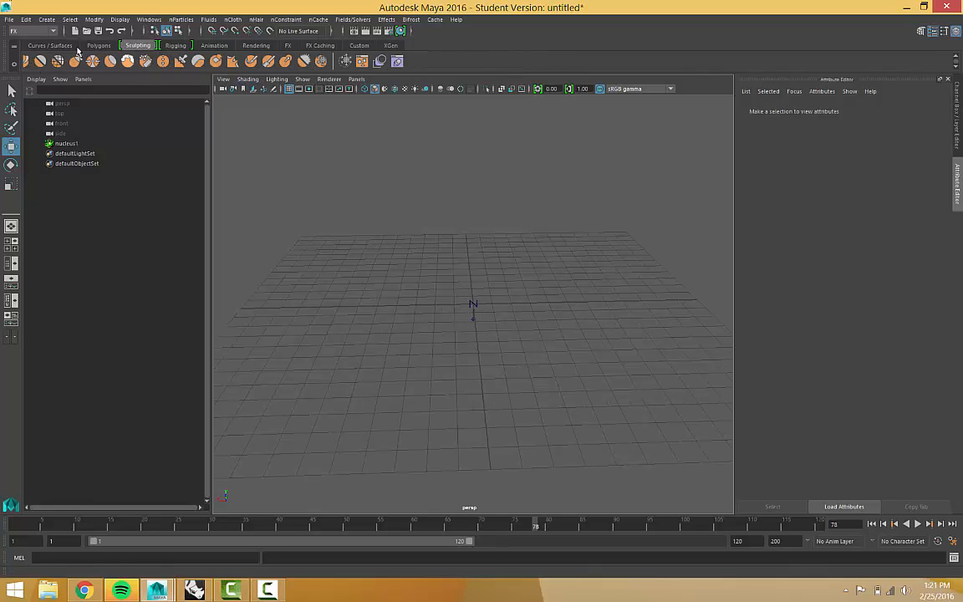
left_click(45, 46)
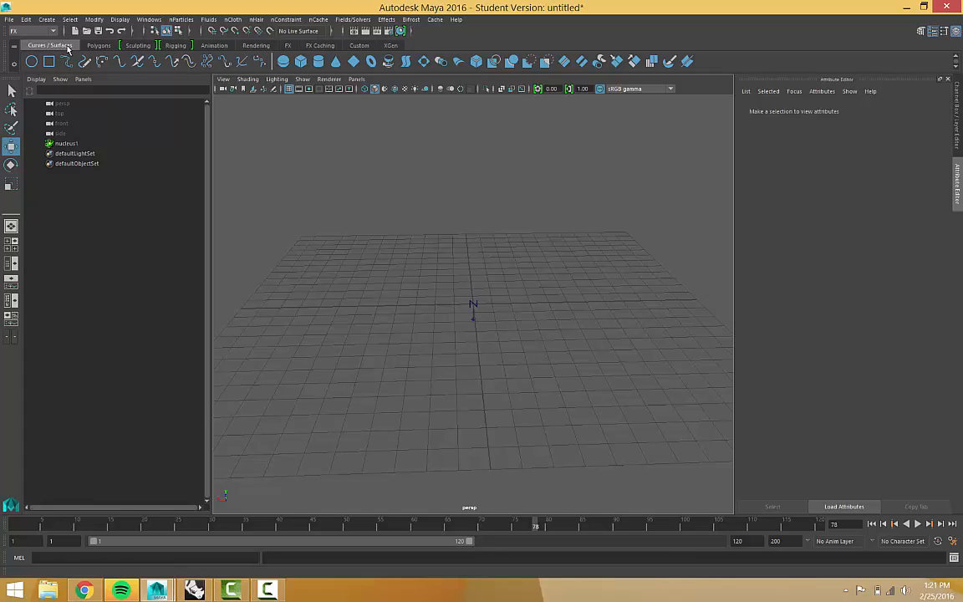
left_click(98, 46)
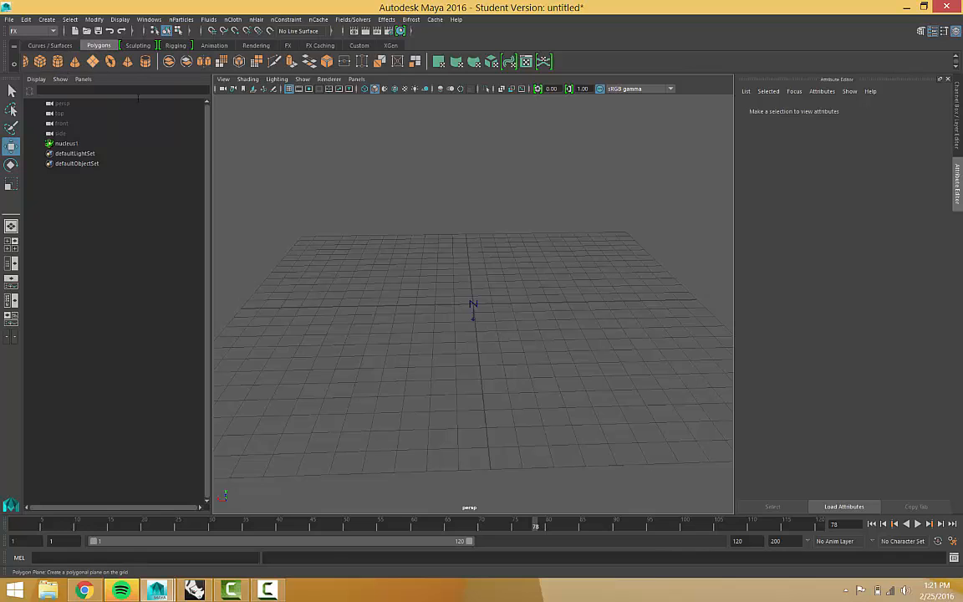
left_click(92, 61)
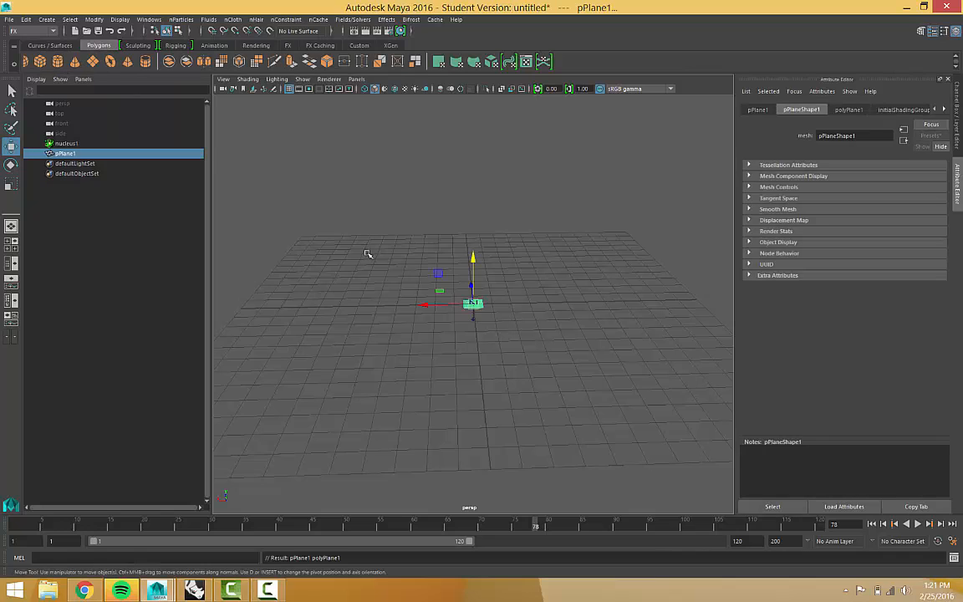
left_click(751, 112)
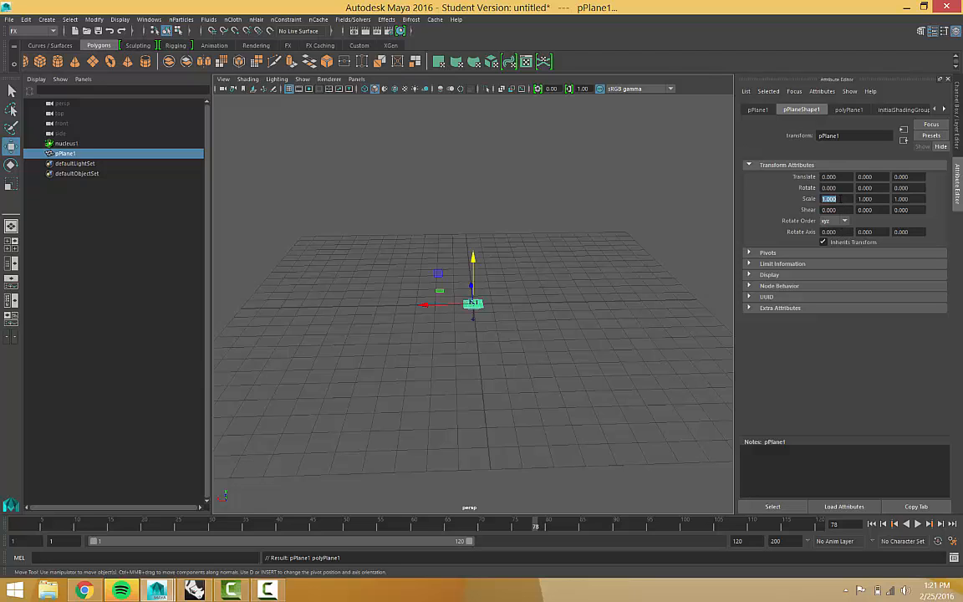
key("Tab")
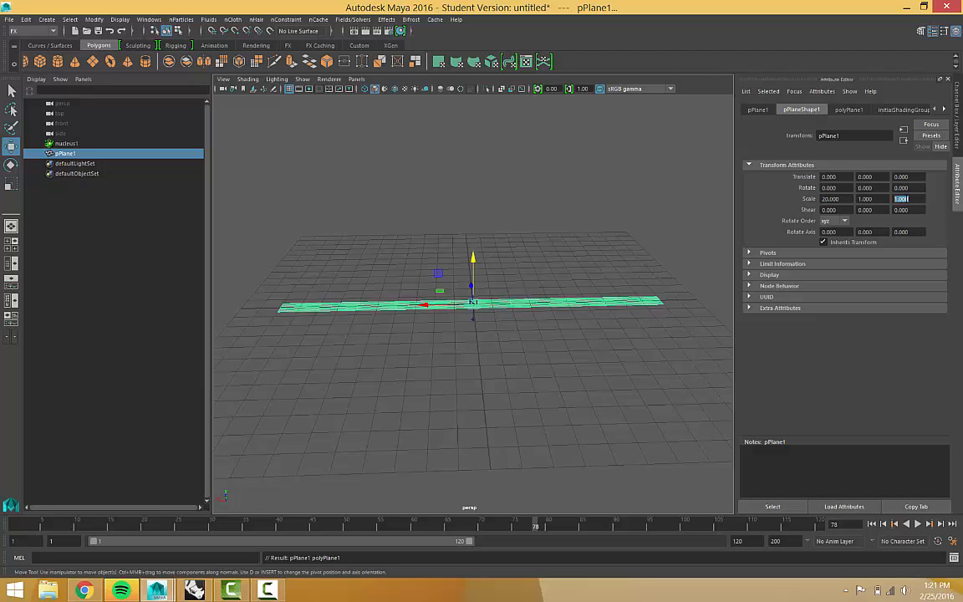
key("Tab")
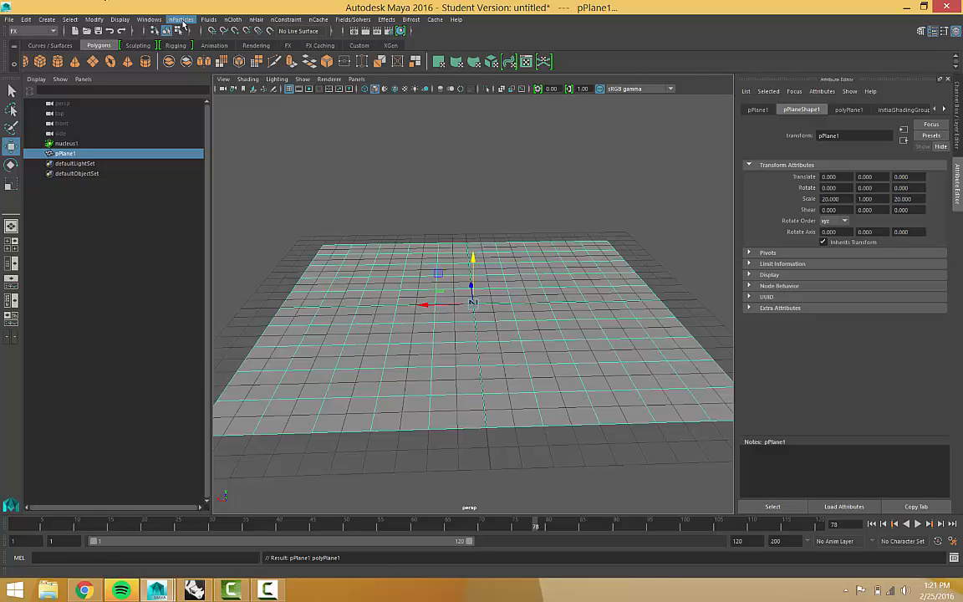
left_click(232, 21)
left_click(231, 42)
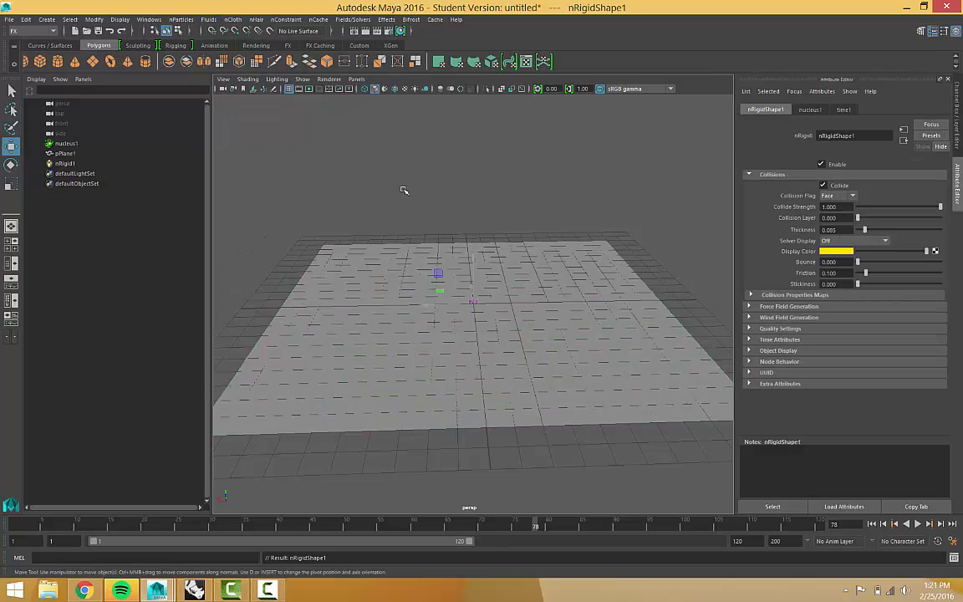
Create a polygon cone and raise it above the centre of the plane.
left_click(76, 67)
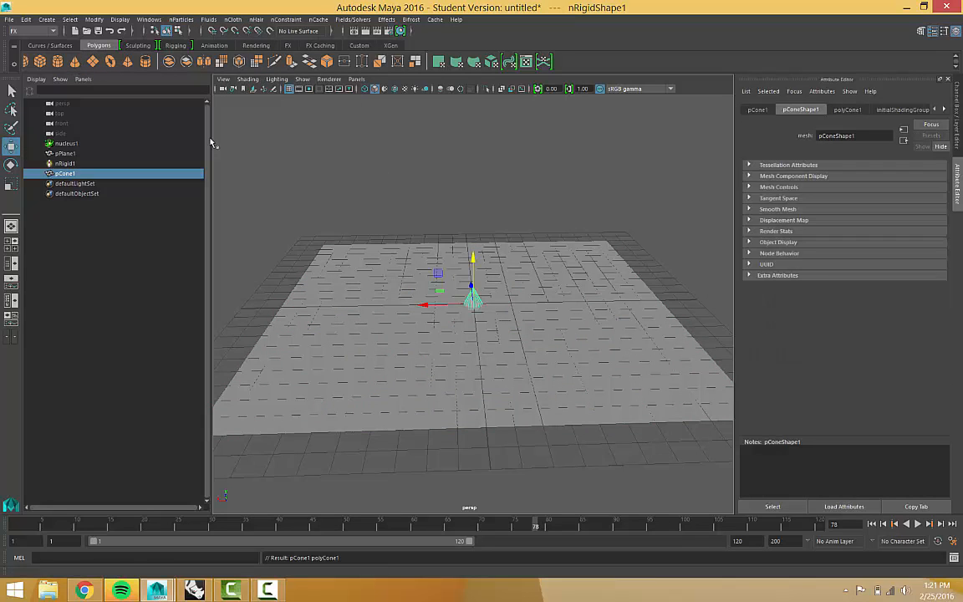
left_click_drag(472, 262, 458, 157)
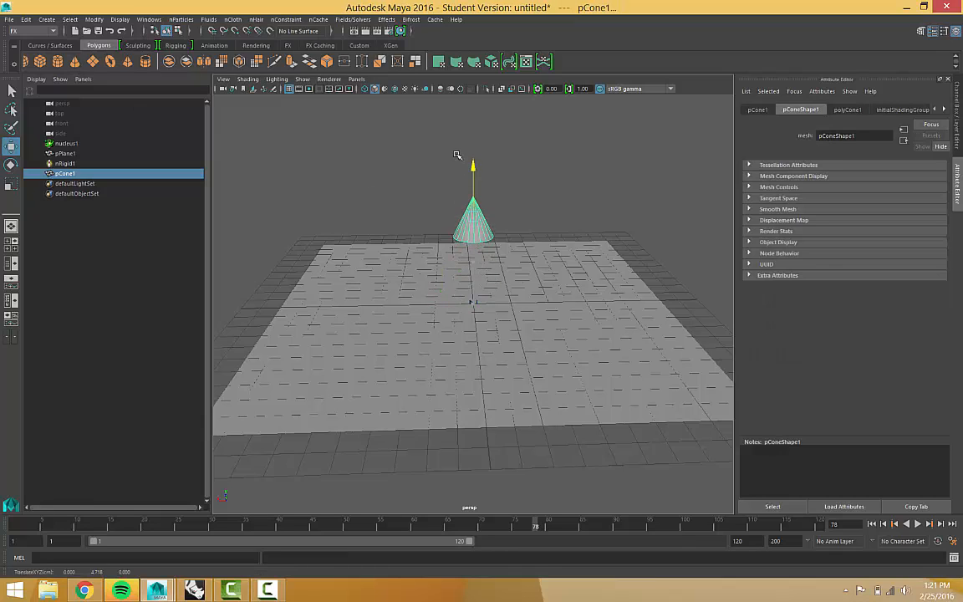
scroll(318, 208, "down", 3)
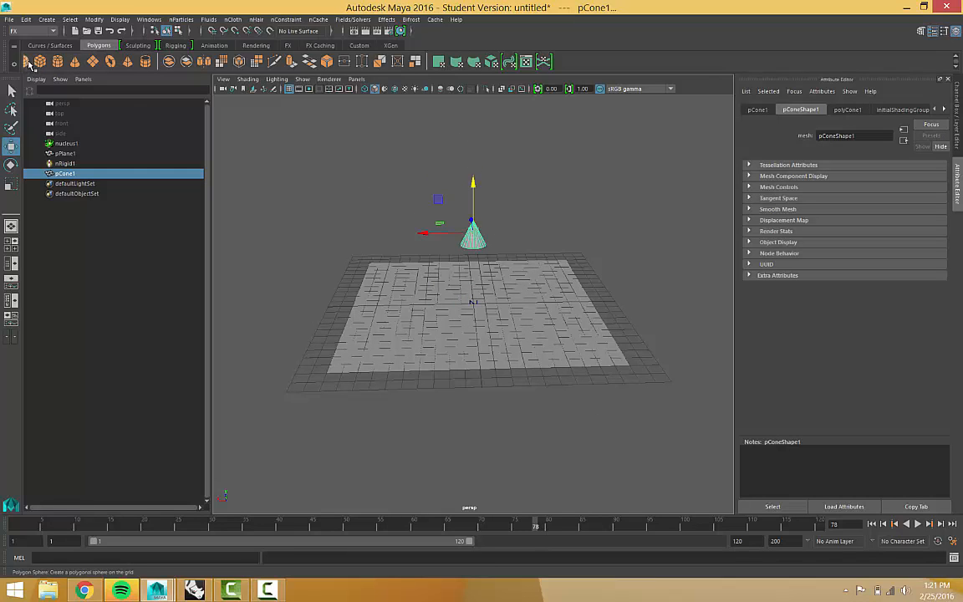
Create a polygon sphere and place it above the plane, to one side of the cone.
left_click(27, 63)
scroll(493, 291, "down", 3)
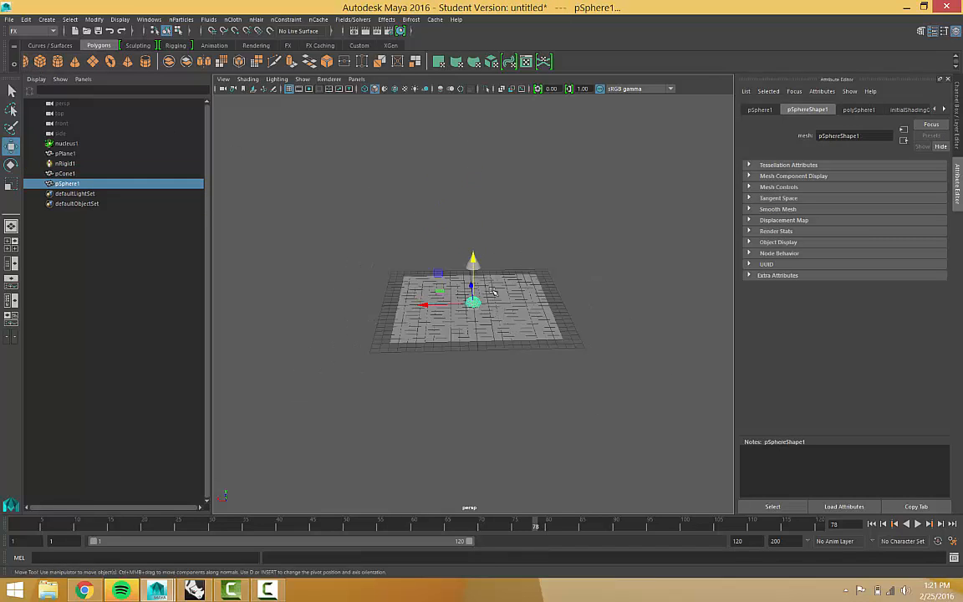
left_click_drag(473, 289, 404, 282)
scroll(470, 270, "down", 2)
scroll(404, 282, "down", 2)
scroll(441, 290, "up", 5)
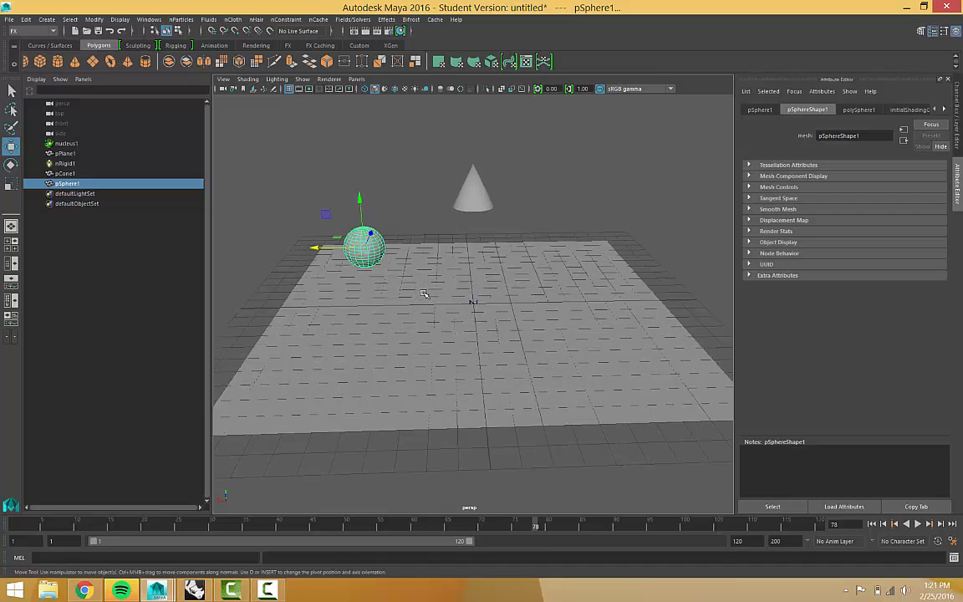
Scale the sphere along its vertical axis to about twice its height, forming an upright ellipsoid.
left_click(11, 186)
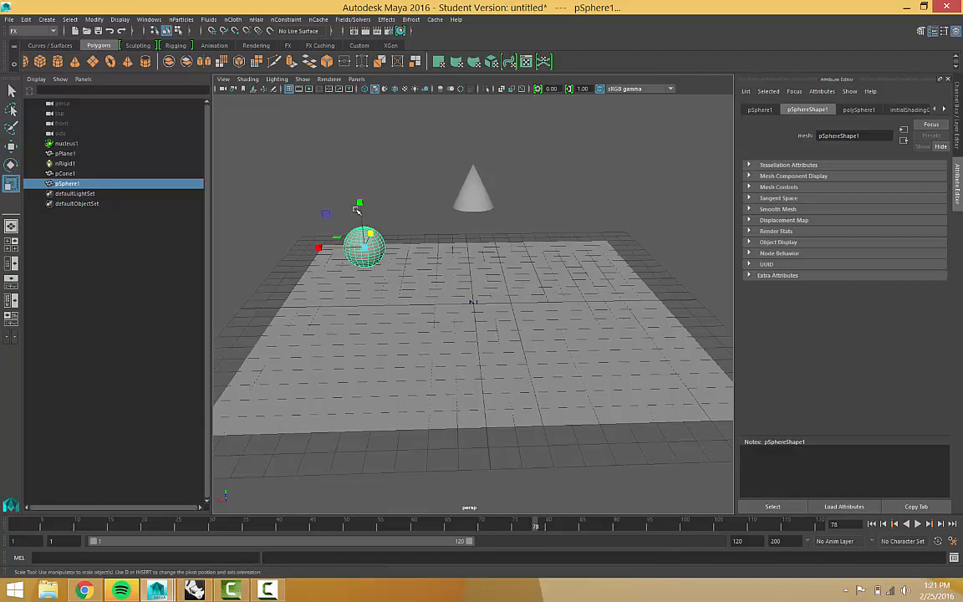
left_click_drag(359, 203, 283, 132)
scroll(342, 257, "down", 2)
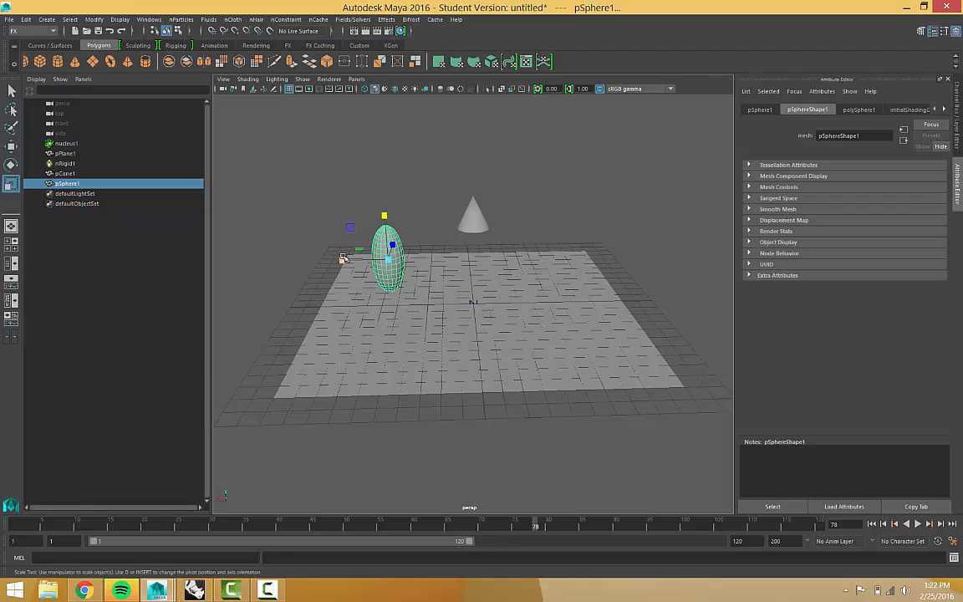
left_click(342, 263)
Convert the stretched sphere and the cone together into nCloth objects.
left_click(474, 220)
scroll(479, 218, "down", 2)
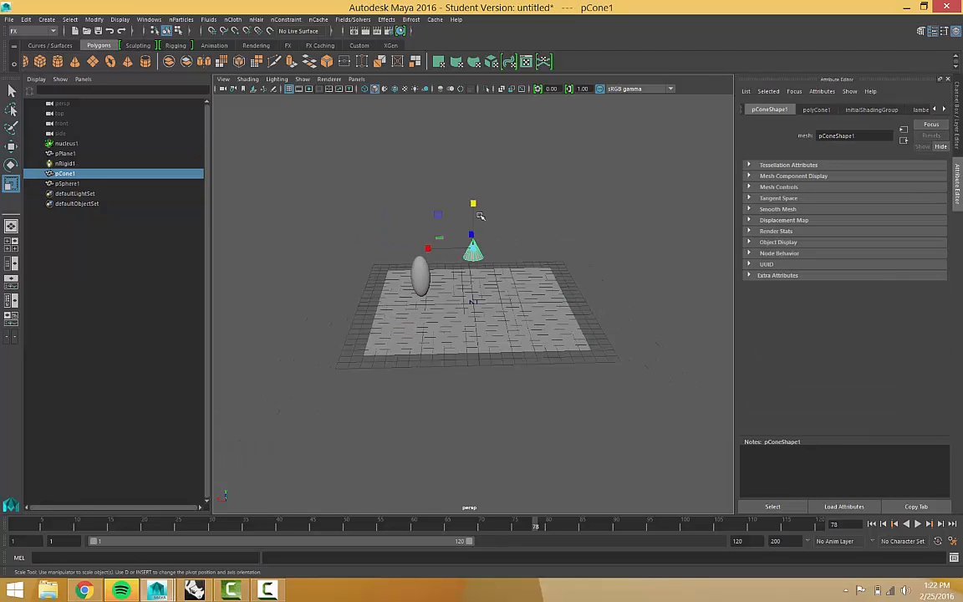
scroll(474, 253, "up", 5)
scroll(474, 257, "down", 3)
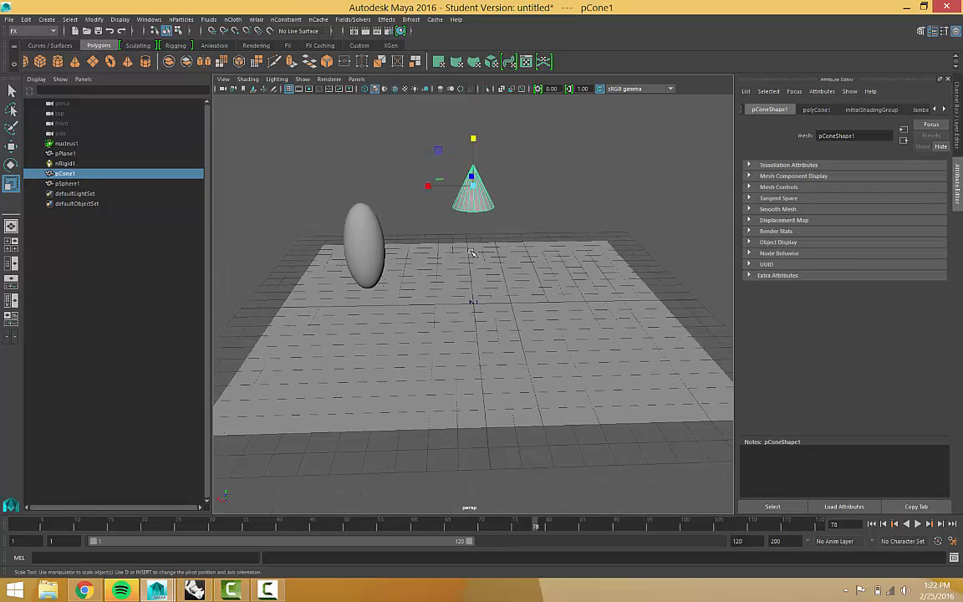
left_click(361, 223)
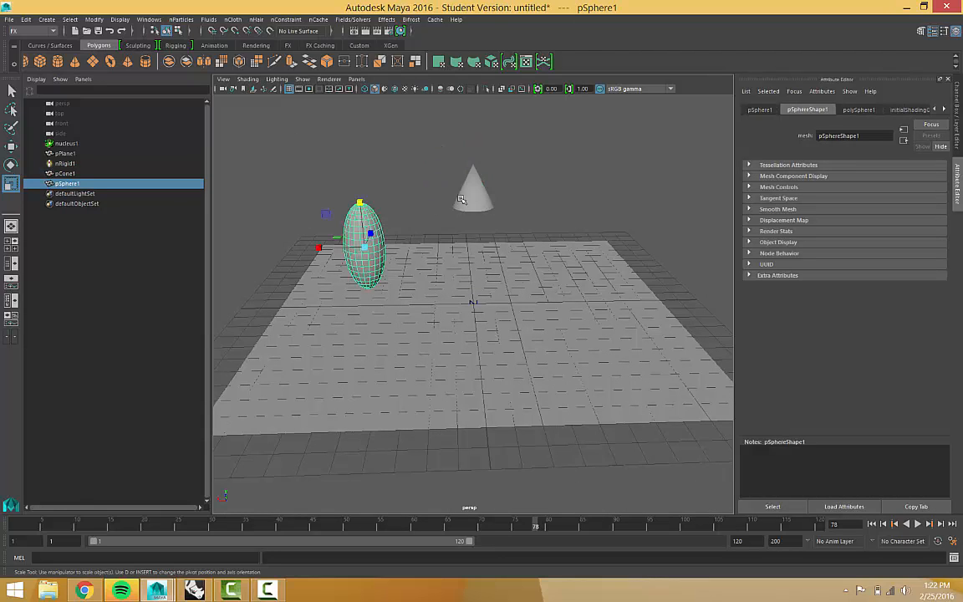
left_click(470, 199, "shift")
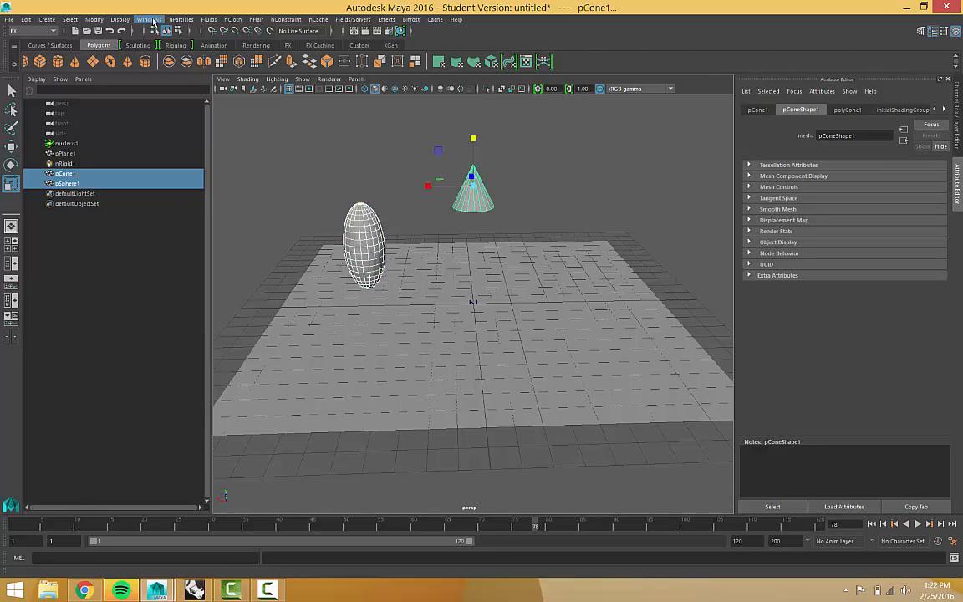
left_click(182, 19)
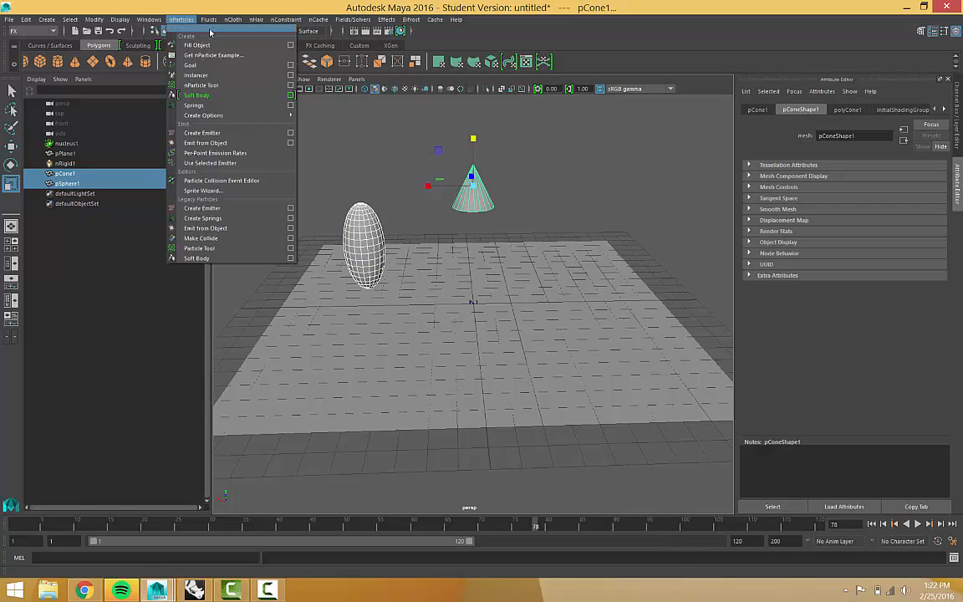
mouse_move(231, 23)
left_click(243, 55)
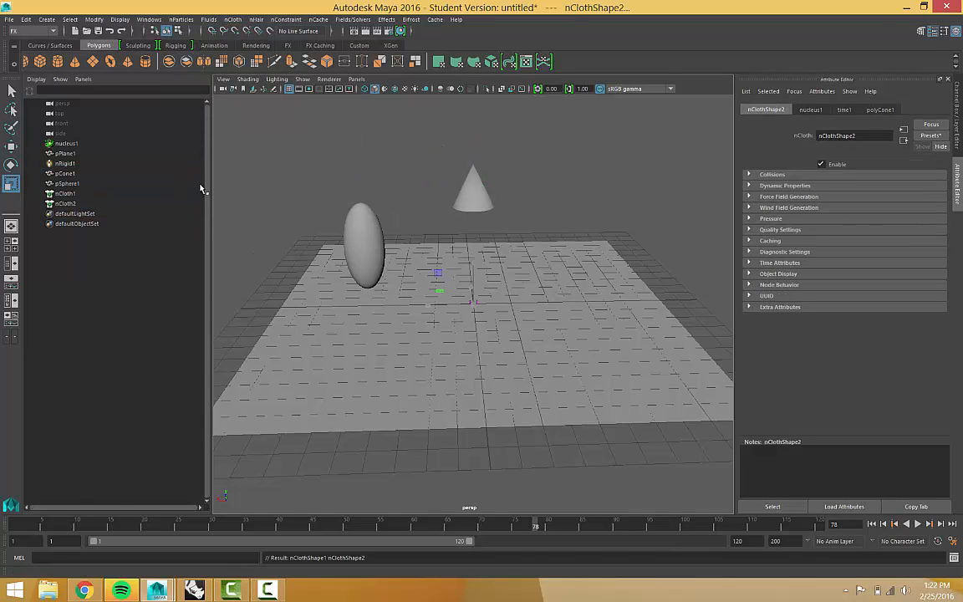
Replace the settings of the sphere's nCloth1 node with the solidRubber preset.
left_click(12, 90)
scroll(335, 234, "down", 2)
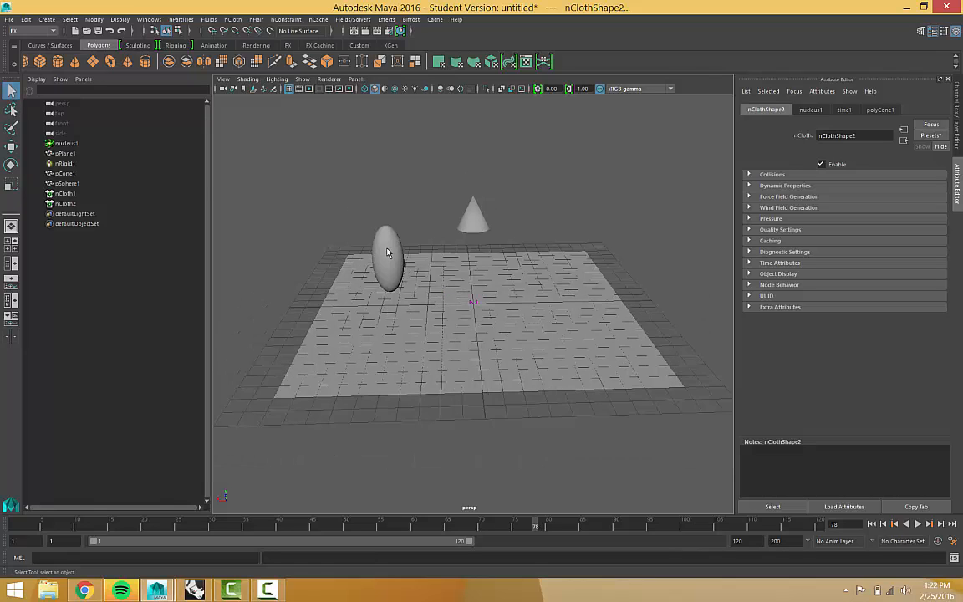
left_click(387, 253)
scroll(276, 188, "down", 1)
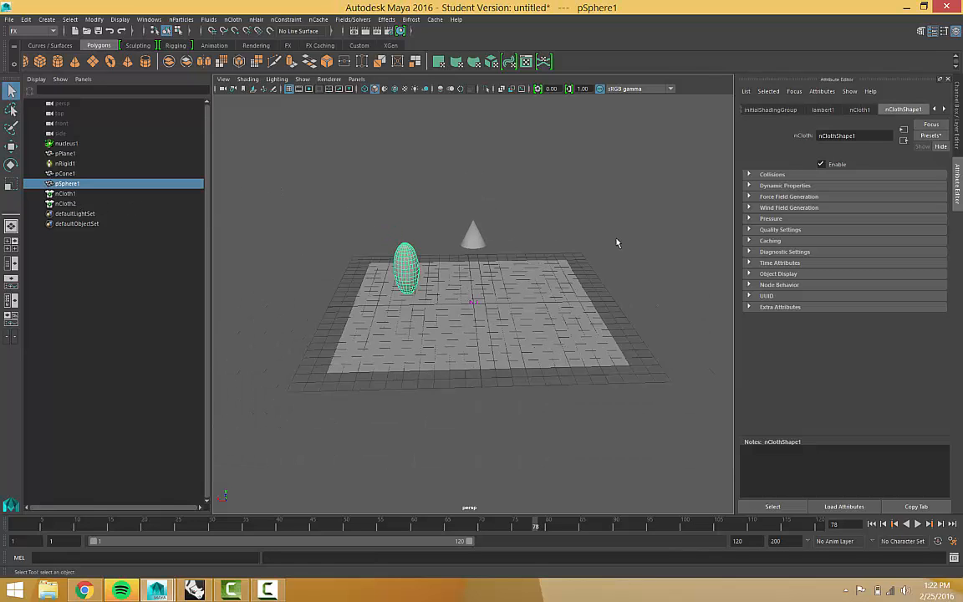
scroll(616, 244, "down", 2)
left_click(67, 193)
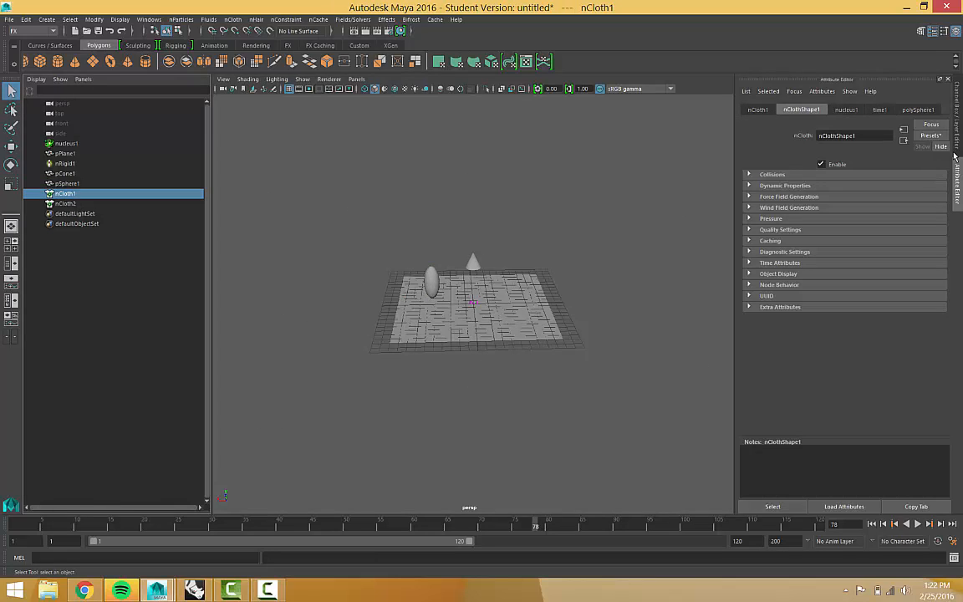
left_click(931, 135)
mouse_move(906, 305)
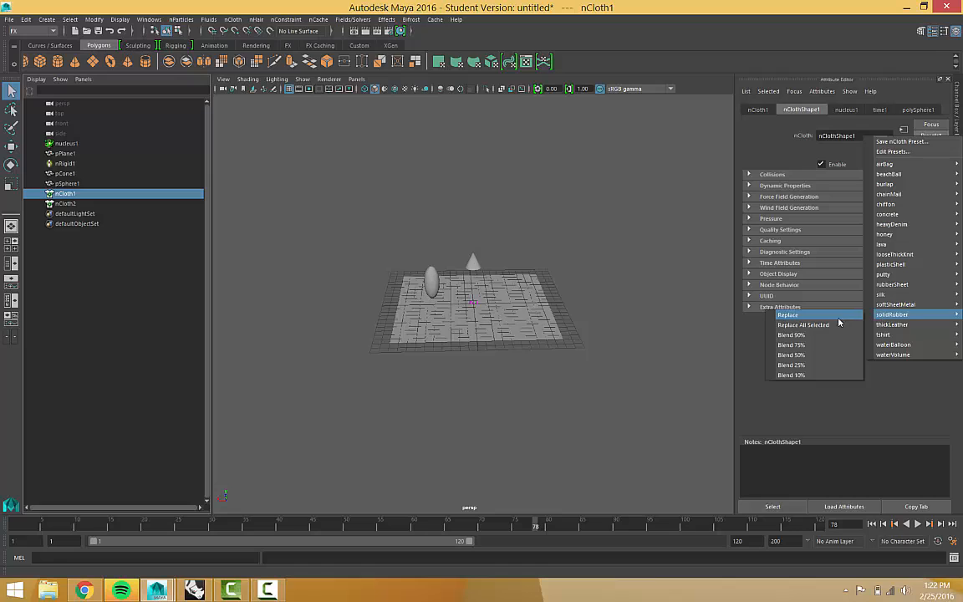
left_click(783, 315)
Apply the honey preset to the cone's nCloth2 node, replacing all of its selected settings.
left_click(471, 264)
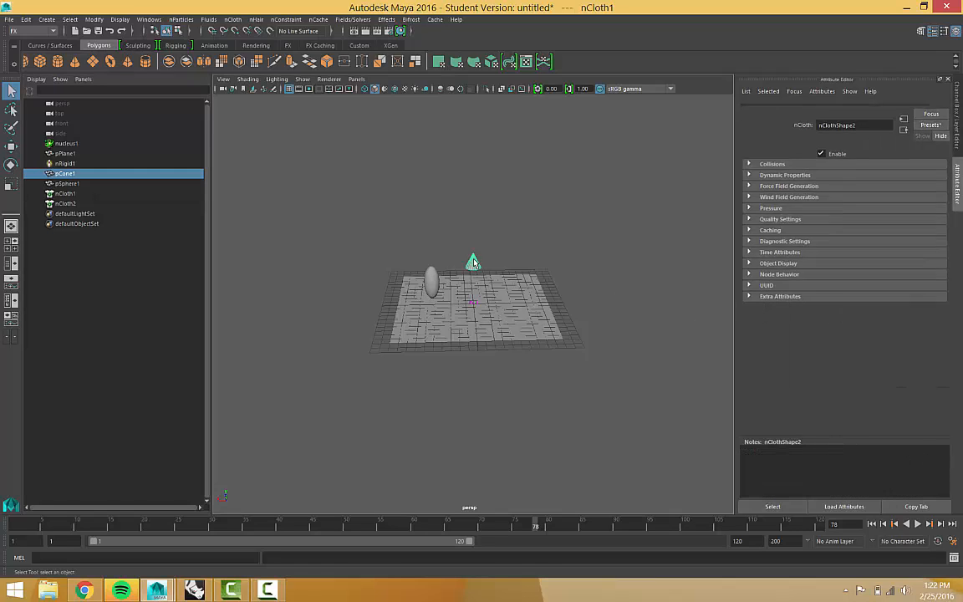
left_click(932, 136)
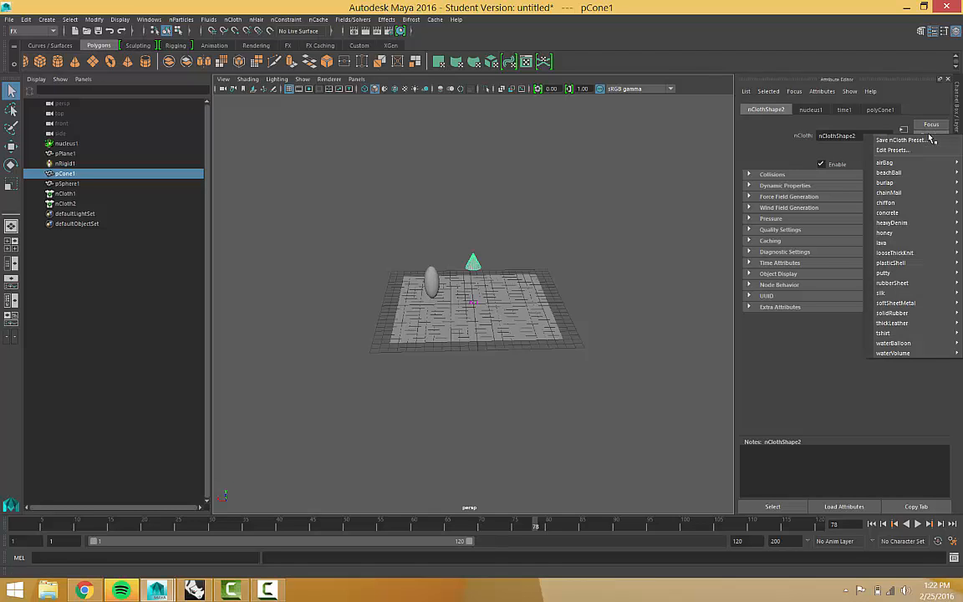
left_click(55, 177)
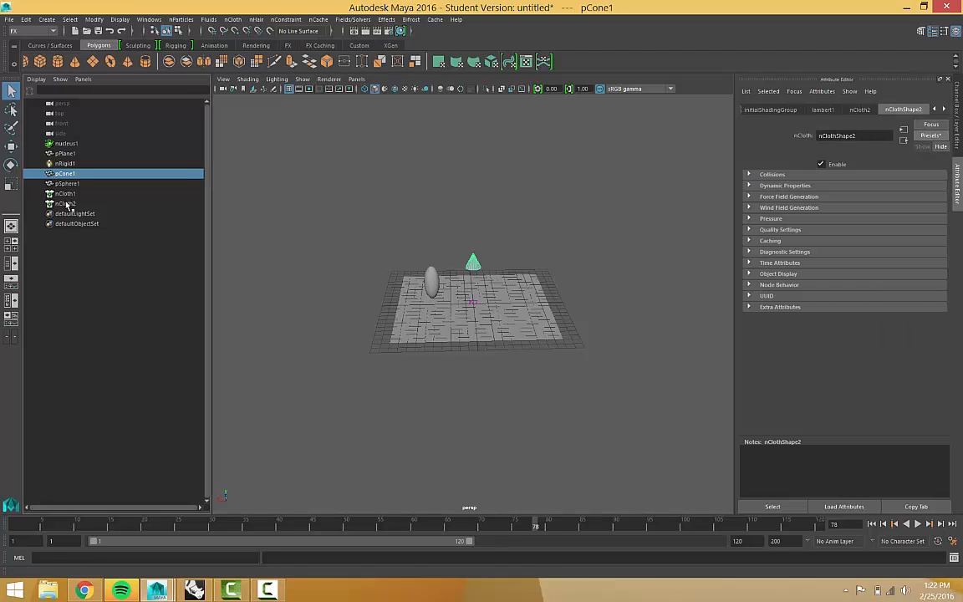
left_click(67, 204)
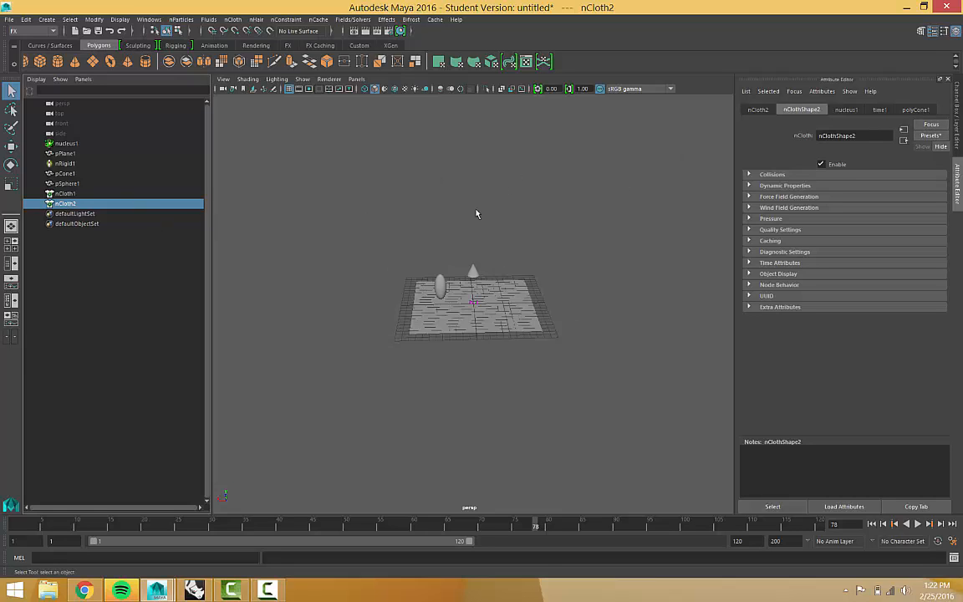
left_click(927, 140)
left_click(832, 193)
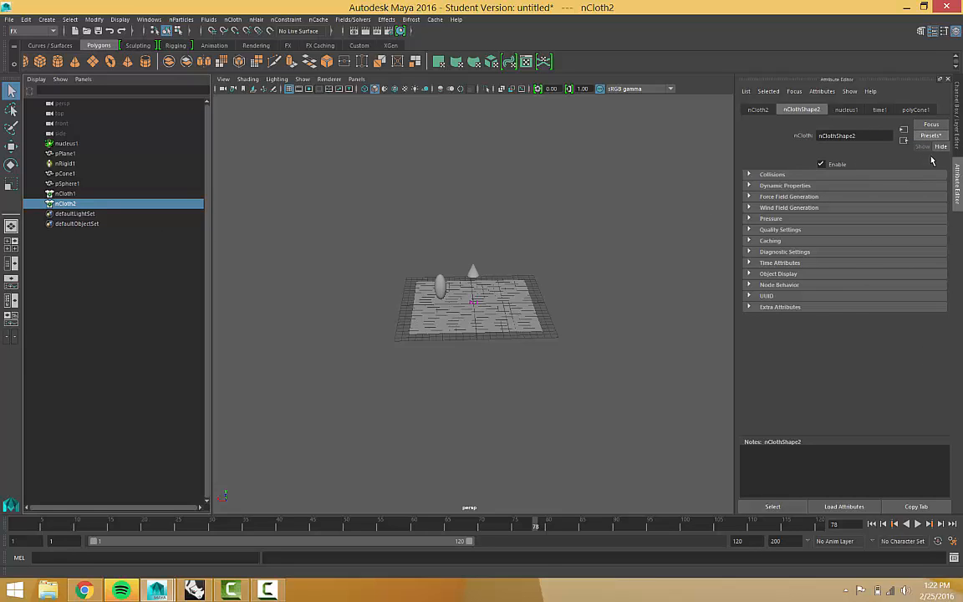
left_click(926, 138)
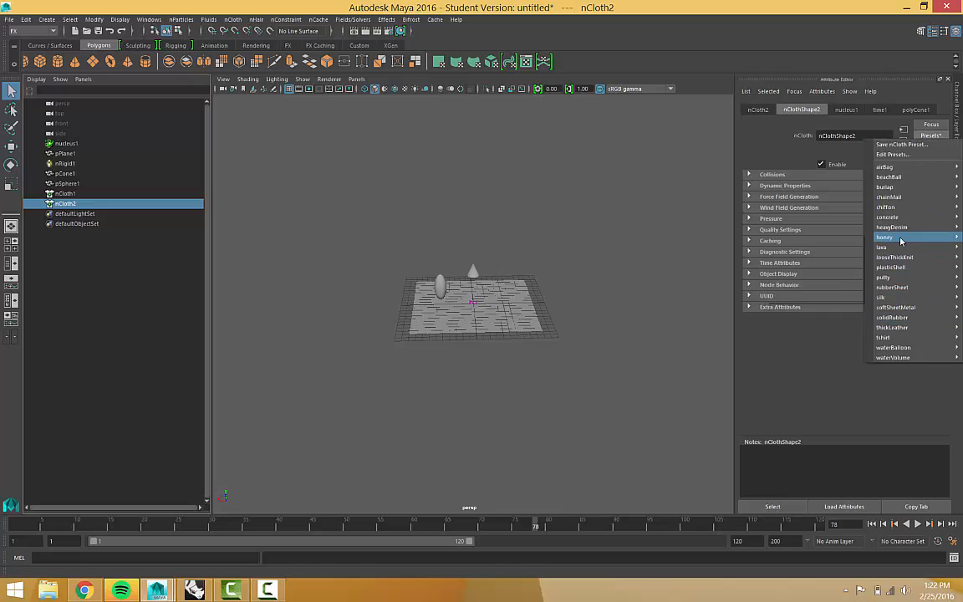
mouse_move(895, 239)
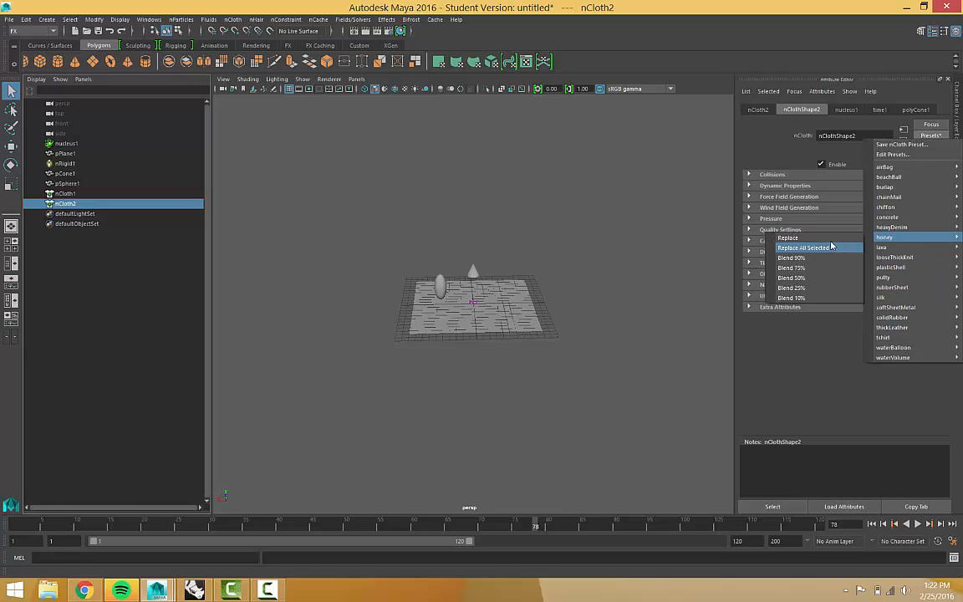
left_click(756, 249)
Play the simulation to examine the rubber ellipsoid and the honey cone falling onto the plane, and stop it.
scroll(433, 276, "up", 7)
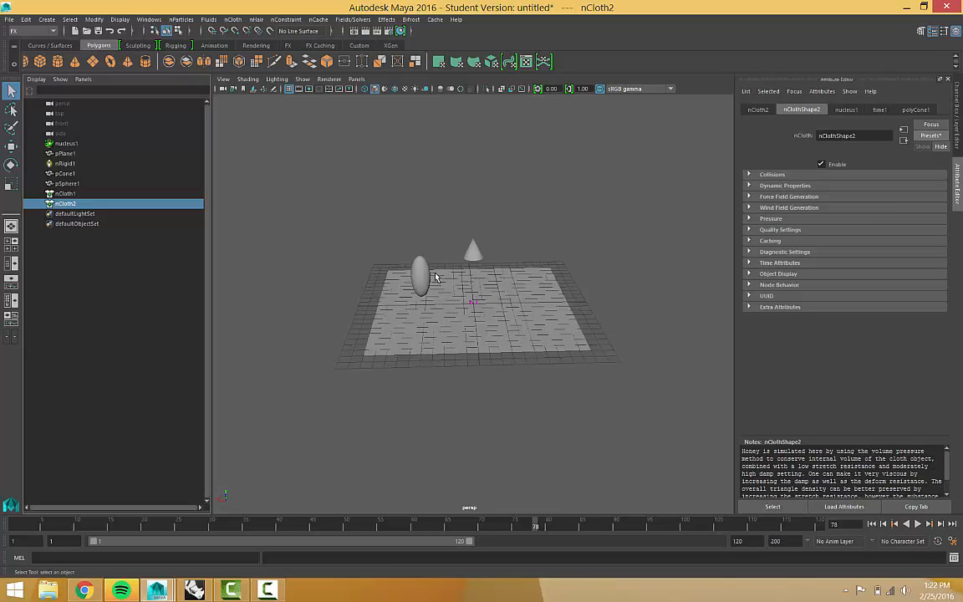
scroll(435, 277, "up", 2)
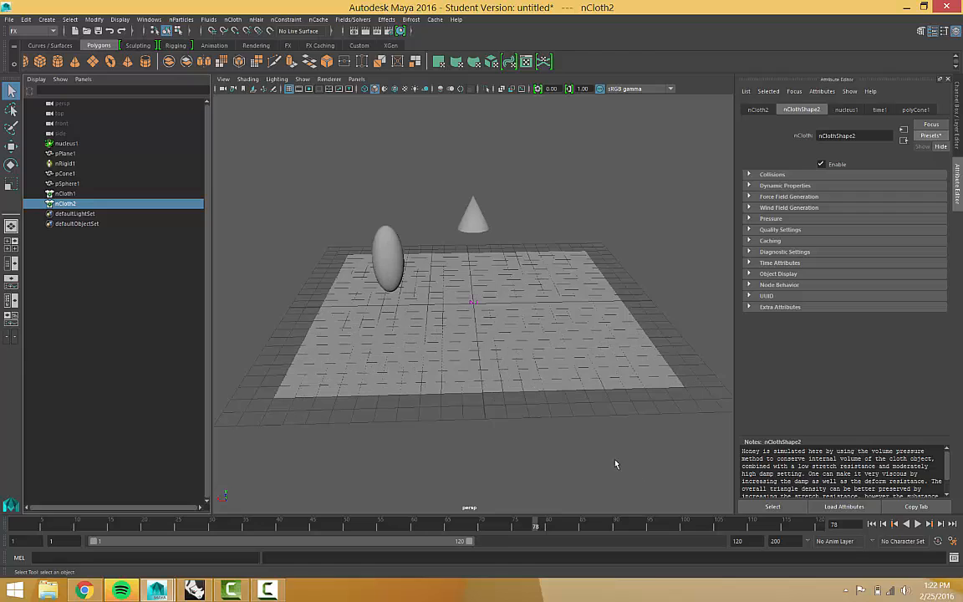
left_click(917, 523)
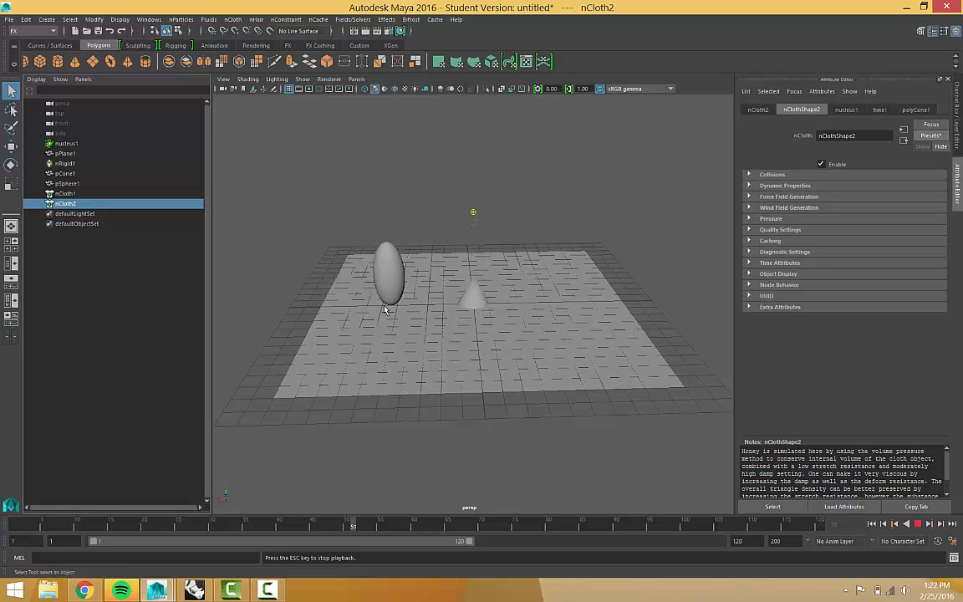
left_click(918, 524)
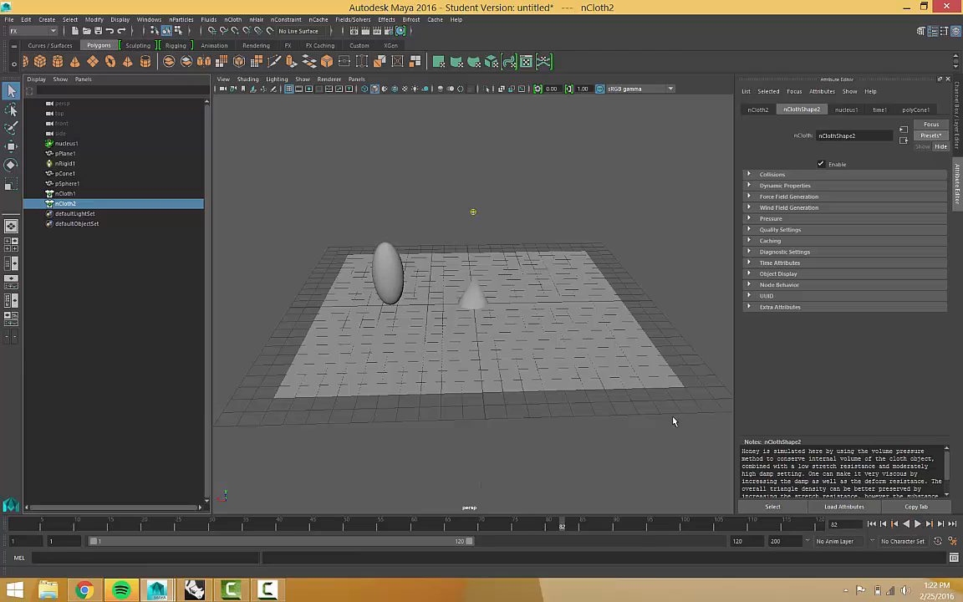
Create a second polygon sphere and place it above the plane, on the opposite side of the cone from the ellipsoid.
left_click(482, 302)
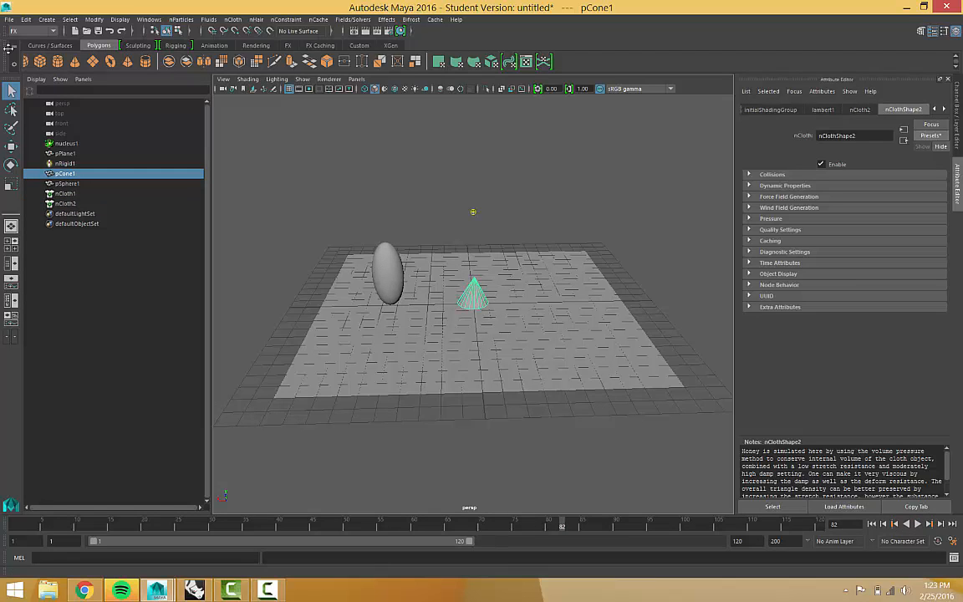
left_click(25, 62)
scroll(580, 336, "down", 2)
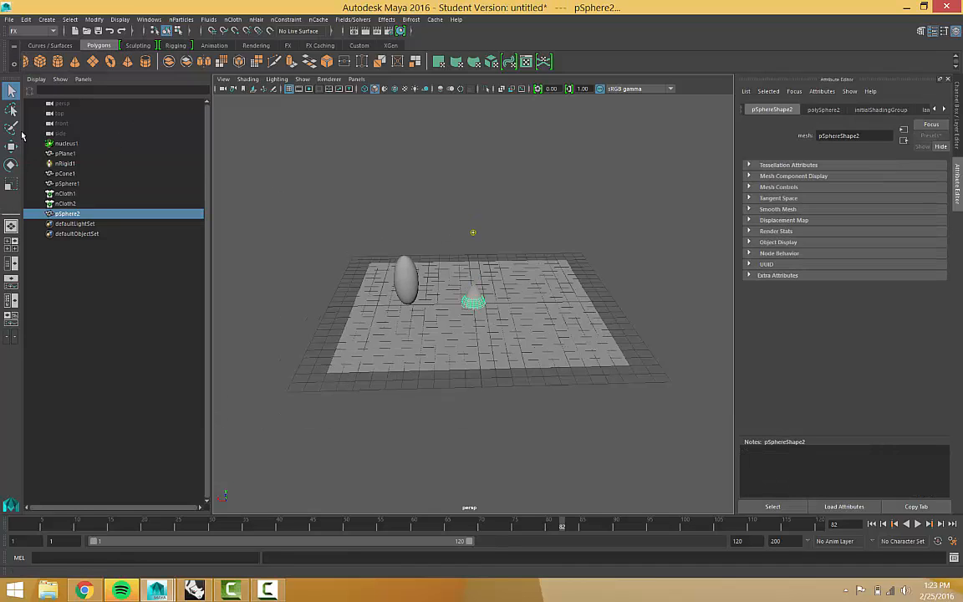
left_click(11, 147)
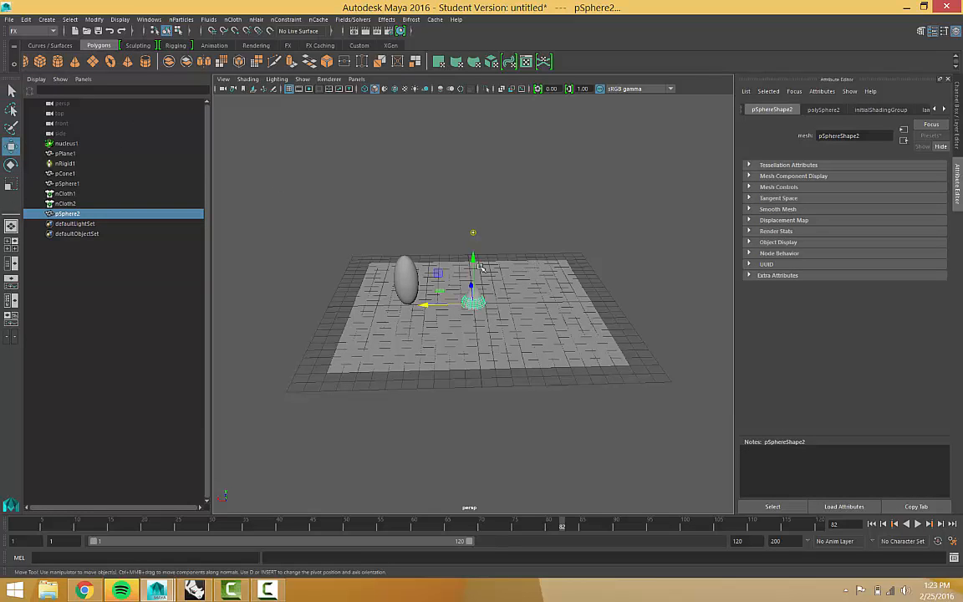
mouse_move(472, 257)
left_mouse_down()
mouse_move(466, 209)
mouse_move(456, 267)
mouse_move(454, 253)
mouse_move(491, 253)
left_mouse_up()
scroll(503, 267, "down", 3)
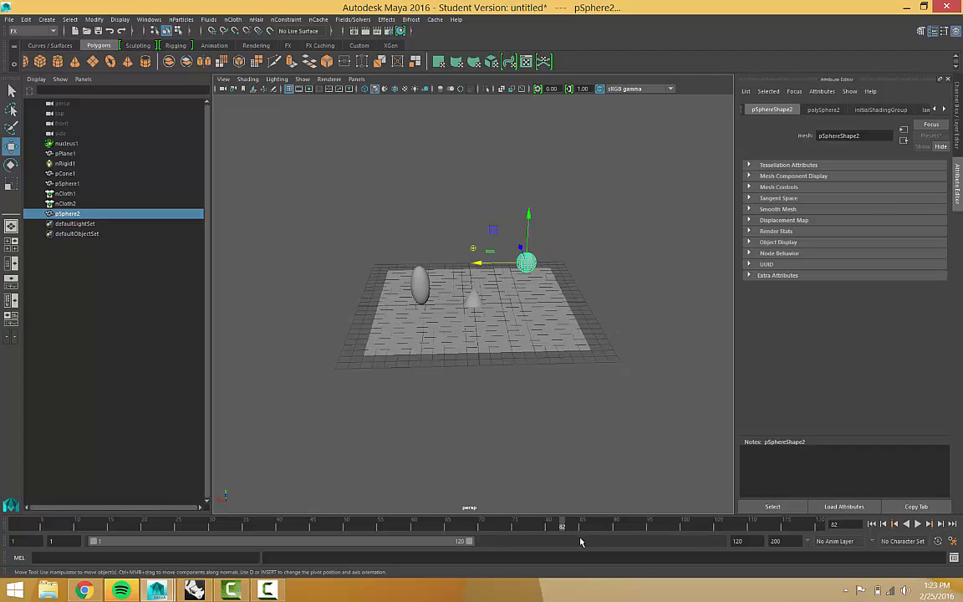
Shorten the playback range to end at frame 5 and convert the new sphere into an nCloth object.
left_click_drag(482, 541, 25, 508)
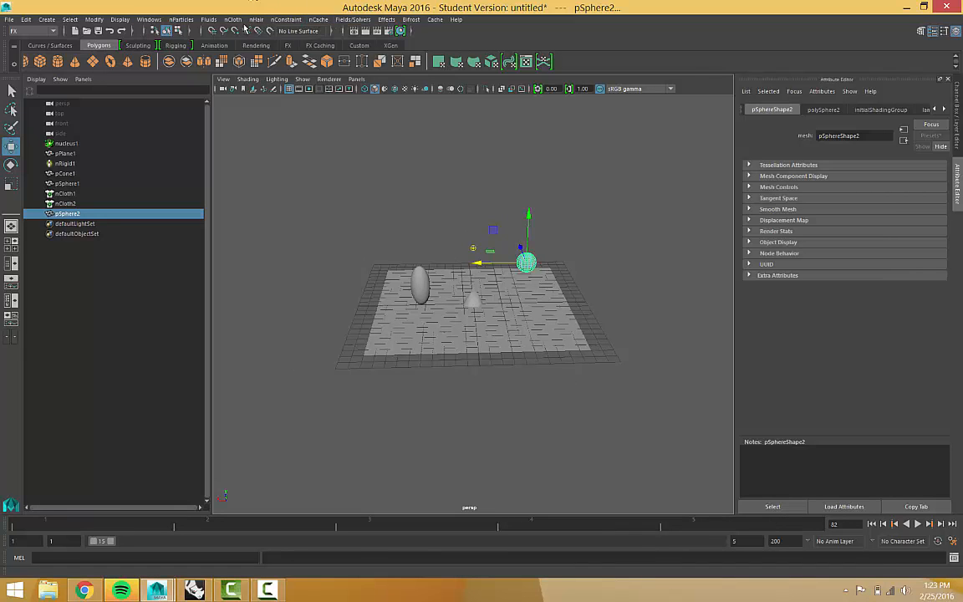
left_click(232, 20)
left_click(255, 55)
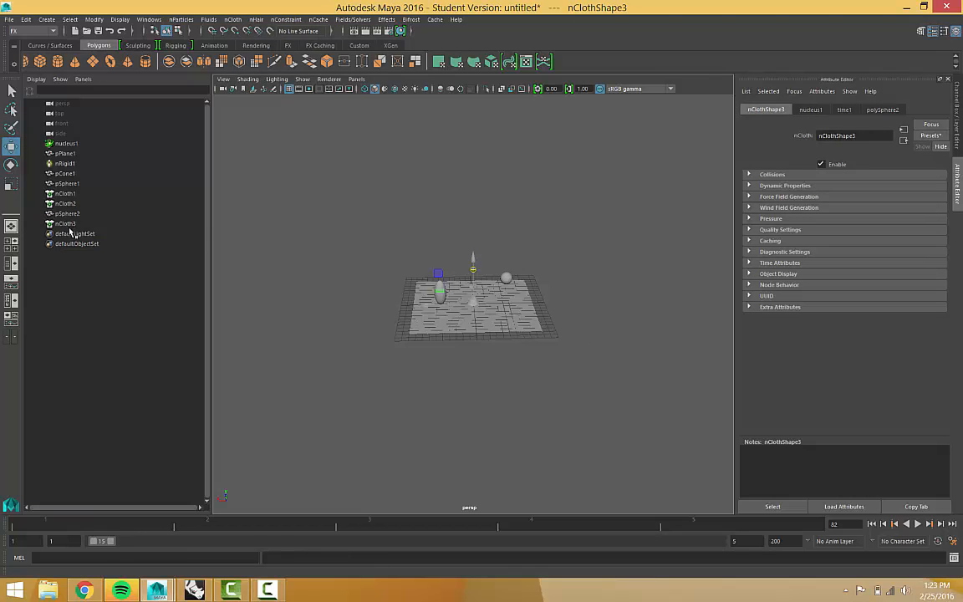
Replace the settings of the new sphere's nCloth3 node with the honey preset.
left_click(67, 223)
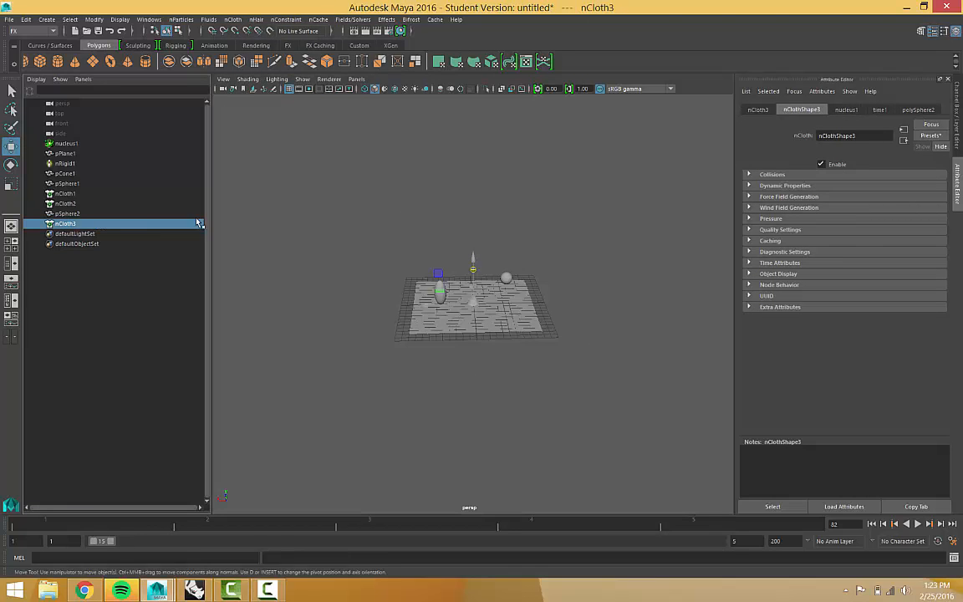
left_click(932, 135)
mouse_move(904, 297)
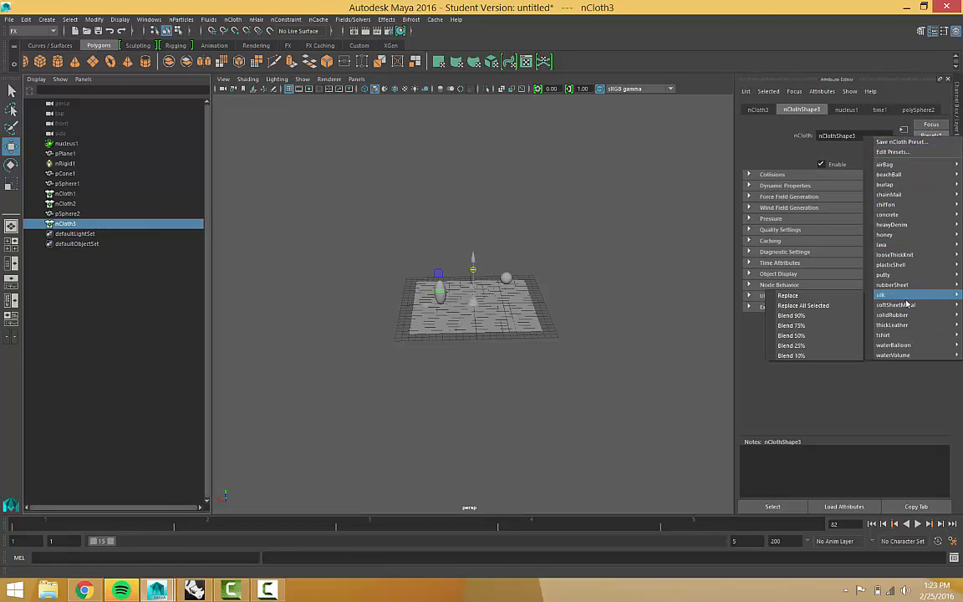
mouse_move(891, 225)
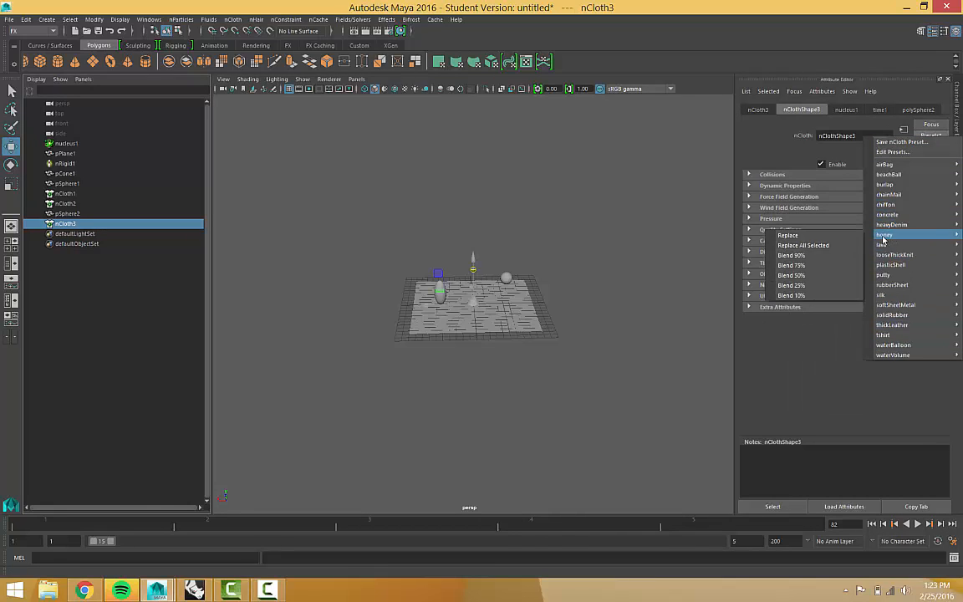
left_click(832, 235)
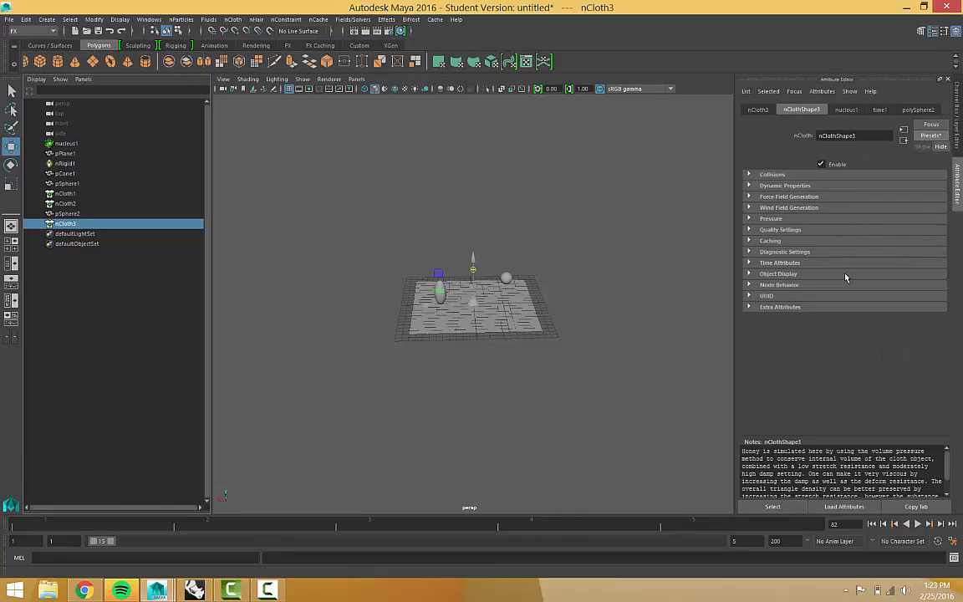
Play the simulation and extend the playback range to end at frame 5120, watching the three objects land on the plane.
left_click(920, 523)
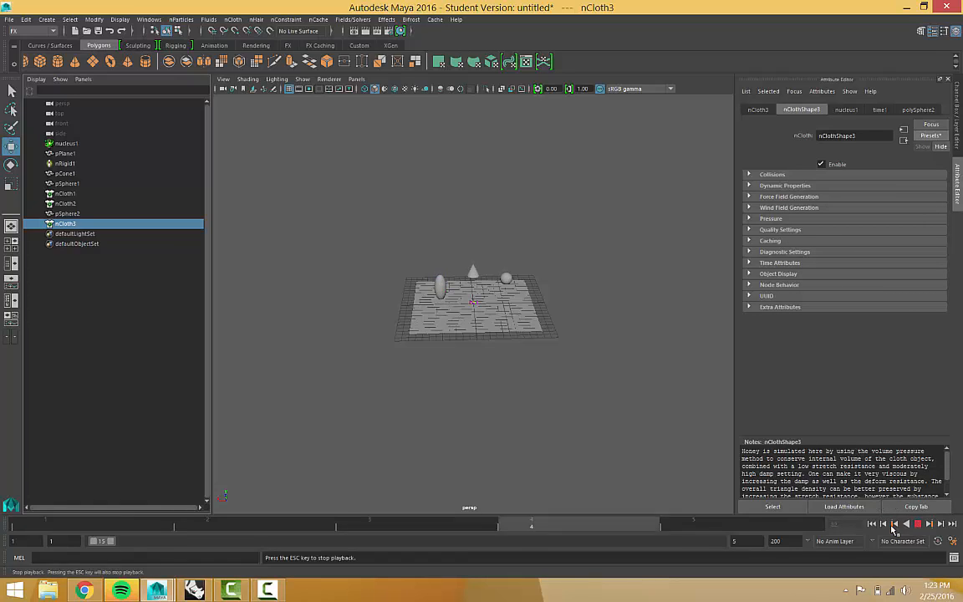
scroll(450, 296, "up", 3)
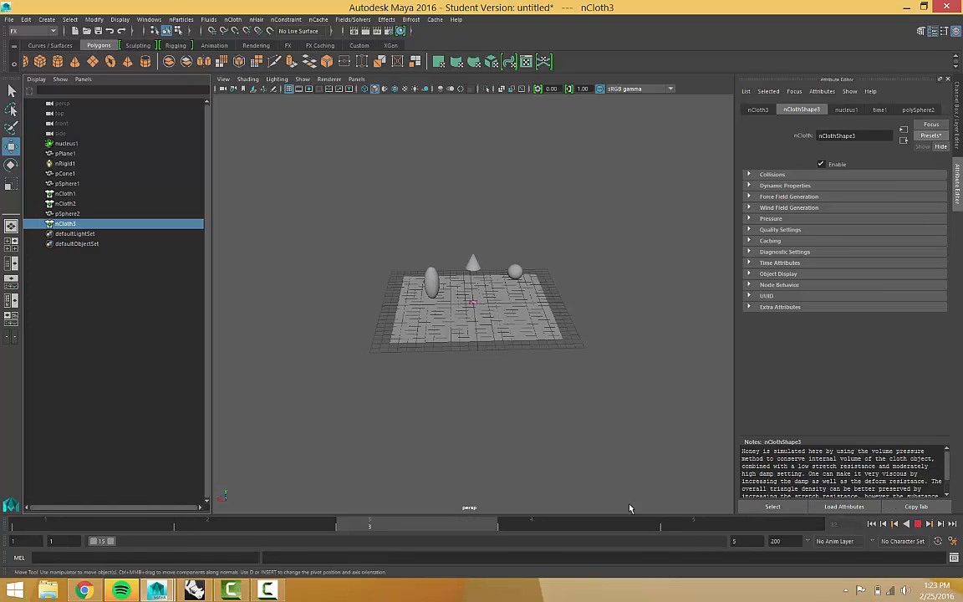
scroll(543, 436, "up", 3)
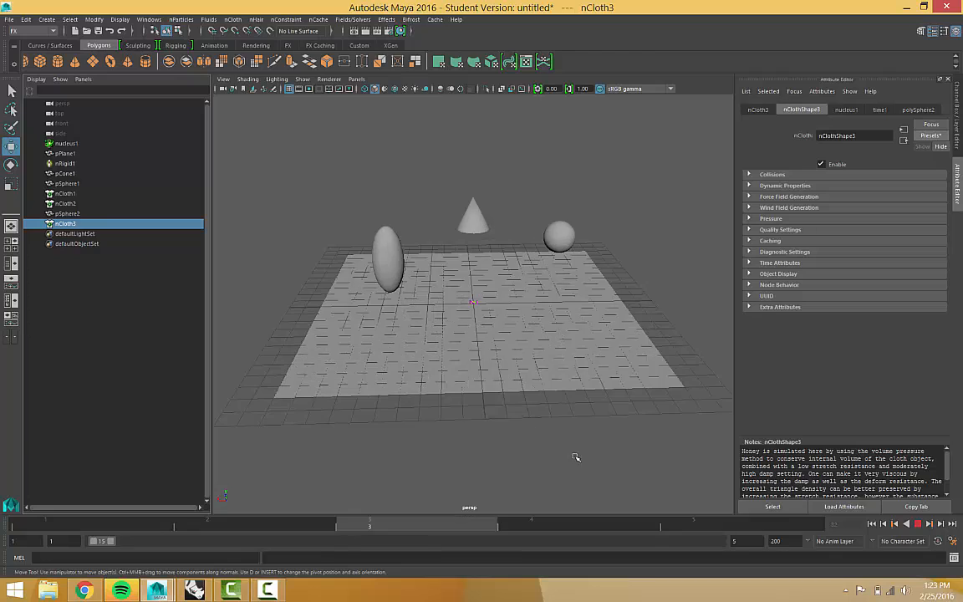
left_click(747, 542)
type("12")
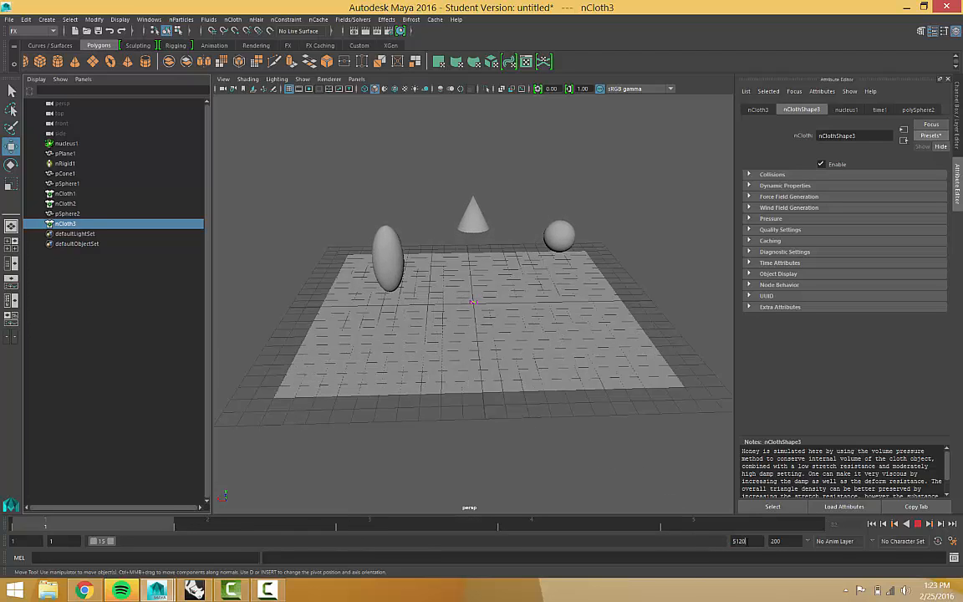
type("0")
key("Return")
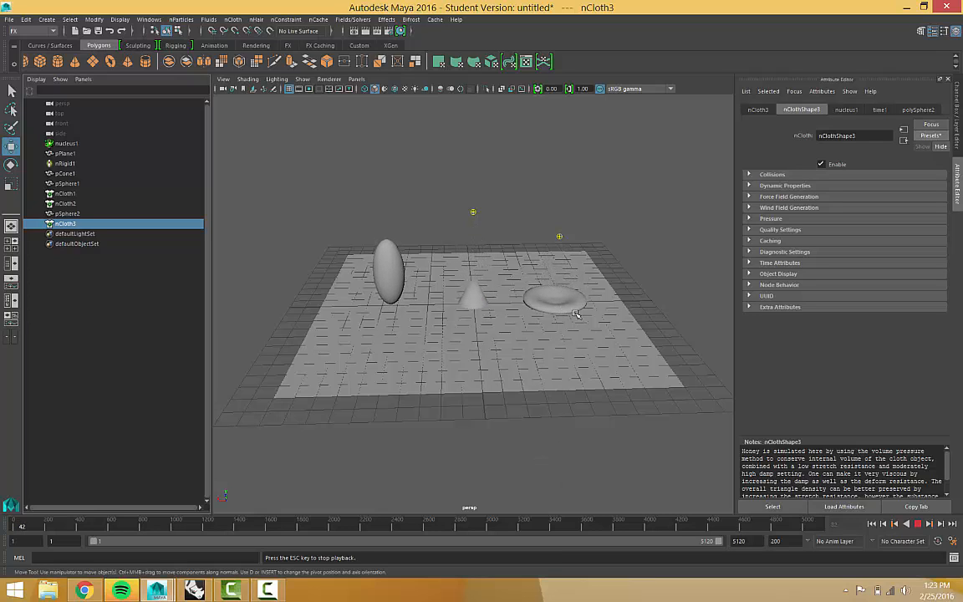
scroll(577, 314, "down", 3)
scroll(462, 303, "up", 2)
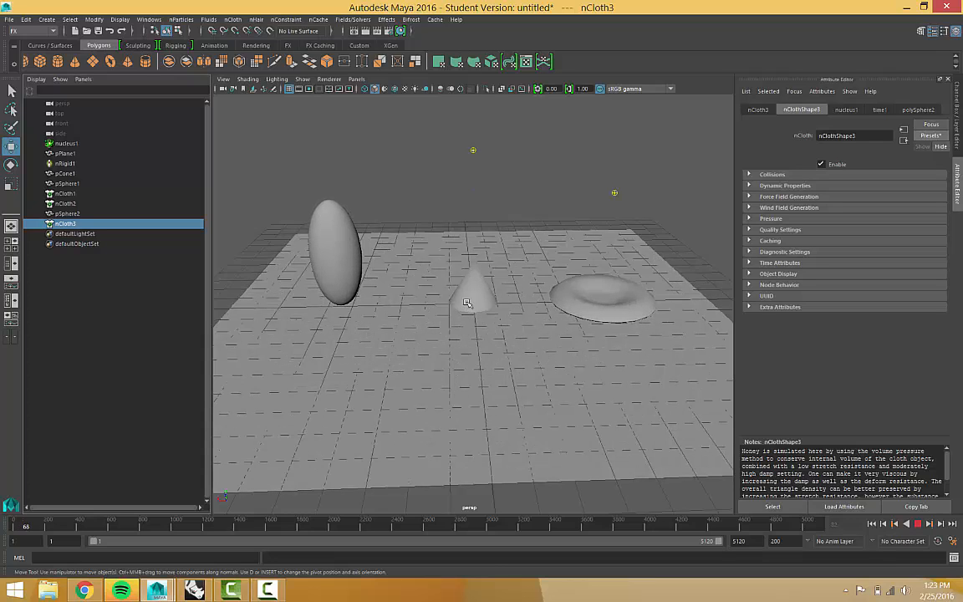
scroll(466, 303, "down", 5)
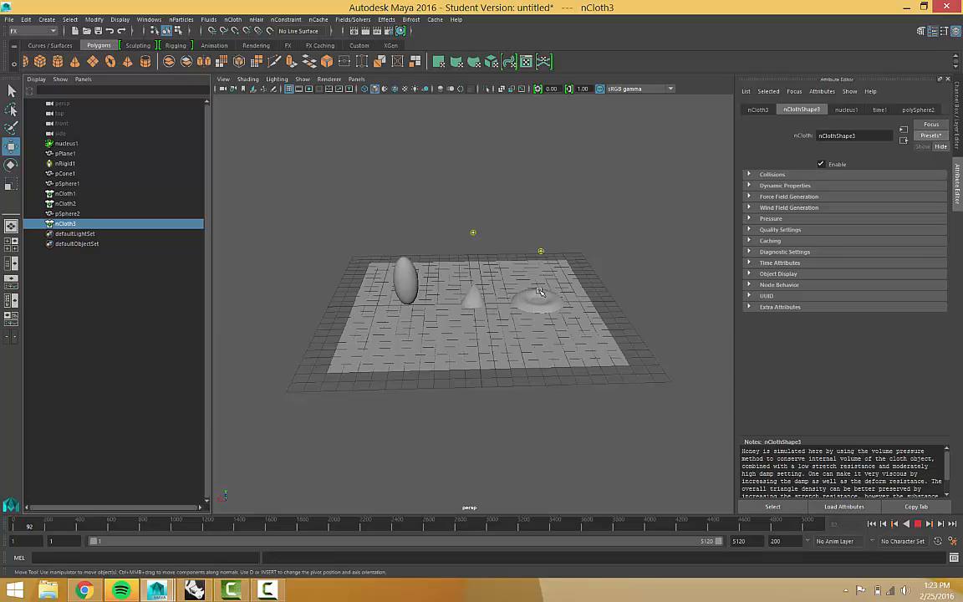
scroll(539, 291, "up", 4)
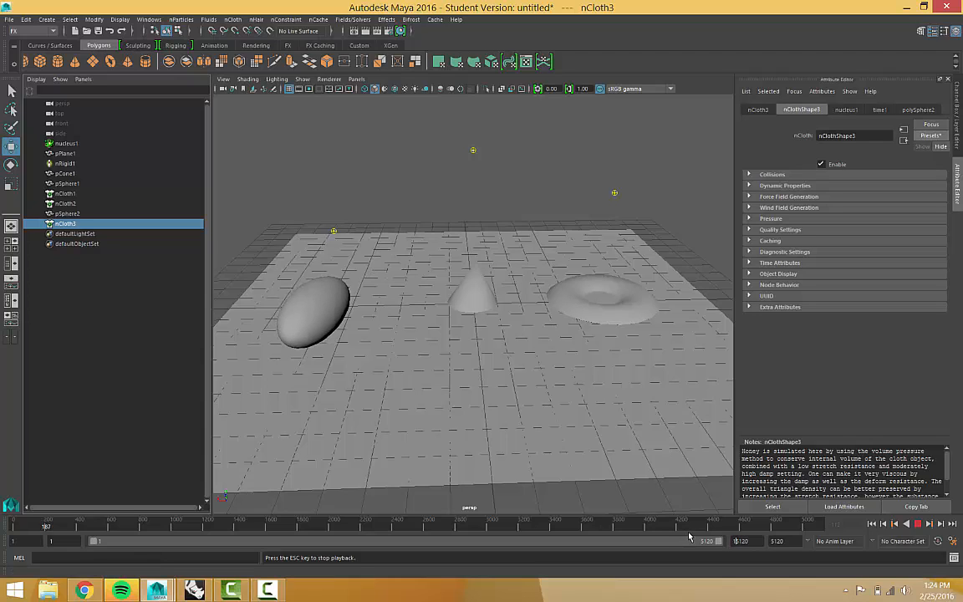
Set the playback range to end at frame 120 and the animation to end at frame 200.
double_click(759, 541)
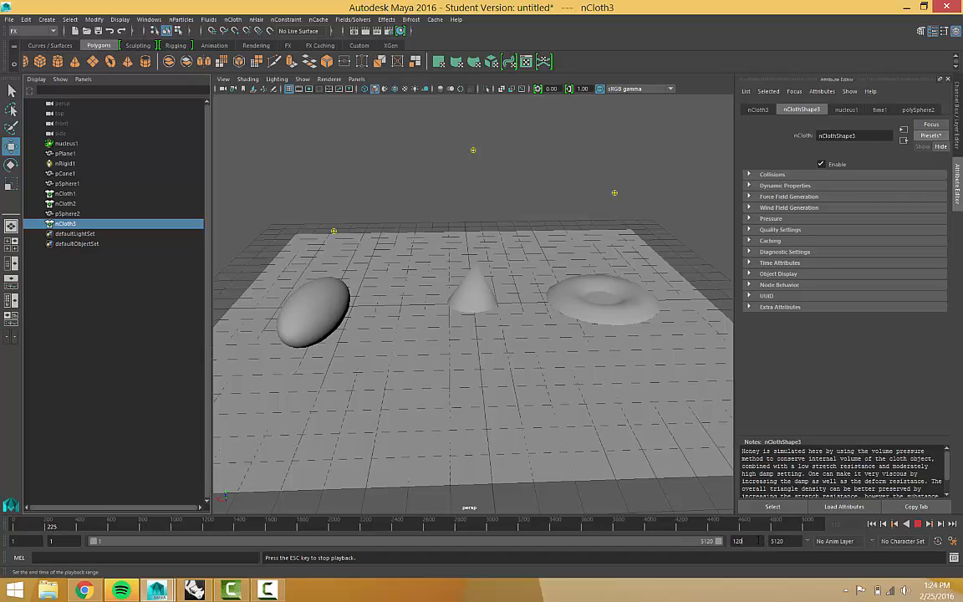
type("120")
key("Return")
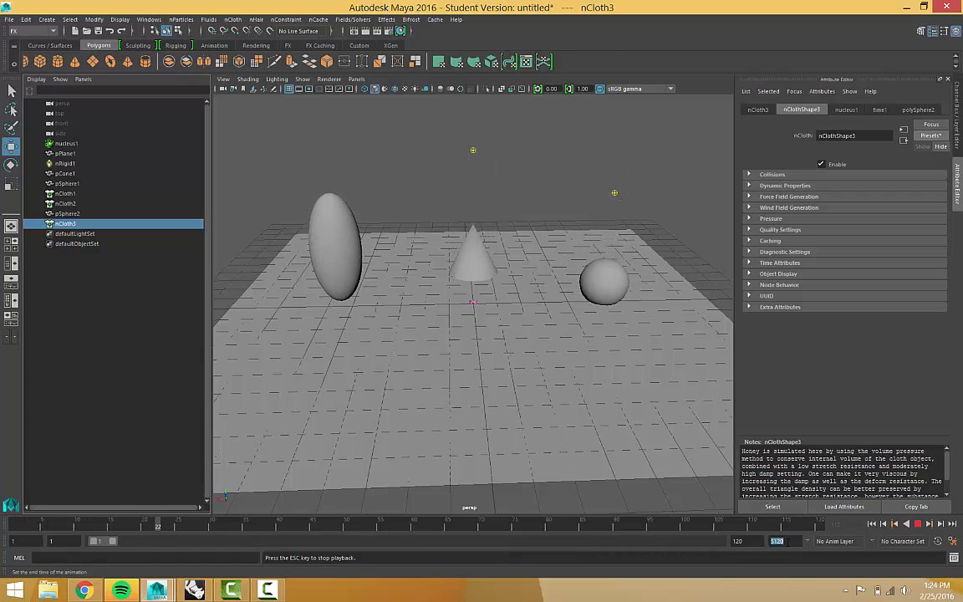
left_click(787, 541)
type("200")
key("Return")
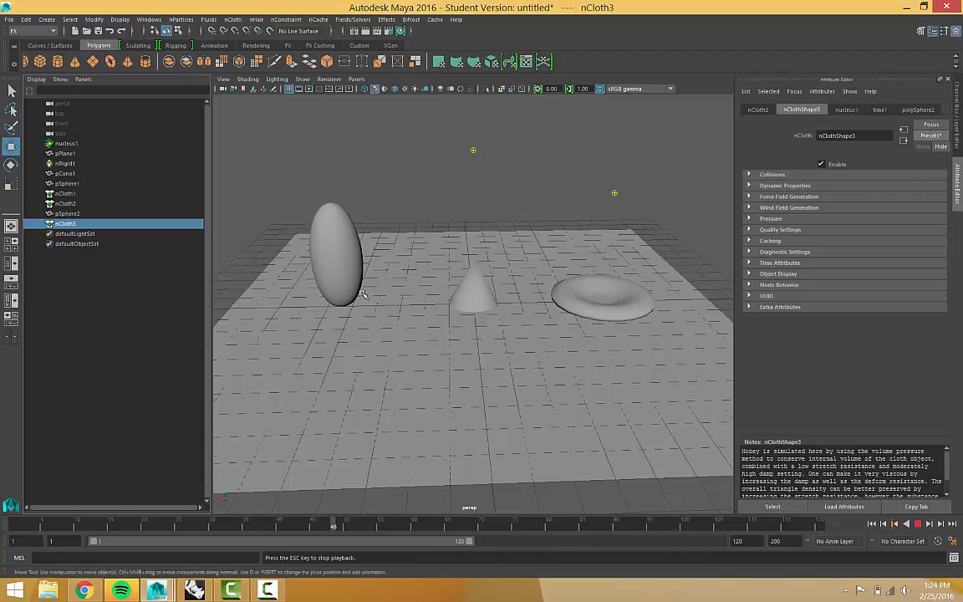
Watch the looping simulation of the ellipsoid, cone and sphere from farther away and stop the playback.
scroll(611, 307, "down", 2)
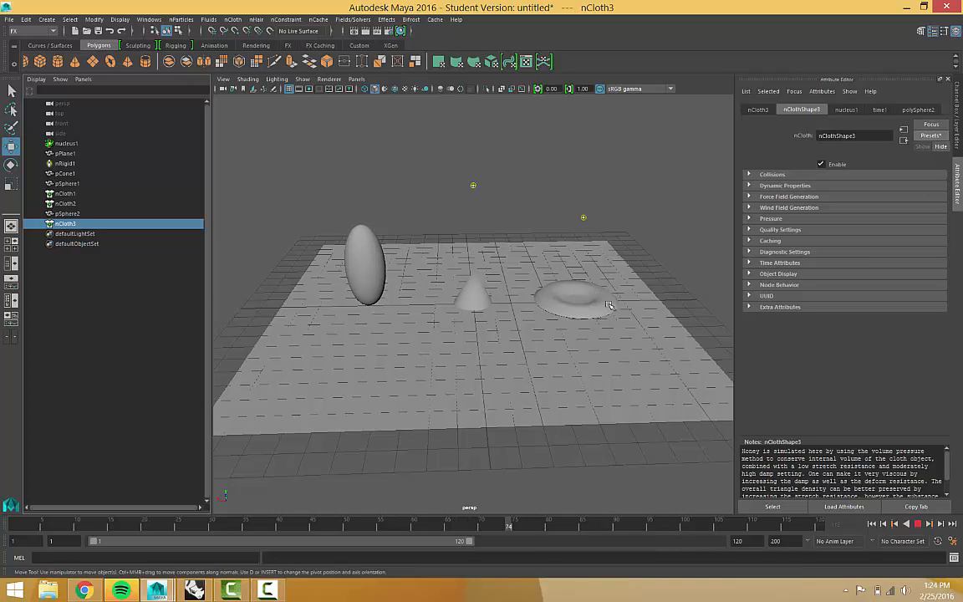
scroll(370, 260, "down", 1)
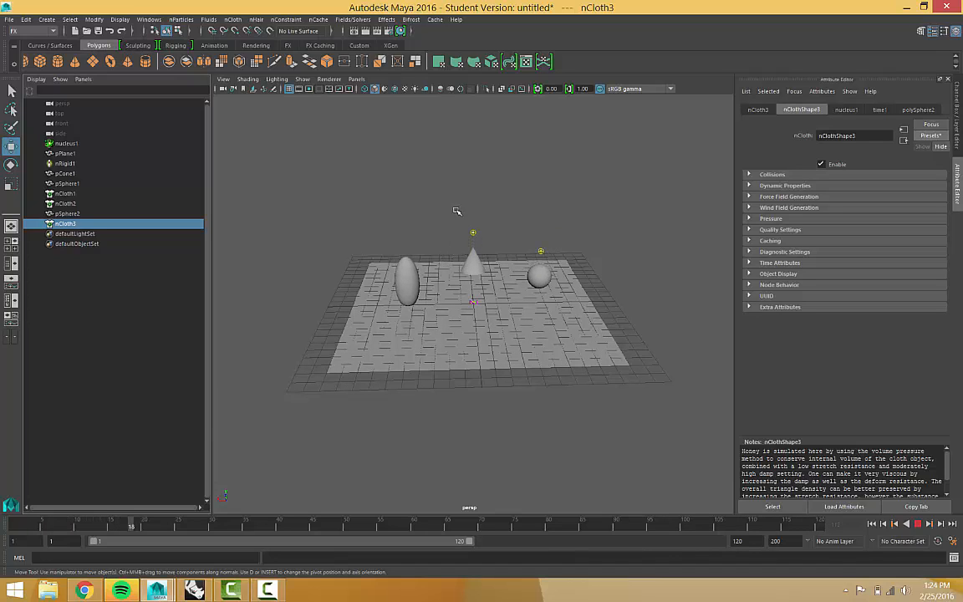
left_click(919, 525)
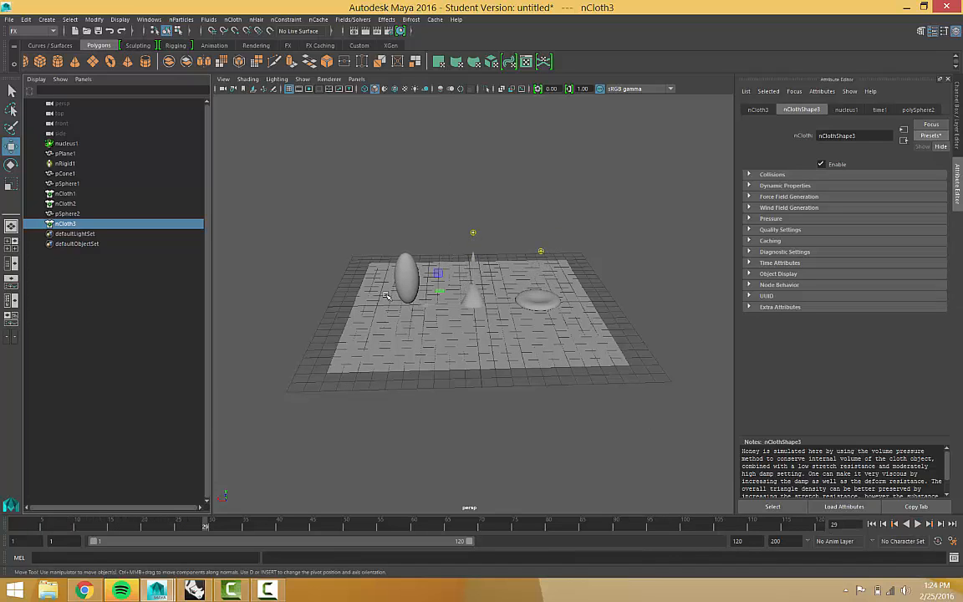
Examine the mesh subdivisions of the settled cone up close and compare them with those of the flattened sphere.
left_click(12, 90)
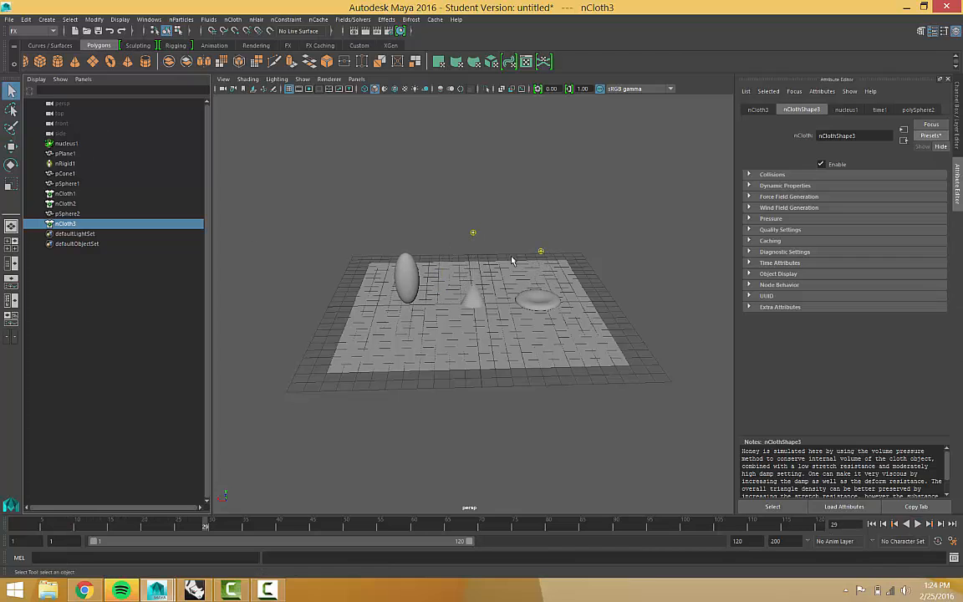
left_click(472, 293)
key("f")
scroll(468, 276, "down", 4)
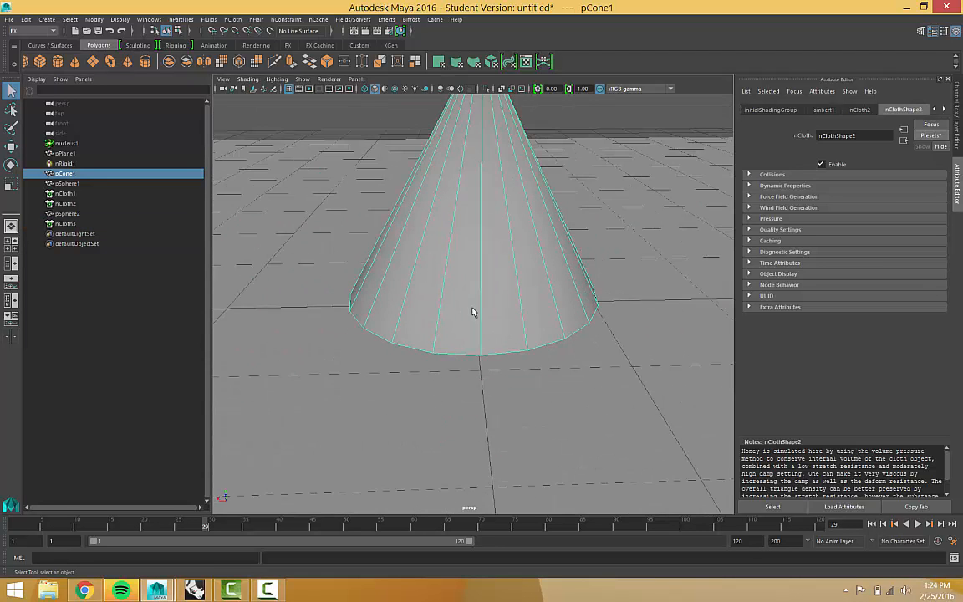
scroll(451, 266, "down", 3)
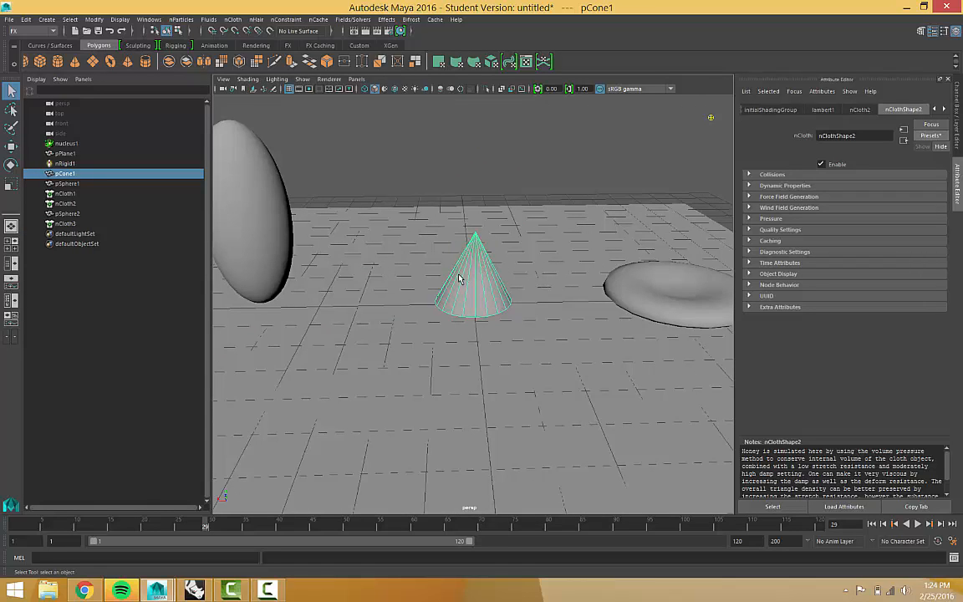
left_click(660, 293)
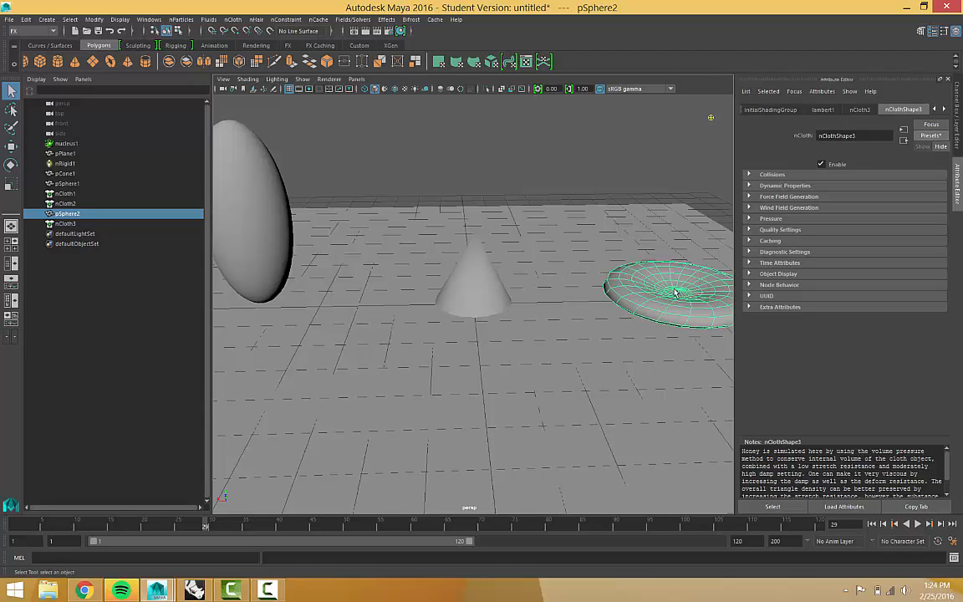
Smooth the cone's polygon mesh with the Exponential method and set its division levels to 2.
left_click(460, 281)
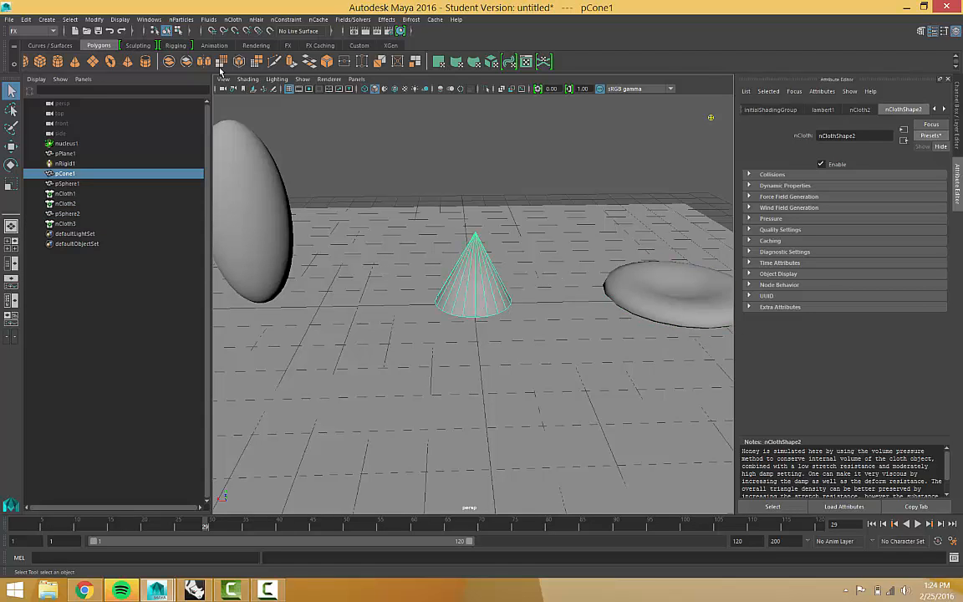
scroll(42, 43, "down", 1)
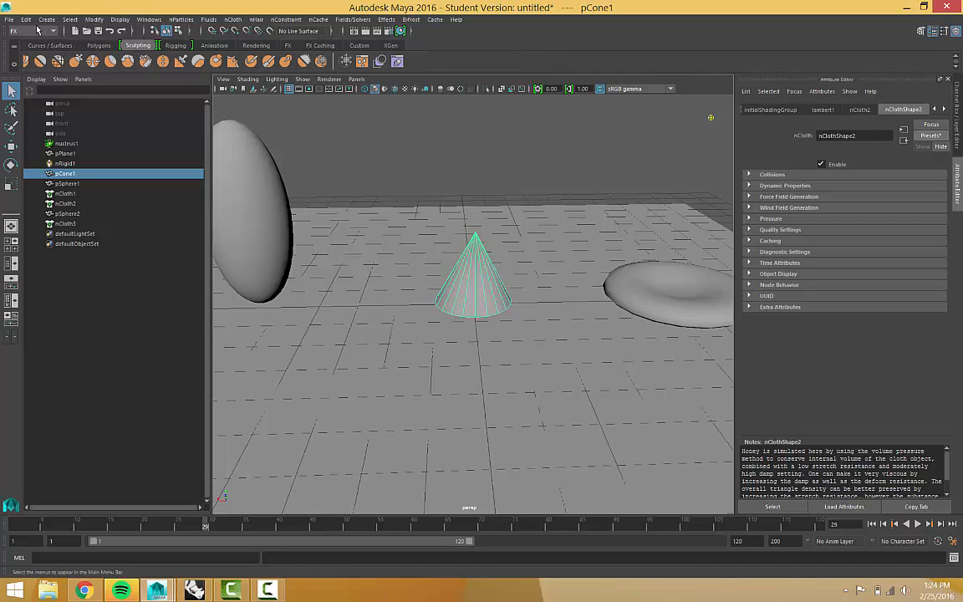
left_click(36, 32)
left_click(35, 41)
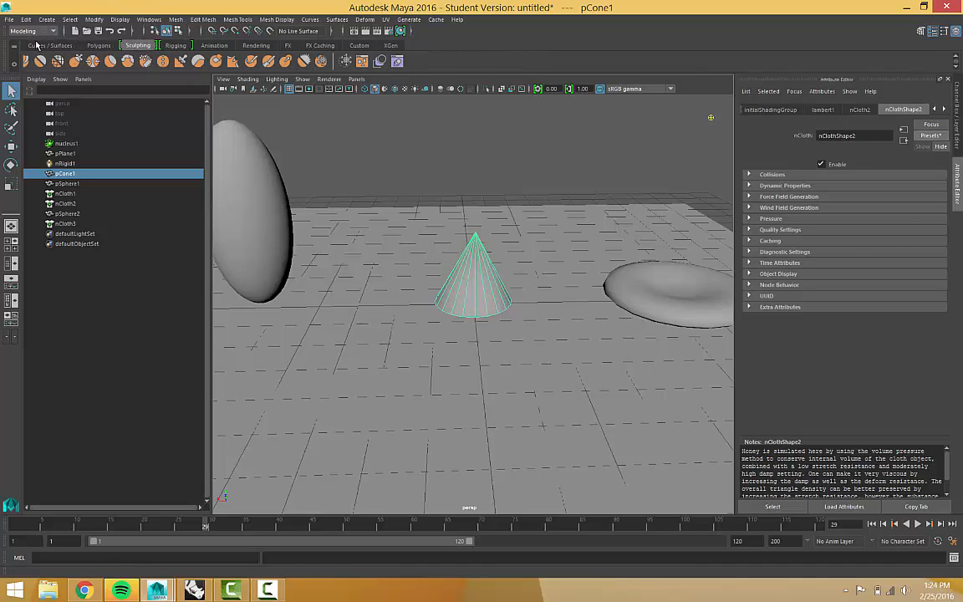
left_click(97, 46)
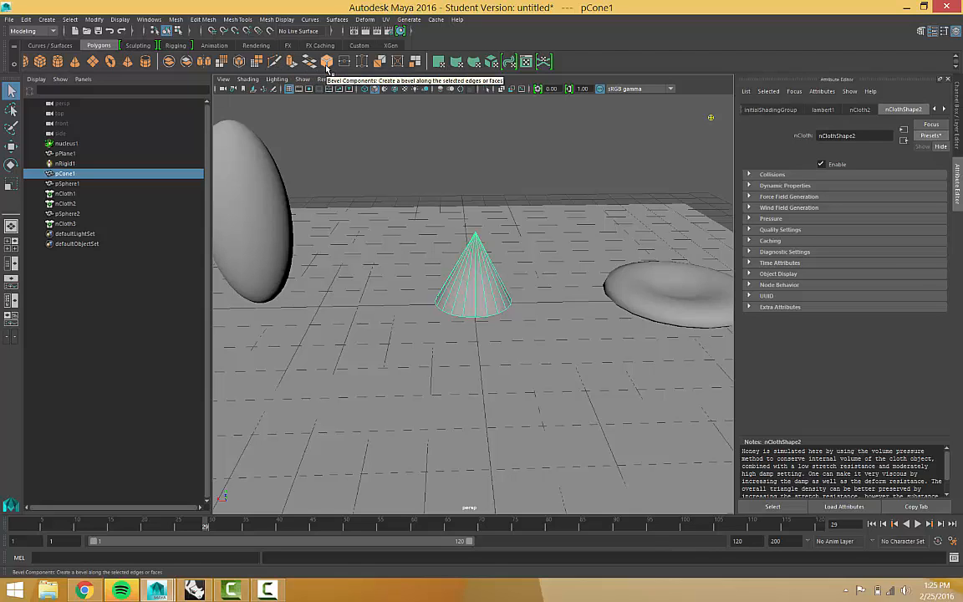
left_click(223, 62)
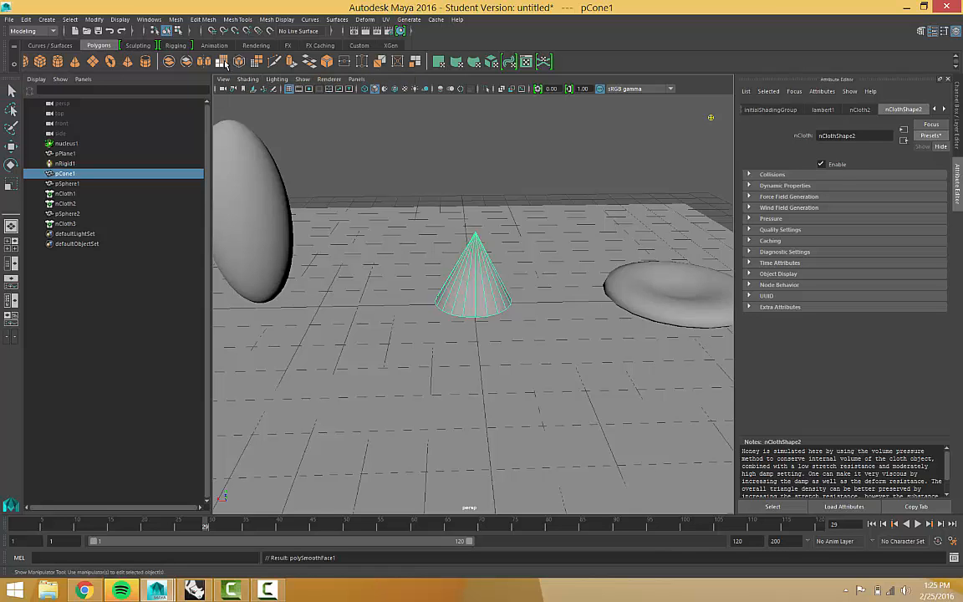
scroll(475, 235, "down", 2)
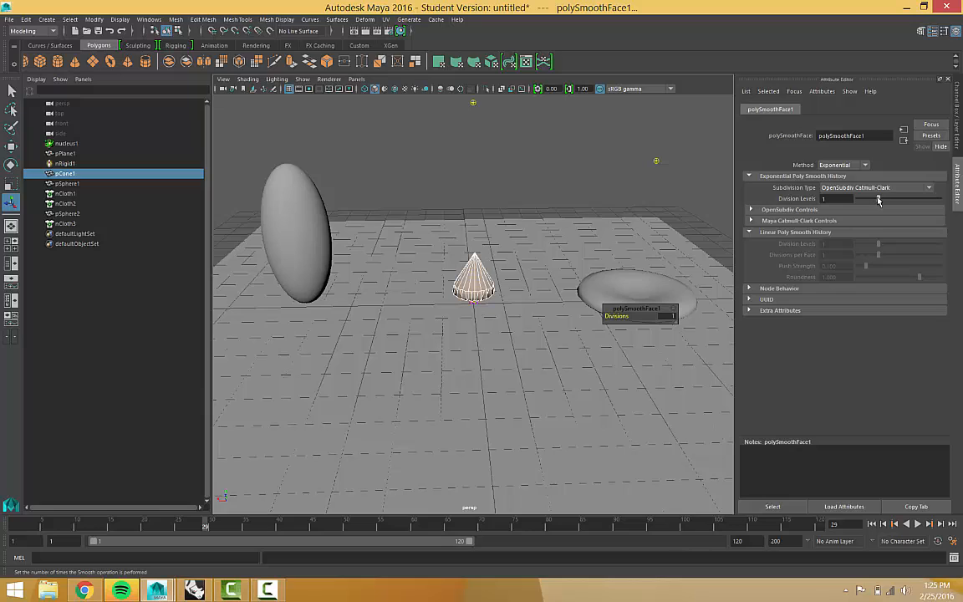
left_click_drag(892, 201, 907, 203)
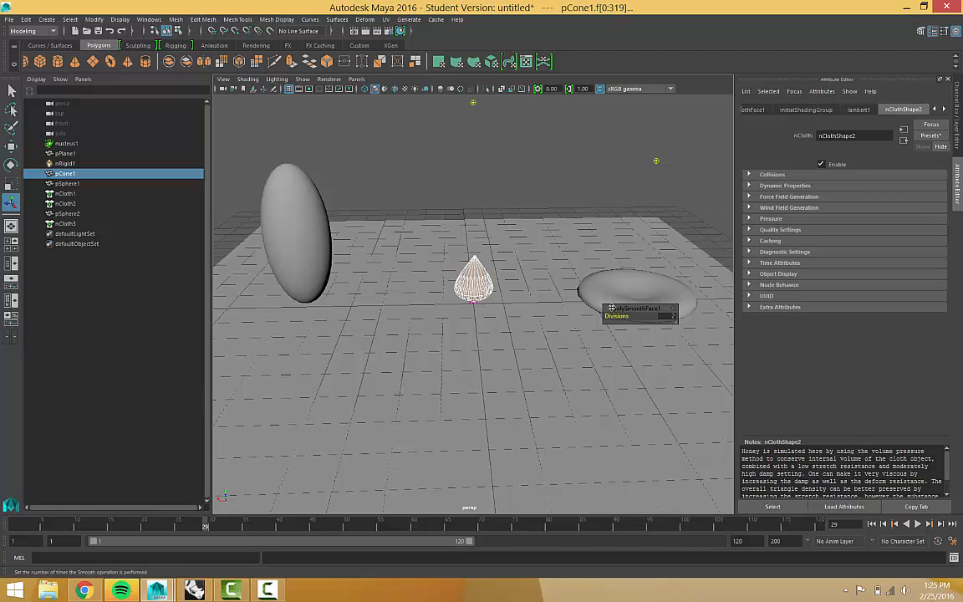
scroll(609, 264, "up", 3)
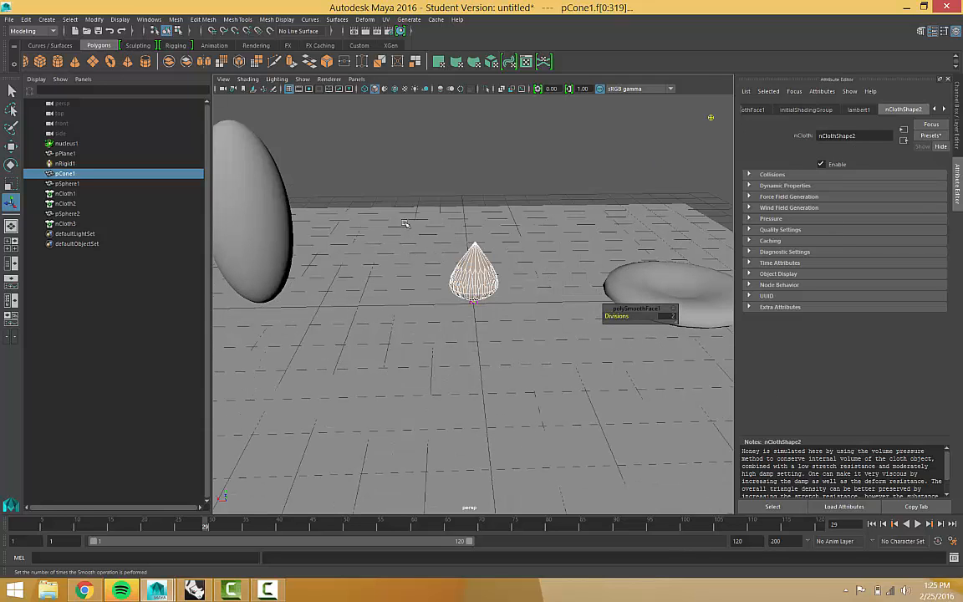
Deselect the cone's faces, play the simulation, examine how the smoothed cone behaves on the plane, and stop the playback.
left_click(14, 91)
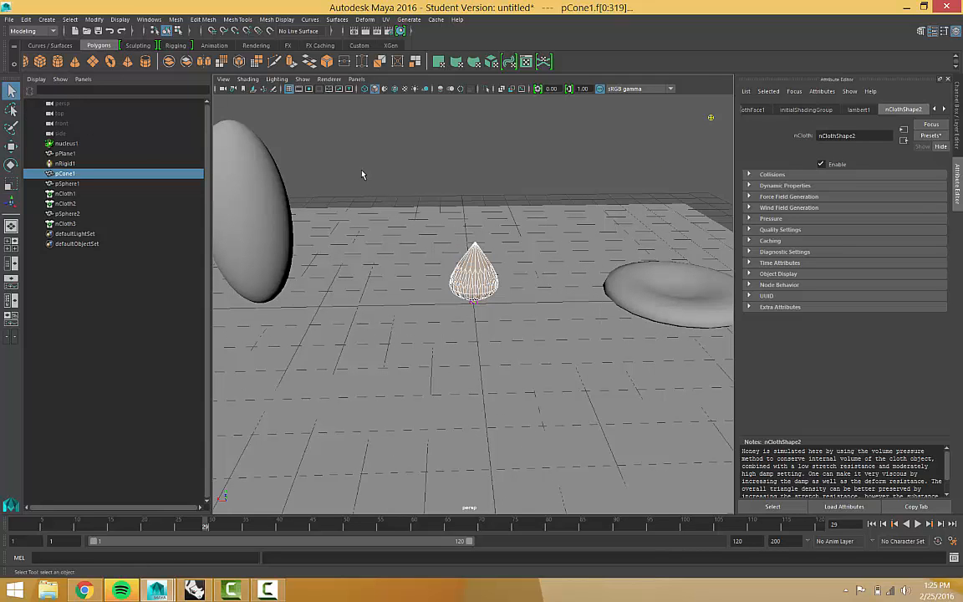
left_click(326, 153)
scroll(325, 153, "down", 4)
left_click(916, 524)
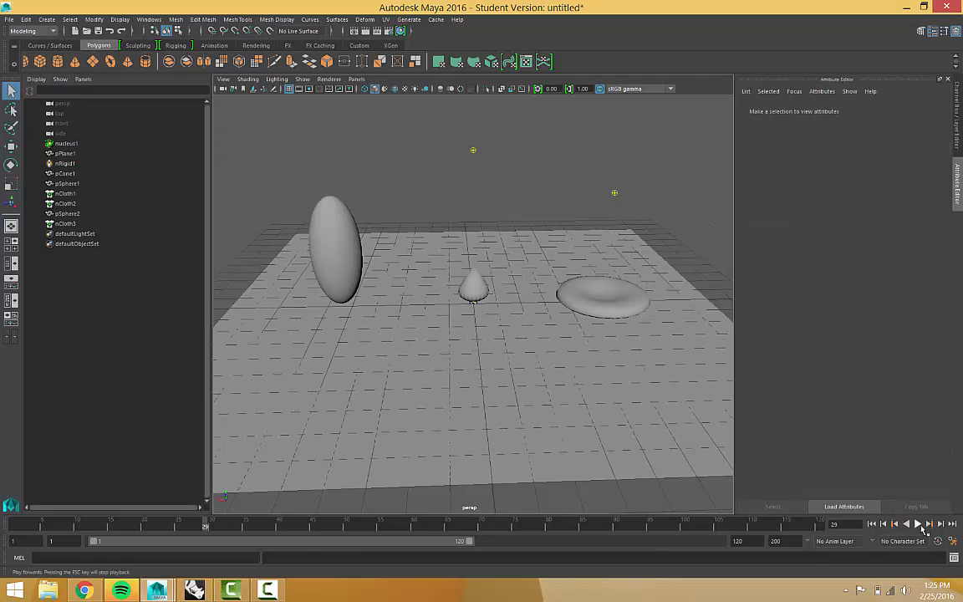
left_click(473, 288)
scroll(474, 289, "down", 2)
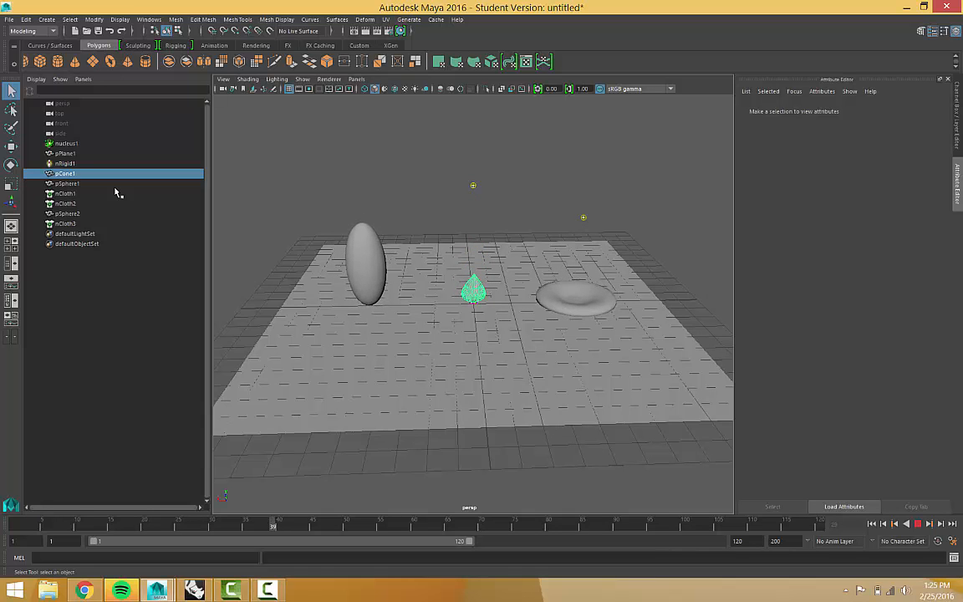
scroll(473, 302, "down", 5)
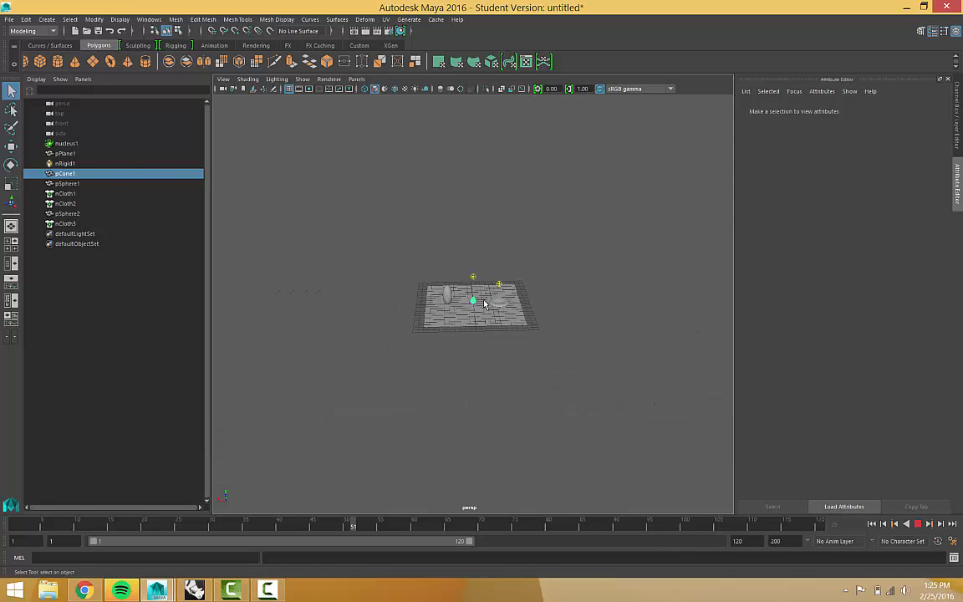
scroll(473, 303, "up", 8)
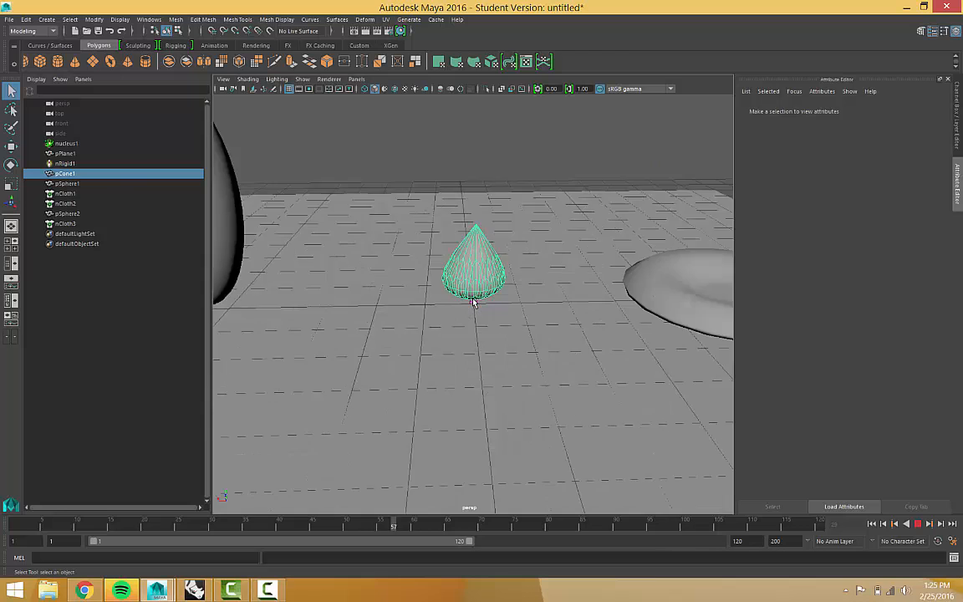
scroll(472, 301, "up", 5)
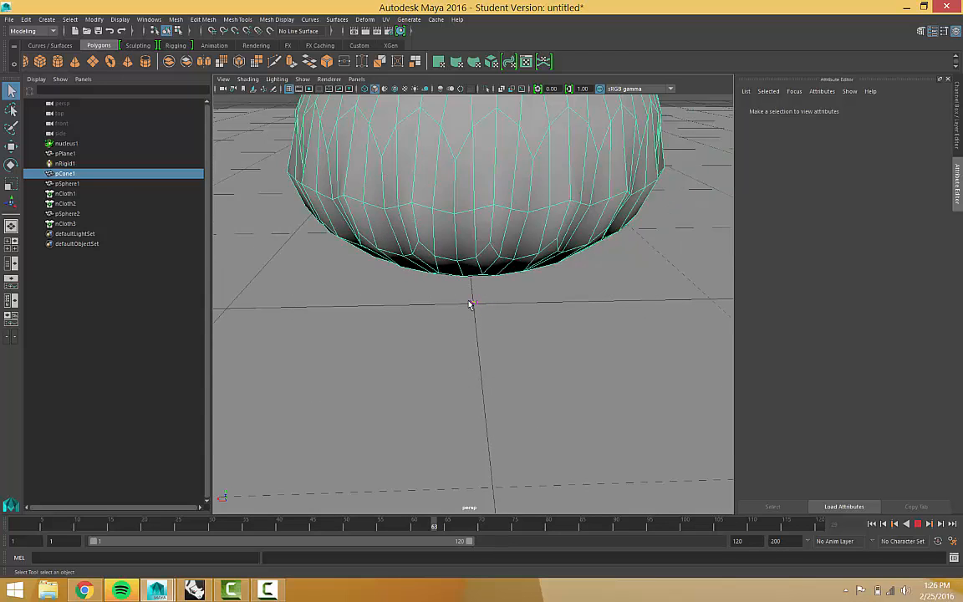
scroll(468, 307, "down", 2)
scroll(467, 312, "down", 3)
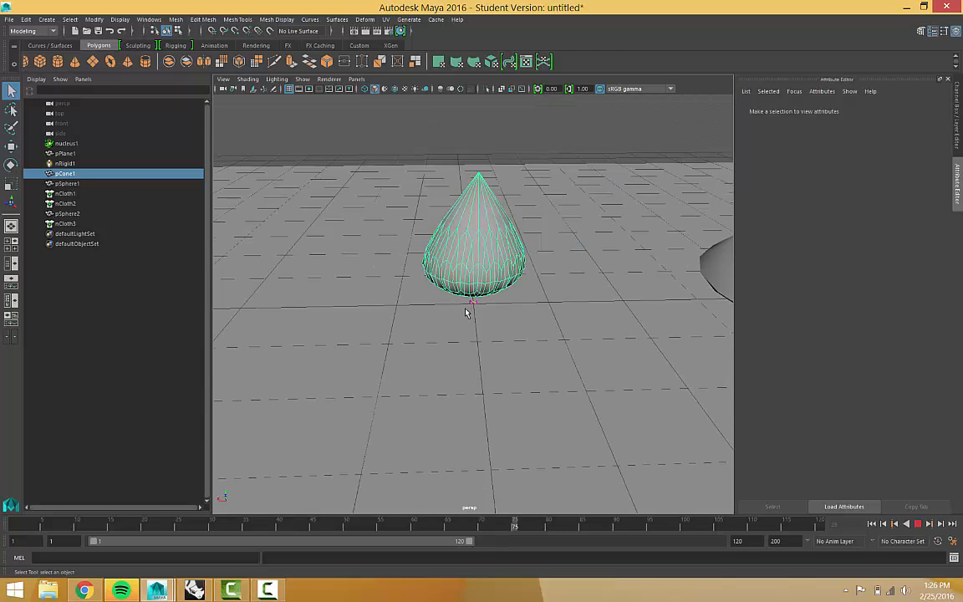
left_click(917, 523)
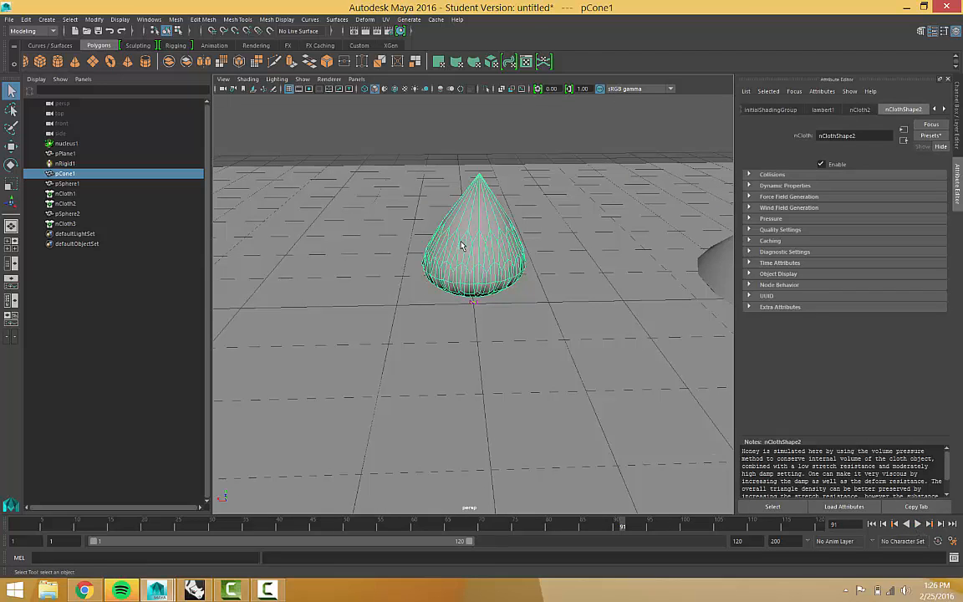
Switch back to the FX menu set and create a new nCloth on the smoothed cone.
scroll(461, 246, "down", 2)
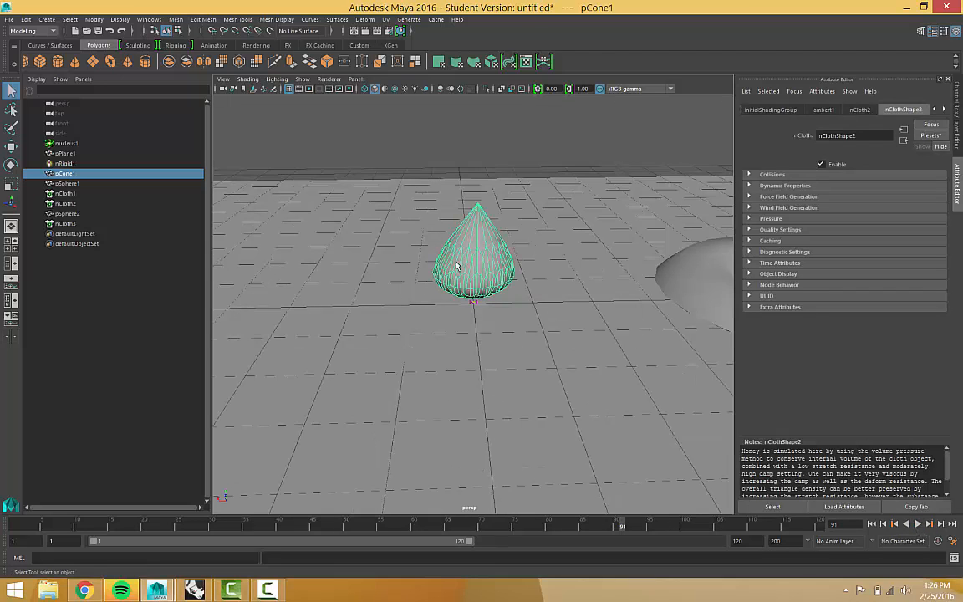
left_click(238, 20)
mouse_move(203, 20)
left_click(35, 33)
left_click(34, 31)
left_click(48, 72)
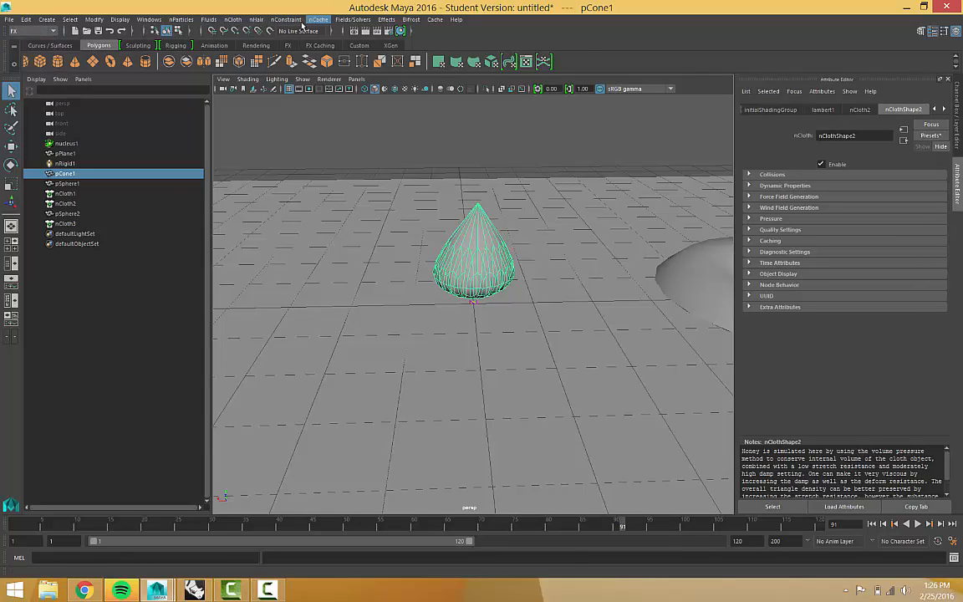
left_click(238, 20)
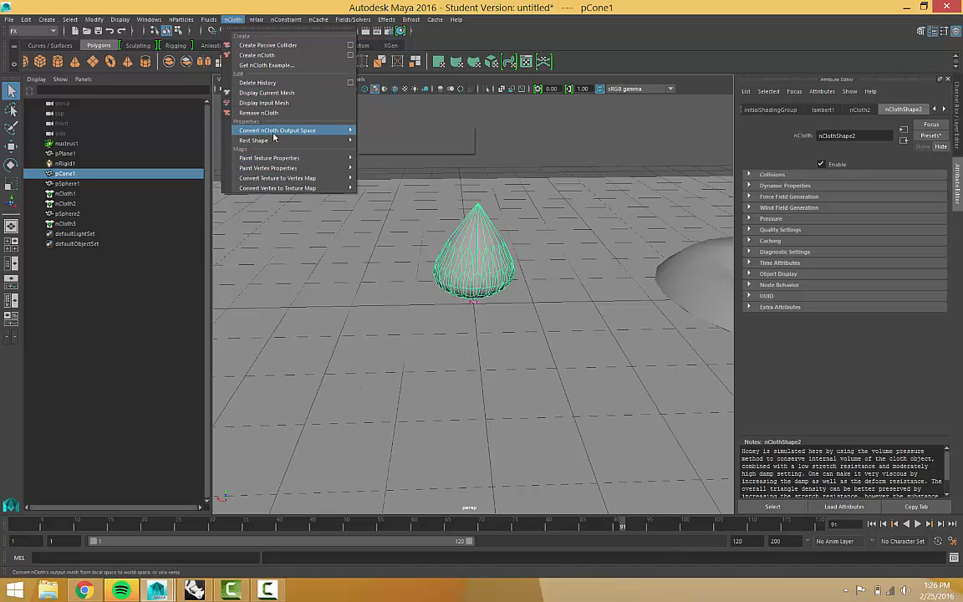
left_click(279, 57)
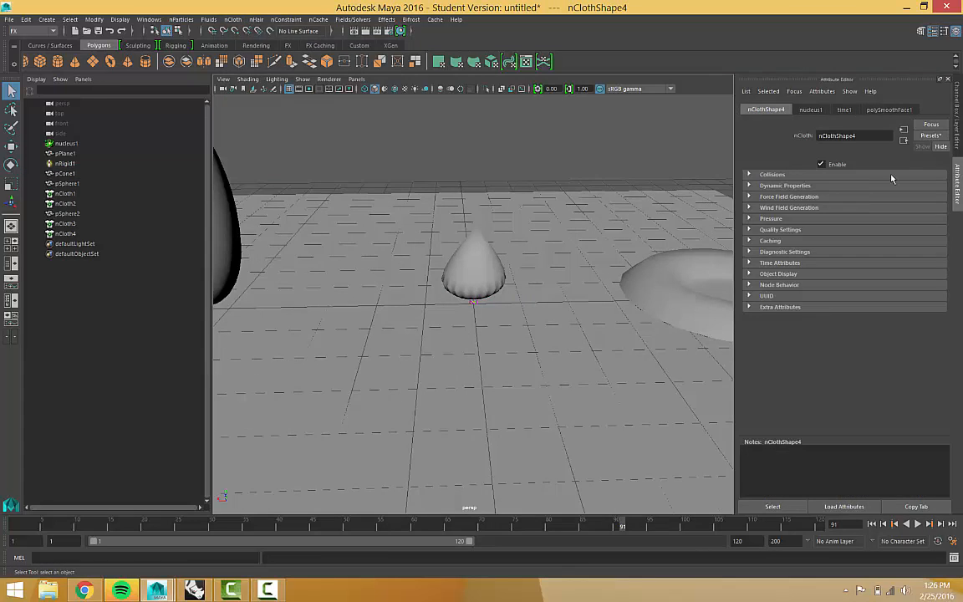
Replace the settings of the smoothed cone's new nClothShape4 node with the honey preset.
left_click(931, 135)
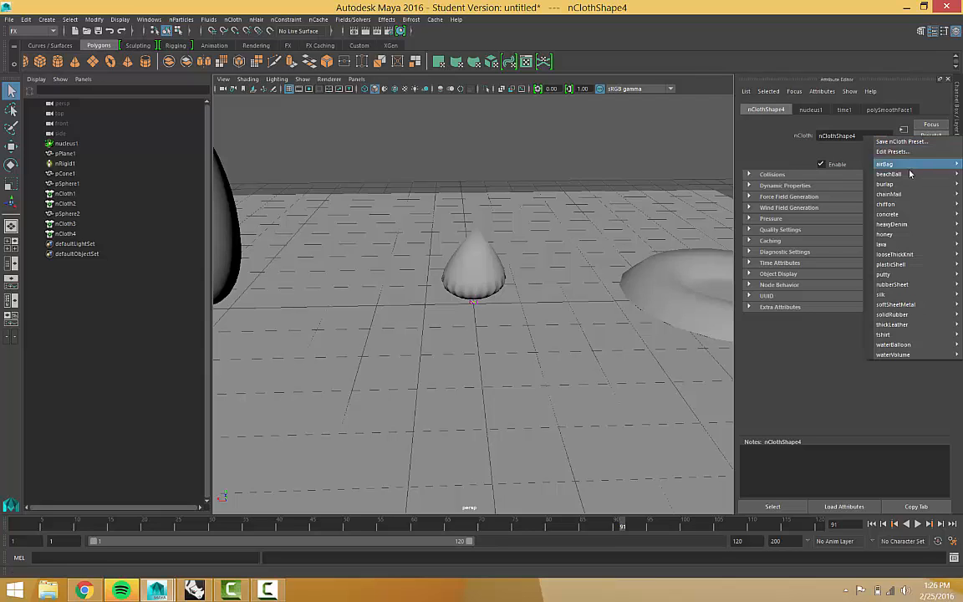
mouse_move(892, 216)
mouse_move(884, 239)
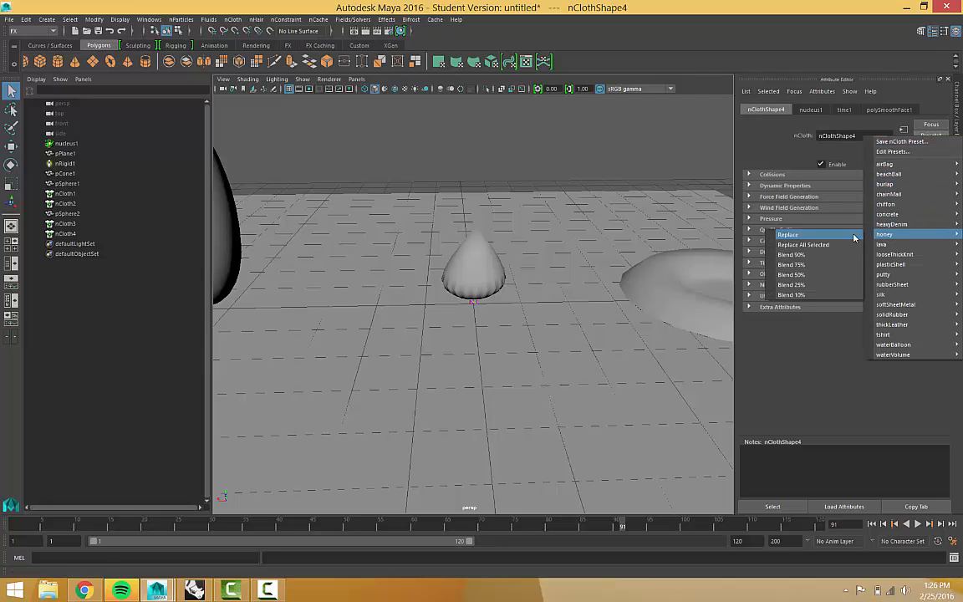
left_click(844, 236)
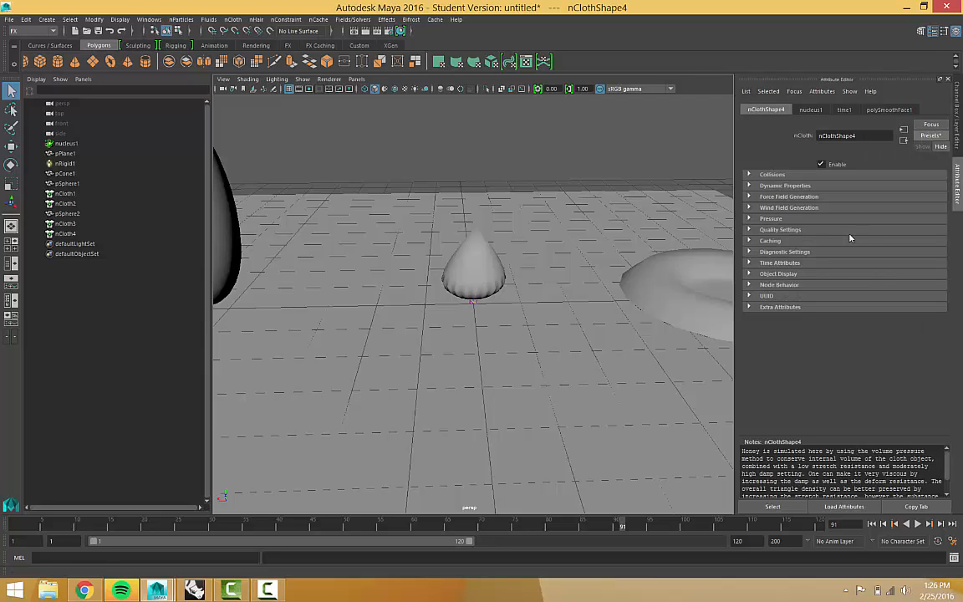
Play the simulation of the smoothed honey cone, stop it, and examine the cone's shape up close.
left_click(918, 524)
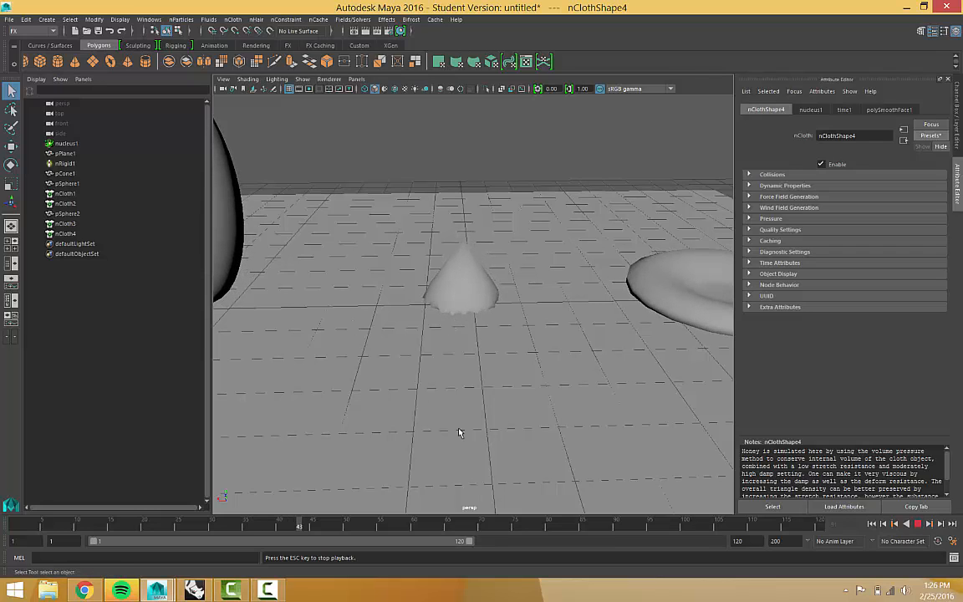
scroll(459, 432, "up", 5)
left_click(920, 524)
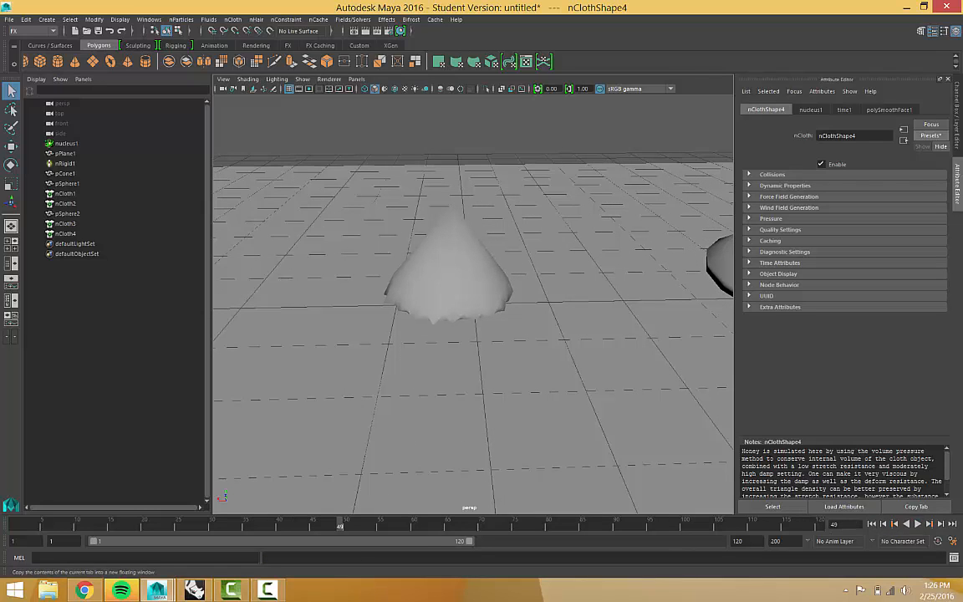
mouse_move(428, 280)
right_mouse_down()
mouse_move(430, 303)
mouse_move(473, 279)
mouse_move(423, 266)
mouse_move(427, 294)
mouse_move(401, 371)
mouse_move(422, 439)
mouse_move(406, 373)
mouse_move(467, 487)
mouse_move(409, 527)
mouse_move(414, 536)
mouse_move(410, 431)
mouse_move(432, 428)
mouse_move(423, 429)
mouse_move(414, 469)
mouse_move(447, 523)
mouse_move(458, 578)
mouse_move(418, 286)
mouse_move(423, 266)
mouse_move(467, 267)
right_mouse_up()
left_click_drag(466, 268, 447, 262, "alt")
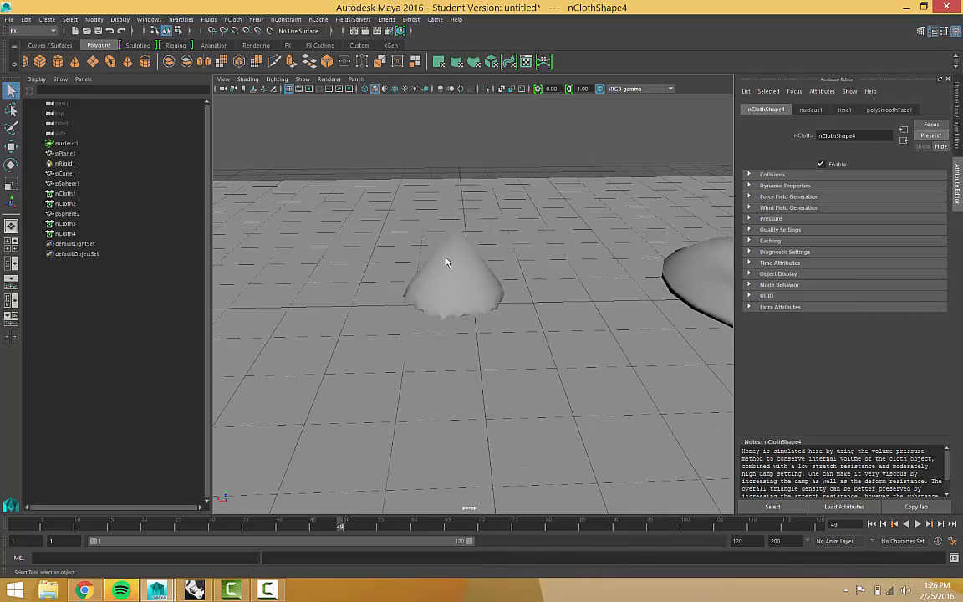
Delete the smoothed honey cone from the middle of the plane.
left_click(418, 273)
right_click_drag(417, 284, 389, 289, "alt")
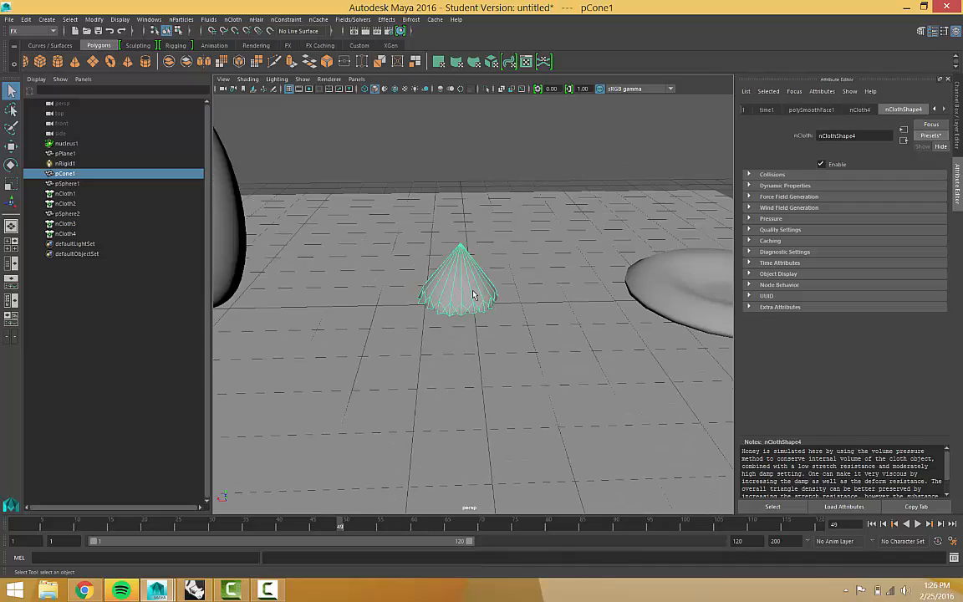
right_click_drag(474, 294, 456, 284, "alt")
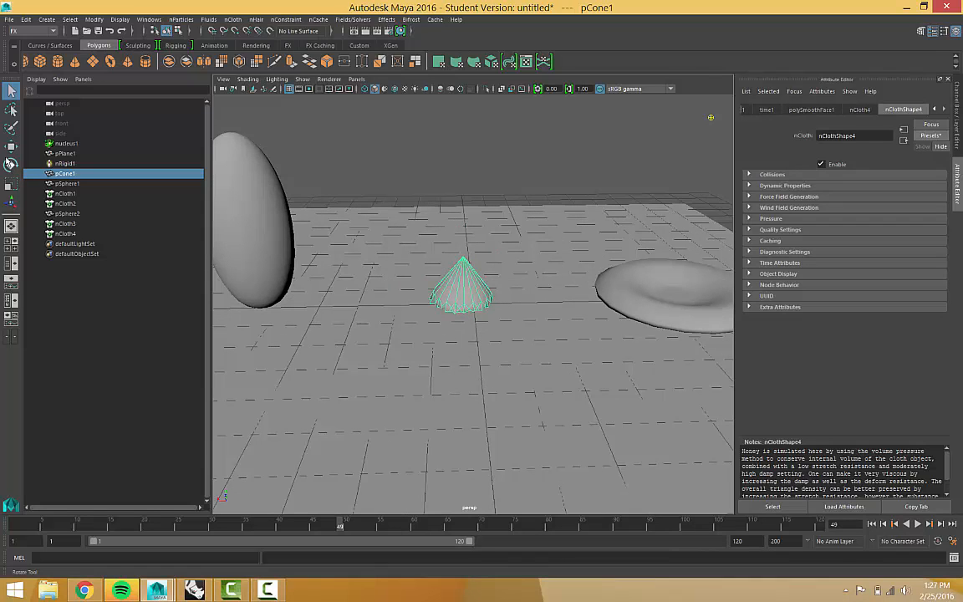
left_click(12, 147)
right_click_drag(469, 289, 483, 292, "alt")
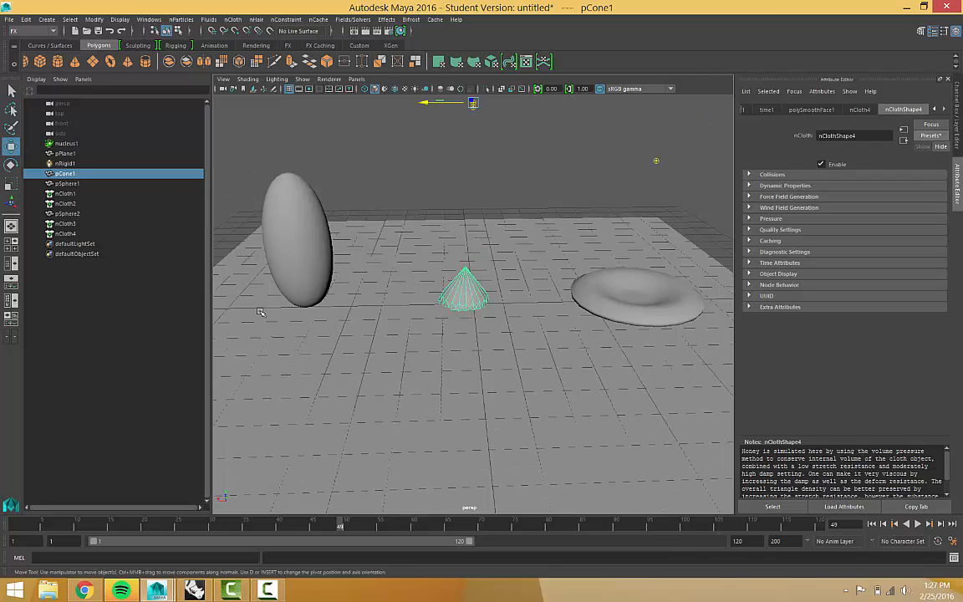
scroll(460, 232, "down", 6)
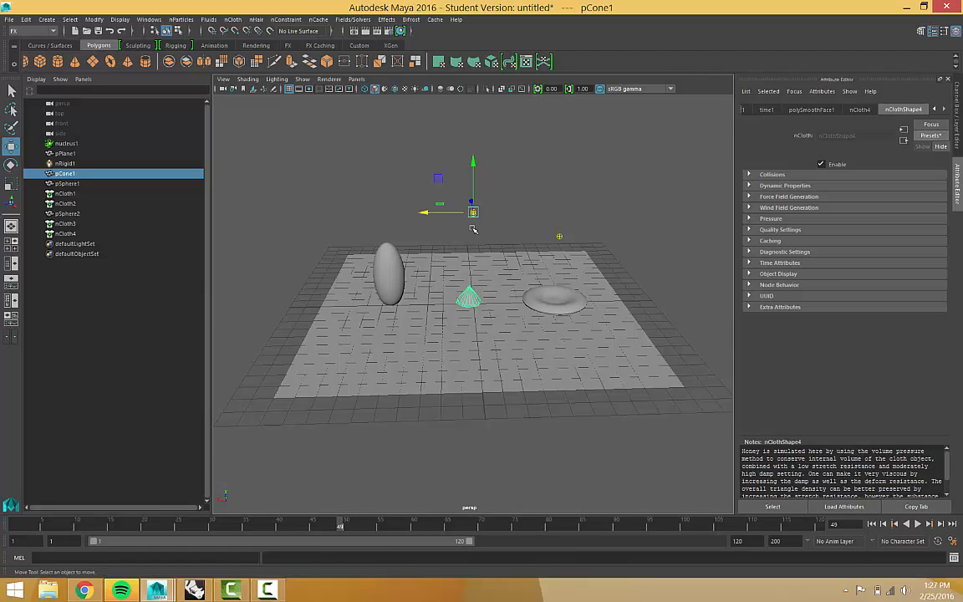
key("Delete")
scroll(475, 297, "up", 2)
scroll(475, 298, "up", 5)
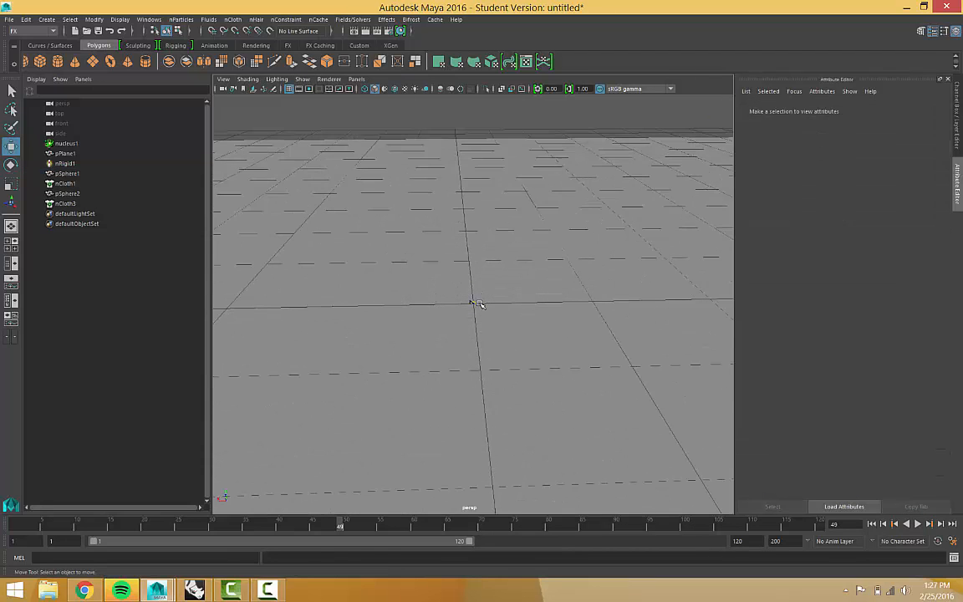
Switch the plane to face selection, select a patch of faces around its centre in front of the ellipsoid, and raise them into a hill.
scroll(474, 288, "down", 8)
scroll(473, 305, "up", 4)
left_click(427, 294)
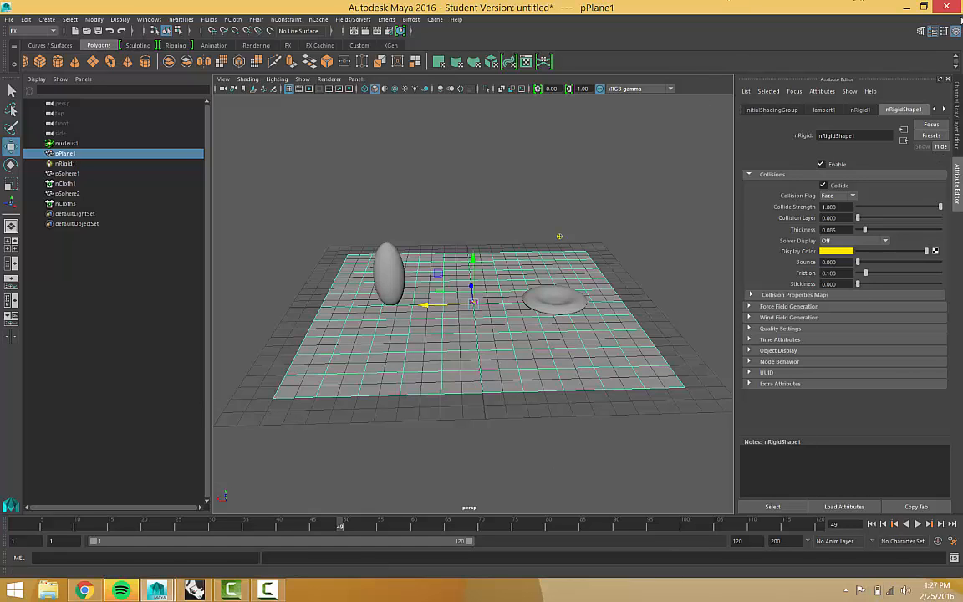
scroll(469, 303, "down", 2)
right_click(466, 280)
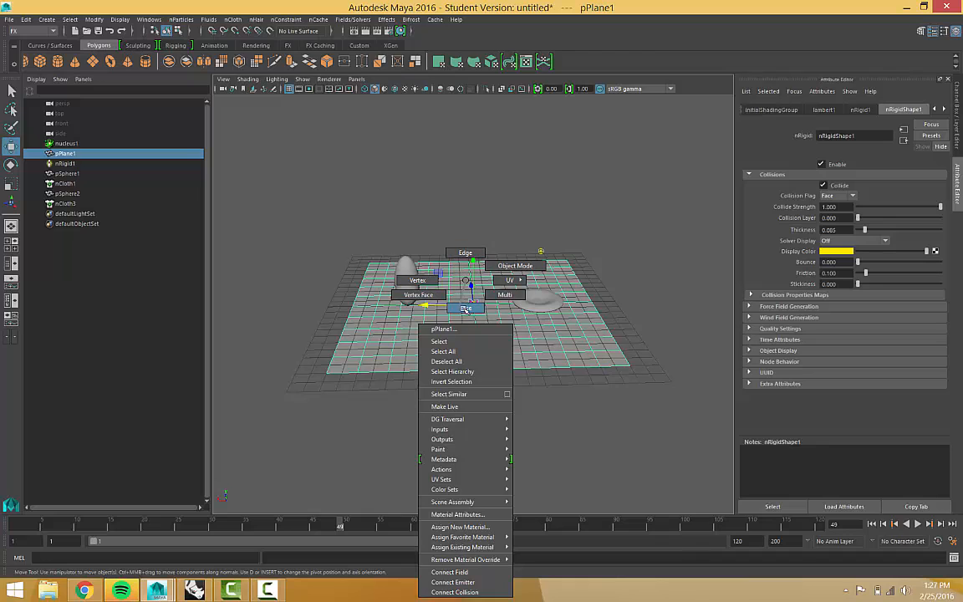
left_click(466, 308)
left_click(459, 311)
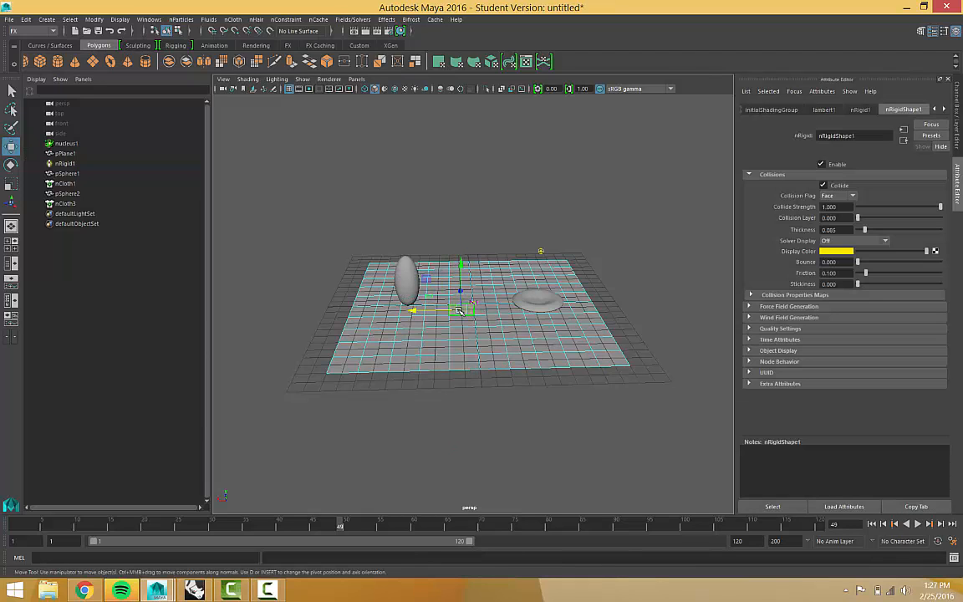
left_click(405, 336, "shift")
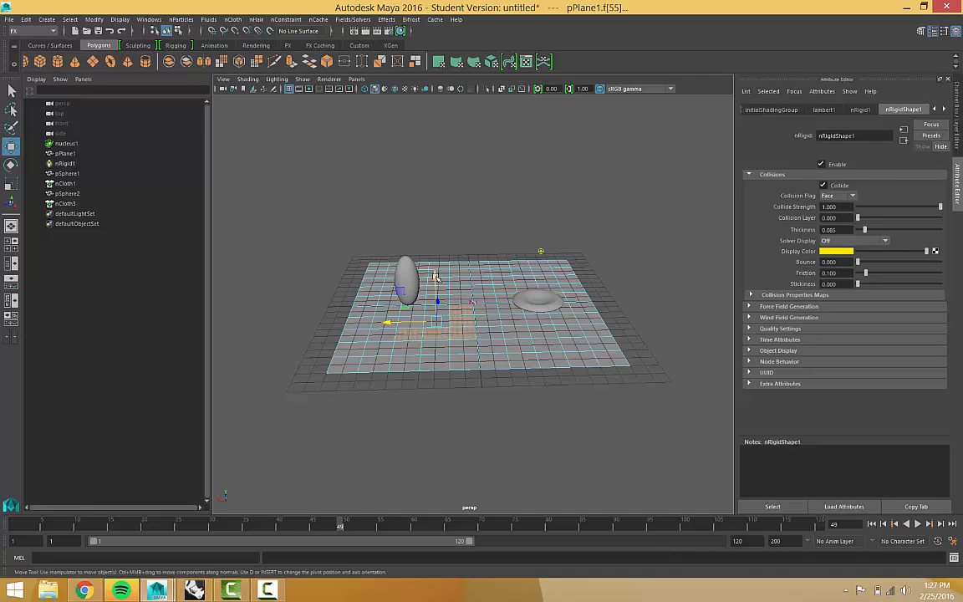
left_click_drag(435, 277, 434, 217)
Select a few plane faces in front of the honey object and lower them far below the grid to form a pit.
left_click(547, 343, "shift")
left_click(542, 332, "shift")
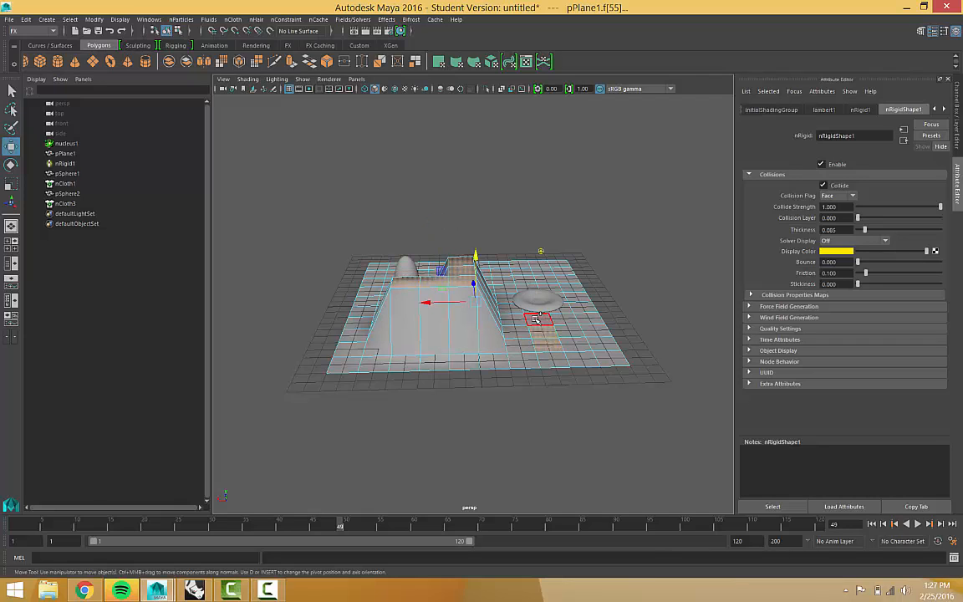
left_click(539, 321, "shift")
left_click(555, 317, "shift")
scroll(554, 315, "down", 3)
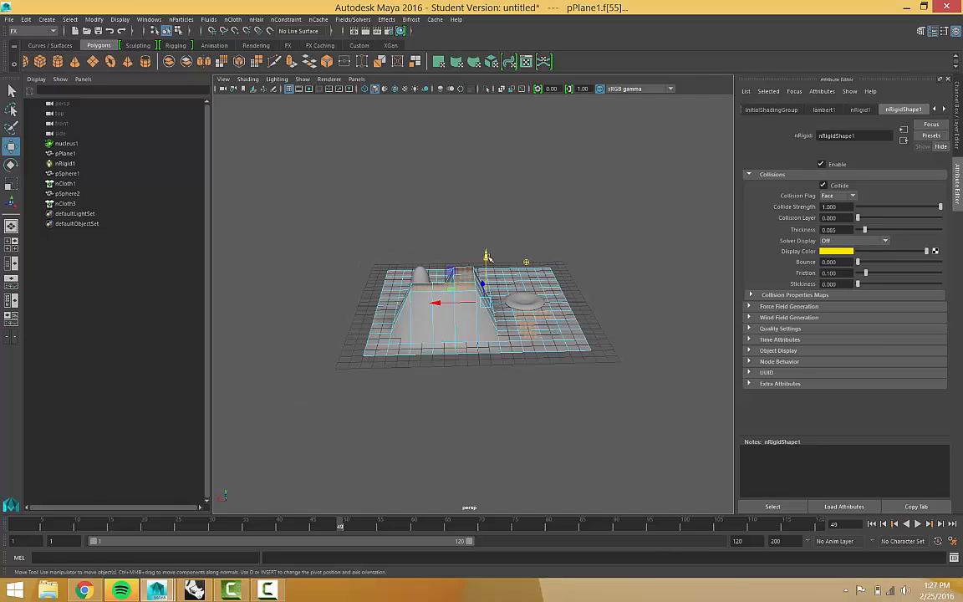
left_click(514, 309)
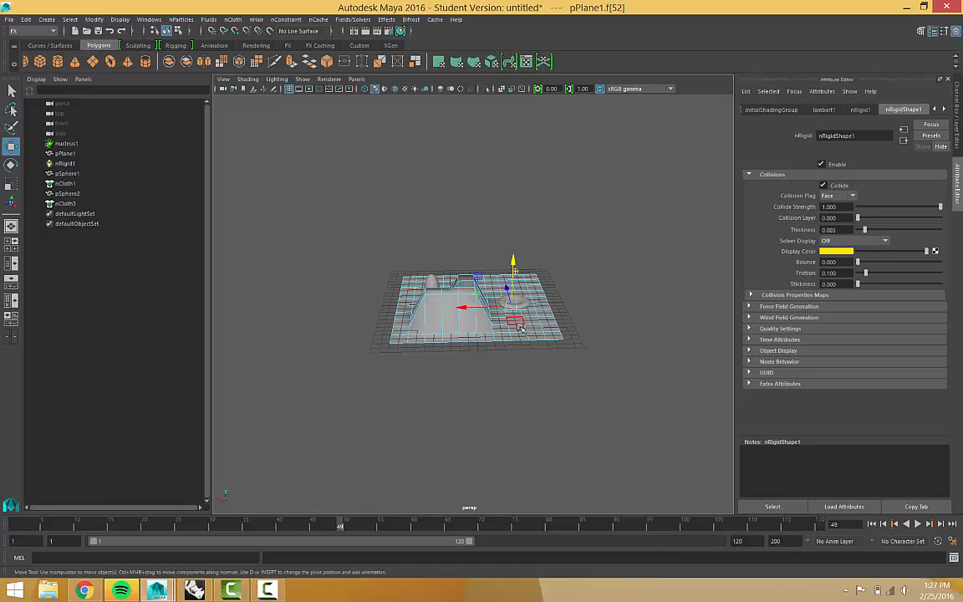
left_click(516, 325)
scroll(512, 319, "down", 1)
left_click(513, 318)
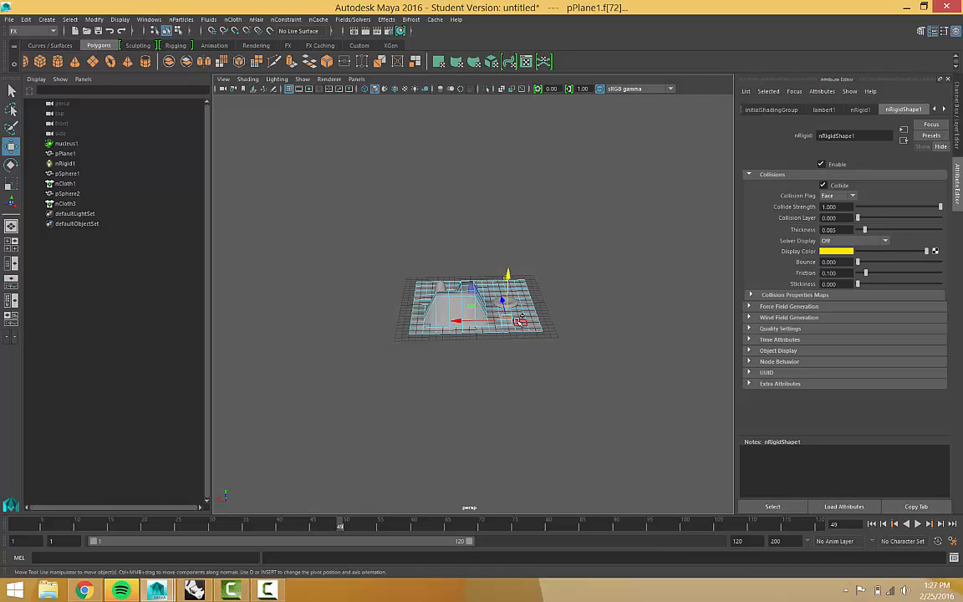
left_click_drag(512, 273, 508, 325)
scroll(429, 336, "up", 5)
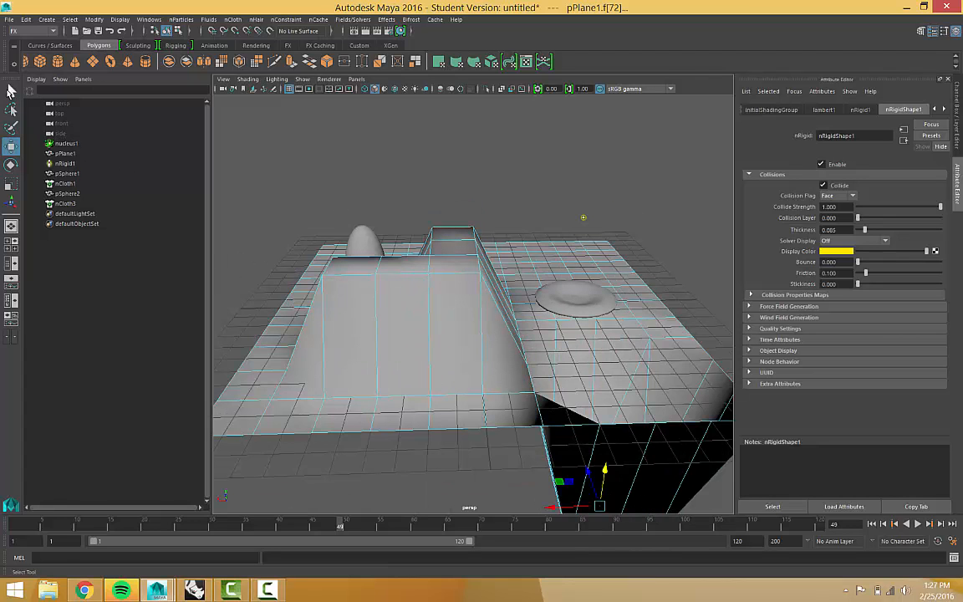
Clear the face selection with the Select tool and return the plane to object mode.
left_click(10, 90)
left_click(451, 198)
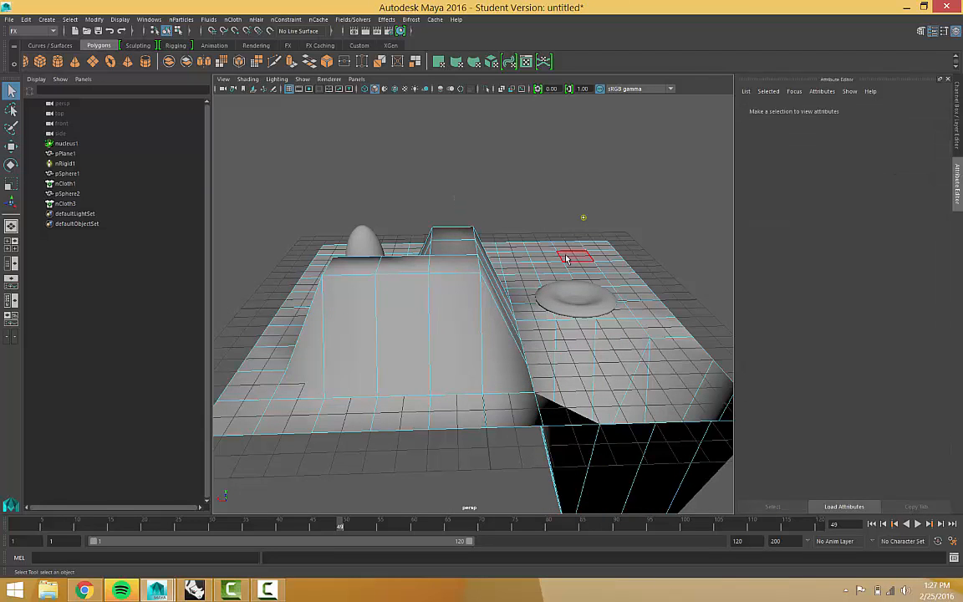
scroll(562, 297, "down", 3)
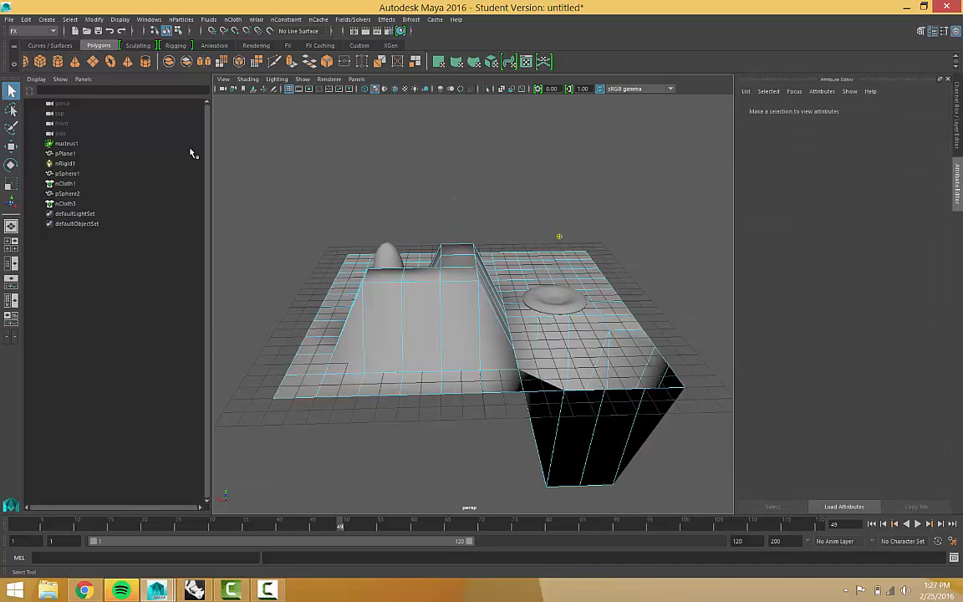
right_click_drag(408, 283, 456, 267)
scroll(456, 269, "down", 3)
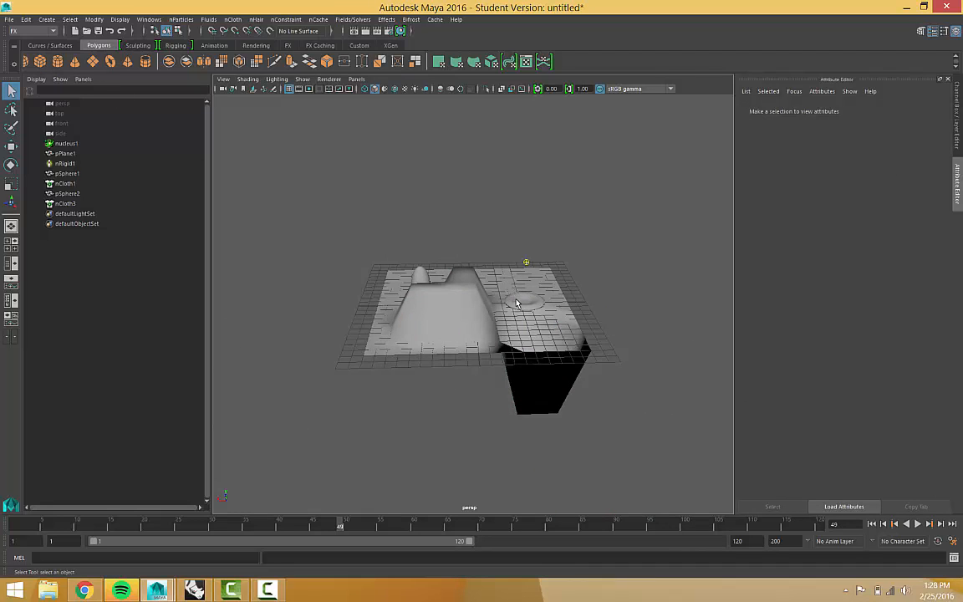
scroll(516, 298, "up", 5)
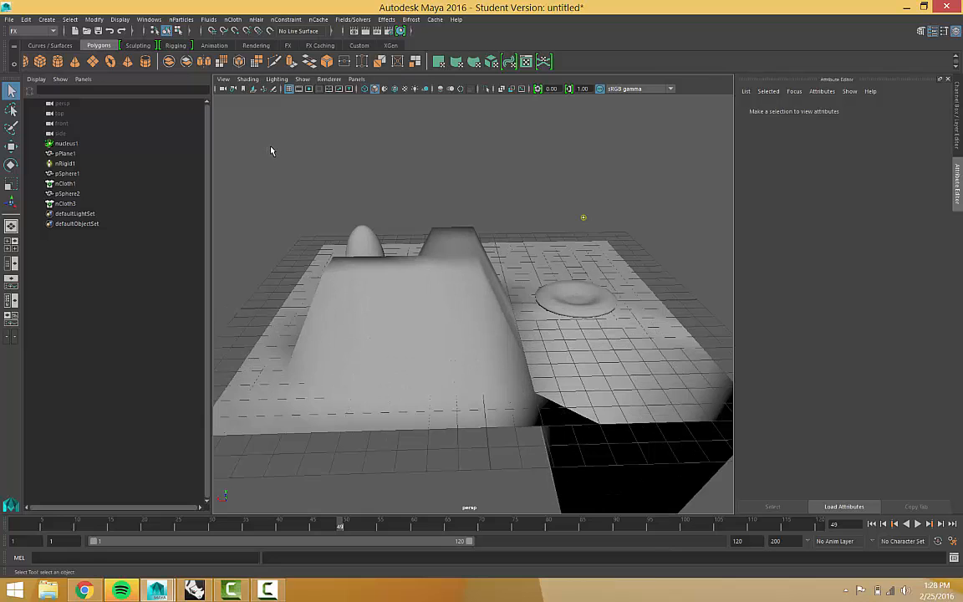
Display the reshaped plane with full smooth mesh preview so that the hill and pit look rounded.
left_click(396, 280)
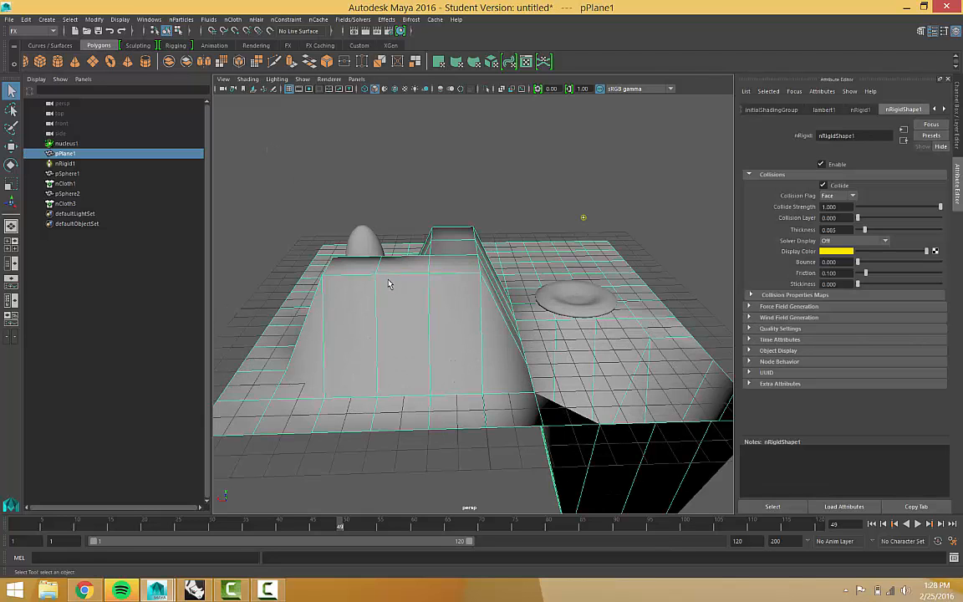
key("2")
key("3")
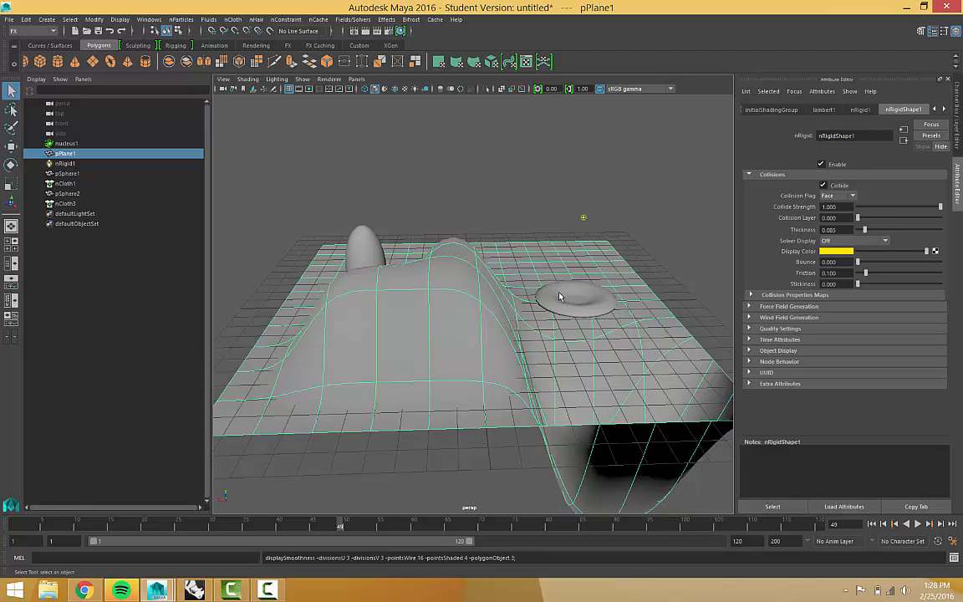
right_click_drag(476, 281, 478, 283)
scroll(475, 298, "down", 6)
scroll(489, 292, "up", 4)
scroll(494, 292, "down", 2)
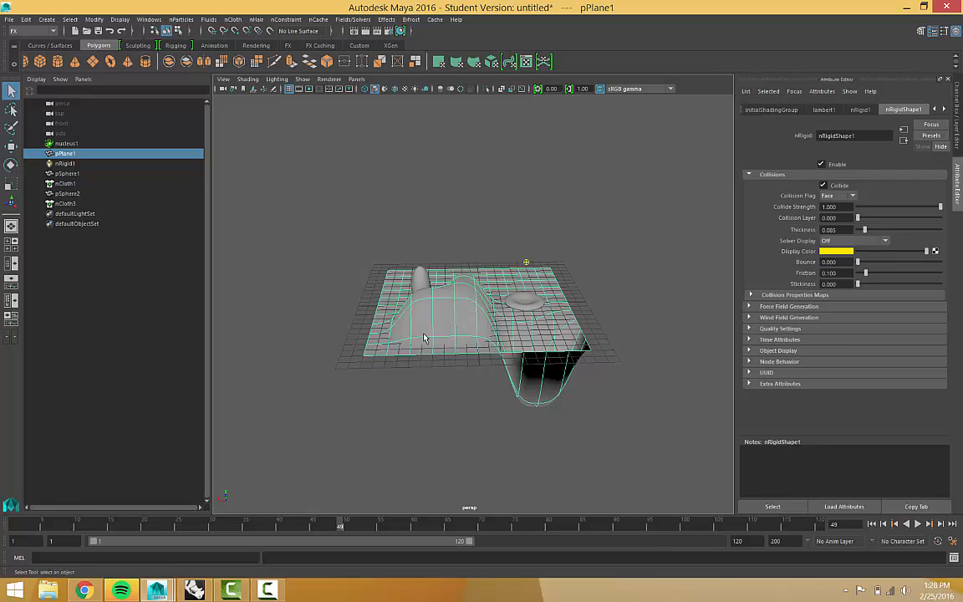
Create a new polygon sphere at the centre of the grid, inside the hill.
scroll(535, 306, "down", 3)
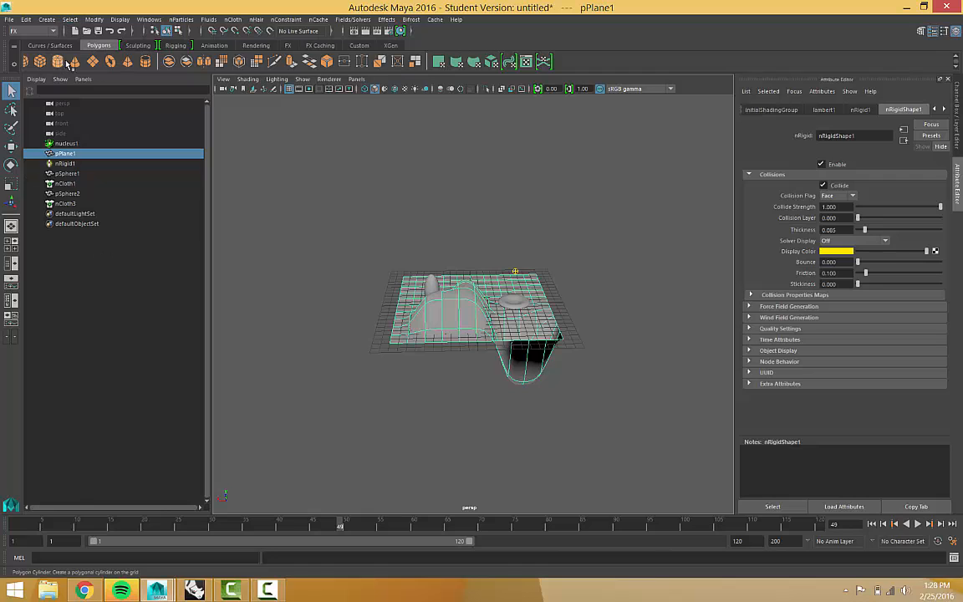
left_click(26, 61)
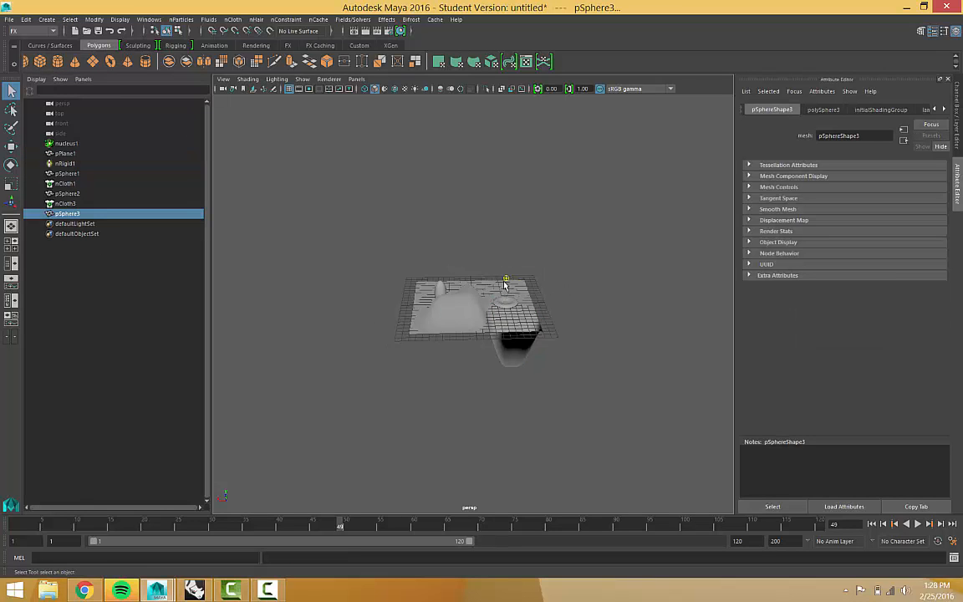
scroll(506, 284, "down", 3)
scroll(493, 291, "up", 5)
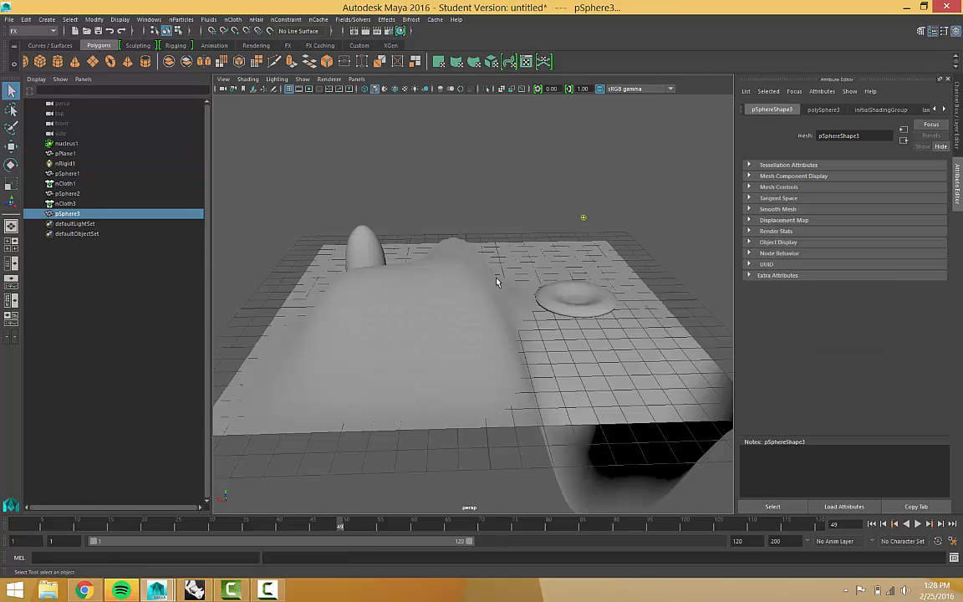
scroll(522, 291, "down", 2)
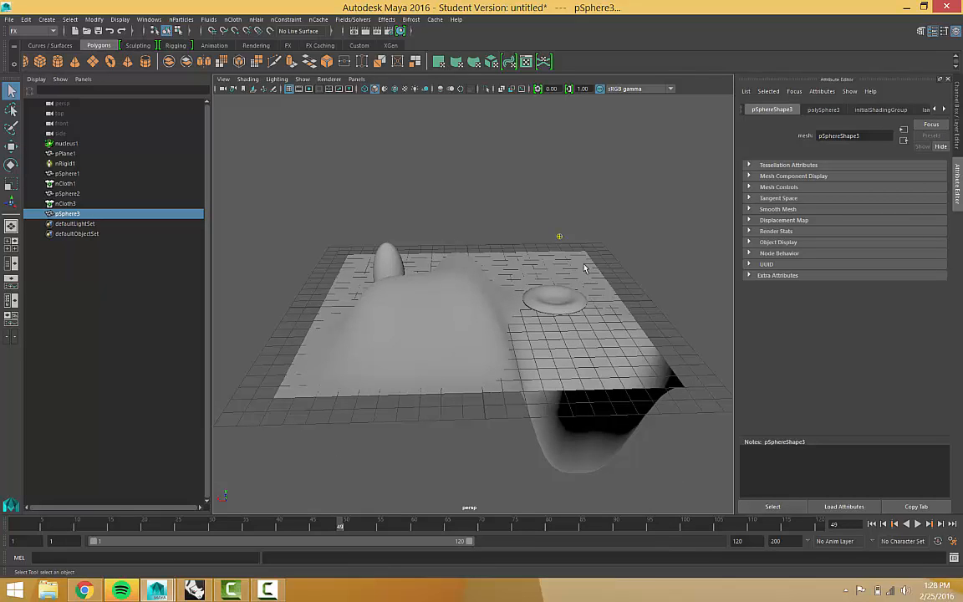
left_click(550, 305)
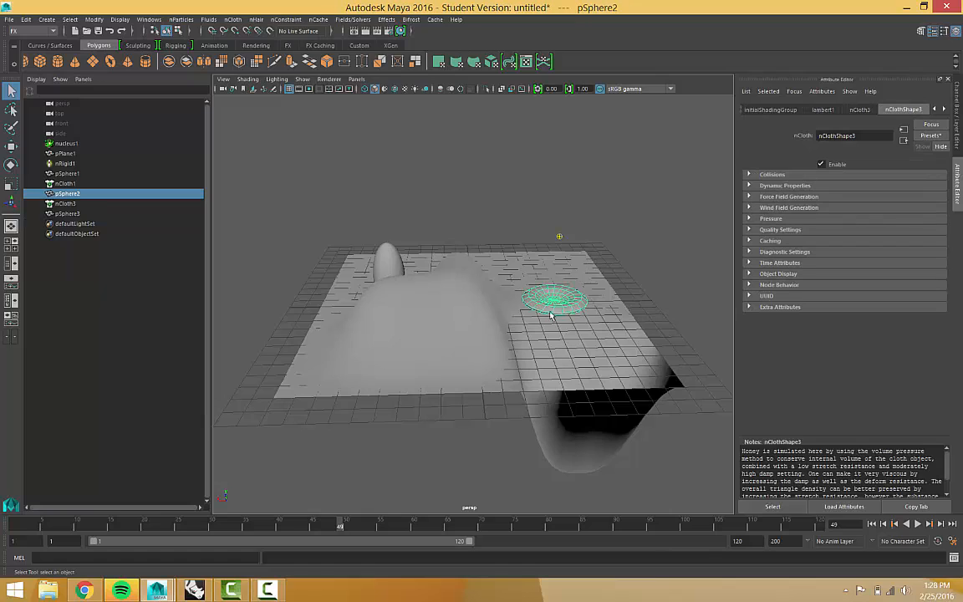
left_click(256, 20)
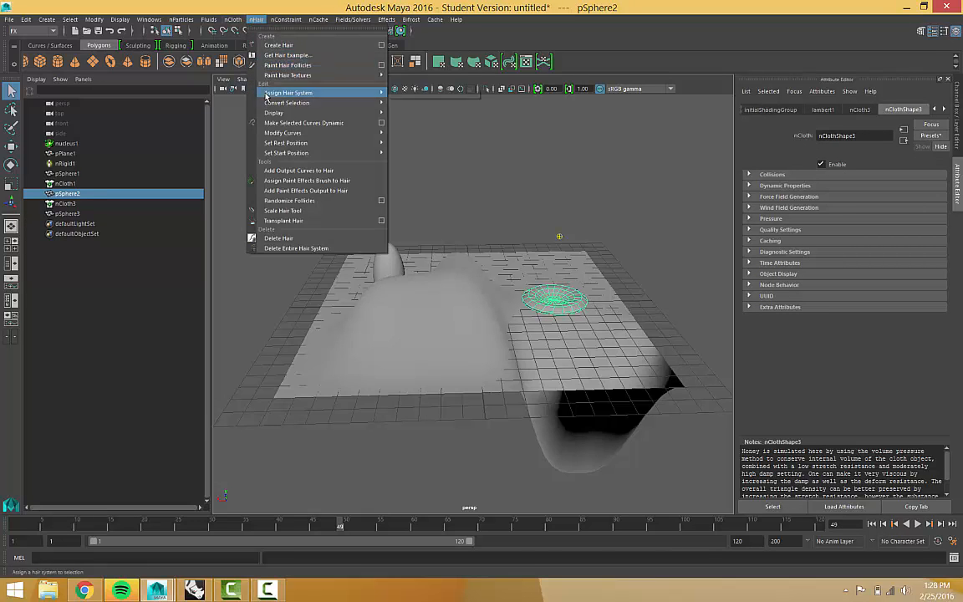
mouse_move(202, 20)
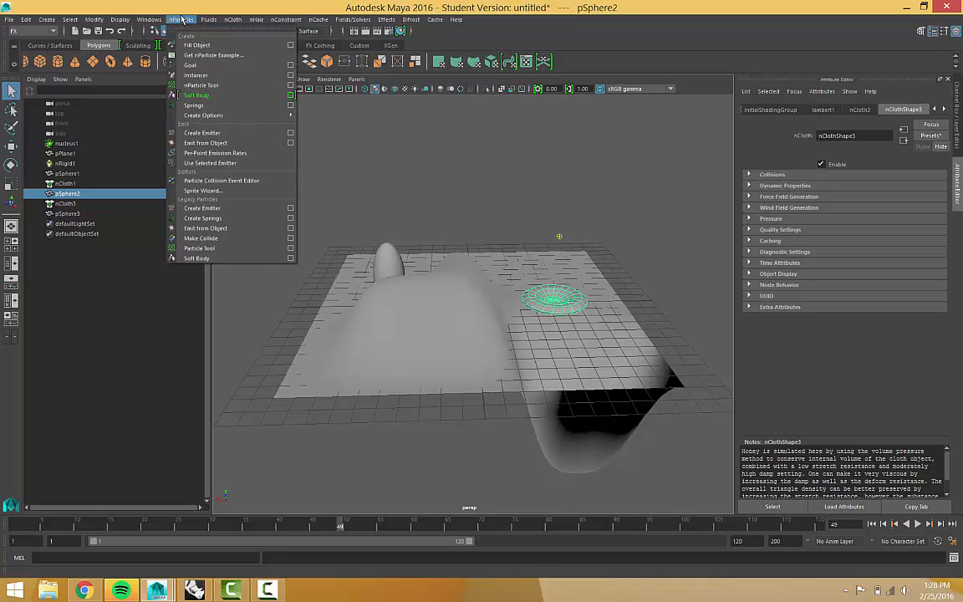
mouse_move(280, 21)
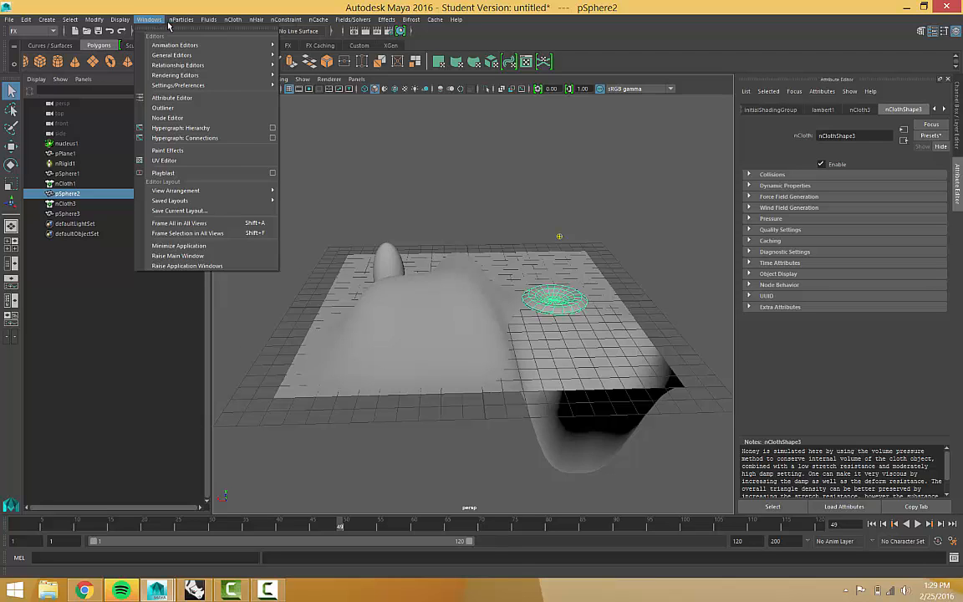
left_click(475, 200)
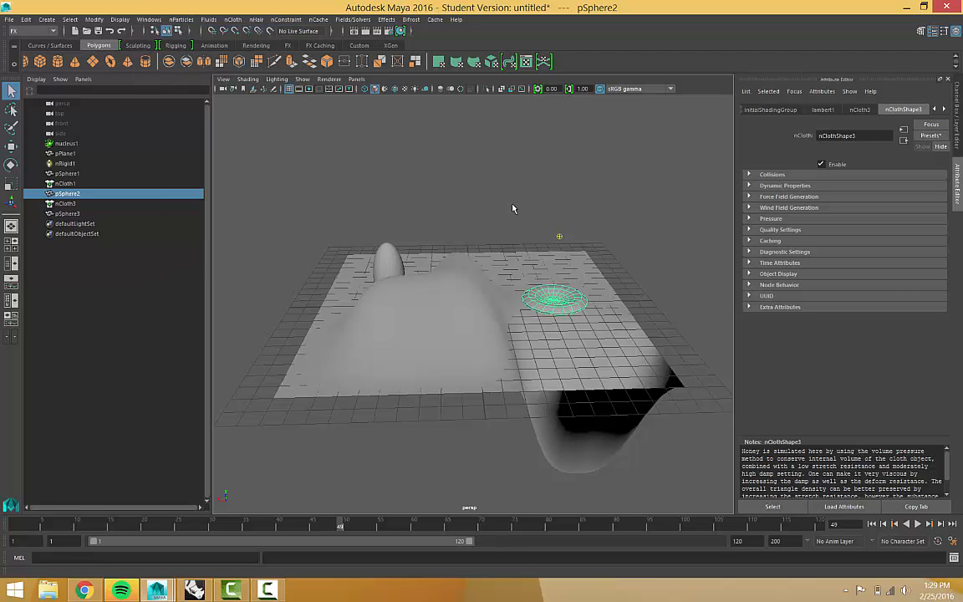
Select the plane and the rubber ellipsoid together and examine the smoothed terrain from near and far.
left_click_drag(374, 256, 445, 311)
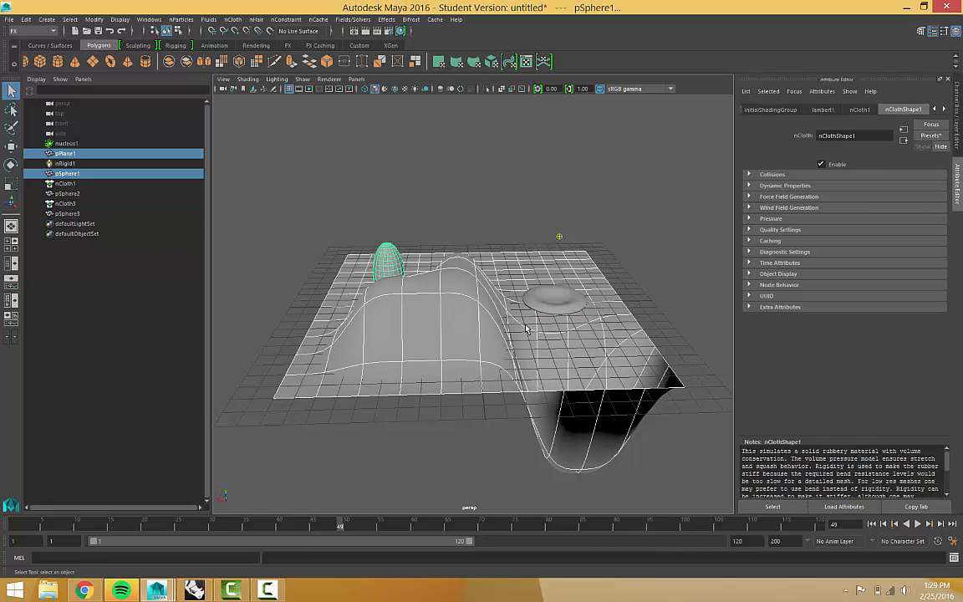
scroll(595, 296, "down", 3)
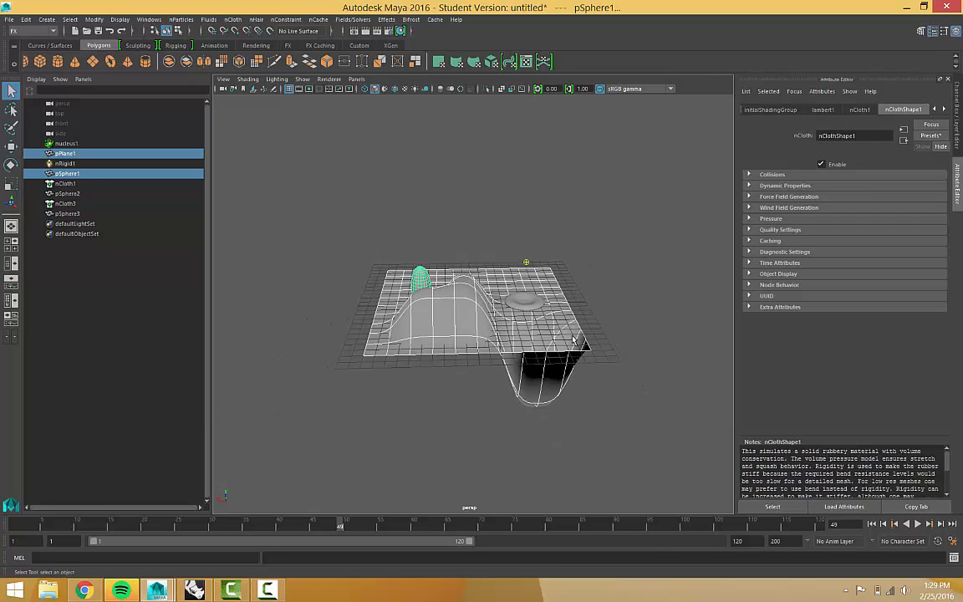
scroll(574, 337, "up", 3)
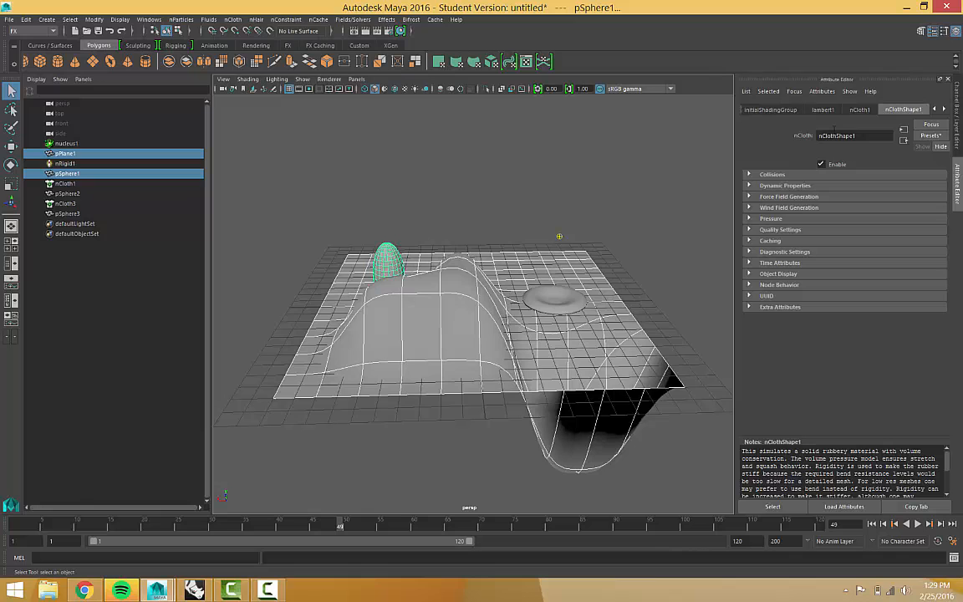
scroll(535, 251, "down", 2)
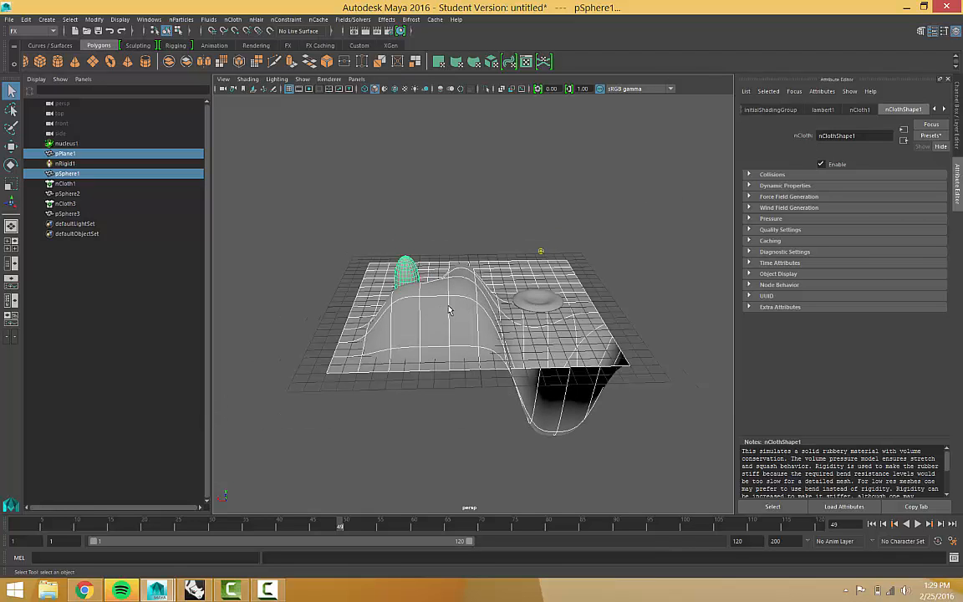
scroll(451, 315, "up", 5)
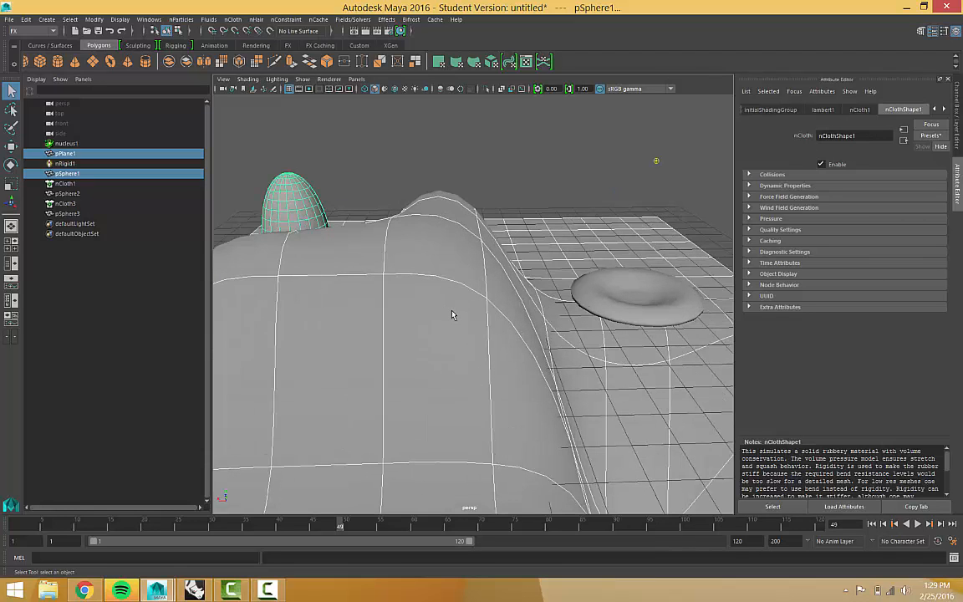
scroll(451, 314, "down", 3)
scroll(452, 313, "up", 2)
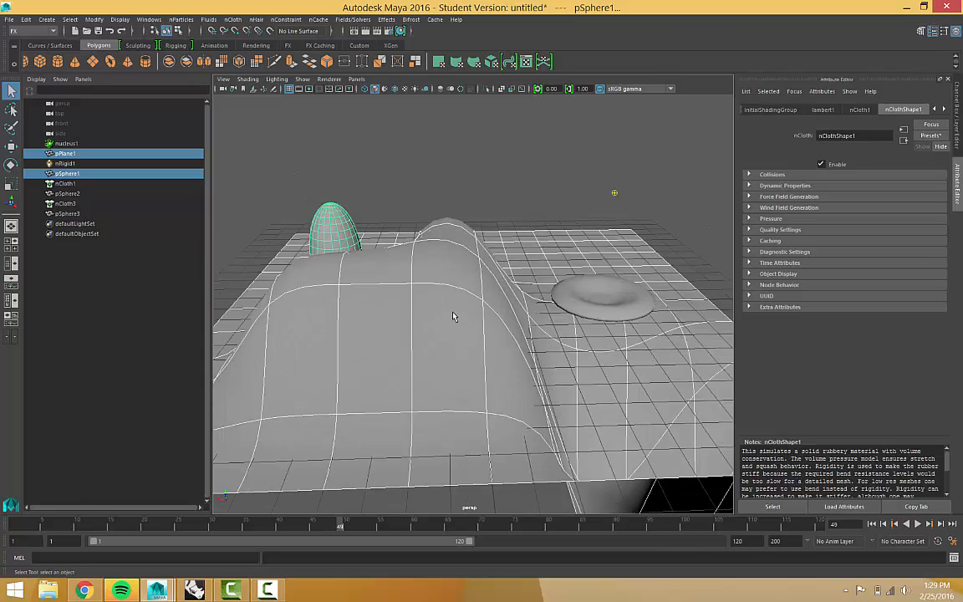
scroll(453, 314, "down", 4)
scroll(454, 314, "up", 2)
mouse_move(453, 280)
right_mouse_down()
mouse_move(473, 269)
mouse_move(456, 264)
mouse_move(446, 282)
mouse_move(453, 260)
mouse_move(458, 583)
mouse_move(451, 543)
mouse_move(453, 439)
mouse_move(452, 484)
mouse_move(462, 429)
mouse_move(456, 360)
mouse_move(458, 502)
mouse_move(480, 593)
mouse_move(439, 282)
mouse_move(460, 282)
mouse_move(453, 280)
right_mouse_up()
Open the UV Editor to view the UV layout of the selected plane and ellipsoid.
key("space")
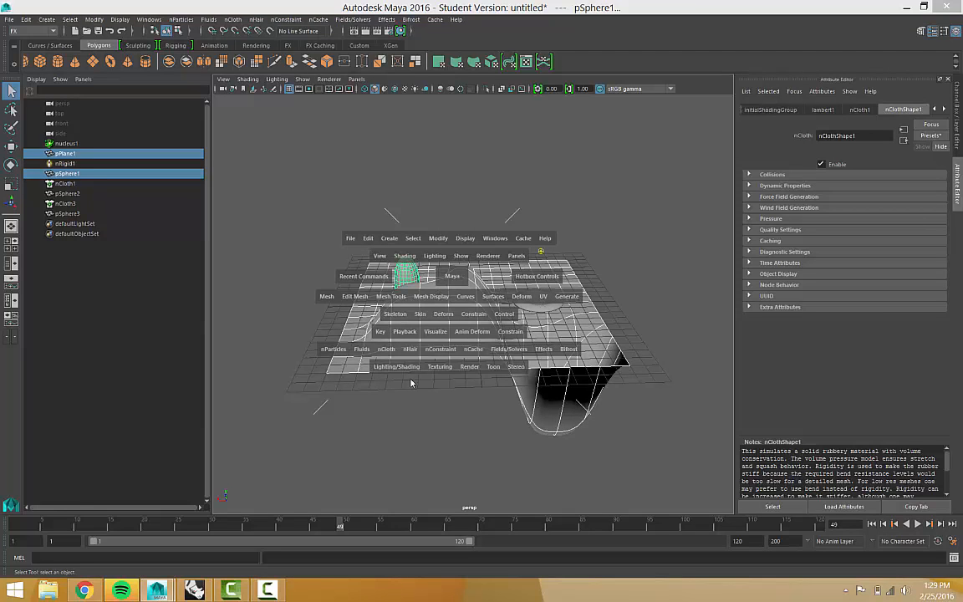
left_click(543, 296)
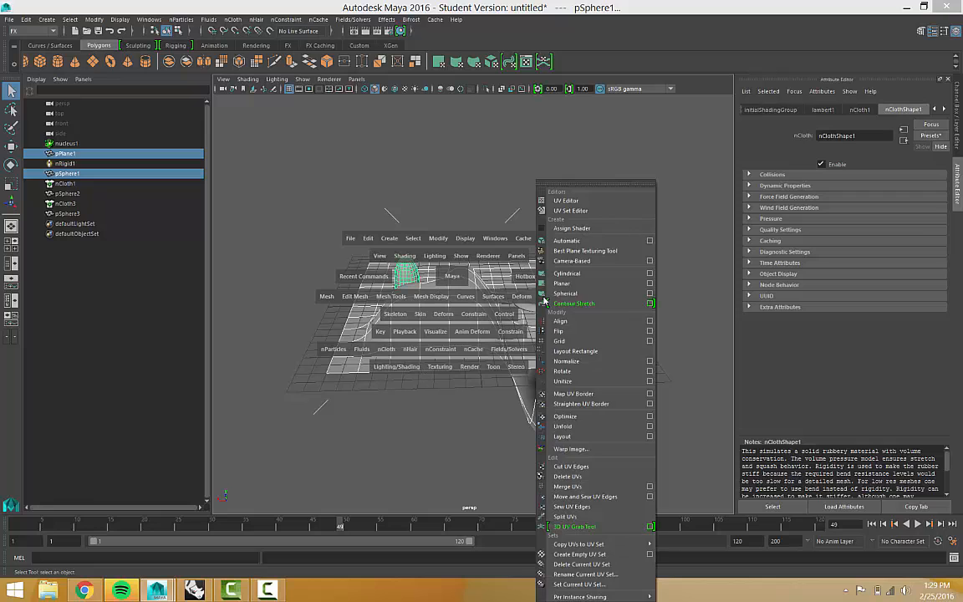
left_click(572, 201)
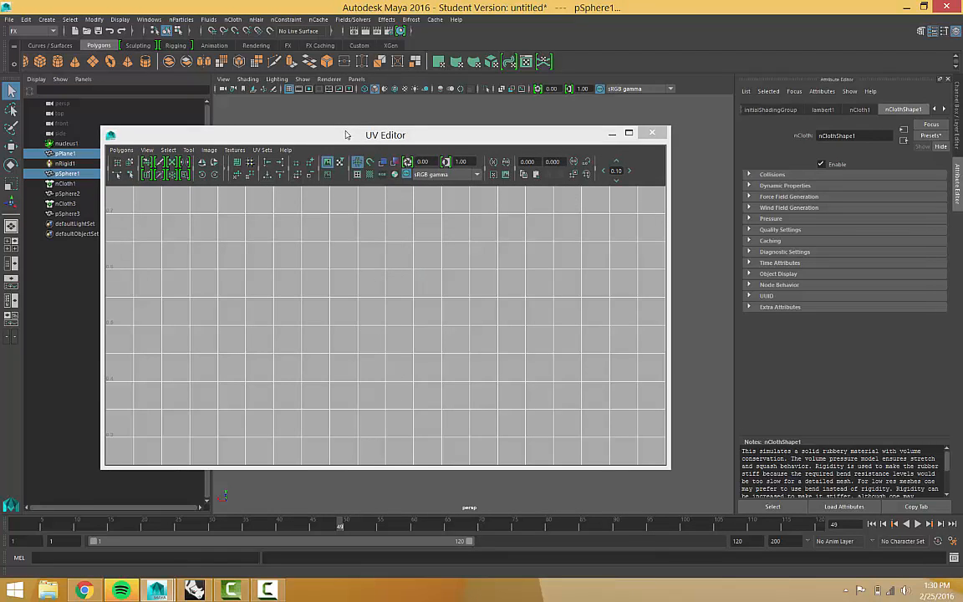
left_click_drag(358, 138, 414, 157)
scroll(520, 309, "down", 5)
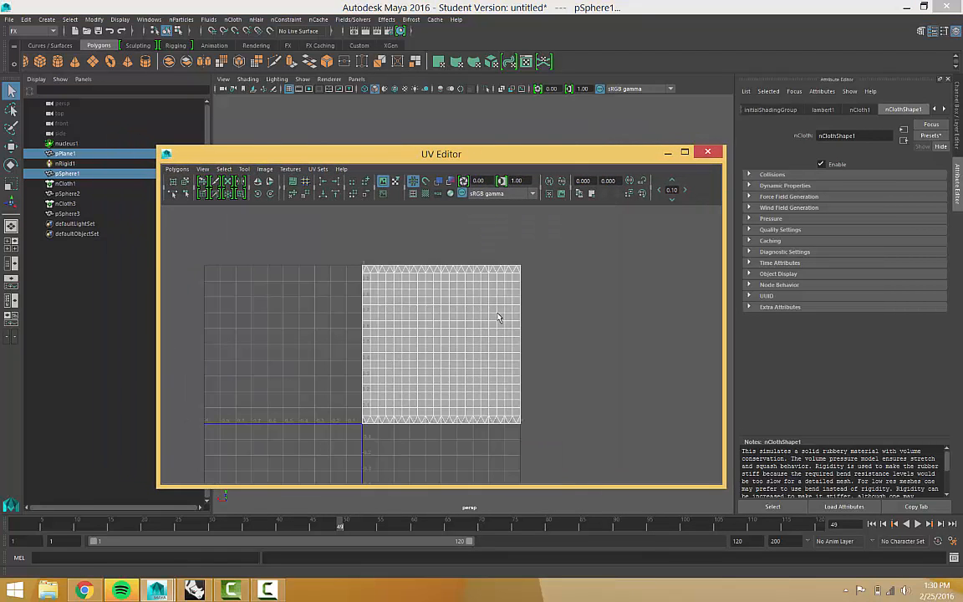
Try cutting UV edges across the plane and ellipsoid layout, and close the UV Editor.
scroll(495, 319, "up", 3)
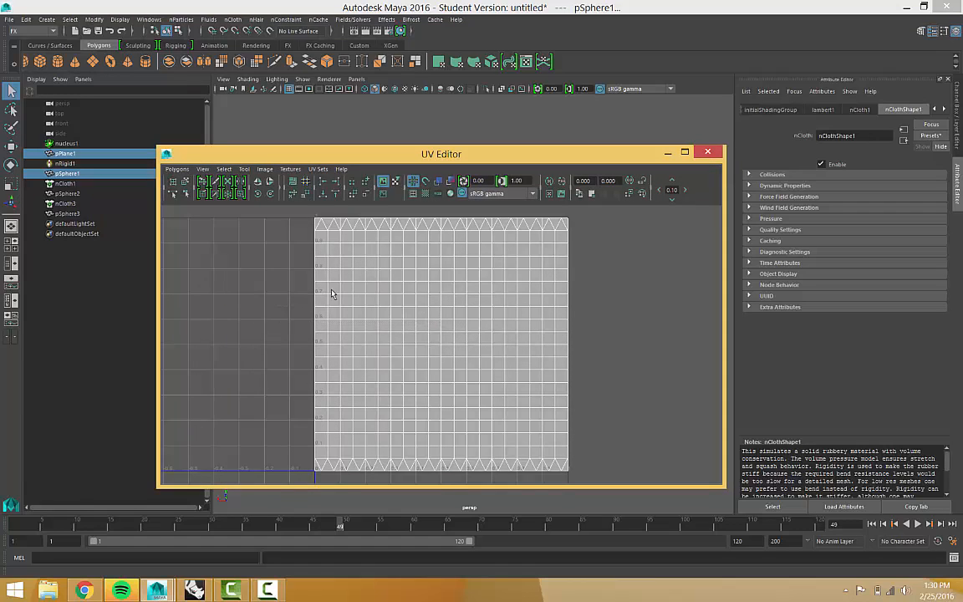
left_click(220, 186)
mouse_move(429, 230)
left_mouse_down()
mouse_move(418, 379)
mouse_move(428, 419)
left_mouse_up()
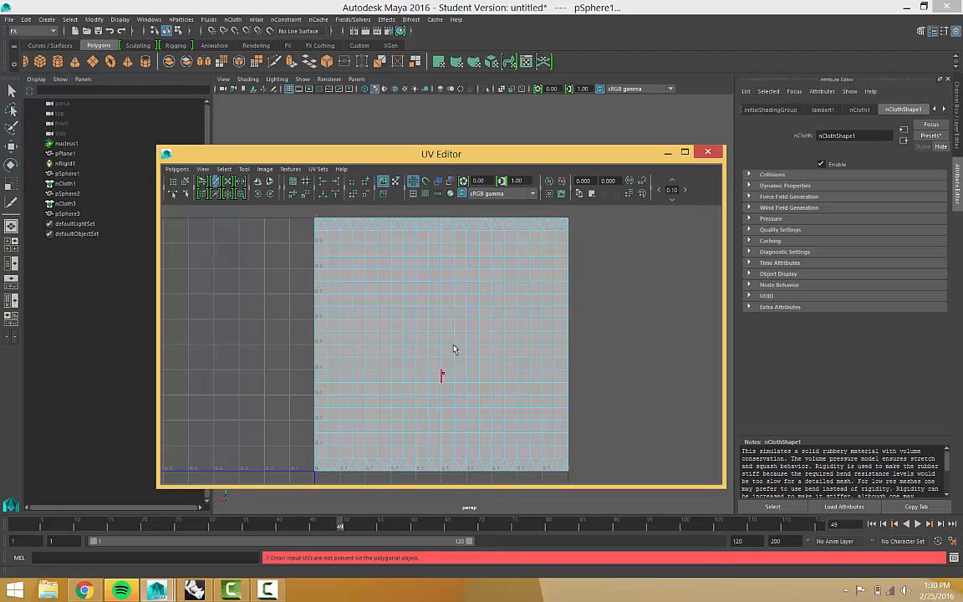
left_click(530, 266)
left_click_drag(501, 272, 380, 263)
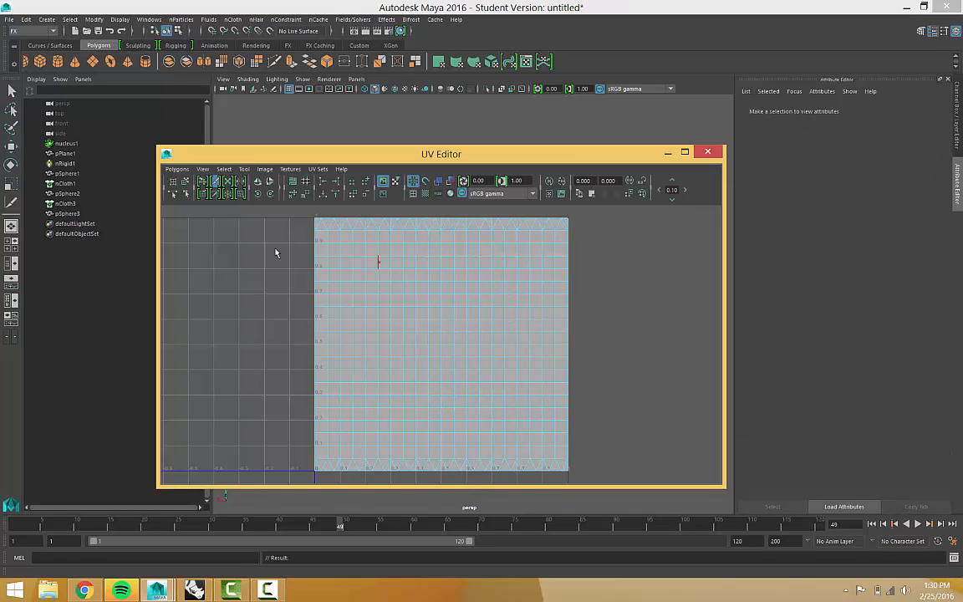
key("q")
left_click(708, 152)
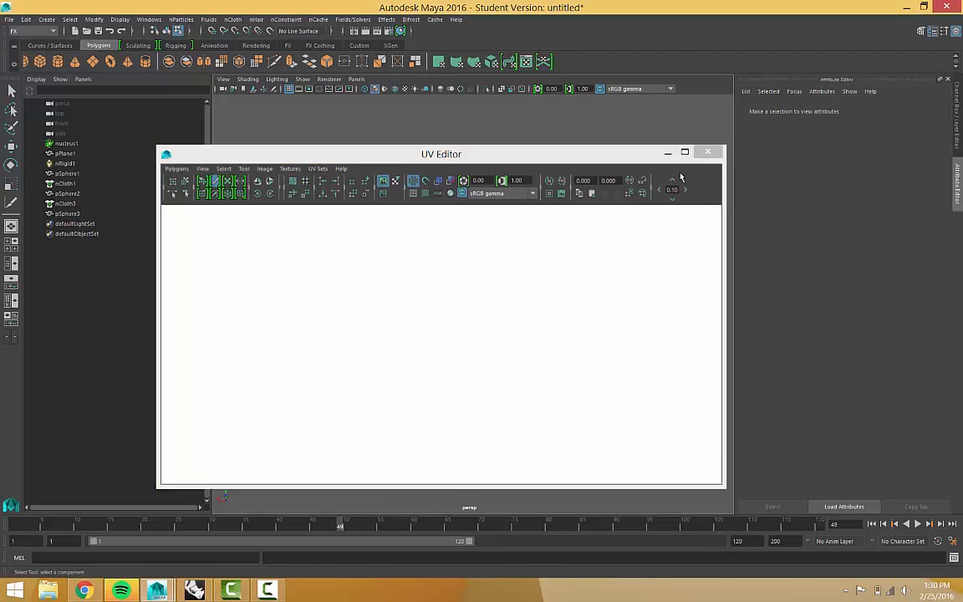
Pick individual edges on the plane's hill and the rubber ellipsoid, and examine the terrain mesh from near and far.
key("space")
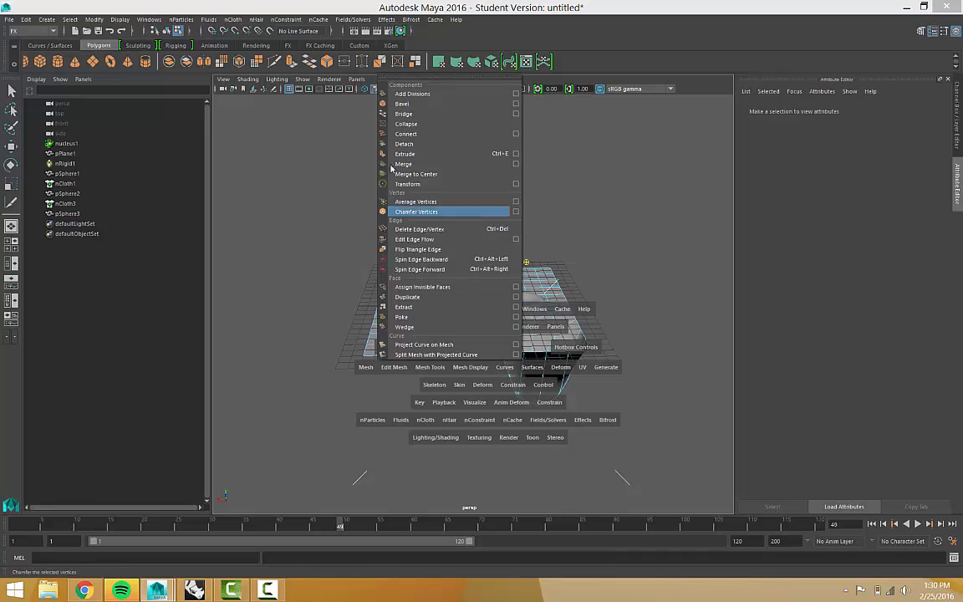
left_click(402, 94)
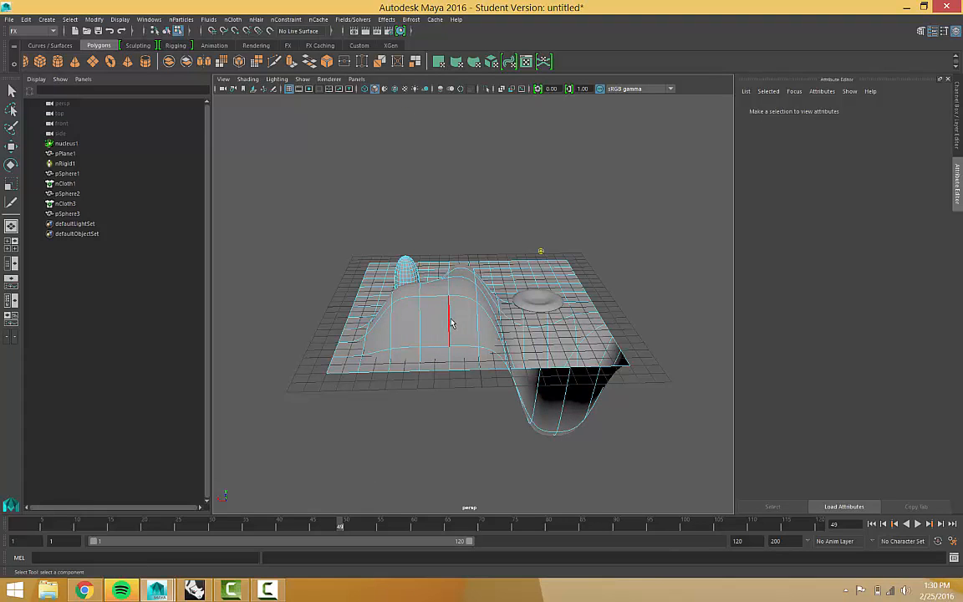
left_click(475, 325)
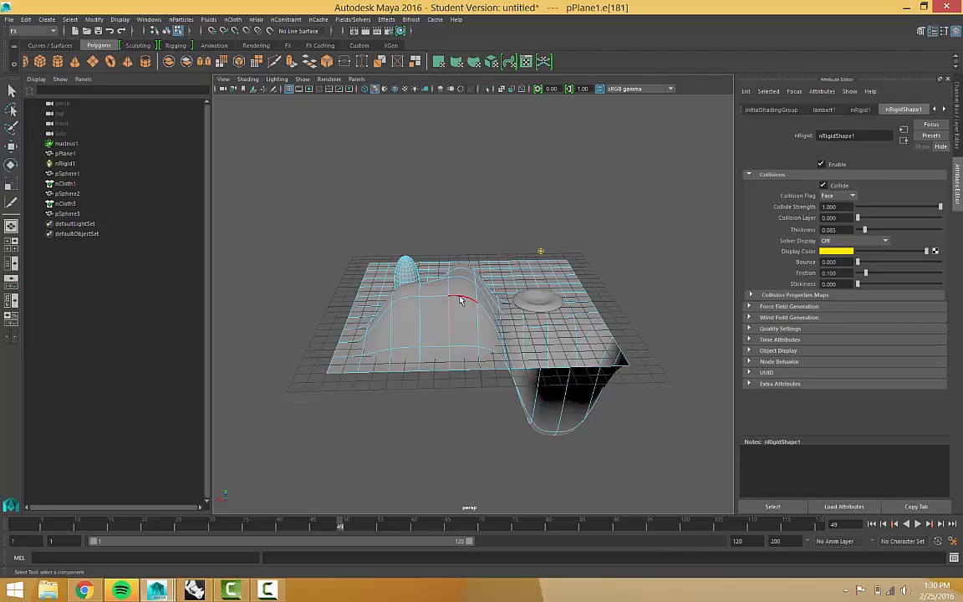
left_click(458, 330)
scroll(460, 328, "down", 2)
scroll(457, 325, "down", 2)
mouse_move(454, 326)
left_mouse_down("alt")
mouse_move(492, 319)
mouse_move(465, 321)
left_mouse_up("alt")
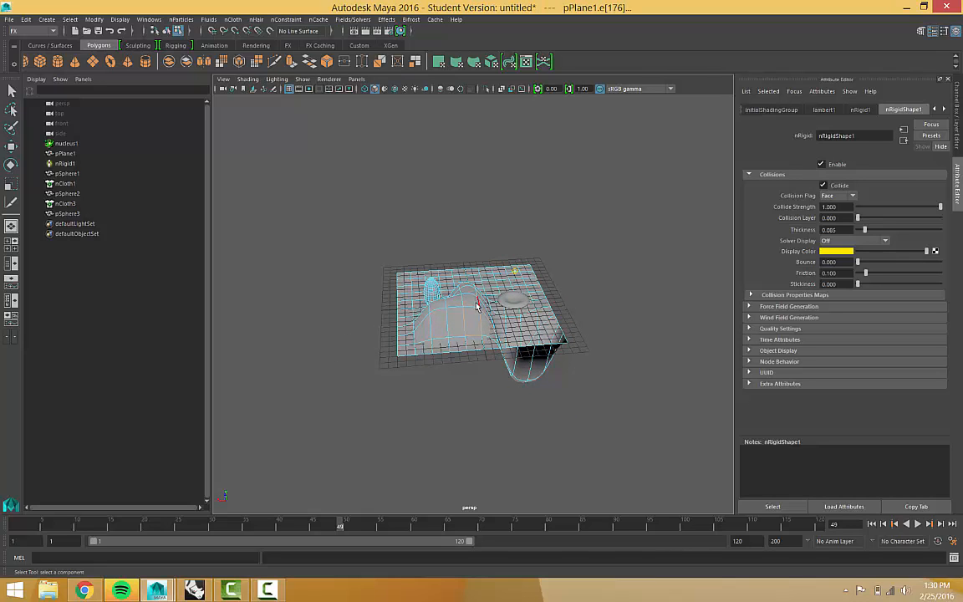
scroll(417, 294, "down", 2)
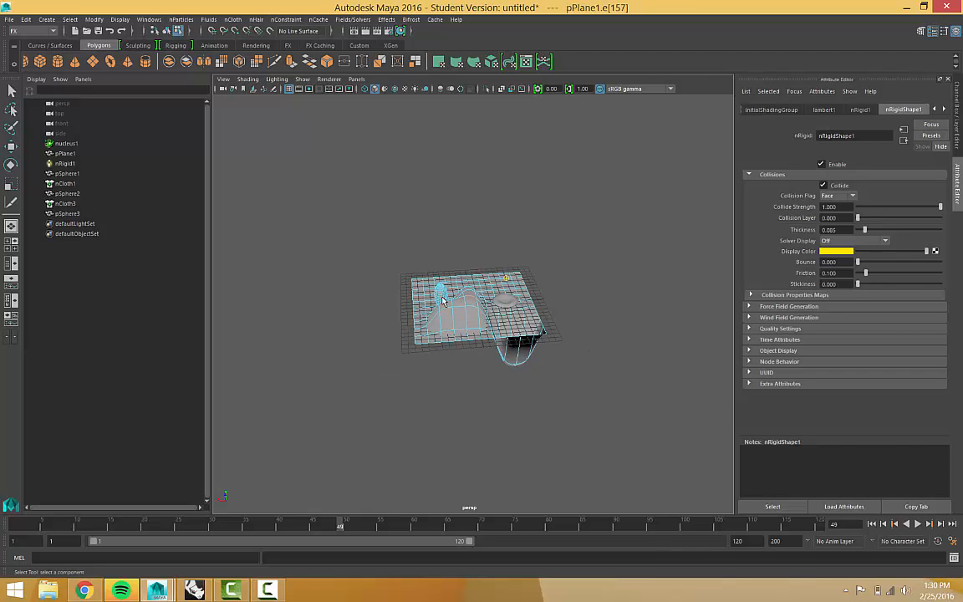
left_click(439, 294)
scroll(418, 291, "up", 4)
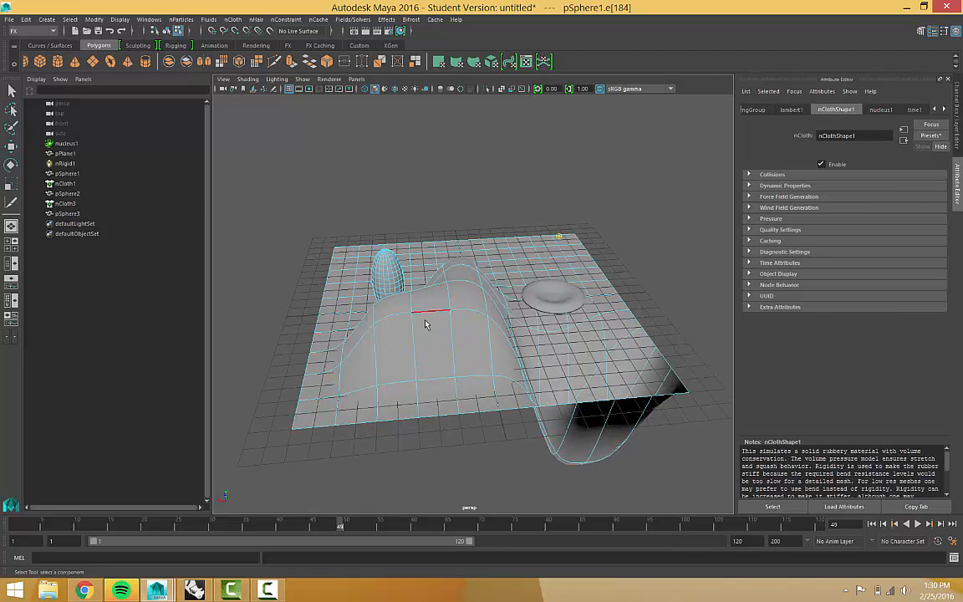
scroll(431, 228, "down", 2)
Review the available mesh editing commands, such as Bevel, Extrude and Spin Edge, and clear the edge selection.
key("space")
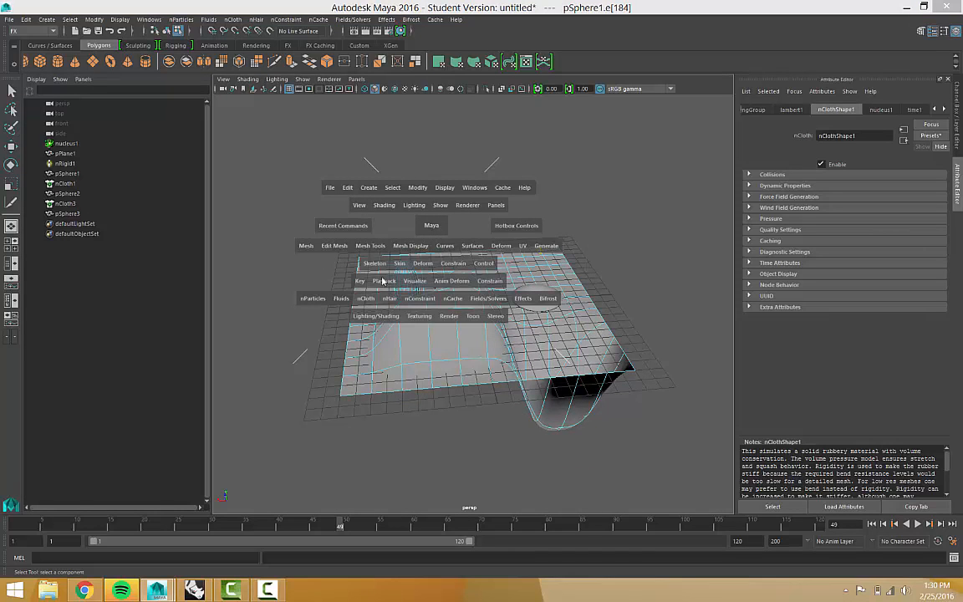
left_click(336, 245)
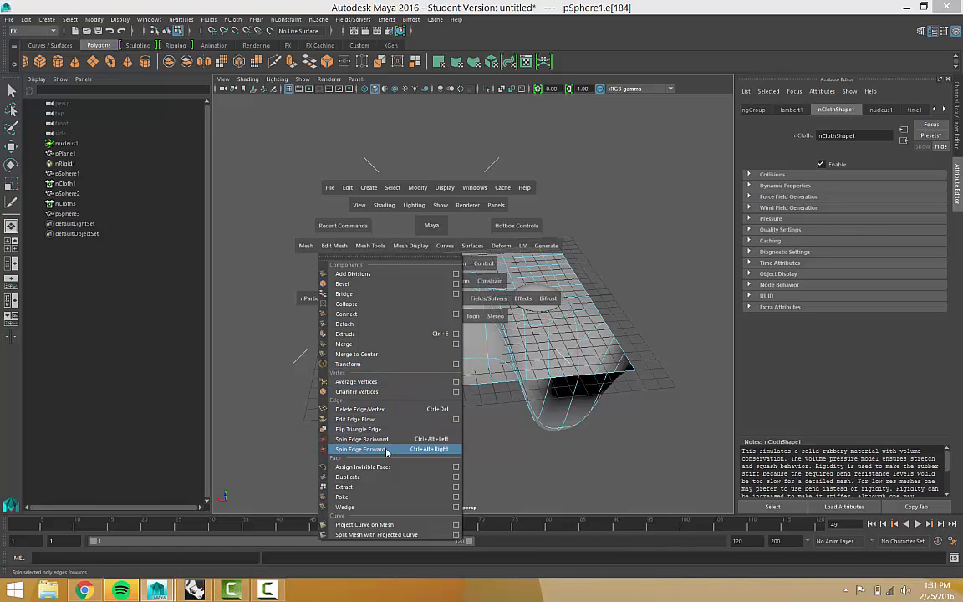
left_click(372, 248)
scroll(372, 248, "down", 2)
left_click(372, 248)
Insert an edge loop across the plane's hill with the Insert Edge Loop tool.
key("space")
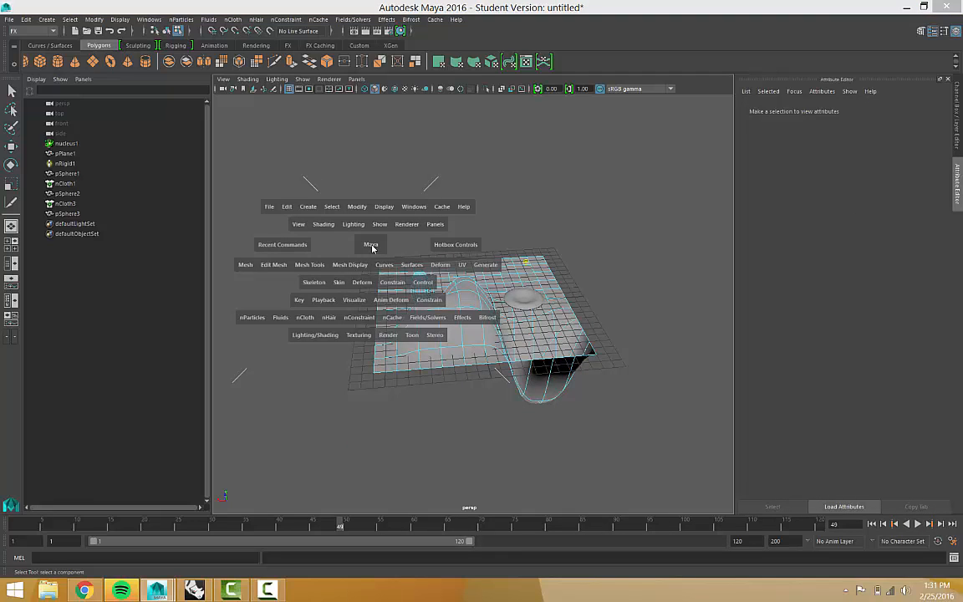
left_click(310, 264)
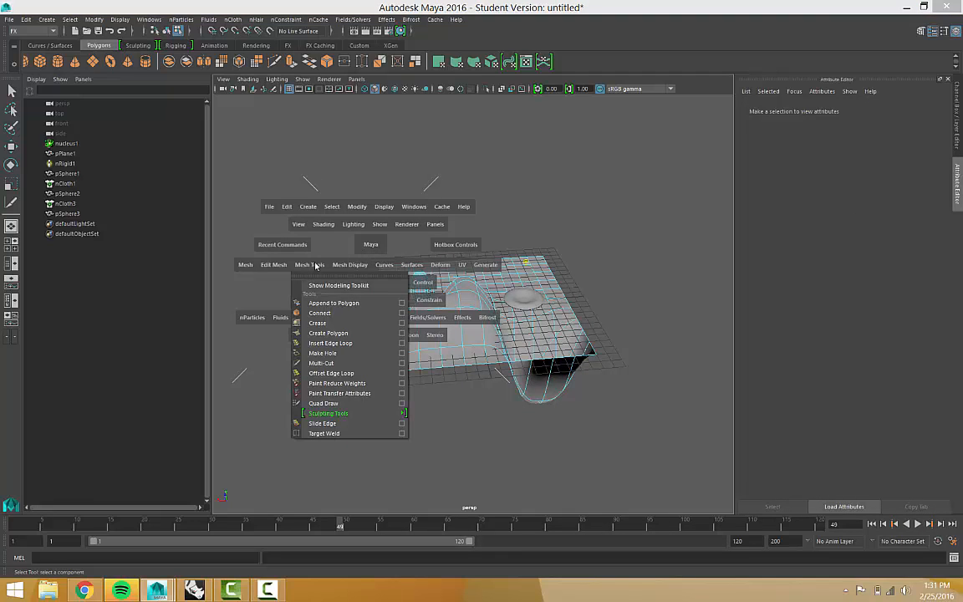
left_click(357, 343)
scroll(408, 322, "down", 2)
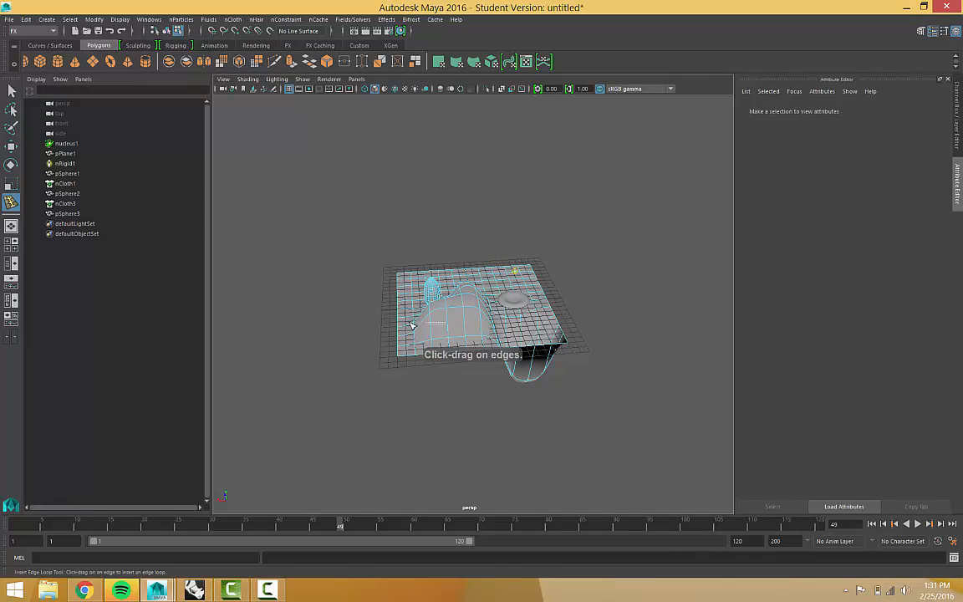
left_click(430, 333)
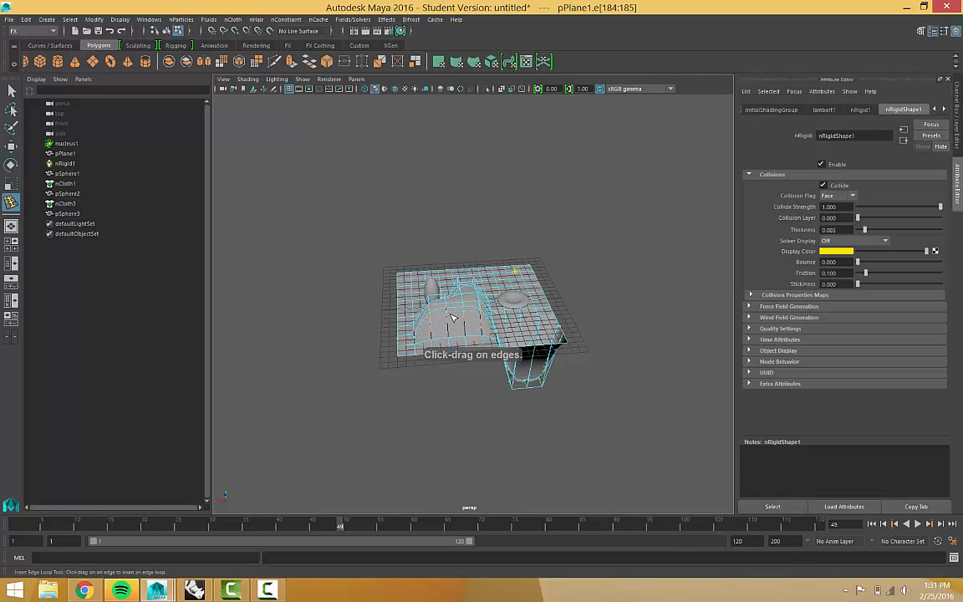
left_click(458, 318)
scroll(467, 319, "up", 2)
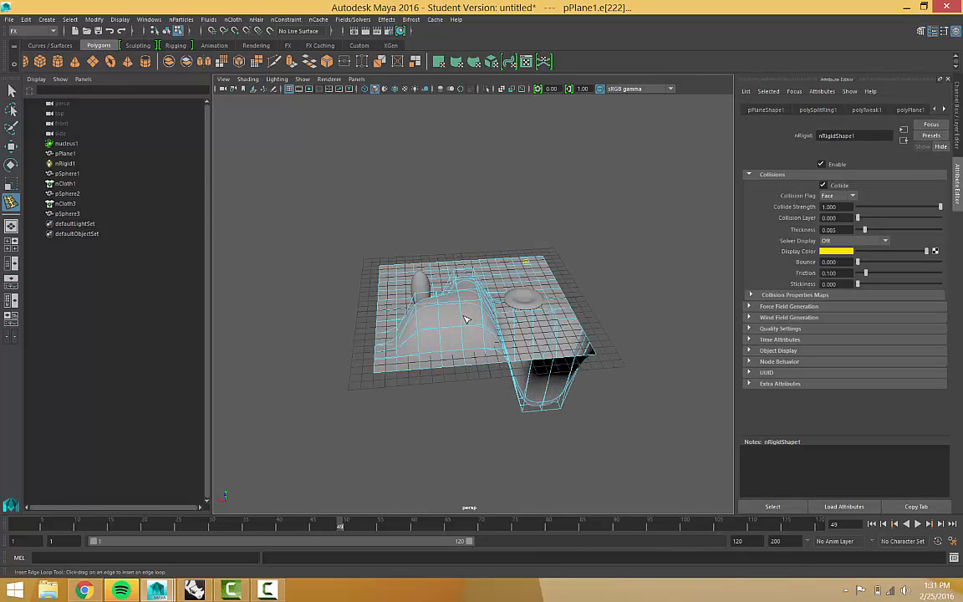
Insert two more edge loops running lengthwise through the pit side of the plane.
scroll(466, 319, "up", 3)
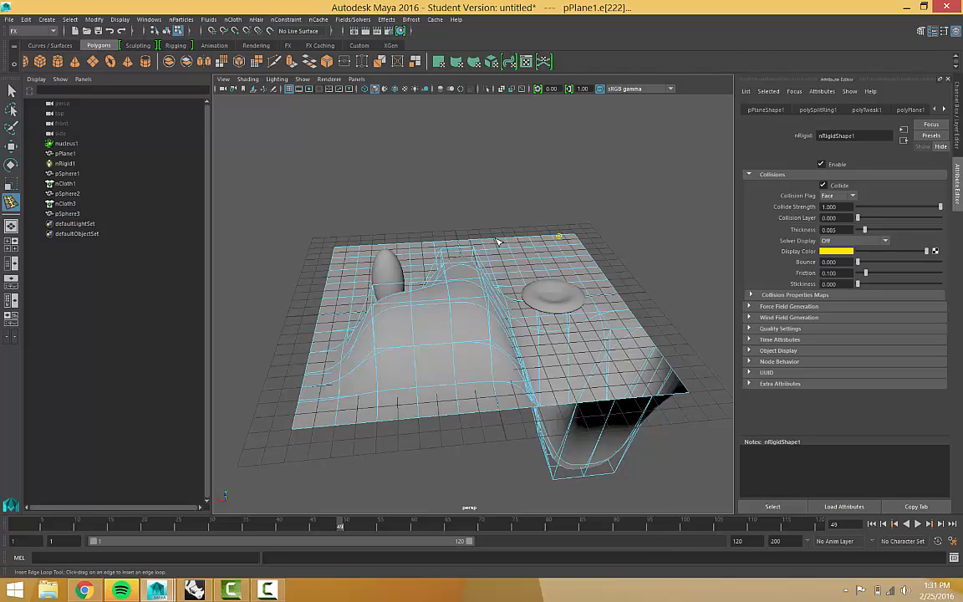
left_click(507, 272)
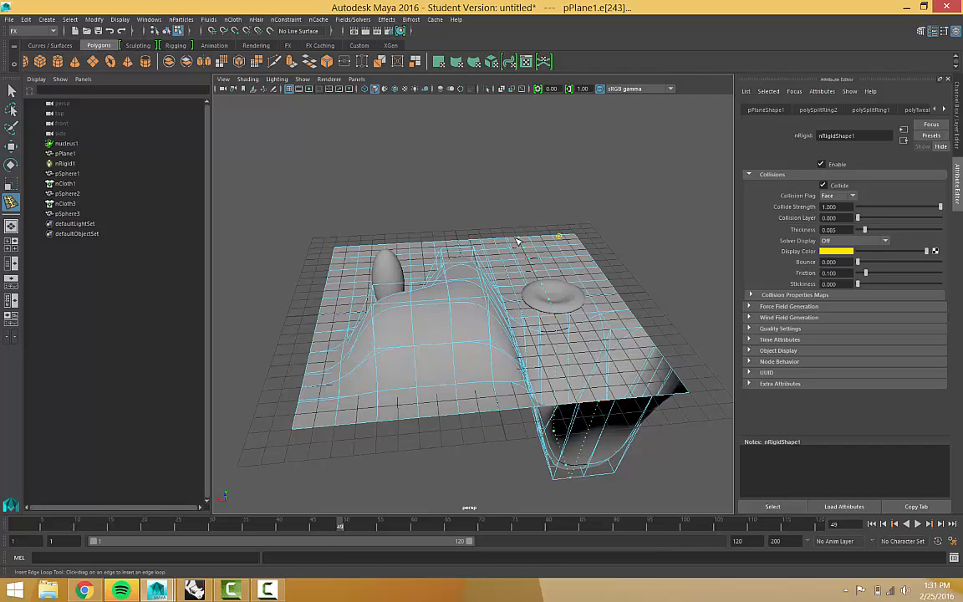
left_click(519, 242)
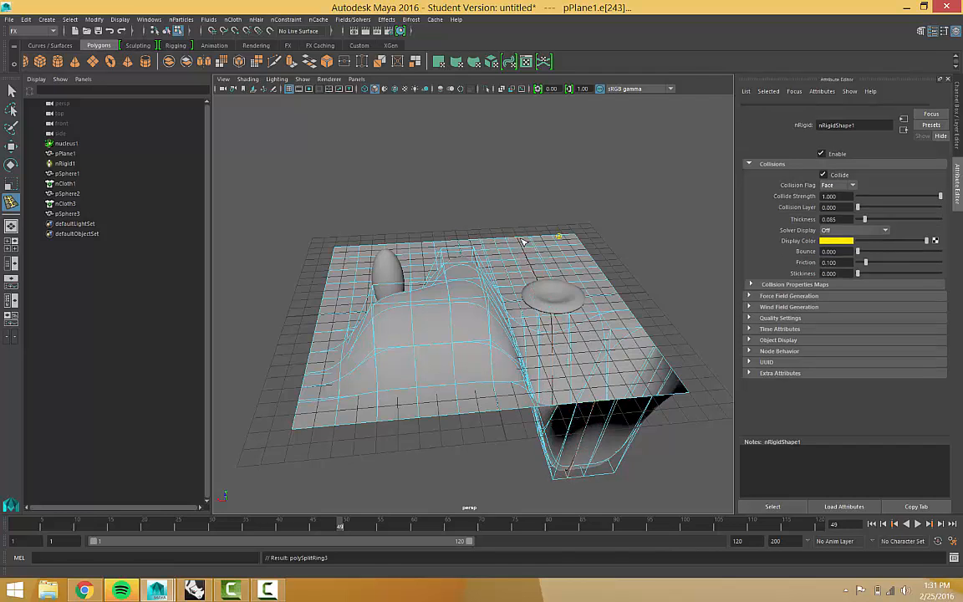
scroll(537, 251, "down", 2)
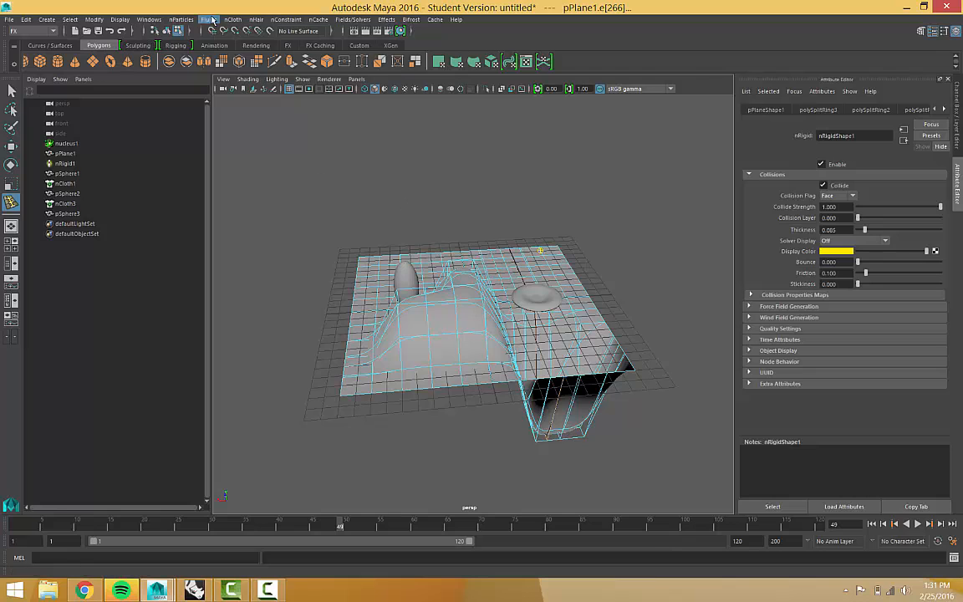
scroll(371, 296, "up", 2)
key("space")
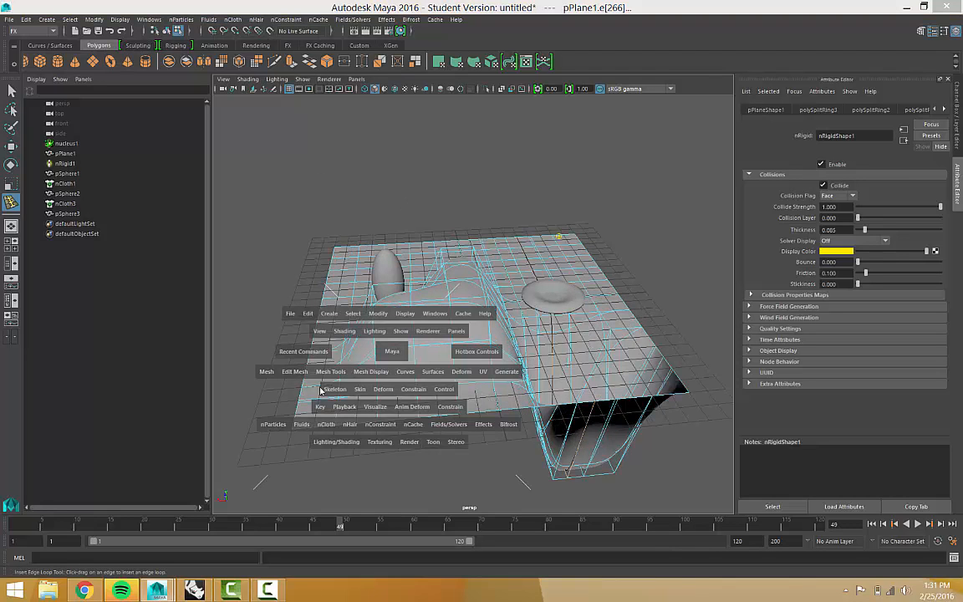
key("space")
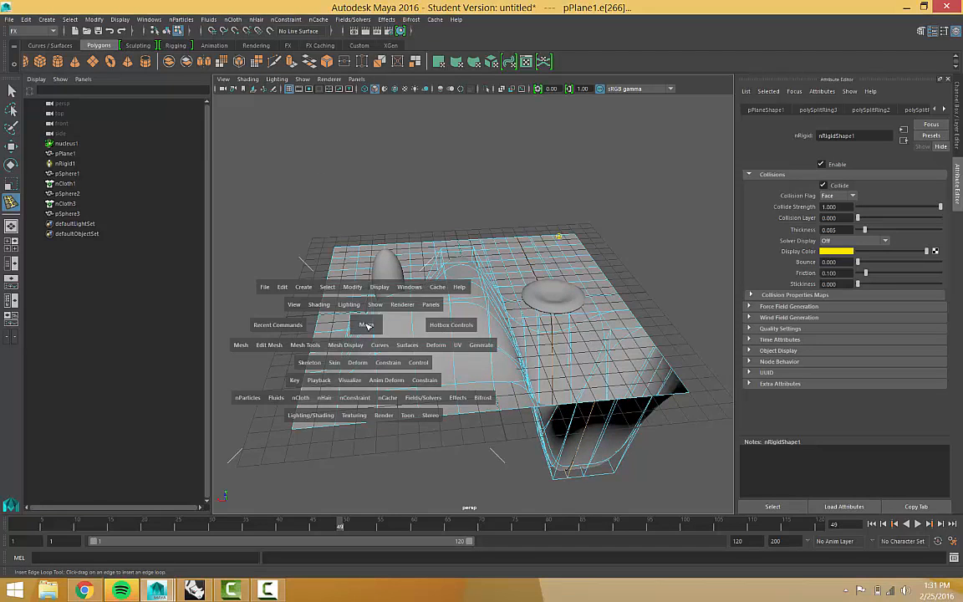
key("space")
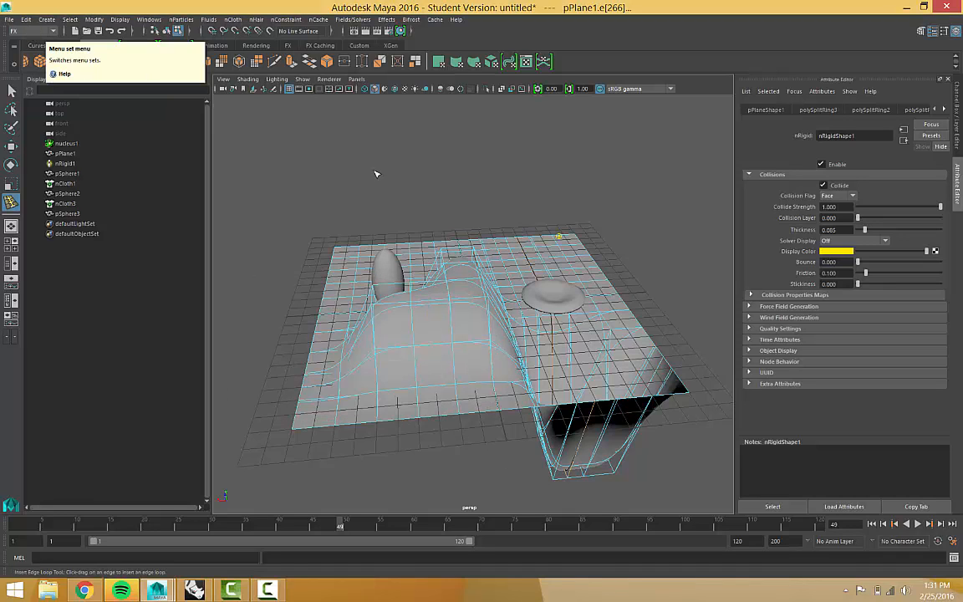
key("space")
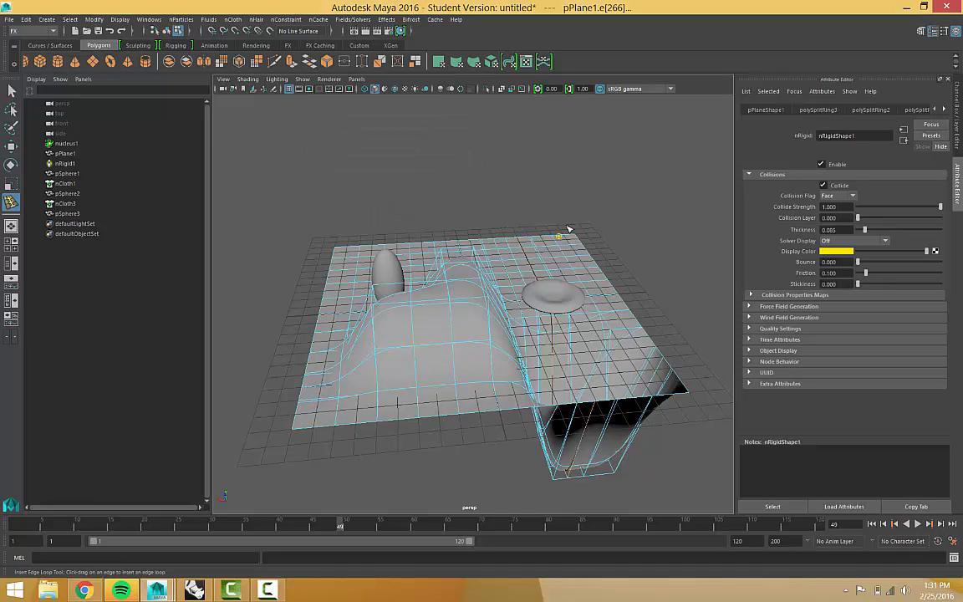
key("space")
key("space")
Insert further lengthwise edge loops through the plane's hill, return to the Select tool and clear the selection.
key("space")
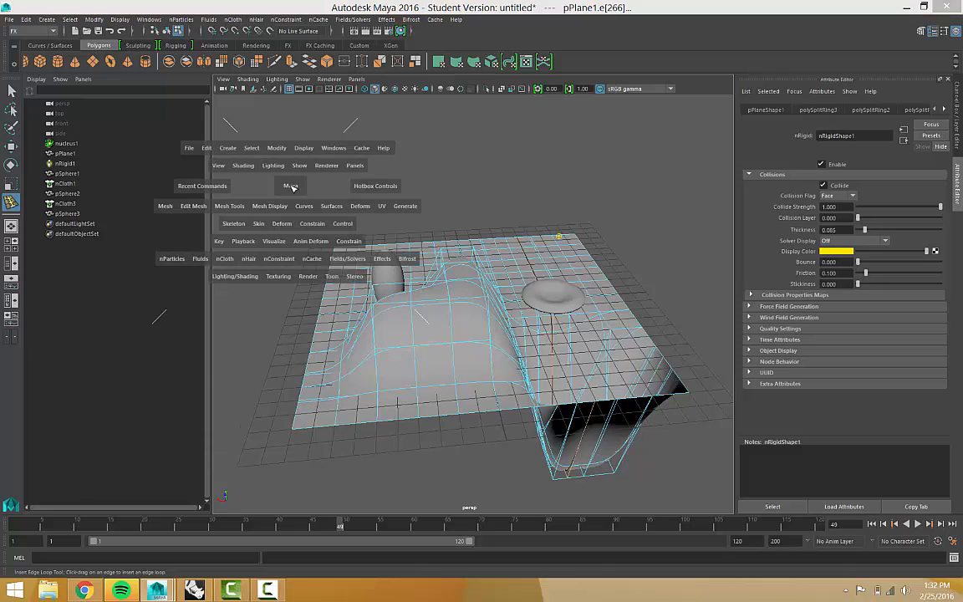
left_click(226, 210)
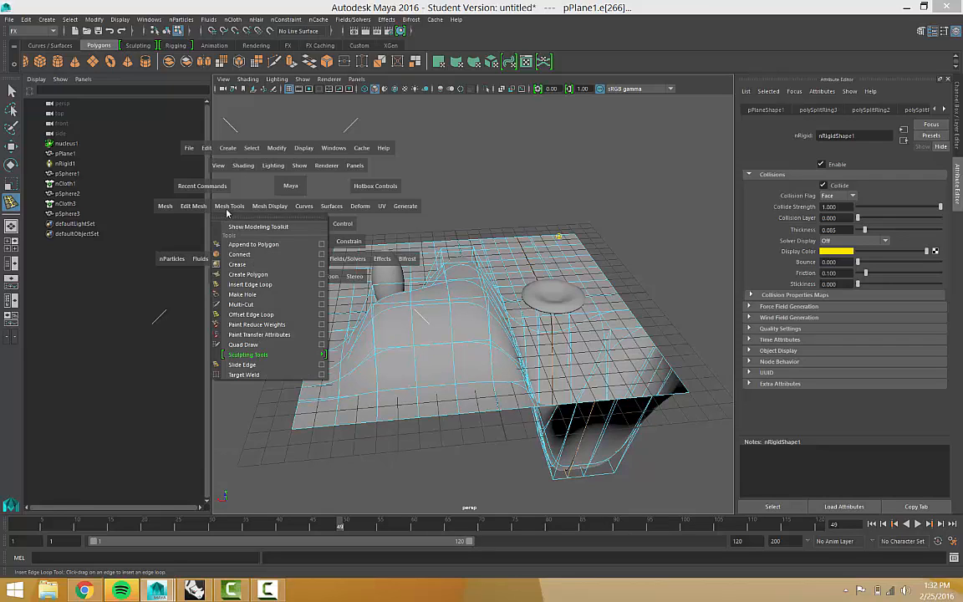
left_click(274, 285)
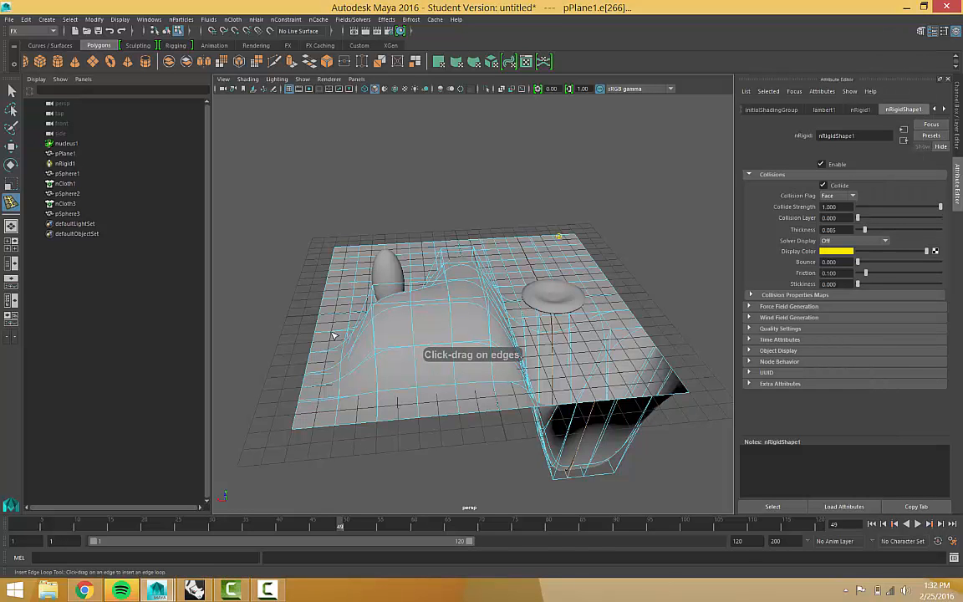
left_click_drag(387, 351, 437, 346)
scroll(437, 346, "down", 2)
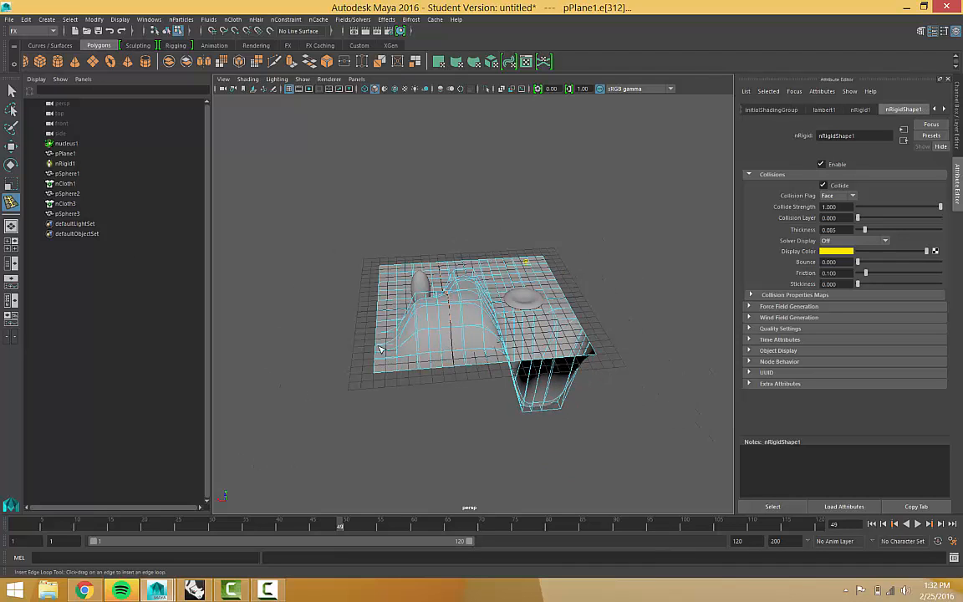
left_click(11, 92)
left_click(296, 221)
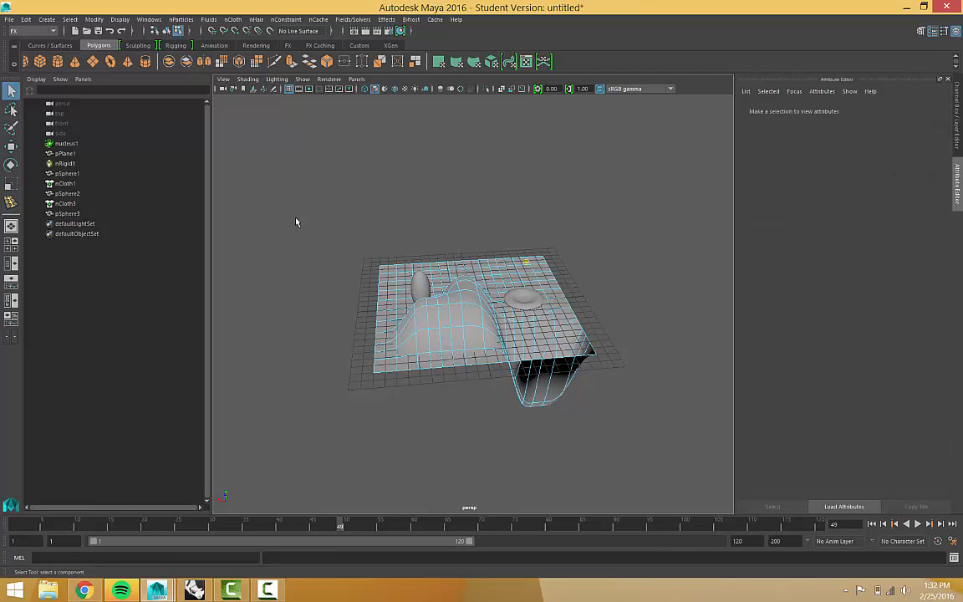
Switch to the Modeling menu set and display the sculpting tools.
scroll(430, 314, "up", 5)
scroll(401, 337, "down", 4)
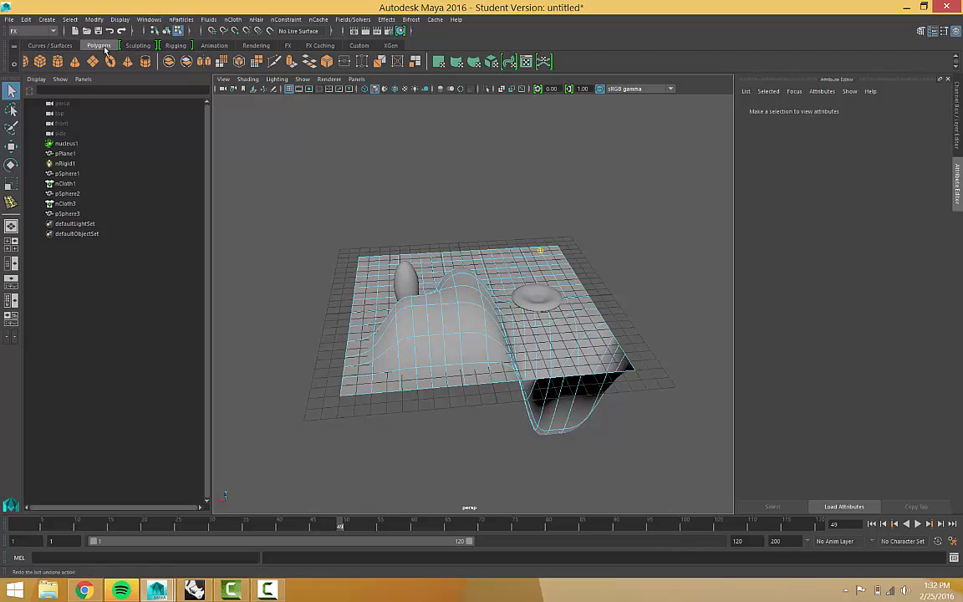
left_click(42, 30)
left_click(33, 40)
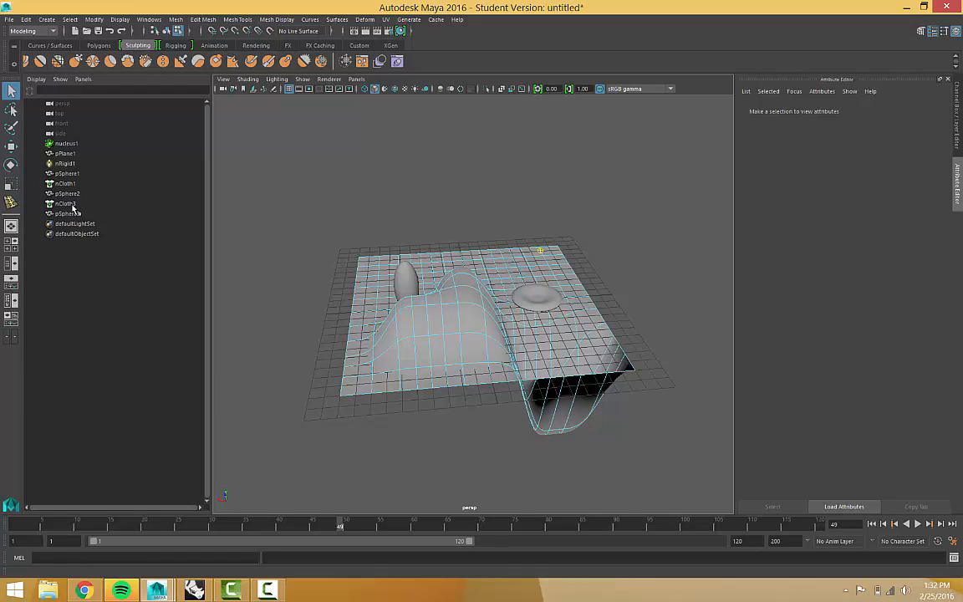
Select the plane pPlane1 and look over the mesh editing commands available for it.
left_click(64, 153)
key("f")
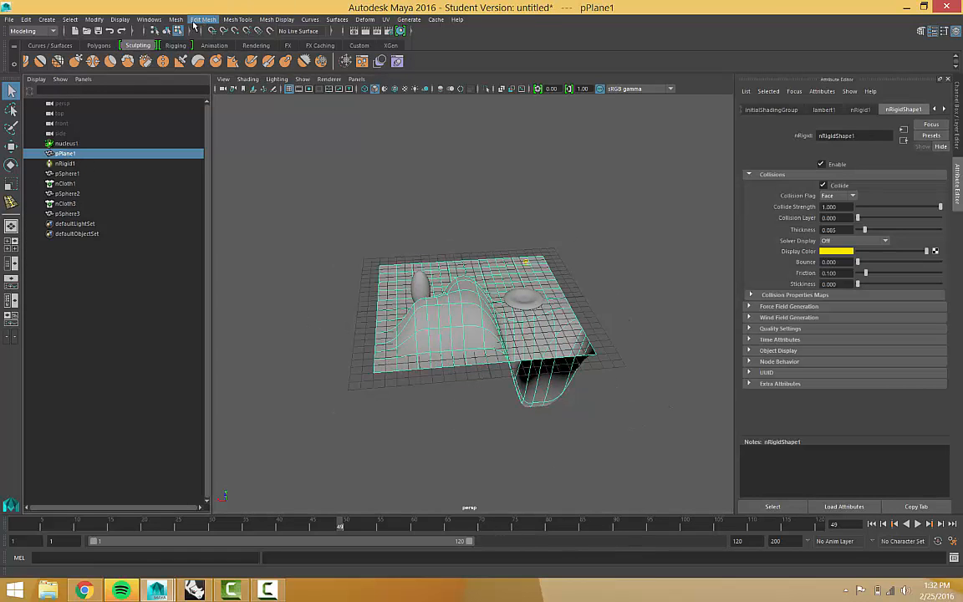
left_click(237, 19)
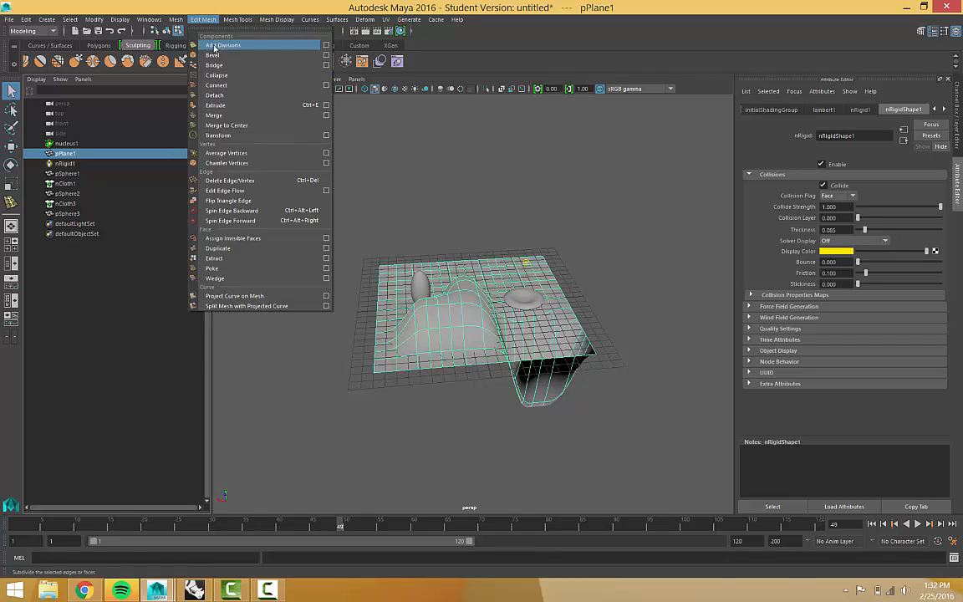
left_click(194, 20)
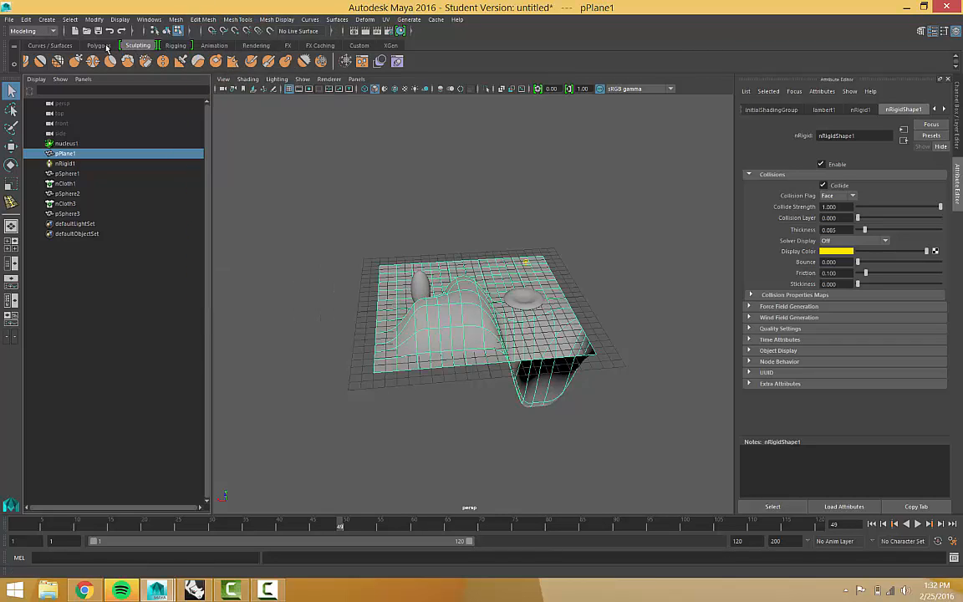
Smooth the selected plane pPlane1 with the polygon Smooth command and clear the selection.
left_click(98, 45)
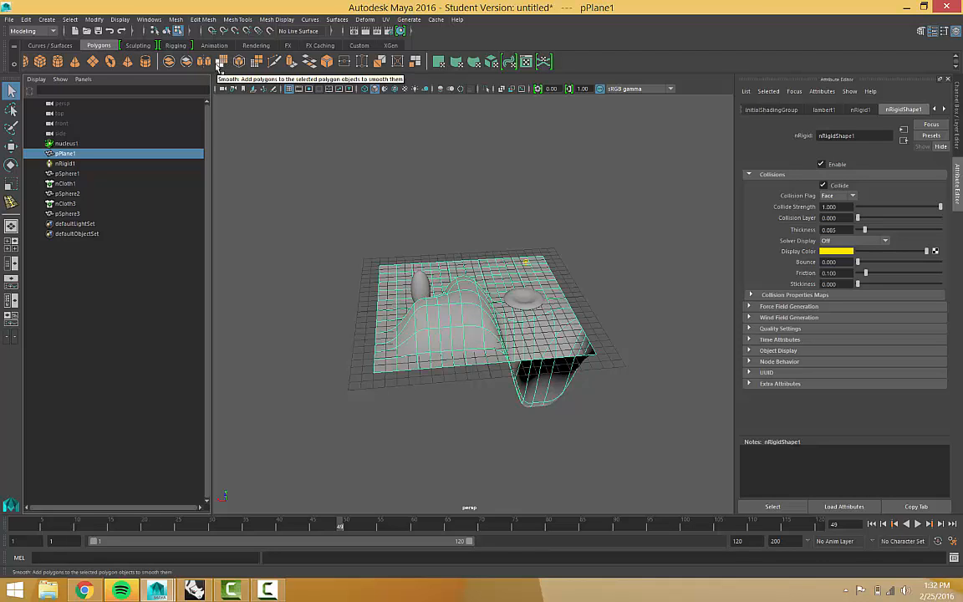
left_click(220, 65)
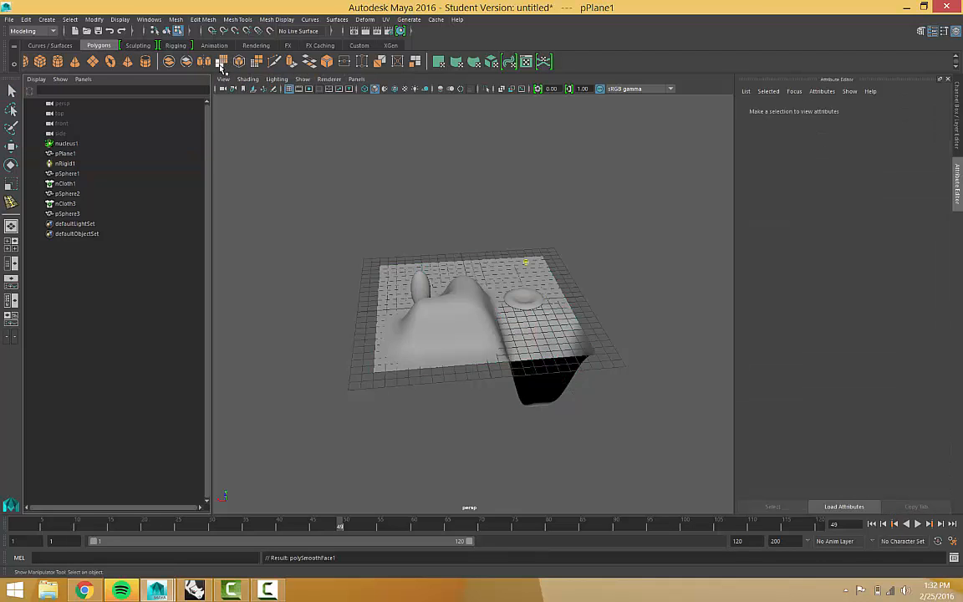
scroll(557, 398, "down", 3)
scroll(419, 289, "down", 2)
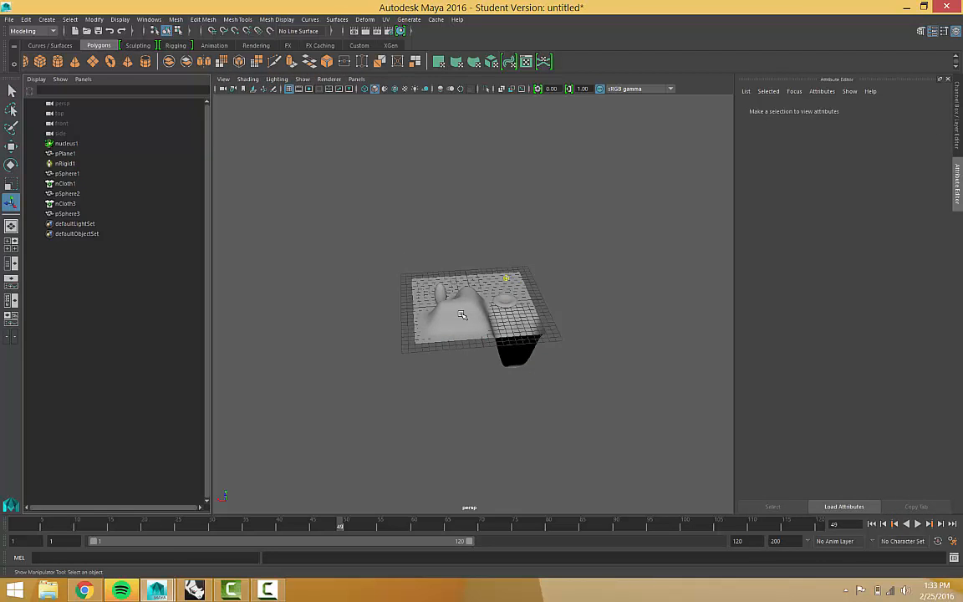
Reselect pPlane1 to inspect its smoothed mesh and switch to the FX menu set.
left_click(414, 286)
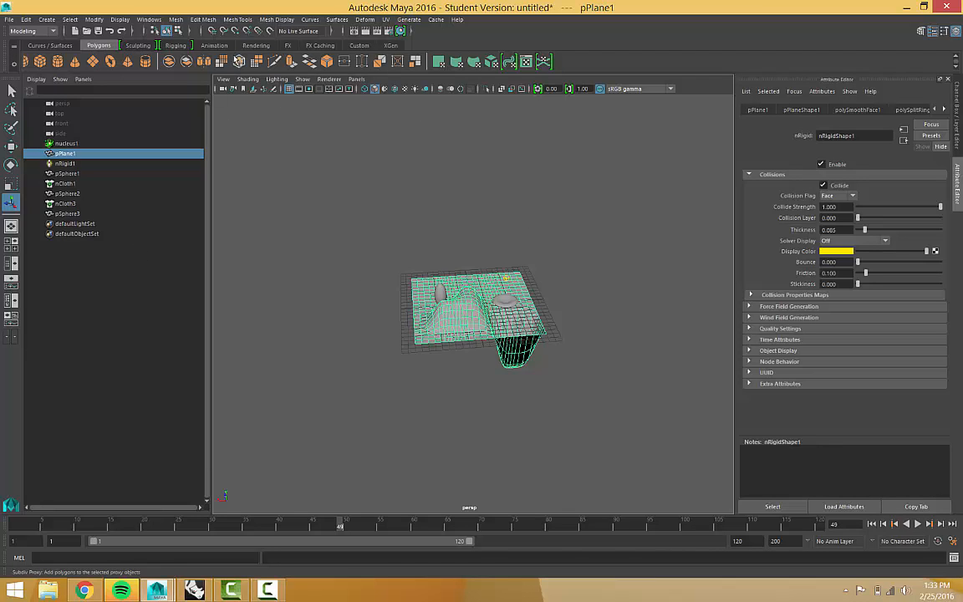
scroll(318, 167, "down", 5)
scroll(393, 276, "down", 2)
scroll(510, 322, "up", 8)
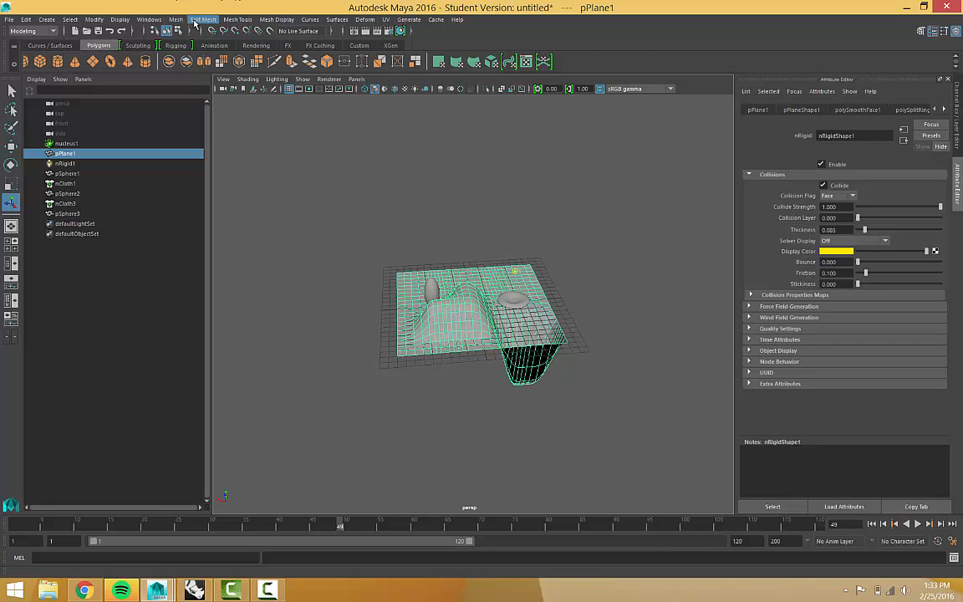
scroll(73, 47, "down", 1)
left_click(29, 31)
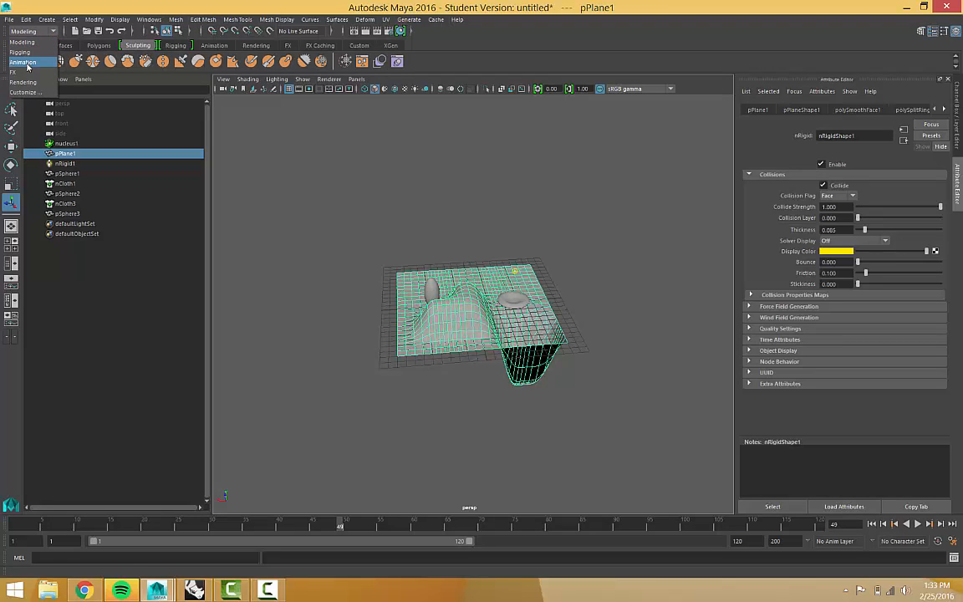
left_click(23, 72)
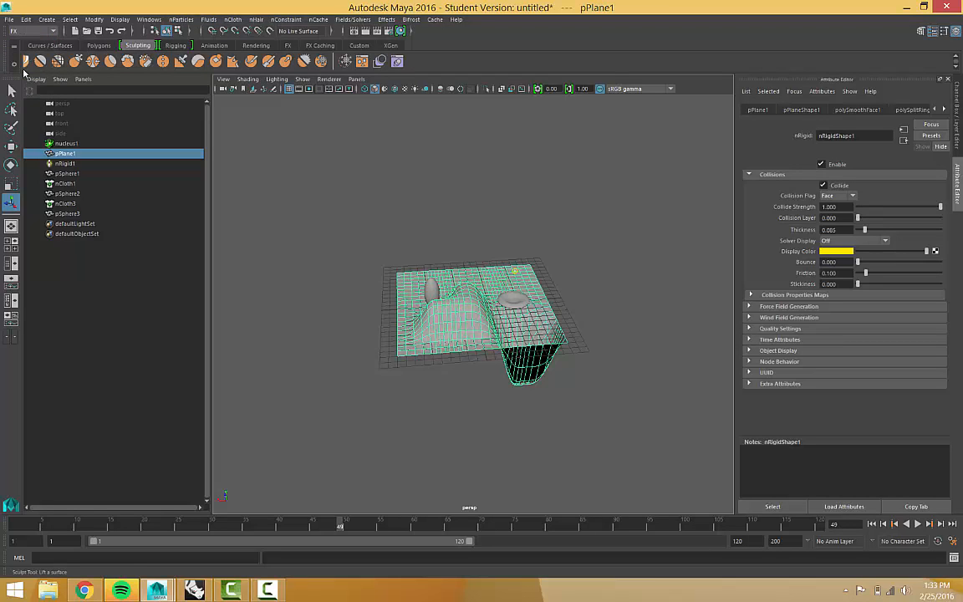